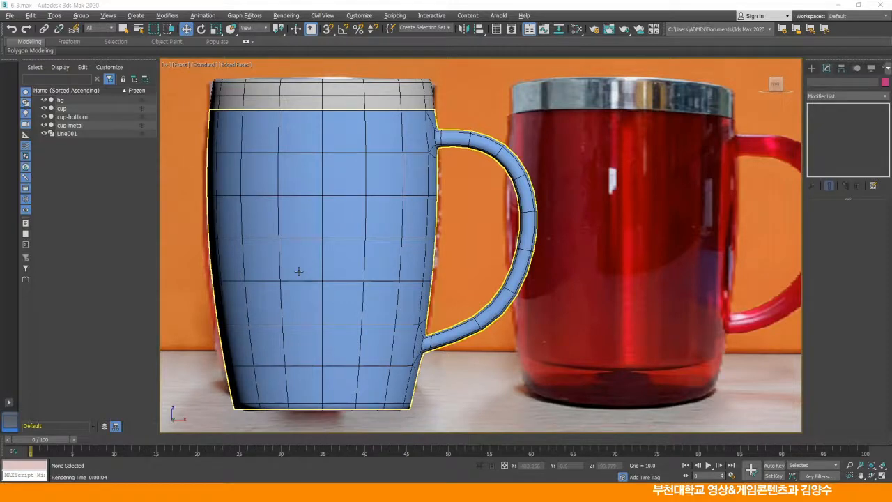
Hide the bg reference image plane behind the cup model.
{"action": "left_click", "coordinate": [610, 193]}
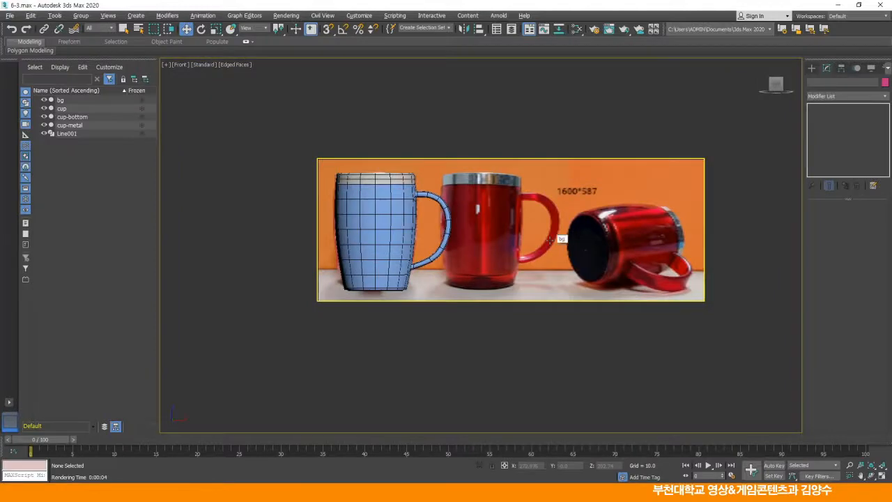
{"action": "left_click", "coordinate": [543, 219]}
{"action": "right_click", "coordinate": [543, 219]}
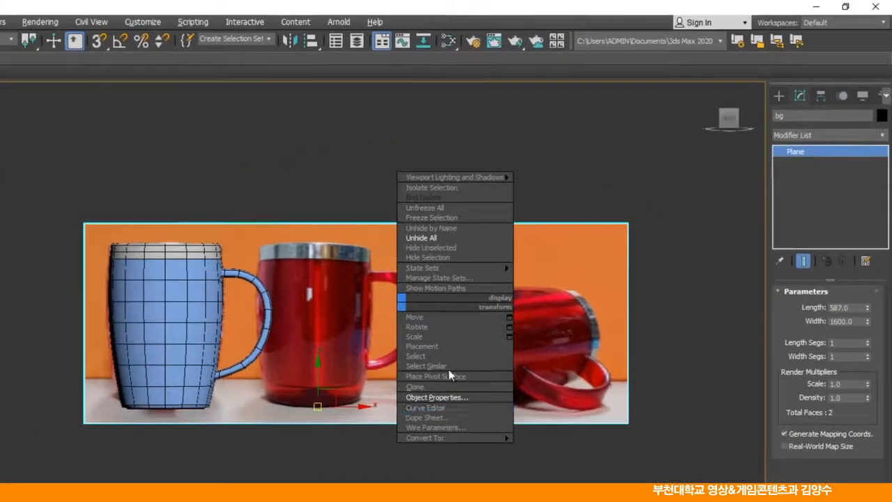
{"action": "left_click", "coordinate": [449, 257]}
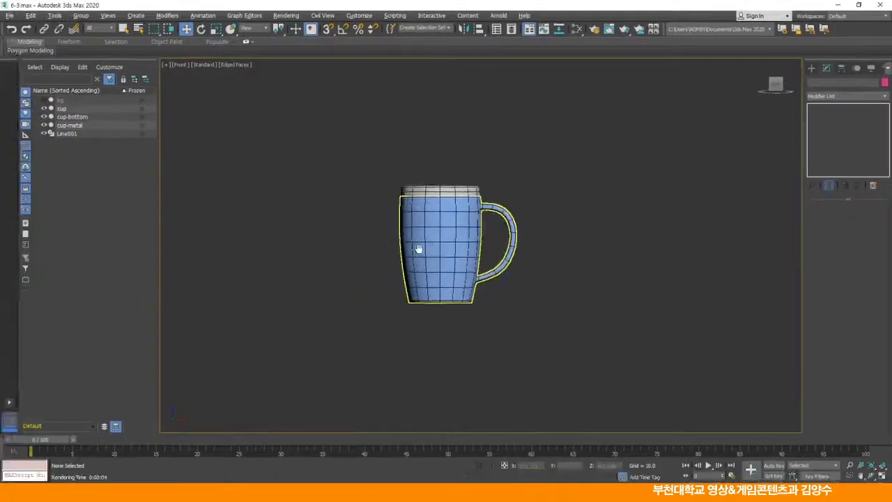
Remove the MeshSmooth modifier from the cup-metal, cup and cup-bottom objects.
{"action": "scroll", "coordinate": [418, 249], "scroll_direction": "up", "scroll_amount": 5}
{"action": "middle_click_drag", "start_coordinate": [522, 219], "coordinate": [480, 217]}
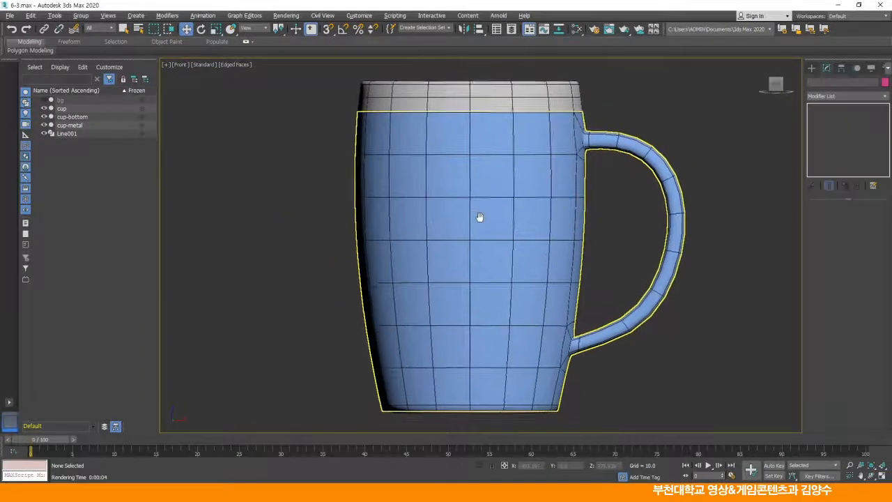
{"action": "scroll", "coordinate": [473, 217], "scroll_direction": "down", "scroll_amount": 3}
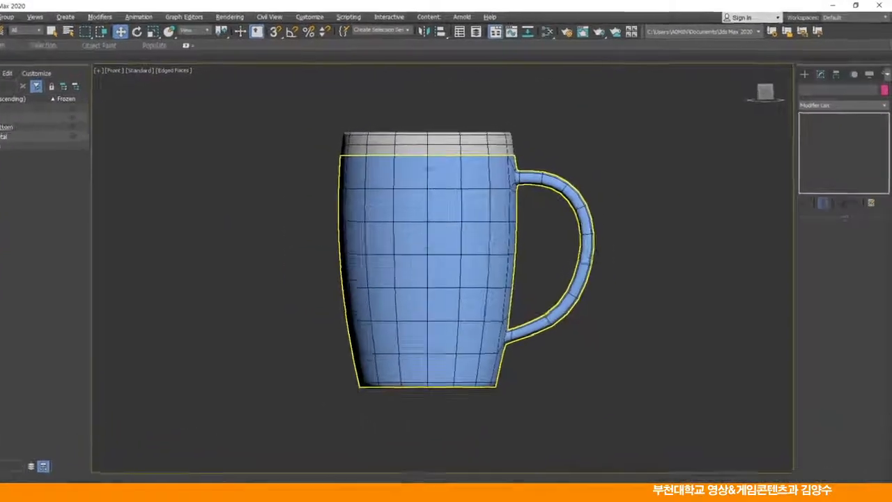
{"action": "left_click", "coordinate": [428, 144]}
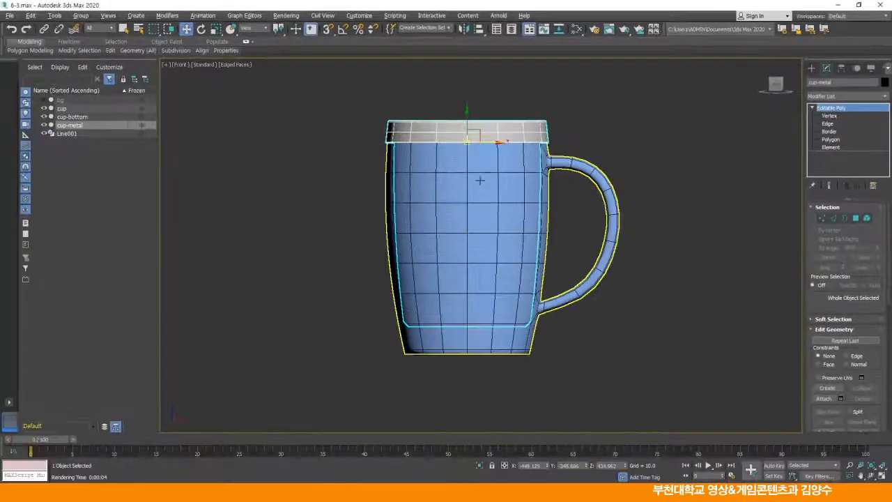
{"action": "left_click", "coordinate": [368, 233]}
{"action": "left_click", "coordinate": [858, 186]}
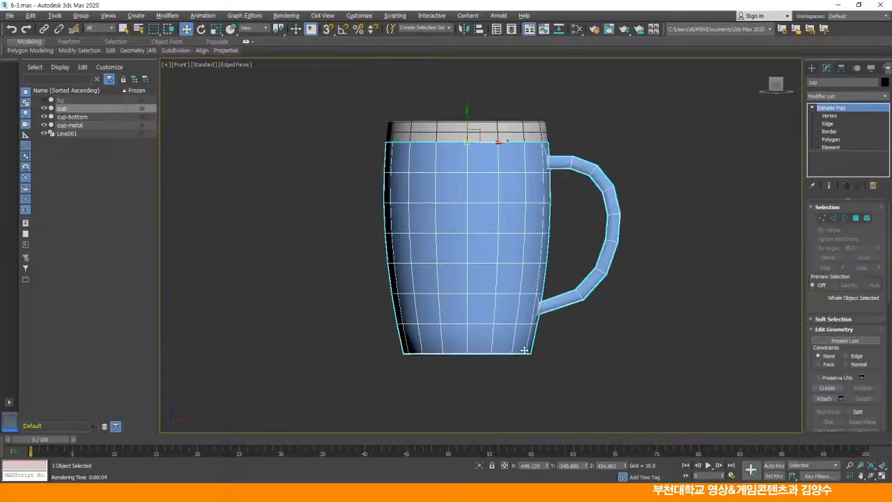
{"action": "scroll", "coordinate": [522, 345], "scroll_direction": "up", "scroll_amount": 5}
{"action": "left_click", "coordinate": [472, 269]}
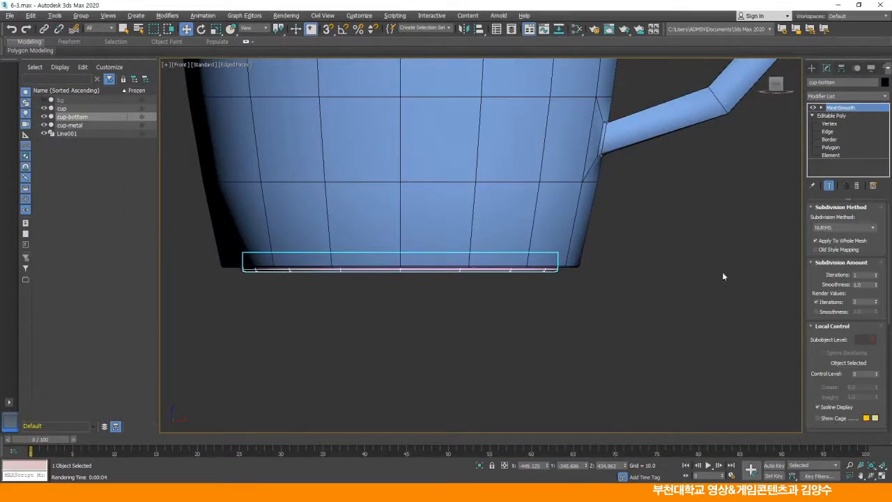
{"action": "left_click", "coordinate": [857, 185]}
{"action": "left_click", "coordinate": [642, 222]}
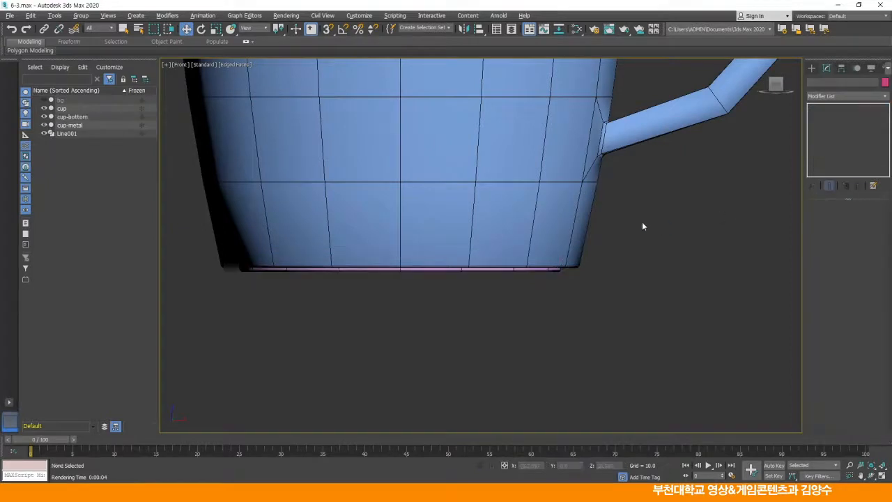
Isolate the cup-metal object by hiding all unselected objects.
{"action": "scroll", "coordinate": [505, 193], "scroll_direction": "down", "scroll_amount": 5}
{"action": "middle_click_drag", "start_coordinate": [498, 207], "coordinate": [504, 263]}
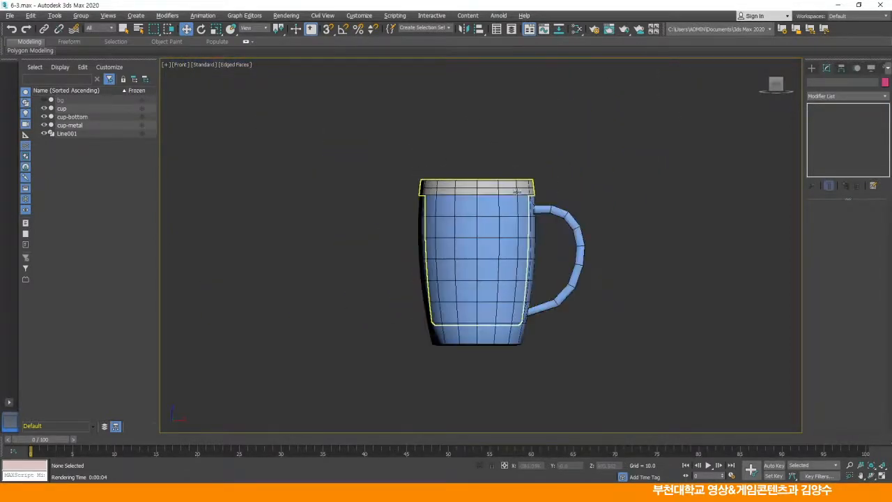
{"action": "left_click", "coordinate": [503, 185]}
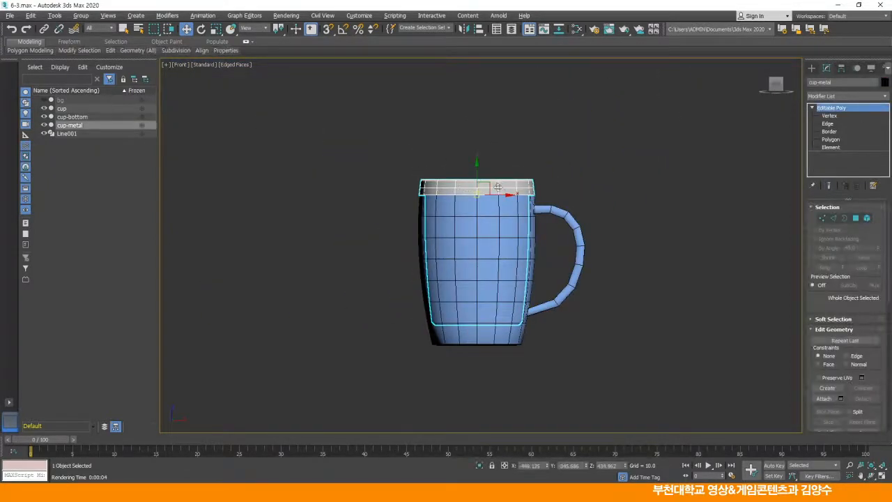
{"action": "scroll", "coordinate": [486, 189], "scroll_direction": "up", "scroll_amount": 4}
{"action": "middle_click_drag", "start_coordinate": [485, 189], "coordinate": [475, 124]}
{"action": "scroll", "coordinate": [483, 109], "scroll_direction": "down", "scroll_amount": 2}
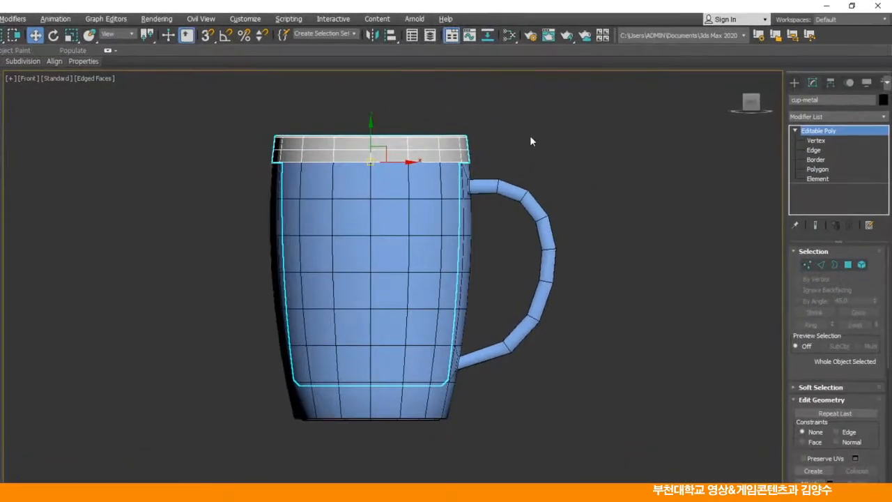
{"action": "right_click", "coordinate": [592, 111]}
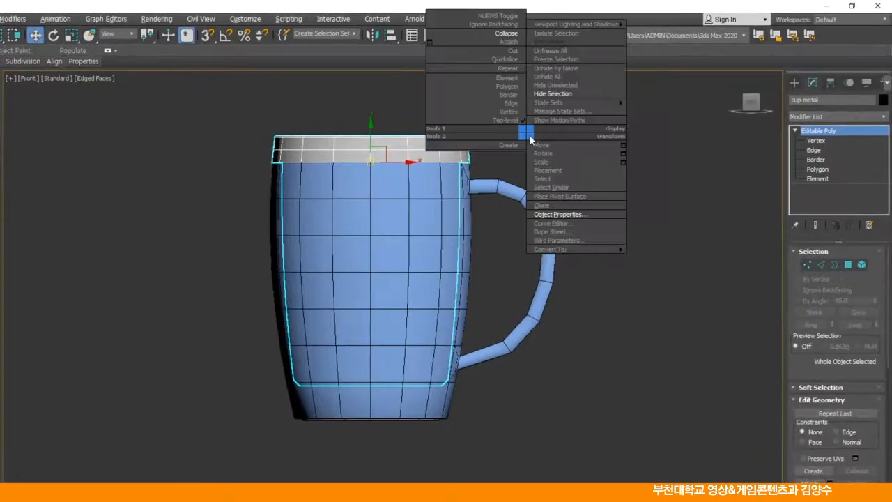
{"action": "left_click", "coordinate": [559, 85]}
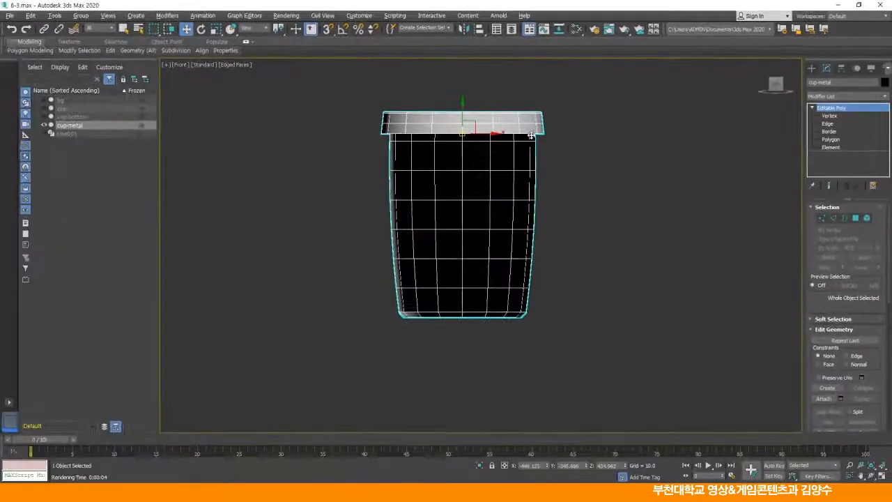
Apply an Unwrap UVW modifier to the cup-metal object in the perspective view and enter its Polygon sub-object level.
{"action": "middle_click_drag", "start_coordinate": [492, 181], "coordinate": [493, 195]}
{"action": "scroll", "coordinate": [529, 163], "scroll_direction": "up", "scroll_amount": 2}
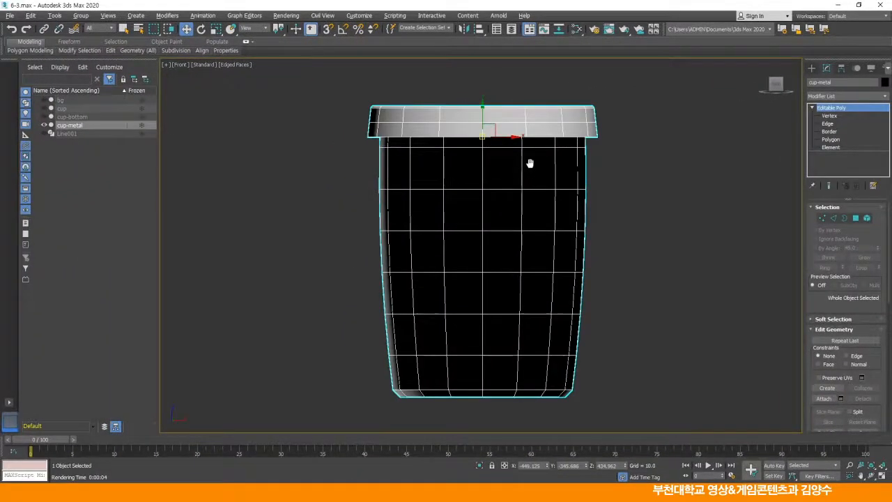
{"action": "middle_click_drag", "start_coordinate": [530, 163], "coordinate": [513, 167]}
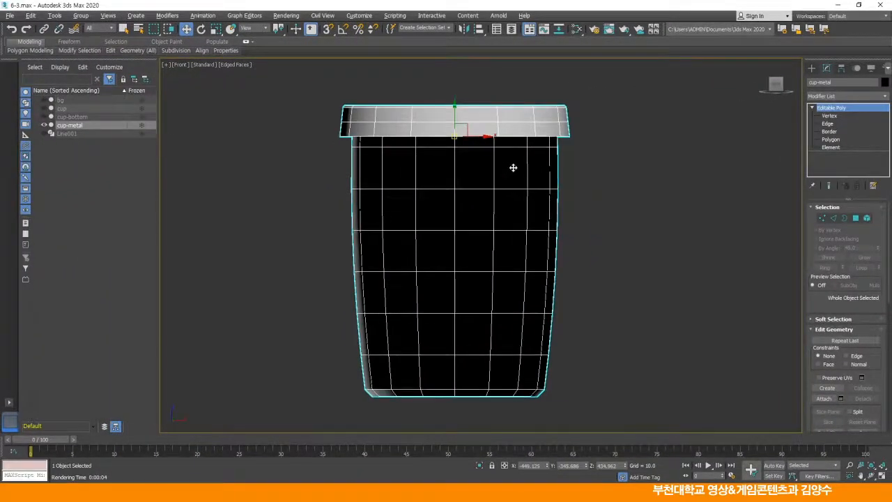
{"action": "key", "text": "alt+w"}
{"action": "key", "text": "alt+w"}
{"action": "scroll", "coordinate": [492, 228], "scroll_direction": "up", "scroll_amount": 3}
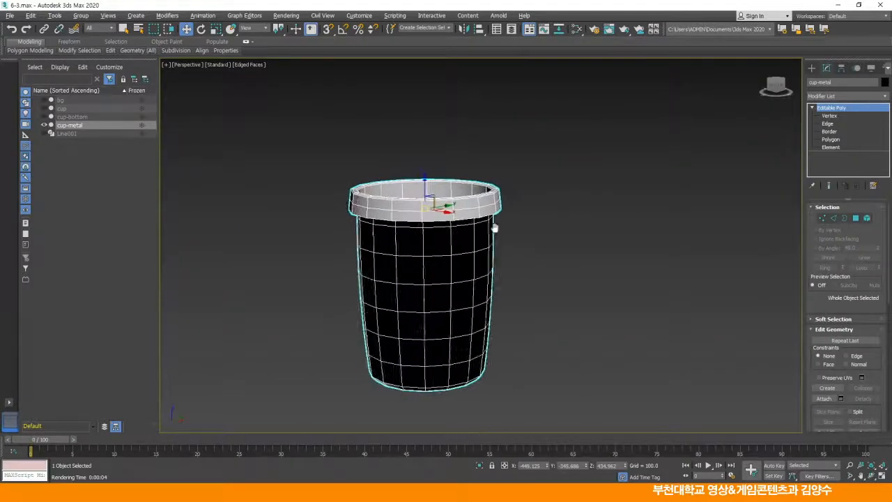
{"action": "scroll", "coordinate": [492, 228], "scroll_direction": "up", "scroll_amount": 2}
{"action": "middle_click_drag", "start_coordinate": [496, 225], "coordinate": [535, 180], "text": "alt"}
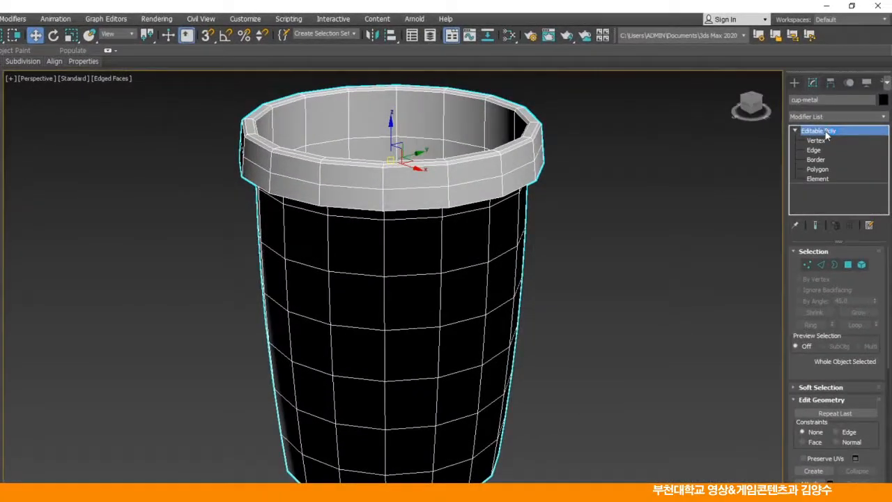
{"action": "left_click", "coordinate": [882, 120]}
{"action": "left_click_drag", "start_coordinate": [884, 160], "coordinate": [888, 446]}
{"action": "left_click", "coordinate": [839, 435]}
{"action": "left_click", "coordinate": [806, 131]}
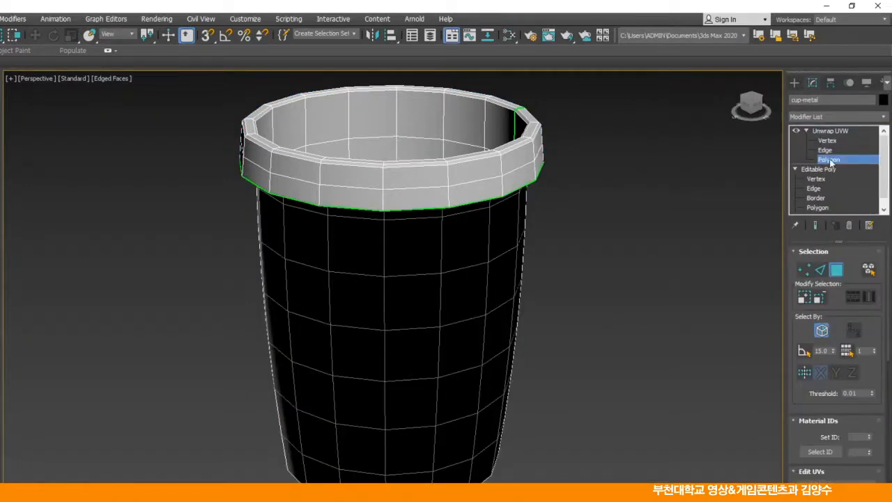
Show all four viewports, widen the command panel to two columns and turn off the Map Seams display.
{"action": "left_click_drag", "start_coordinate": [801, 241], "coordinate": [798, 249]}
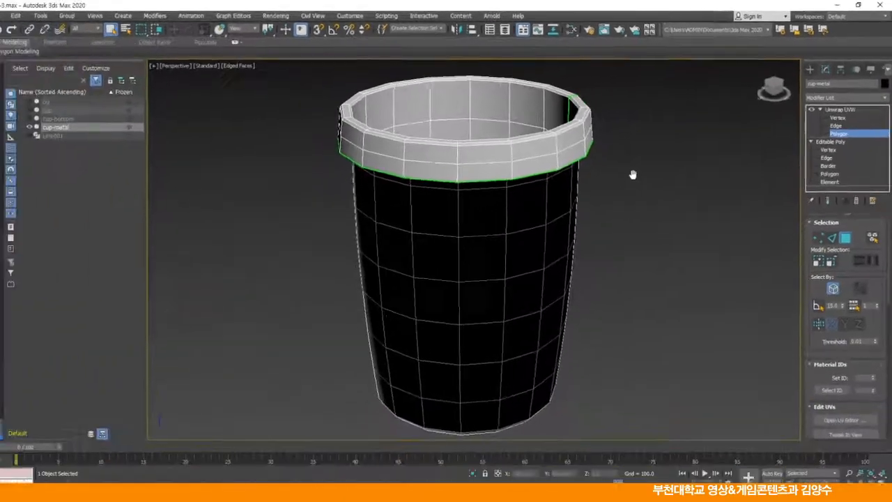
{"action": "key", "text": "alt+w"}
{"action": "scroll", "coordinate": [438, 161], "scroll_direction": "up", "scroll_amount": 4}
{"action": "middle_click_drag", "start_coordinate": [339, 172], "coordinate": [391, 173]}
{"action": "scroll", "coordinate": [289, 327], "scroll_direction": "up", "scroll_amount": 2}
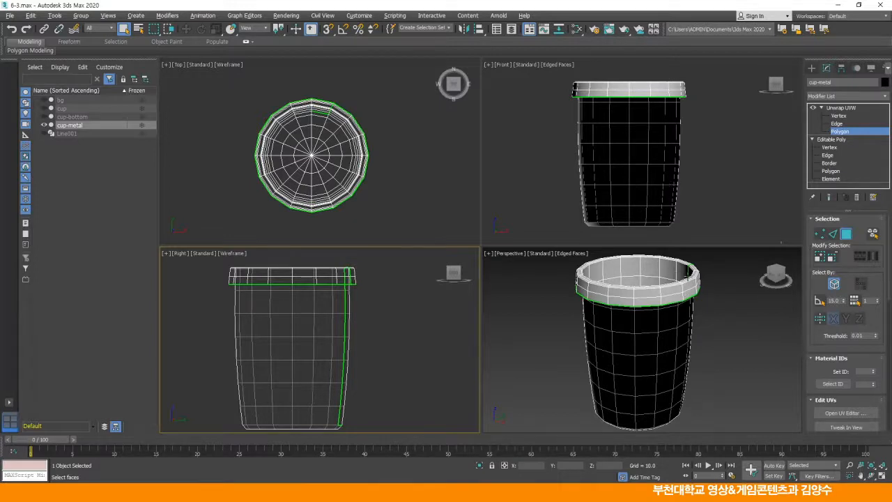
{"action": "left_click_drag", "start_coordinate": [803, 227], "coordinate": [692, 235]}
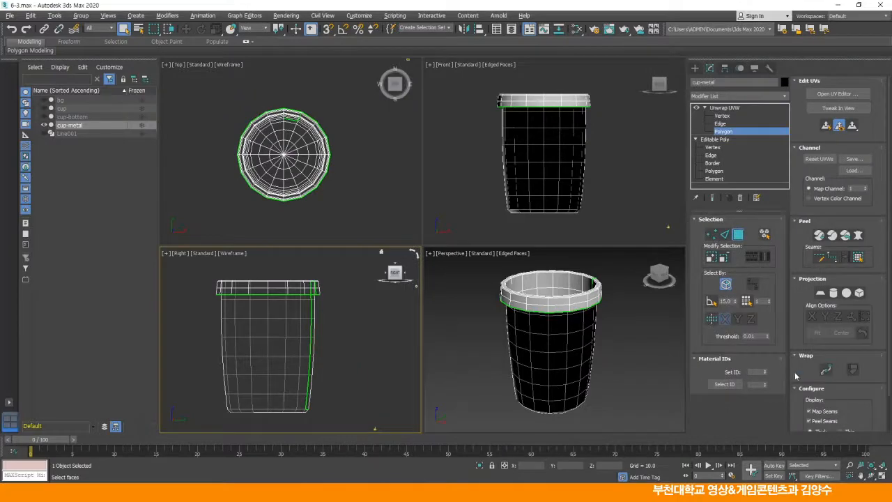
{"action": "left_click_drag", "start_coordinate": [792, 407], "coordinate": [794, 308]}
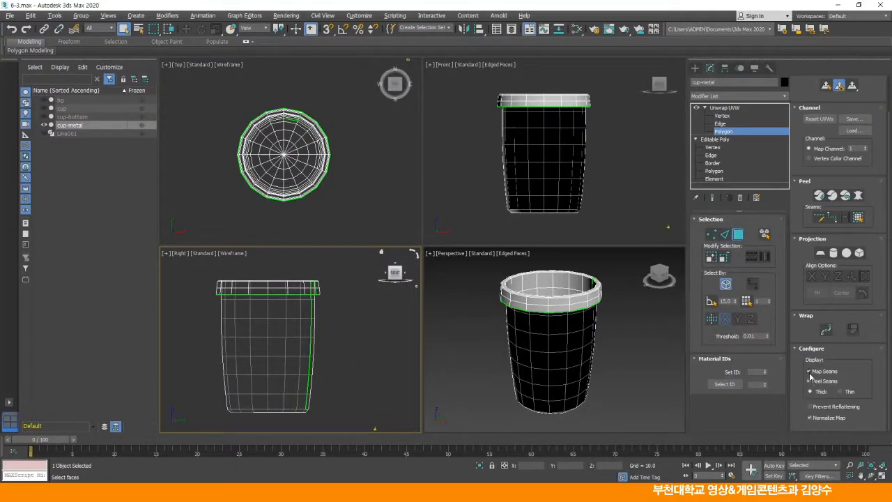
{"action": "left_click", "coordinate": [810, 371]}
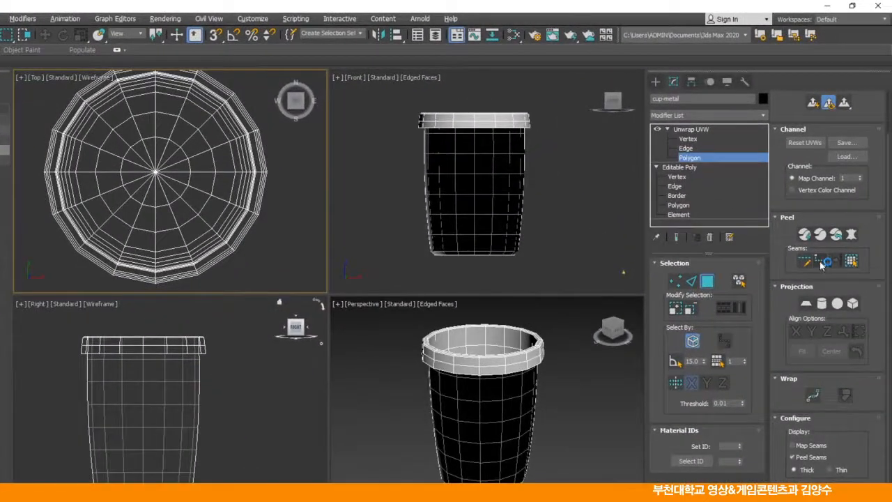
Draw a point-to-point peel seam from the metal rim's edge down the inner wall to the corner of the inside floor.
{"action": "left_click", "coordinate": [823, 264]}
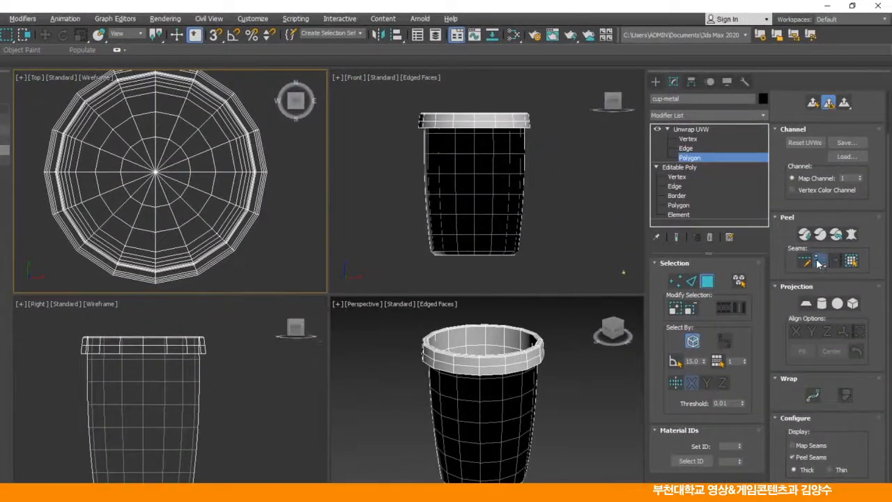
{"action": "scroll", "coordinate": [272, 178], "scroll_direction": "up", "scroll_amount": 6}
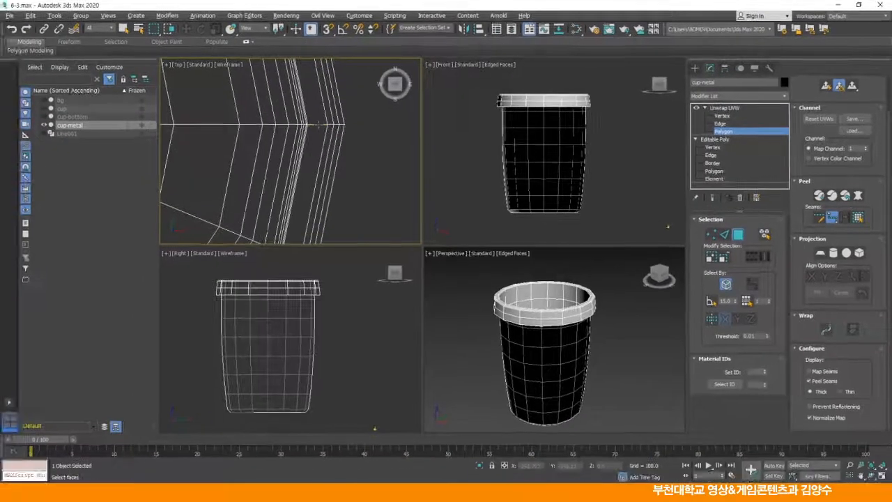
{"action": "left_click", "coordinate": [315, 124]}
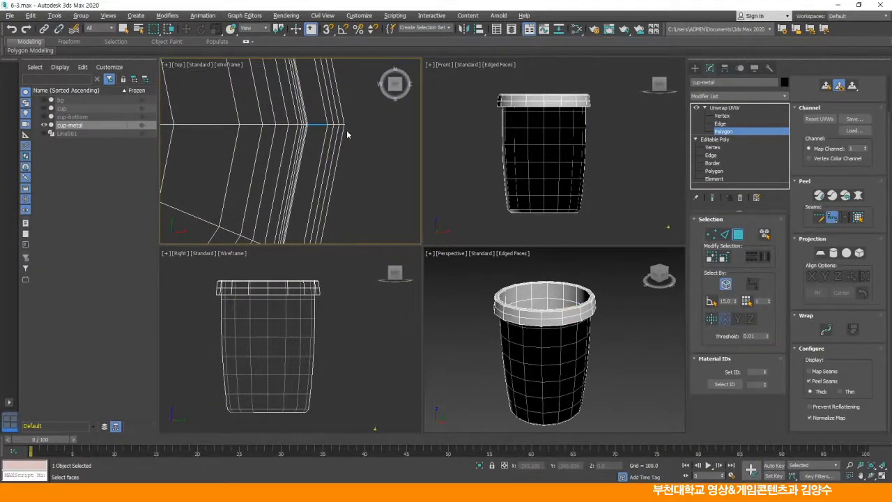
{"action": "middle_click_drag", "start_coordinate": [573, 336], "coordinate": [554, 335]}
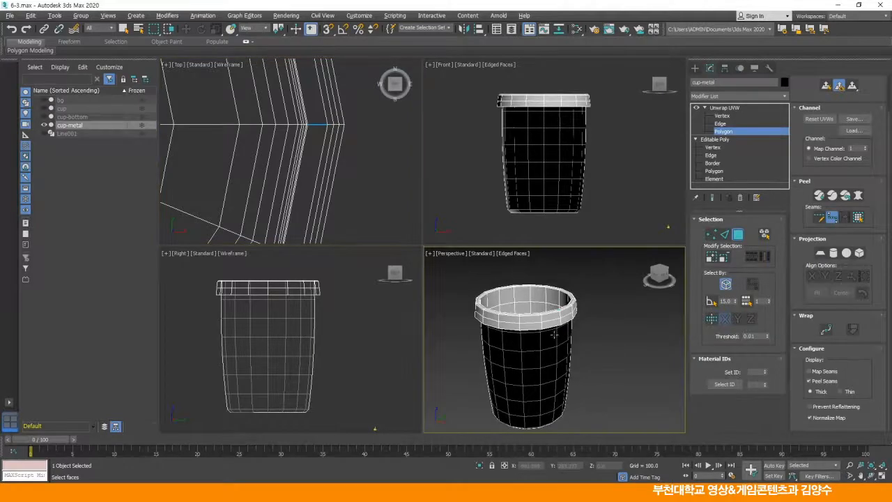
{"action": "key", "text": "alt+w"}
{"action": "middle_click_drag", "start_coordinate": [406, 205], "coordinate": [480, 257], "text": "alt"}
{"action": "scroll", "coordinate": [480, 257], "scroll_direction": "up", "scroll_amount": 2}
{"action": "scroll", "coordinate": [436, 240], "scroll_direction": "up", "scroll_amount": 5}
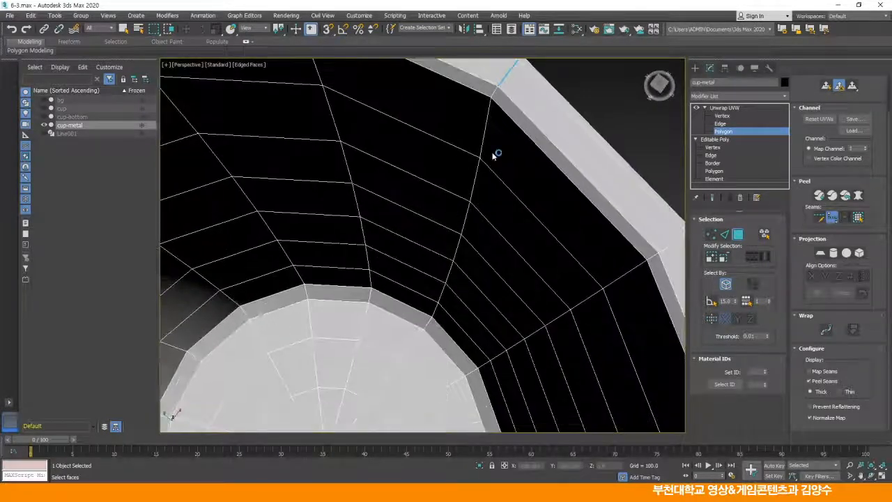
{"action": "left_click", "coordinate": [462, 226]}
{"action": "middle_click_drag", "start_coordinate": [436, 314], "coordinate": [448, 300], "text": "alt"}
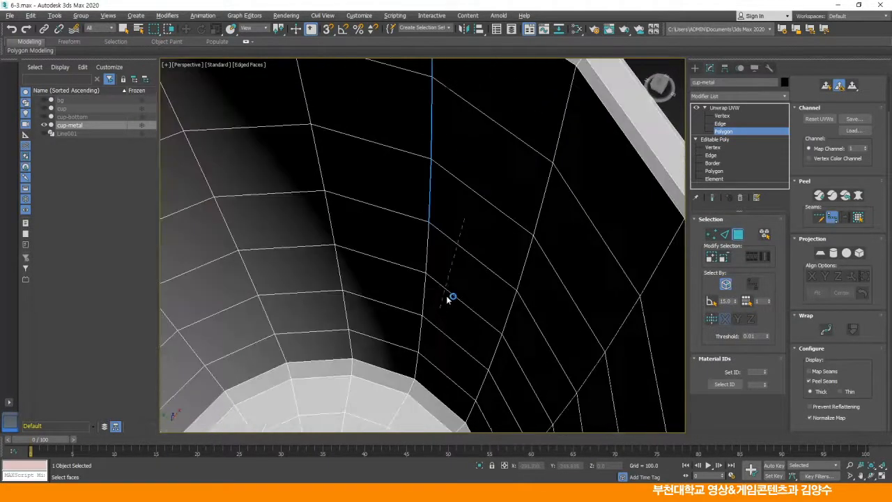
{"action": "left_click", "coordinate": [416, 376]}
{"action": "middle_click_drag", "start_coordinate": [406, 372], "coordinate": [417, 245], "text": "alt"}
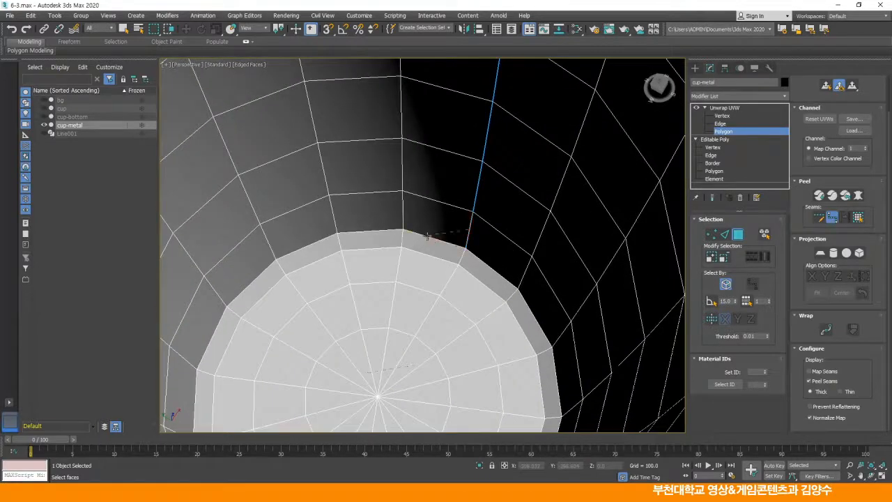
Draw a closed point-to-point peel seam around the whole edge of the cup's inside floor, joining the wall seam.
{"action": "left_click", "coordinate": [424, 235]}
{"action": "left_click", "coordinate": [364, 232]}
{"action": "left_click", "coordinate": [252, 282]}
{"action": "middle_click_drag", "start_coordinate": [347, 330], "coordinate": [331, 280], "text": "alt"}
{"action": "left_click", "coordinate": [353, 230]}
{"action": "left_click", "coordinate": [253, 284]}
{"action": "middle_click_drag", "start_coordinate": [272, 307], "coordinate": [350, 239], "text": "alt"}
{"action": "left_click", "coordinate": [267, 240]}
{"action": "left_click", "coordinate": [252, 359]}
{"action": "middle_click_drag", "start_coordinate": [329, 337], "coordinate": [326, 227]}
{"action": "middle_click_drag", "start_coordinate": [347, 285], "coordinate": [339, 295]}
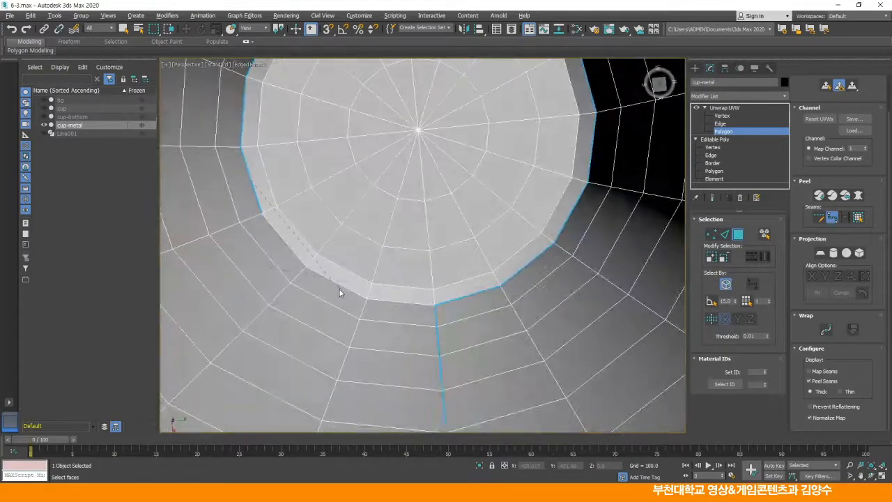
{"action": "left_click", "coordinate": [400, 301]}
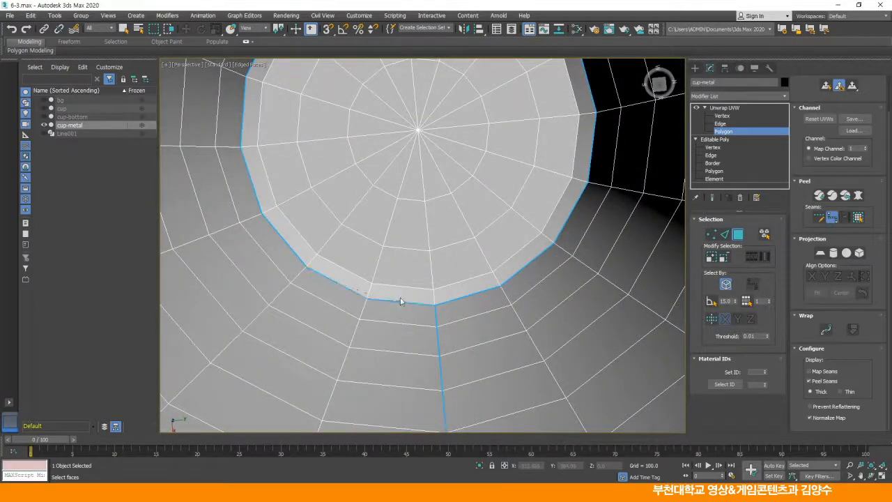
Examine the seam loop around the inside floor and the wall seam where it crosses the rim.
{"action": "scroll", "coordinate": [460, 230], "scroll_direction": "down", "scroll_amount": 4}
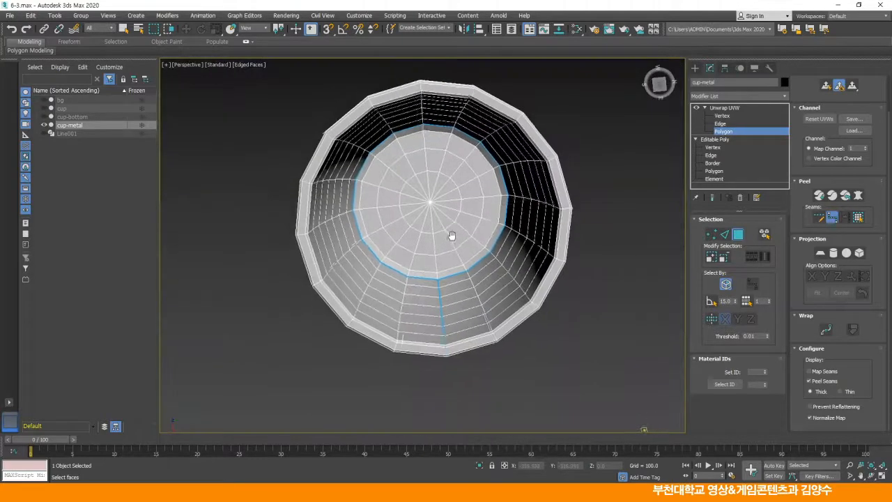
{"action": "scroll", "coordinate": [454, 237], "scroll_direction": "up", "scroll_amount": 5}
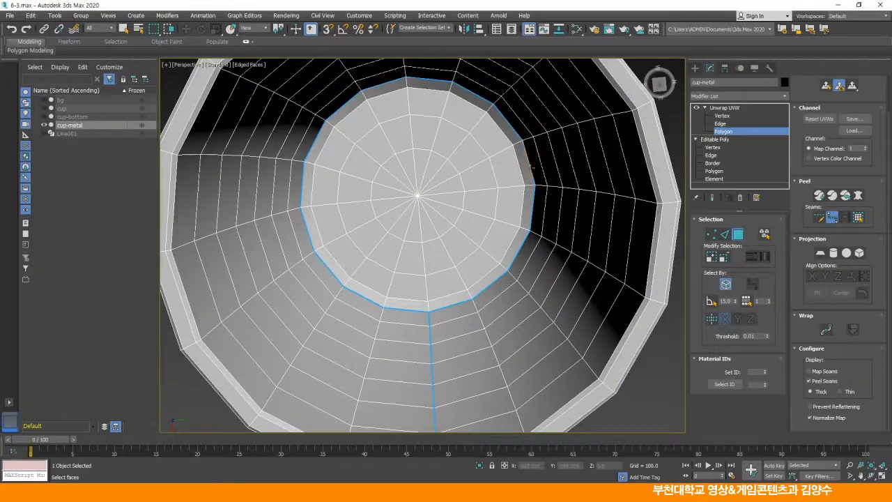
{"action": "scroll", "coordinate": [453, 277], "scroll_direction": "down", "scroll_amount": 4}
{"action": "scroll", "coordinate": [472, 271], "scroll_direction": "up", "scroll_amount": 4}
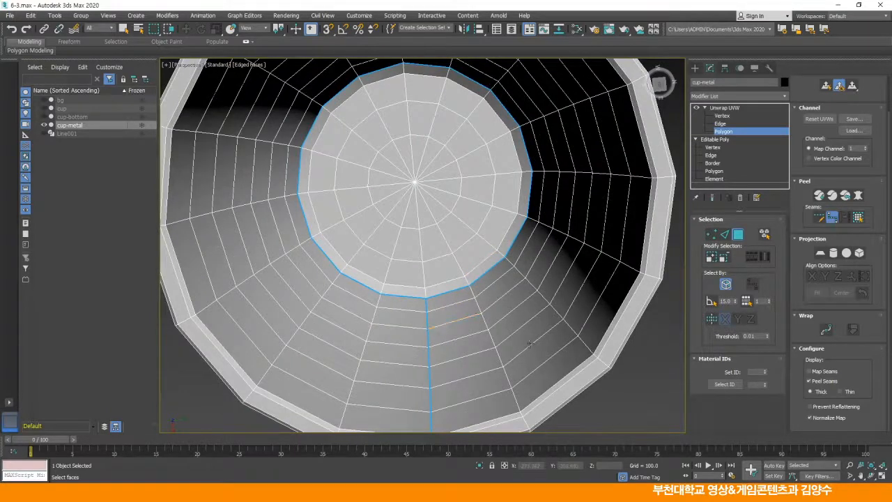
{"action": "middle_click_drag", "start_coordinate": [455, 301], "coordinate": [429, 246], "text": "alt"}
{"action": "scroll", "coordinate": [424, 208], "scroll_direction": "up", "scroll_amount": 5}
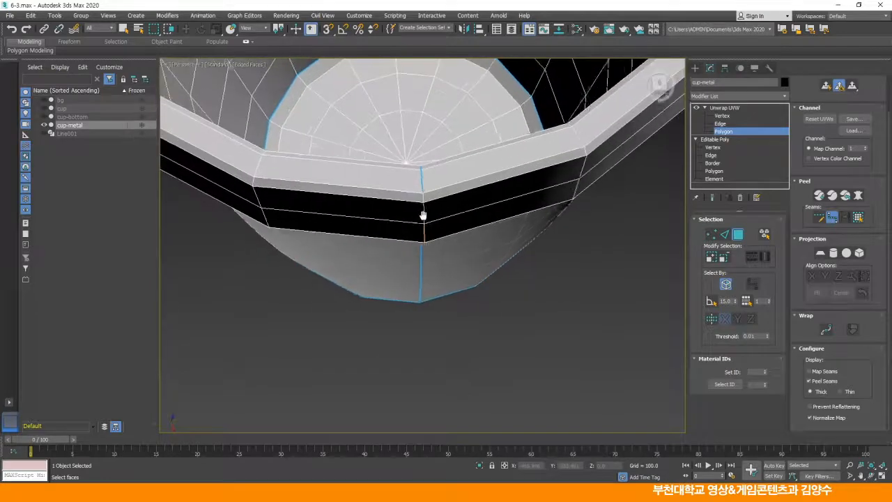
{"action": "scroll", "coordinate": [426, 189], "scroll_direction": "up", "scroll_amount": 6}
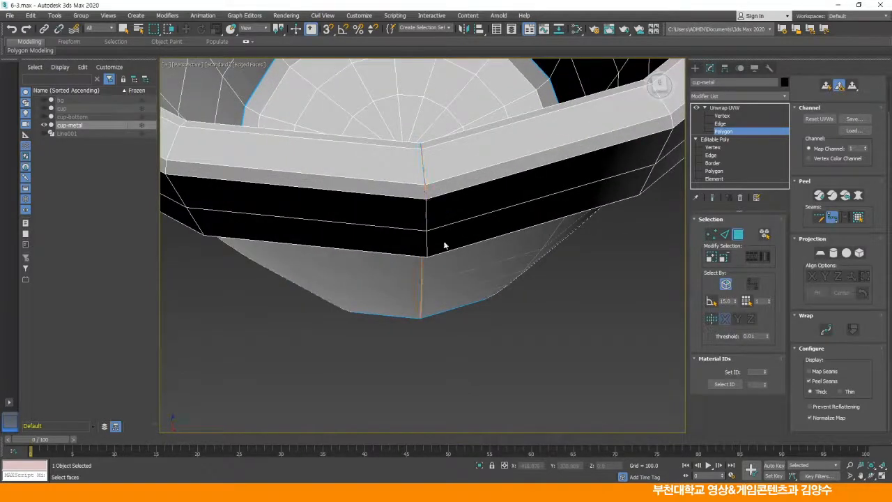
{"action": "middle_click_drag", "start_coordinate": [428, 179], "coordinate": [422, 297]}
{"action": "left_click", "coordinate": [457, 302]}
{"action": "middle_click_drag", "start_coordinate": [402, 241], "coordinate": [519, 249], "text": "alt"}
{"action": "scroll", "coordinate": [519, 249], "scroll_direction": "down", "scroll_amount": 10}
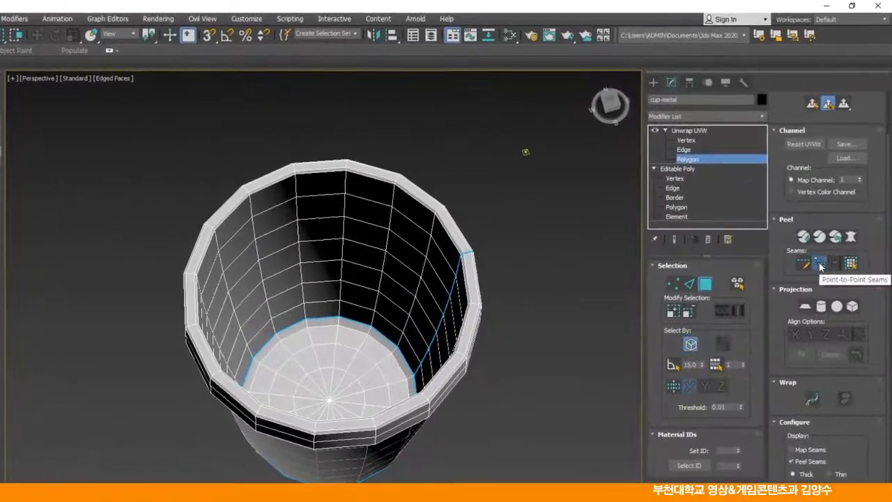
Finish point-to-point seam drawing, select all cup-metal faces by element and start a Pelt Map on them.
{"action": "left_click", "coordinate": [832, 219]}
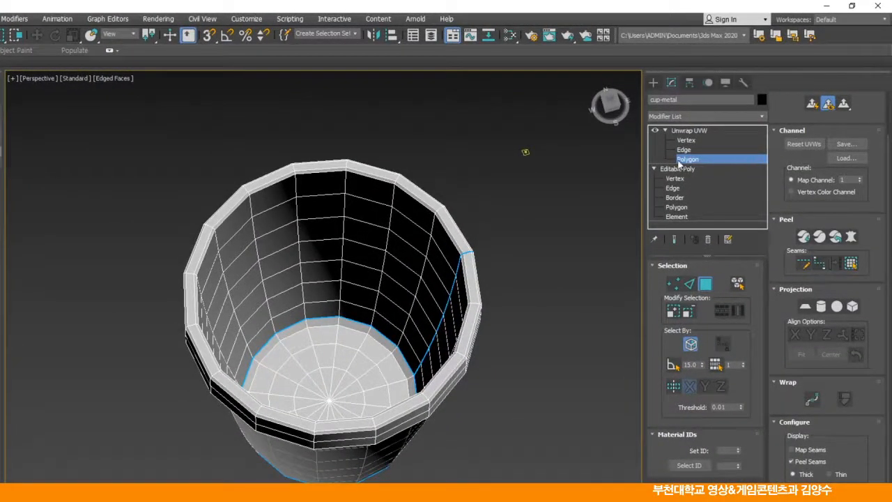
{"action": "left_click", "coordinate": [738, 283]}
{"action": "left_click", "coordinate": [409, 250]}
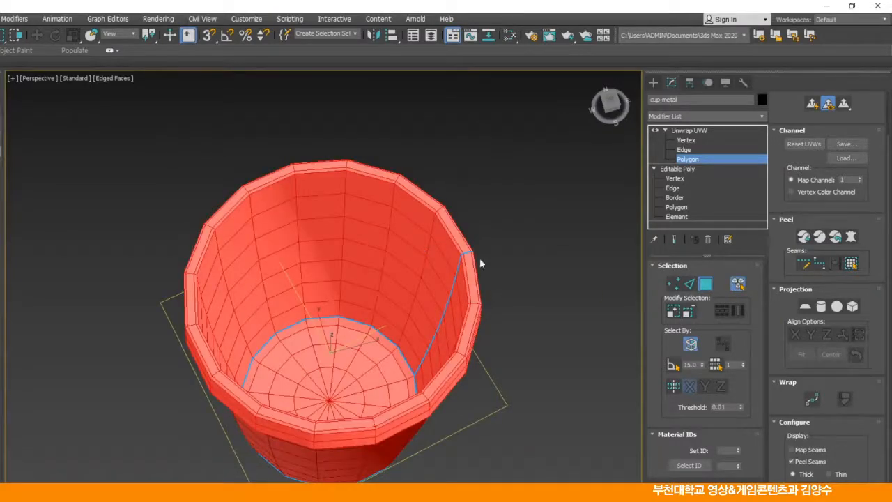
{"action": "left_click", "coordinate": [851, 236]}
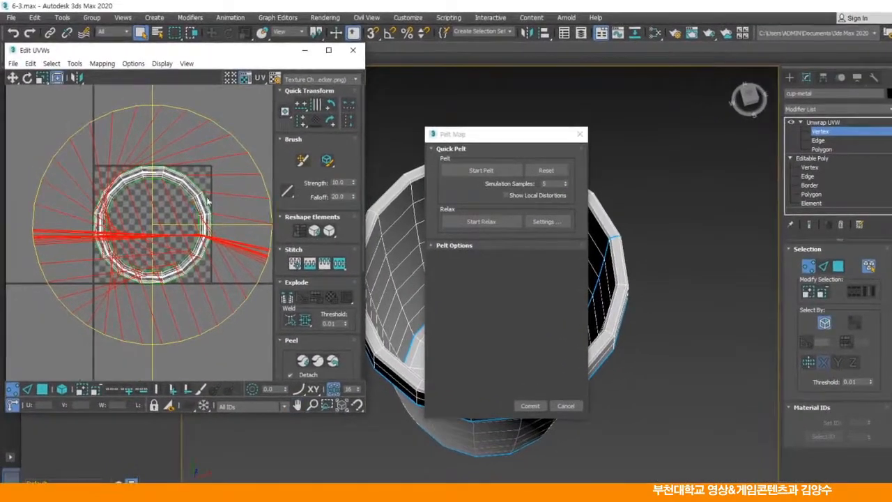
Hide the checker background in the UV editor and scale the wall's pelt stretcher up to about 167%.
{"action": "left_click", "coordinate": [246, 79]}
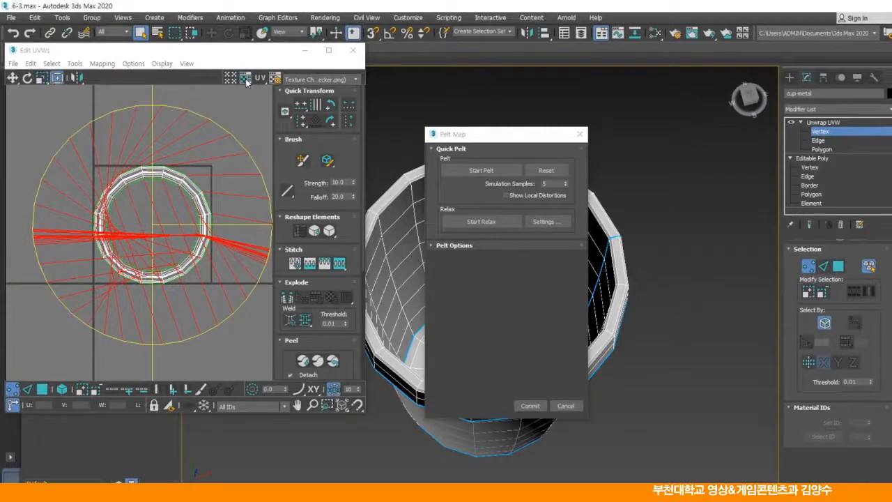
{"action": "scroll", "coordinate": [201, 188], "scroll_direction": "down", "scroll_amount": 3}
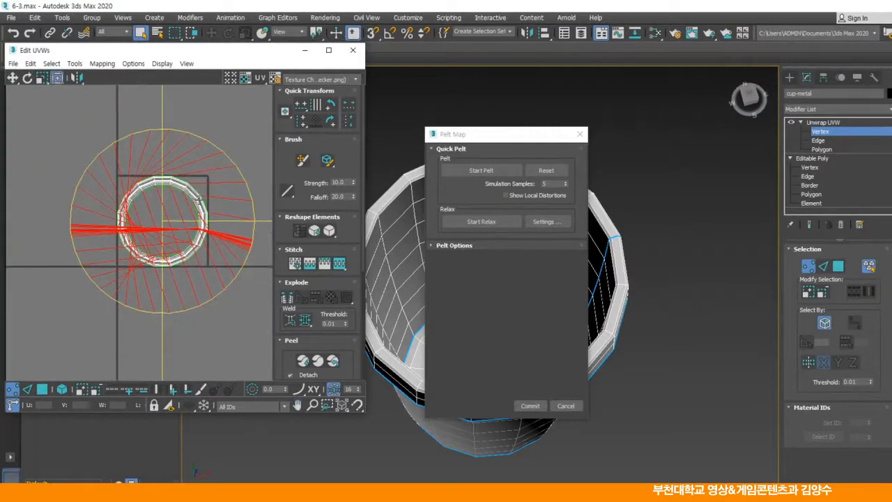
{"action": "left_click", "coordinate": [433, 246]}
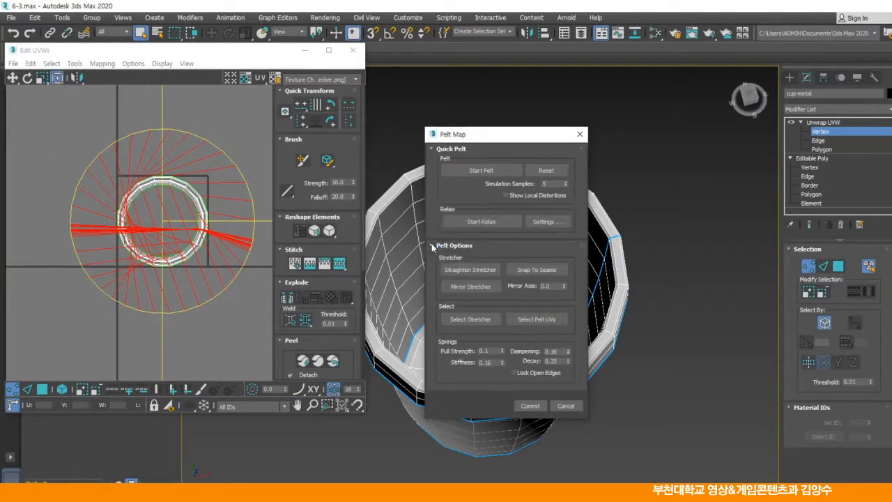
{"action": "left_click", "coordinate": [464, 319]}
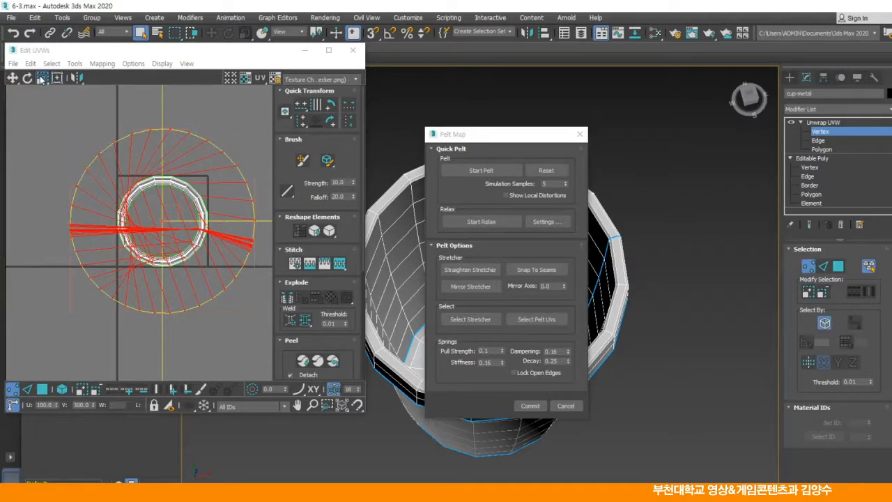
{"action": "left_click_drag", "start_coordinate": [96, 155], "coordinate": [73, 110]}
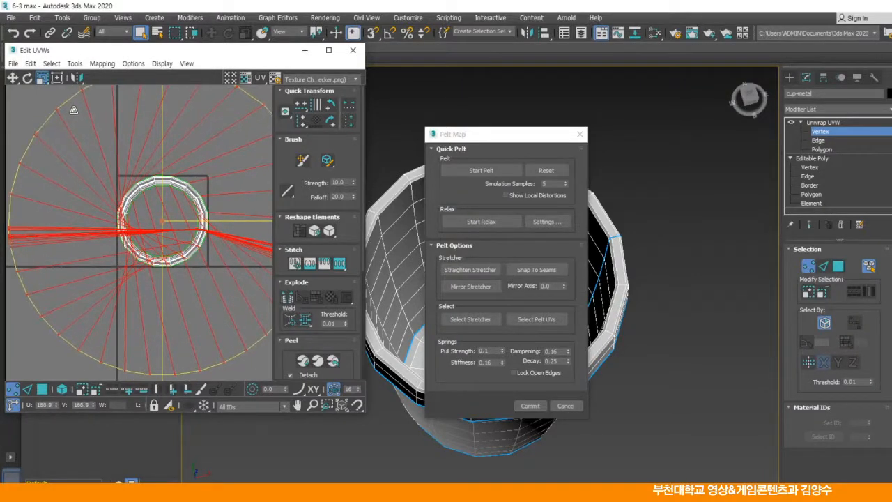
Run the pelt simulation on the wall, commit it and move the wall shell up above the floor shell.
{"action": "left_click", "coordinate": [482, 171]}
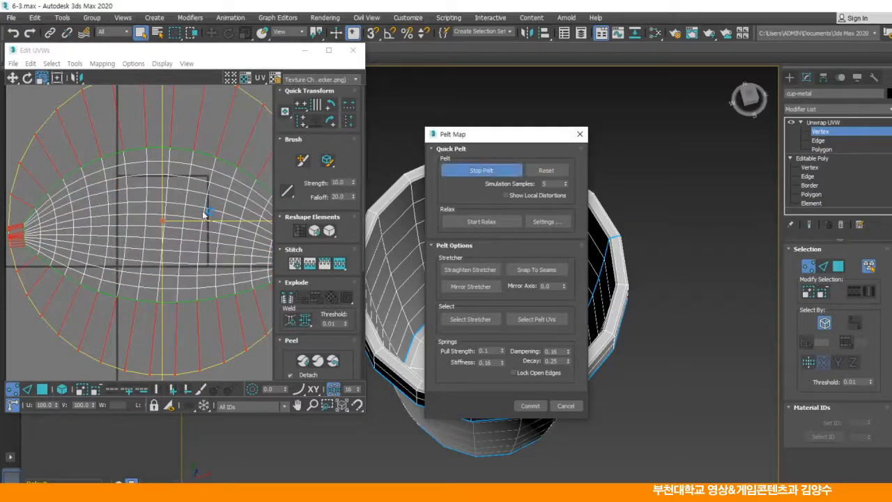
{"action": "left_click", "coordinate": [530, 406]}
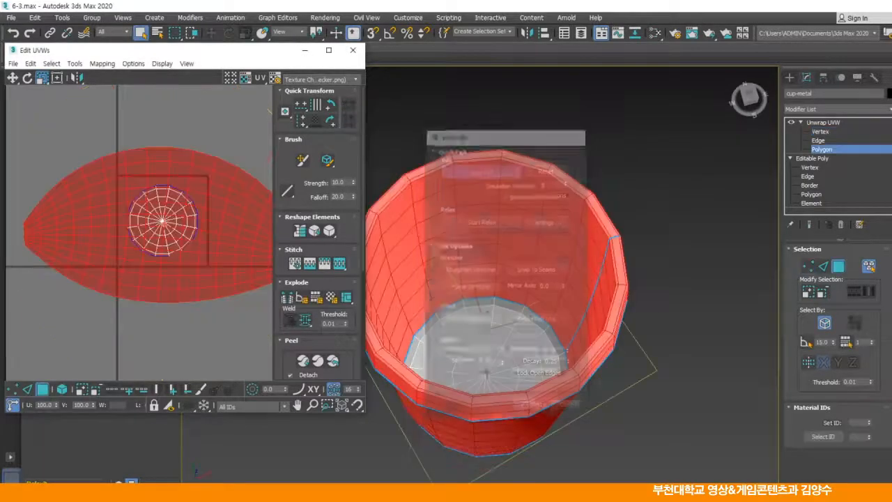
{"action": "left_click", "coordinate": [13, 78]}
{"action": "left_click_drag", "start_coordinate": [95, 223], "coordinate": [92, 98]}
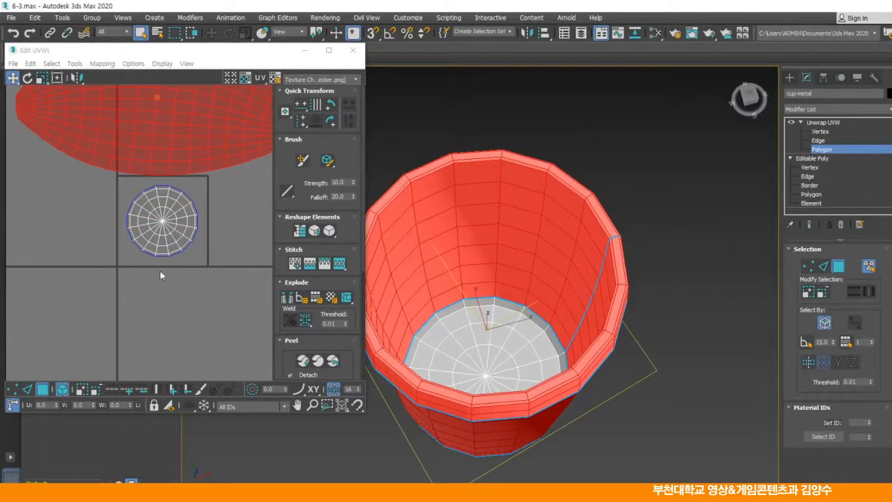
Pelt-map the round floor shell with an enlarged stretcher and commit the result.
{"action": "left_click", "coordinate": [160, 223]}
{"action": "mouse_move", "coordinate": [173, 217]}
{"action": "left_mouse_down"}
{"action": "mouse_move", "coordinate": [184, 296]}
{"action": "mouse_move", "coordinate": [174, 214]}
{"action": "left_mouse_up"}
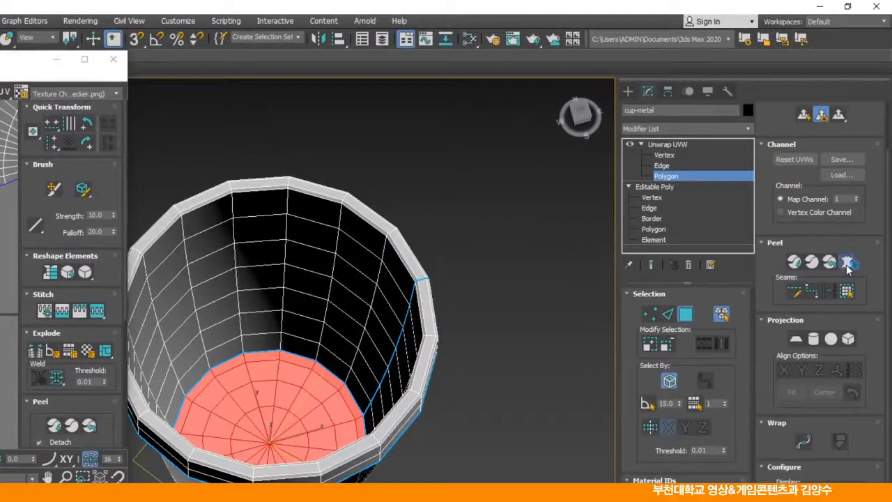
{"action": "left_click", "coordinate": [846, 262]}
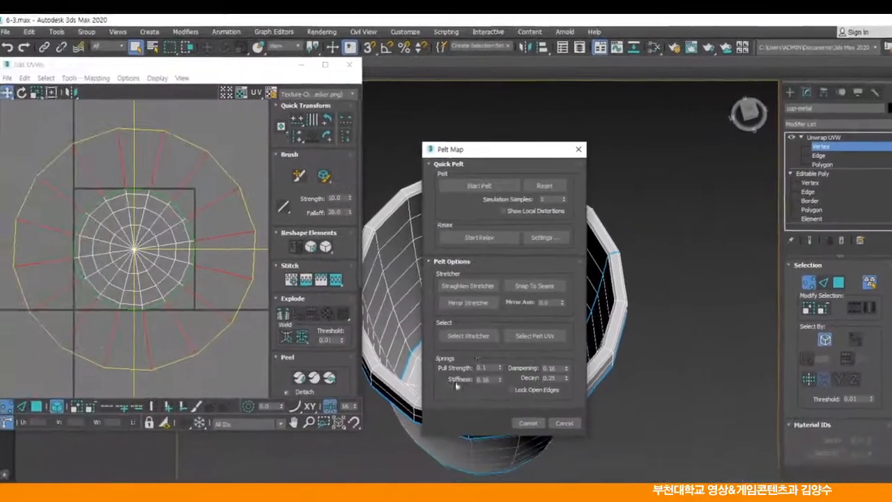
{"action": "left_click", "coordinate": [330, 363]}
{"action": "left_click", "coordinate": [43, 94]}
{"action": "left_click_drag", "start_coordinate": [81, 145], "coordinate": [62, 115]}
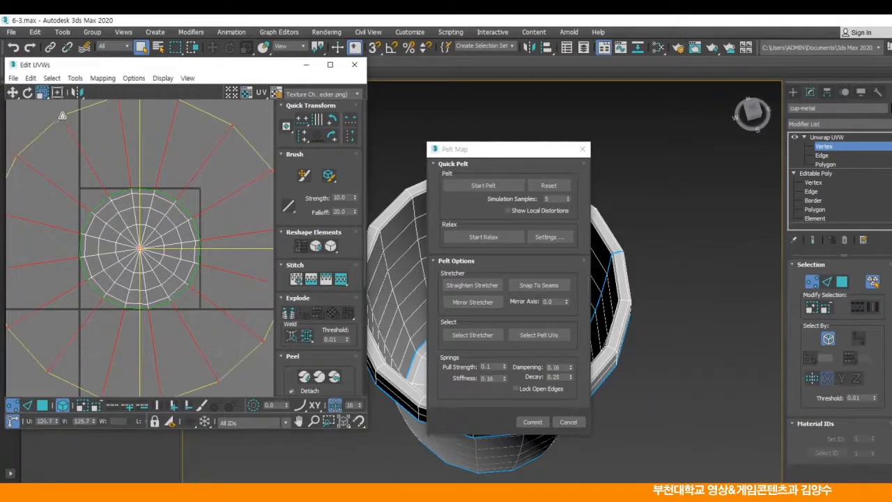
{"action": "left_click", "coordinate": [468, 184]}
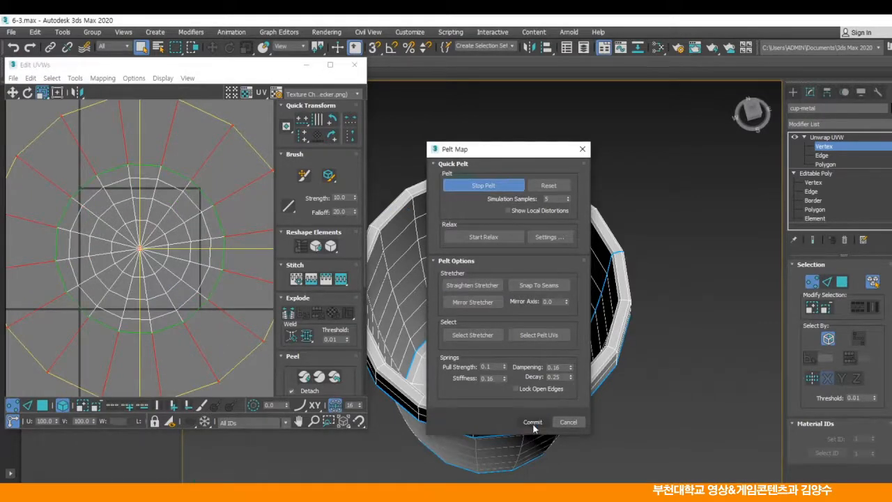
{"action": "left_click", "coordinate": [533, 421]}
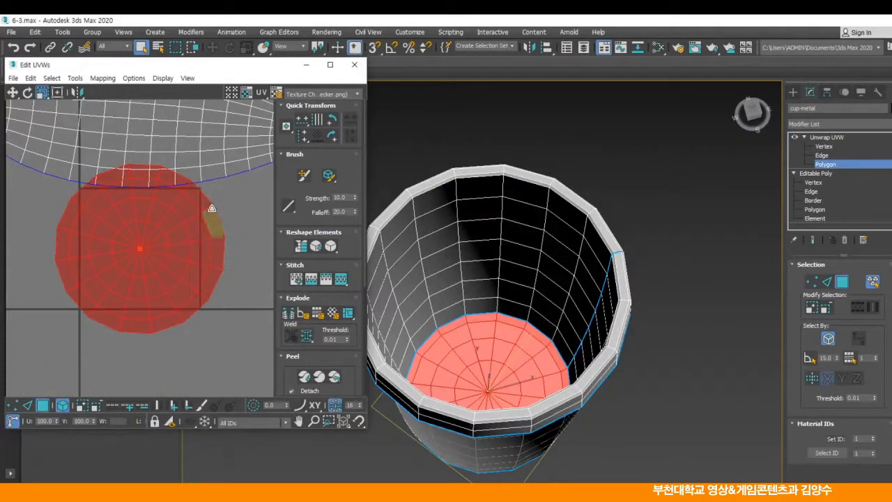
Maximize the UV editor and move the wall shell up until it clears the round floor shell.
{"action": "scroll", "coordinate": [218, 207], "scroll_direction": "down", "scroll_amount": 2}
{"action": "middle_click_drag", "start_coordinate": [219, 207], "coordinate": [213, 279]}
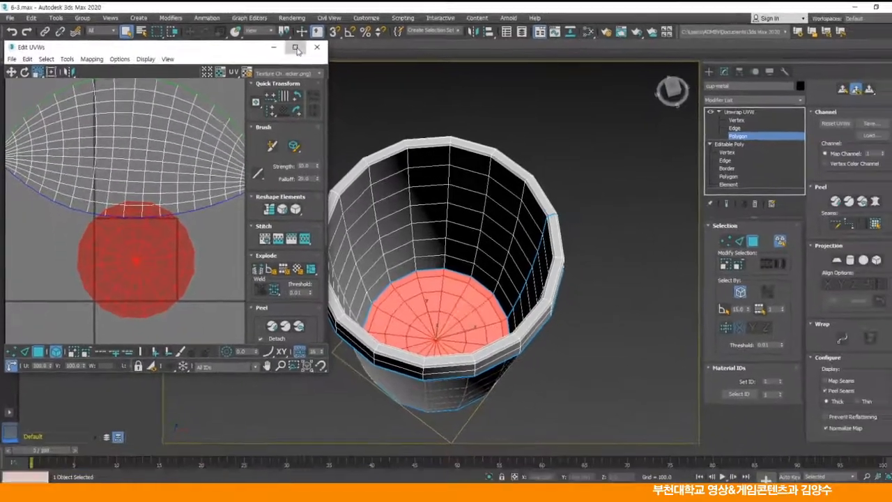
{"action": "left_click", "coordinate": [325, 62]}
{"action": "middle_click_drag", "start_coordinate": [421, 195], "coordinate": [440, 211]}
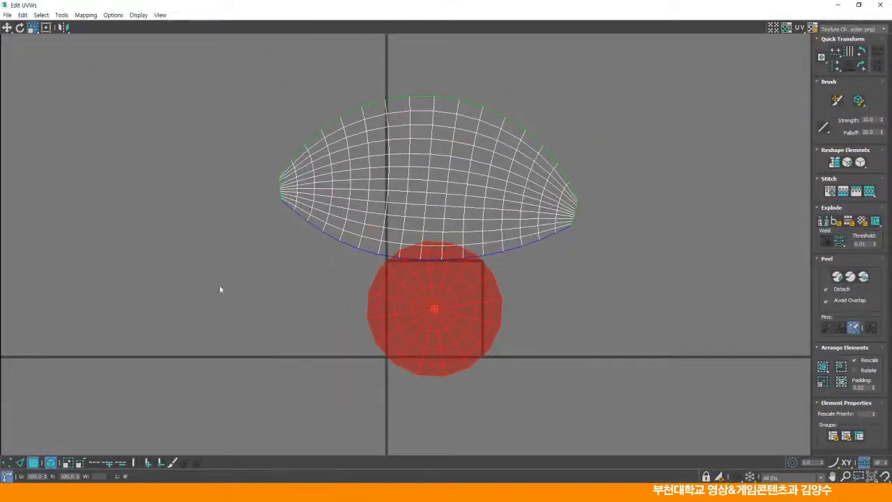
{"action": "left_click", "coordinate": [7, 27]}
{"action": "left_click", "coordinate": [365, 174]}
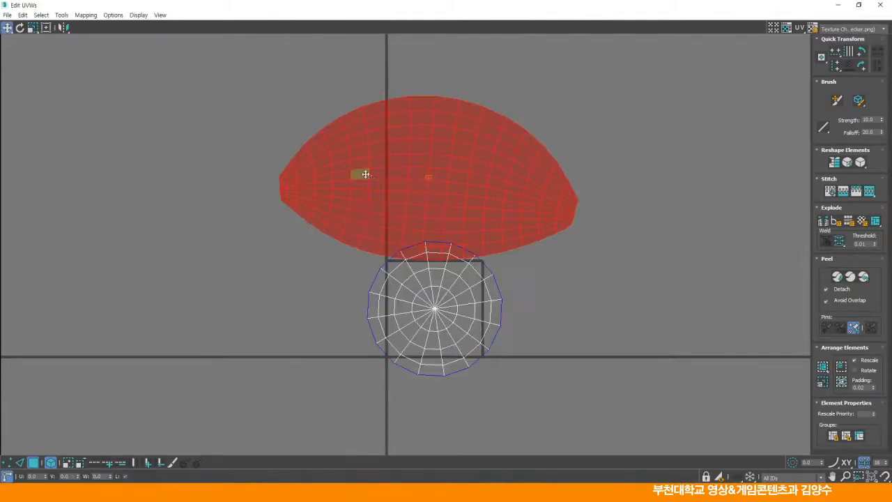
{"action": "left_click_drag", "start_coordinate": [432, 211], "coordinate": [457, 175]}
Relax both the wall and floor shells by polygon angles with 100 iterations and amount 0.1, then clear the selection.
{"action": "left_click", "coordinate": [437, 274], "text": "ctrl"}
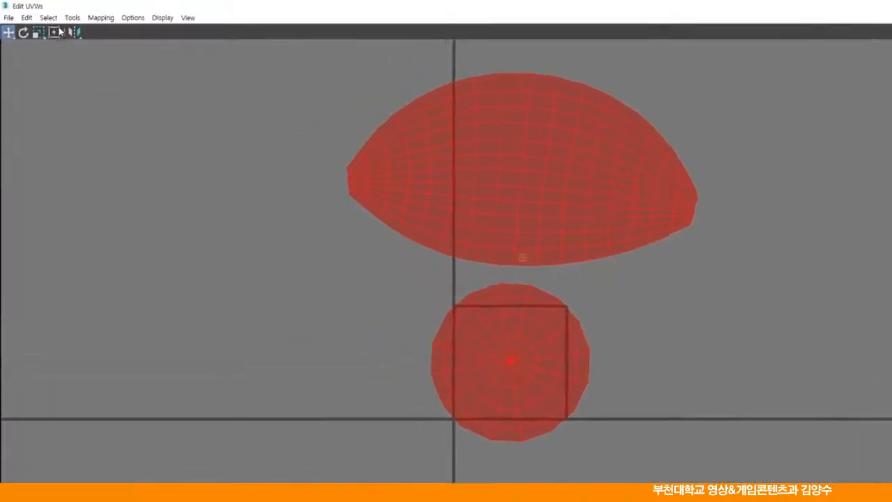
{"action": "left_click", "coordinate": [72, 17]}
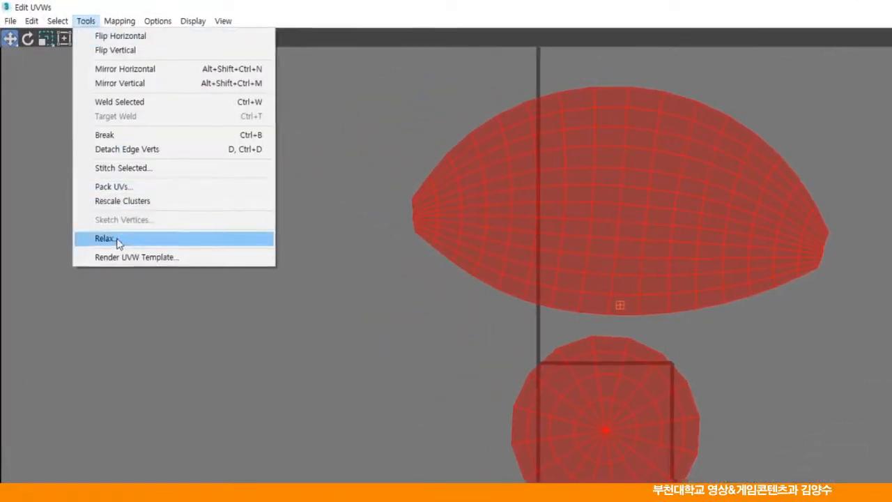
{"action": "left_click", "coordinate": [117, 239]}
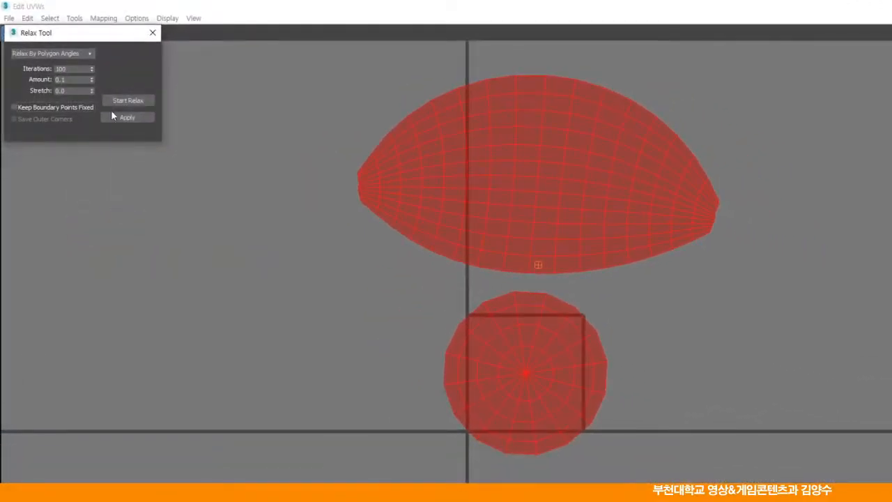
{"action": "left_click", "coordinate": [128, 100]}
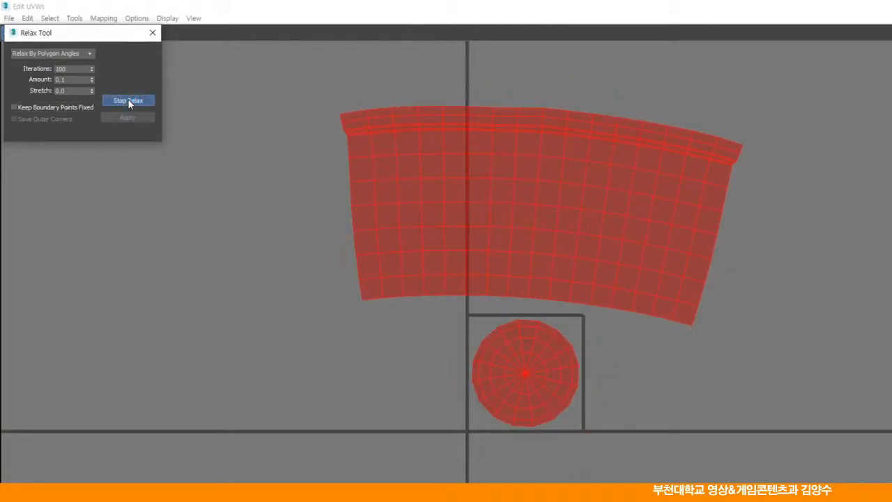
{"action": "left_click", "coordinate": [127, 99]}
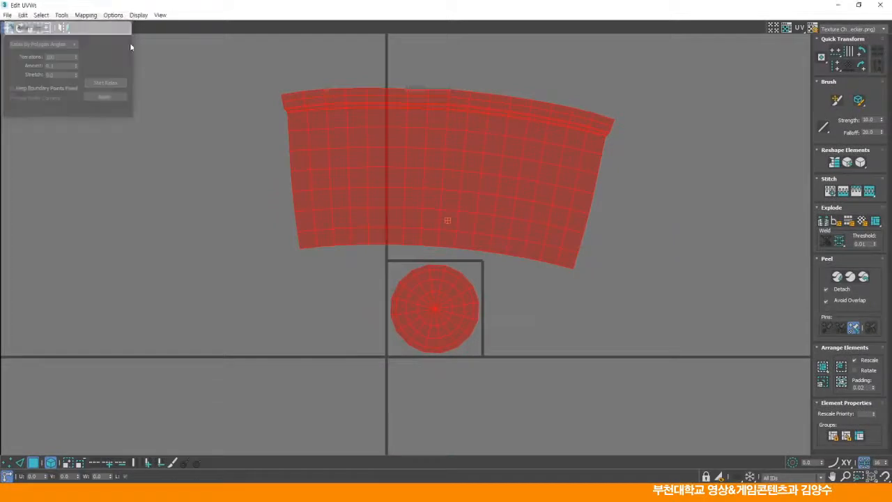
{"action": "left_click", "coordinate": [128, 28]}
{"action": "left_click", "coordinate": [156, 120]}
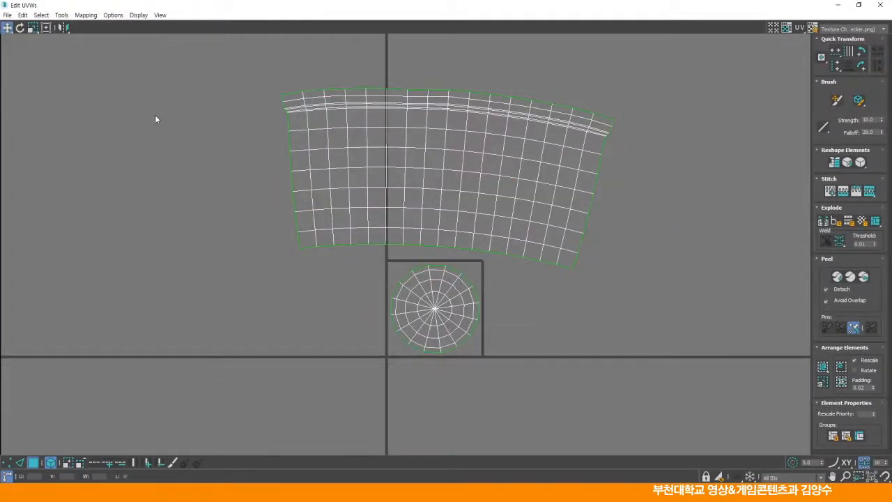
Rotate the wall shell by about 4 degrees so that its curved strip sits level and symmetrical.
{"action": "left_click", "coordinate": [324, 195]}
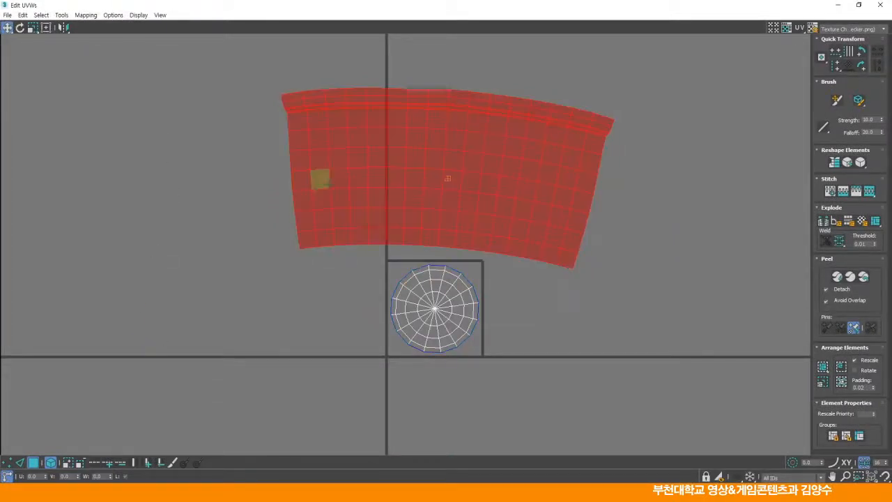
{"action": "left_click", "coordinate": [19, 28]}
{"action": "left_click_drag", "start_coordinate": [298, 139], "coordinate": [298, 151]}
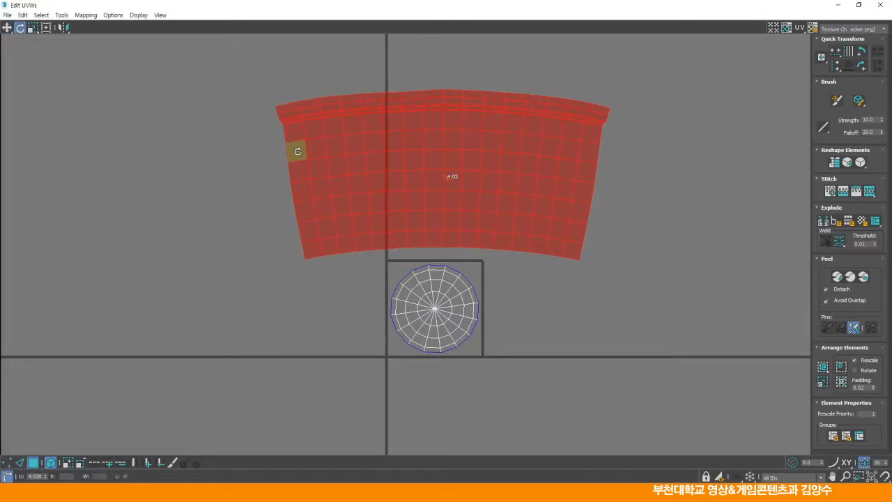
Break the left half off the wall shell, tilt it counter-clockwise and move it left, clear of the other half.
{"action": "left_click", "coordinate": [218, 168]}
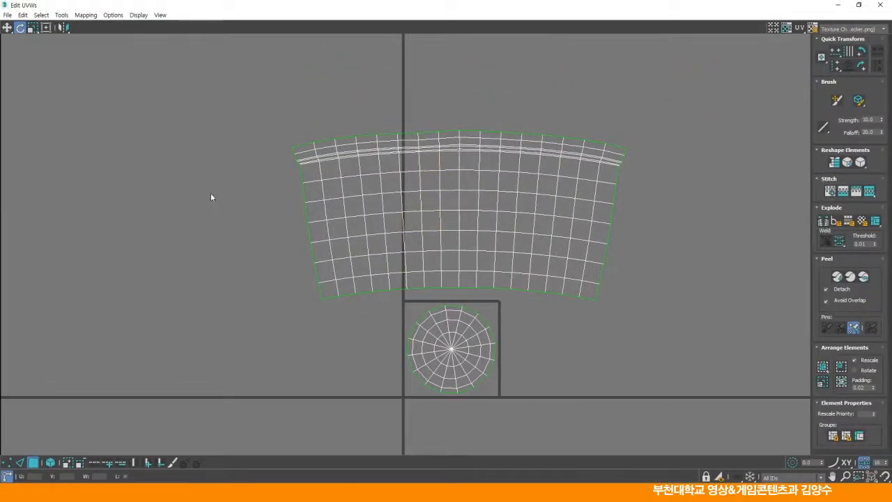
{"action": "left_click_drag", "start_coordinate": [233, 108], "coordinate": [447, 301]}
{"action": "right_click", "coordinate": [261, 191]}
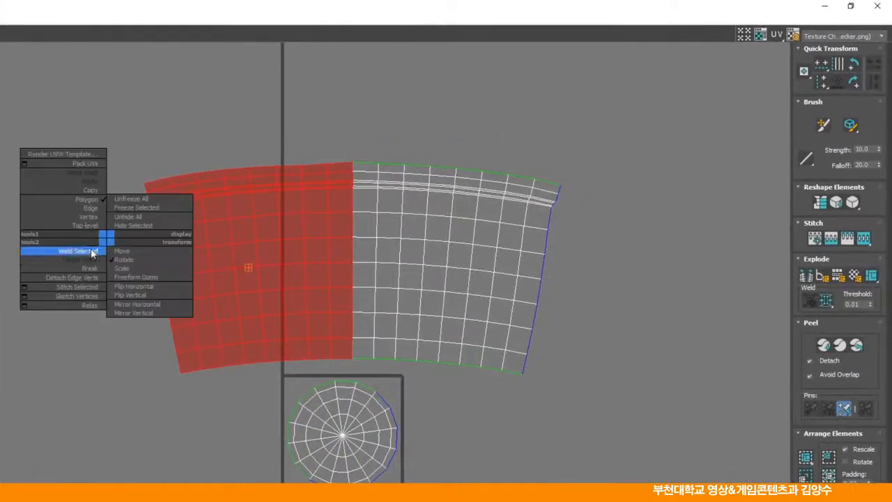
{"action": "left_click", "coordinate": [79, 278]}
{"action": "left_click_drag", "start_coordinate": [380, 221], "coordinate": [391, 200]}
{"action": "left_click", "coordinate": [7, 27]}
{"action": "left_click_drag", "start_coordinate": [376, 202], "coordinate": [334, 200]}
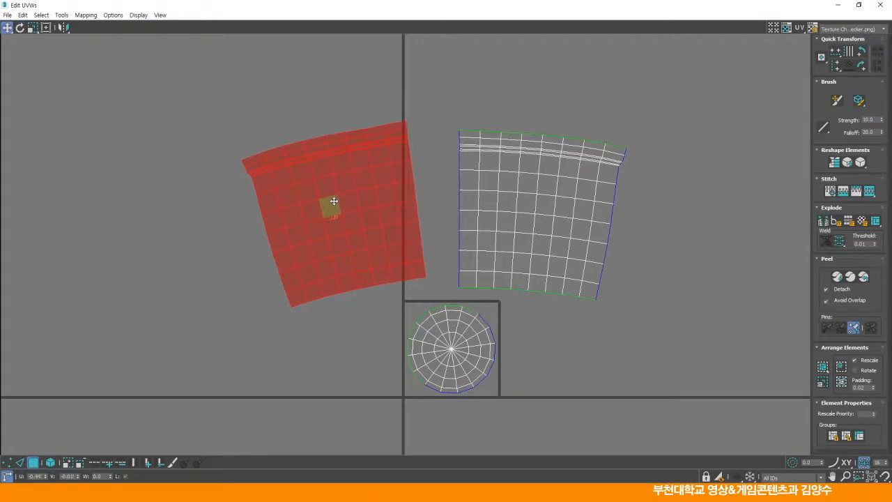
{"action": "left_click", "coordinate": [155, 189]}
Relax both wall halves by polygon angles with 100 iterations and amount 0.1, then clear the selection.
{"action": "left_click", "coordinate": [50, 463]}
{"action": "left_click", "coordinate": [334, 249]}
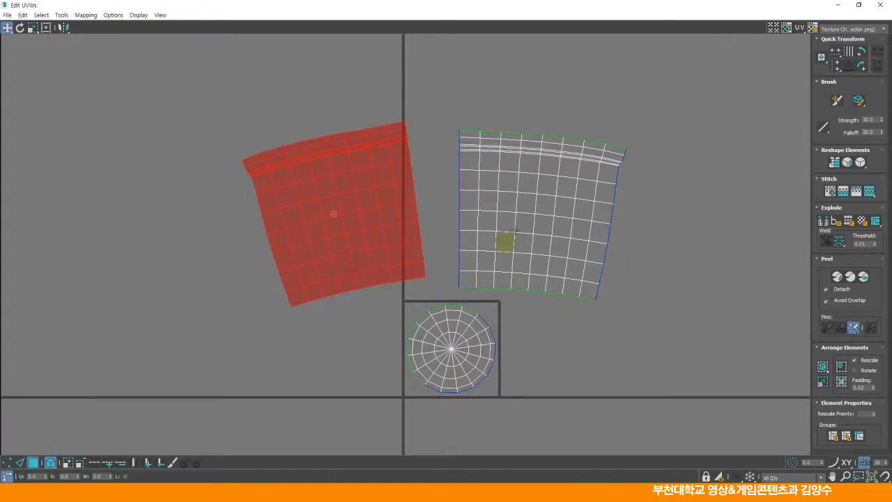
{"action": "left_click", "coordinate": [464, 239], "text": "ctrl"}
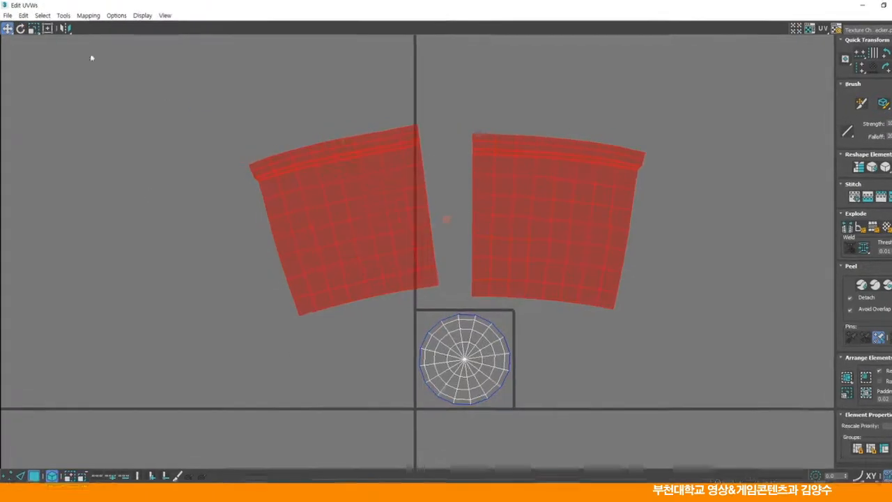
{"action": "left_click", "coordinate": [63, 15]}
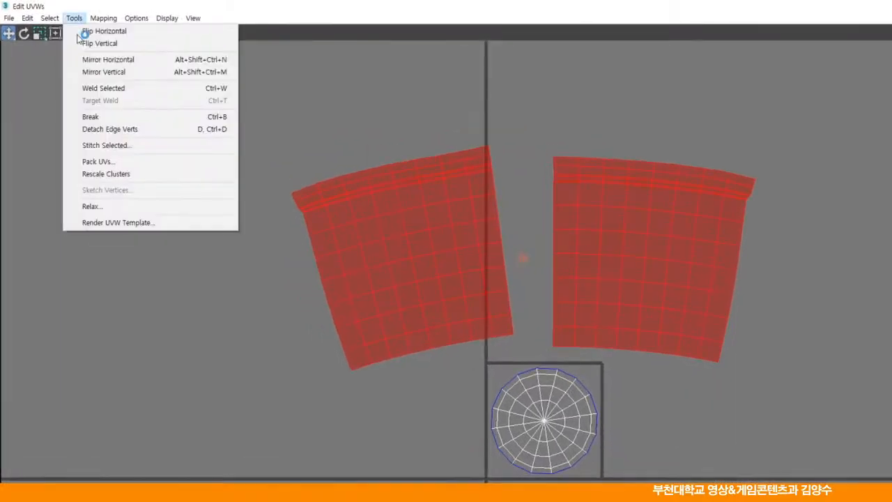
{"action": "left_click", "coordinate": [76, 175]}
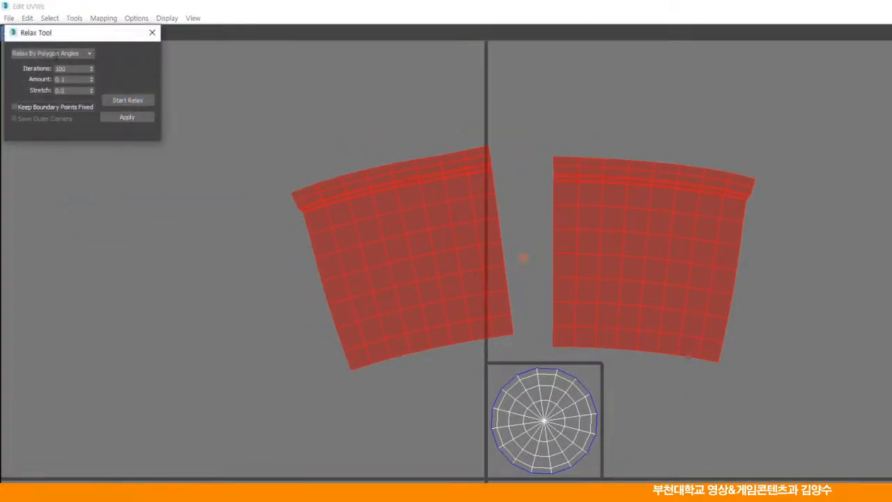
{"action": "left_click", "coordinate": [127, 100]}
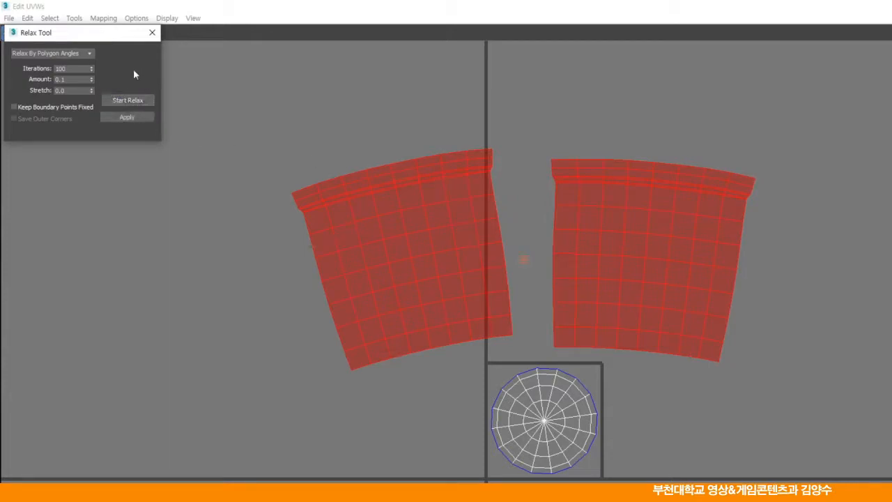
{"action": "left_click", "coordinate": [152, 32]}
{"action": "left_click", "coordinate": [171, 127]}
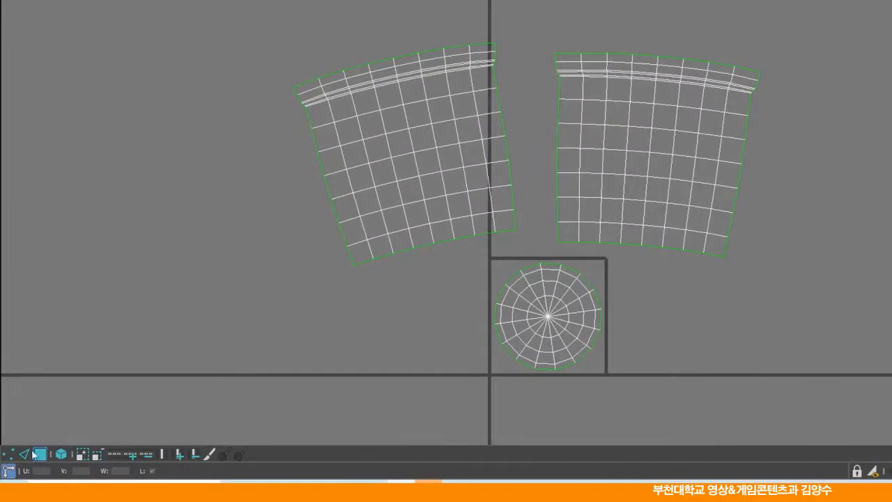
Stitch the right wall half onto the left half along the left half's split edge.
{"action": "left_click", "coordinate": [24, 453]}
{"action": "left_click", "coordinate": [499, 99]}
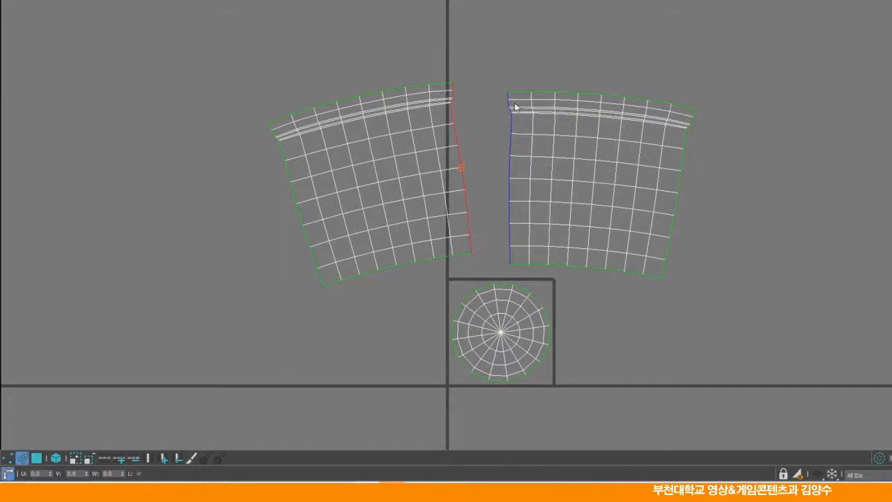
{"action": "right_click", "coordinate": [146, 71]}
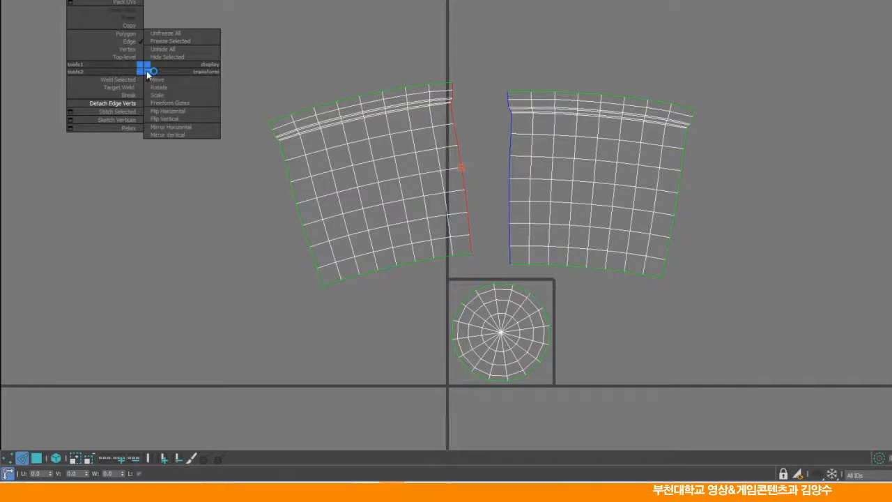
{"action": "left_click", "coordinate": [122, 112]}
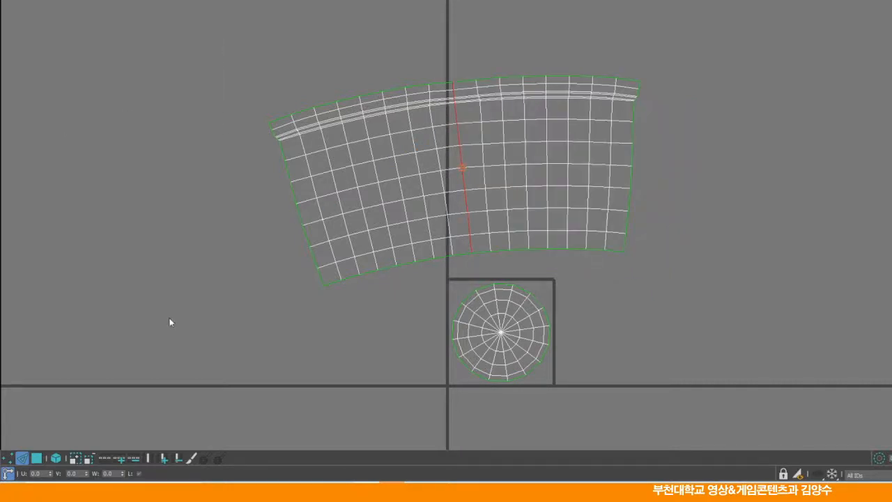
Relax the rejoined wall shell by polygon angles with 100 iterations and amount 0.1, then clear the selection.
{"action": "left_click", "coordinate": [37, 458]}
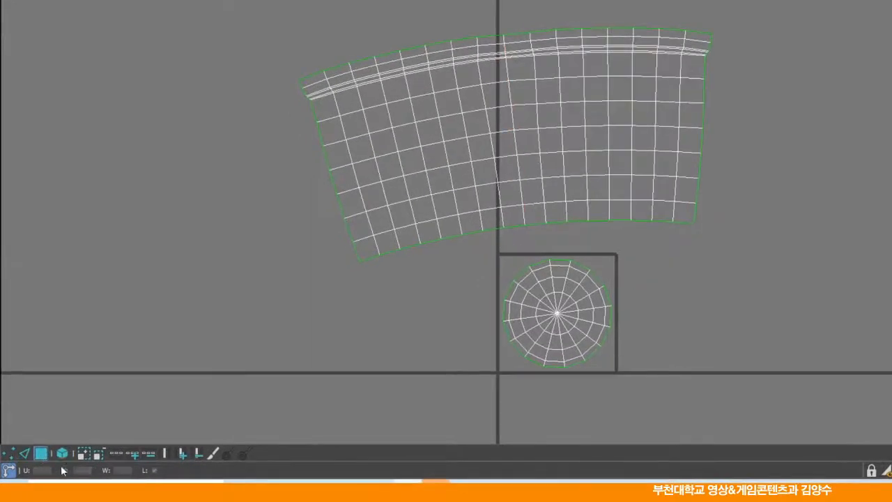
{"action": "left_click", "coordinate": [63, 455]}
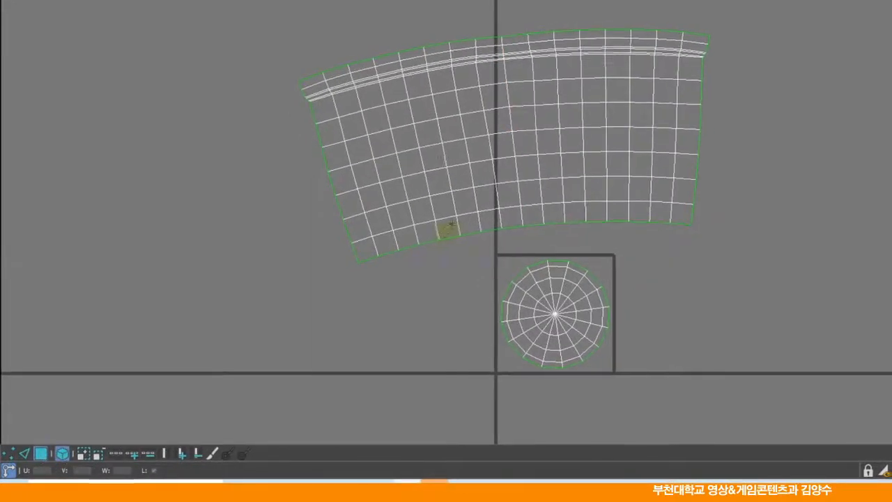
{"action": "left_click", "coordinate": [453, 221]}
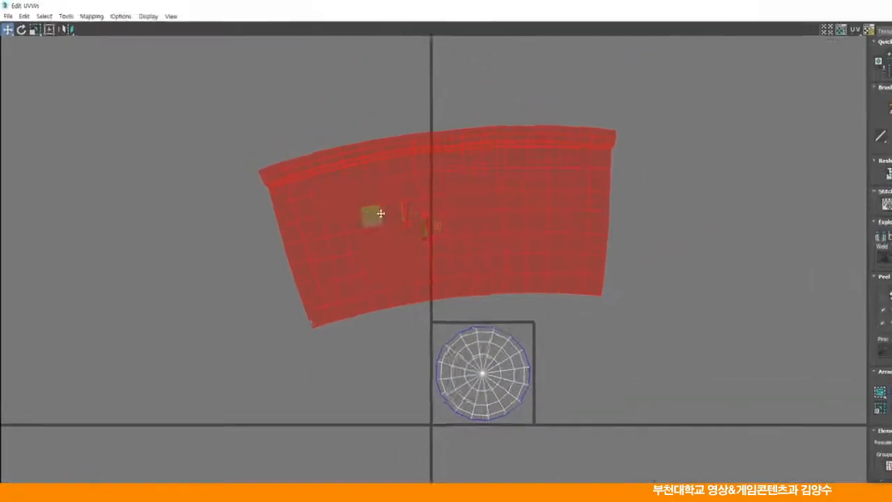
{"action": "left_click", "coordinate": [66, 16]}
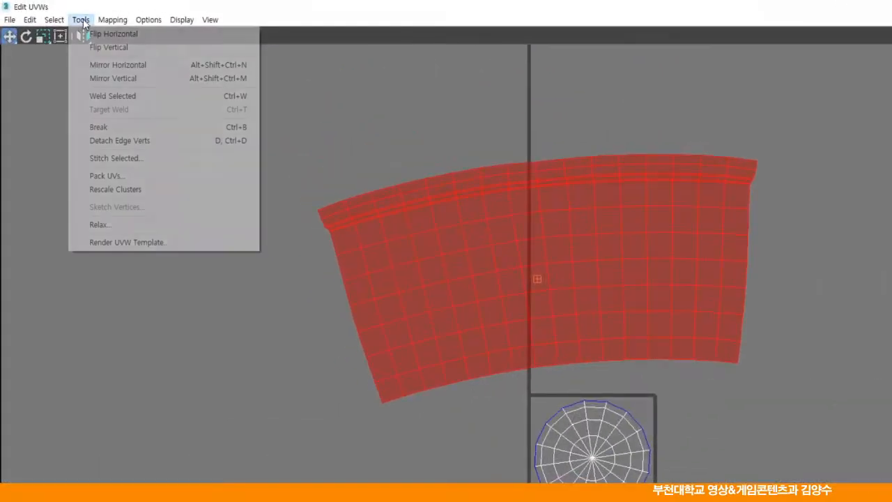
{"action": "left_click", "coordinate": [99, 224]}
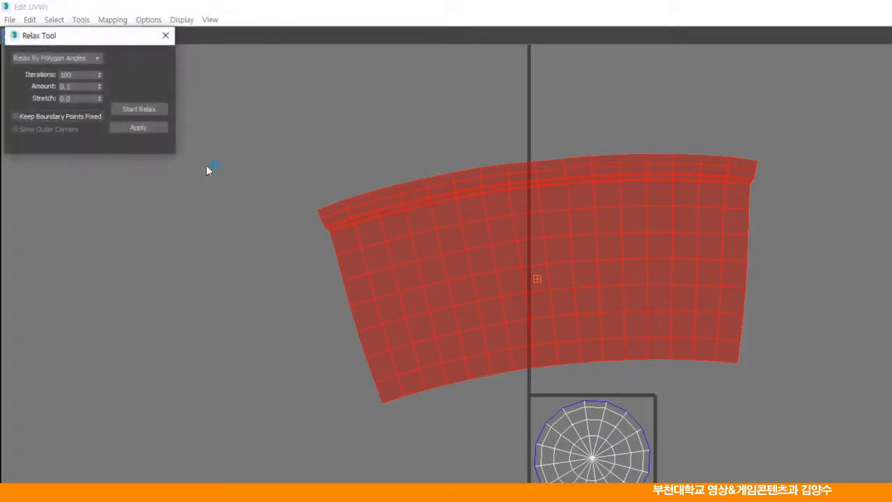
{"action": "left_click", "coordinate": [127, 109]}
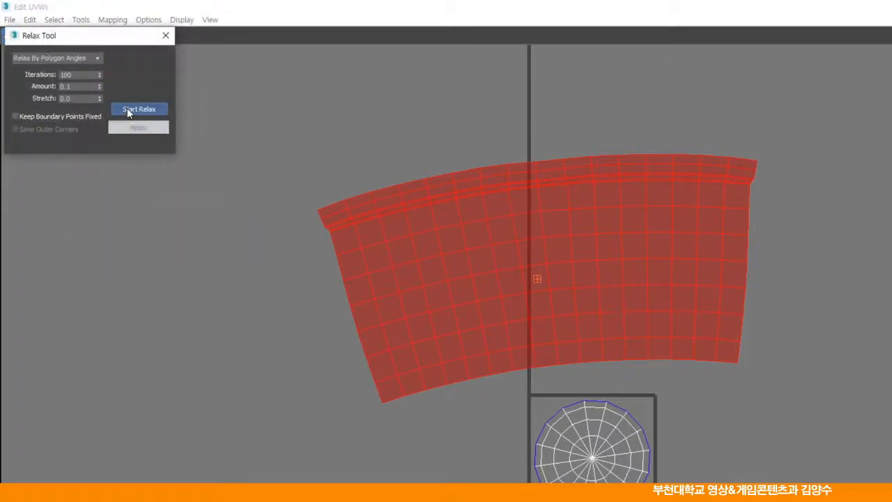
{"action": "left_click", "coordinate": [126, 110]}
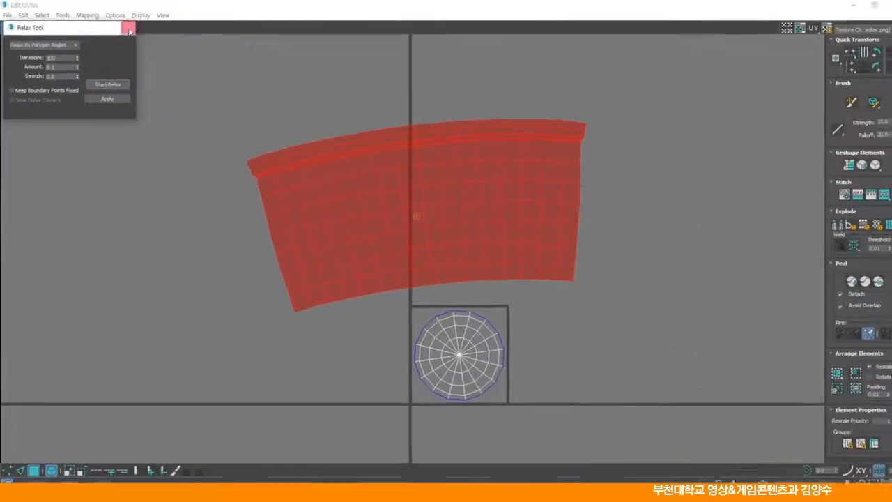
{"action": "left_click", "coordinate": [129, 32]}
{"action": "left_click", "coordinate": [124, 112]}
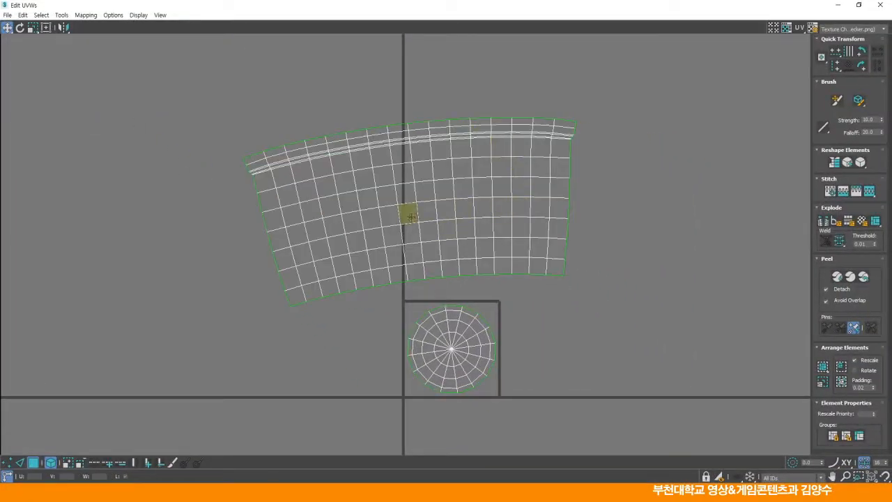
Rotate the wall shell by about -6 degrees until it sits level and move it so it is centred above the round floor shell.
{"action": "double_click", "coordinate": [308, 272]}
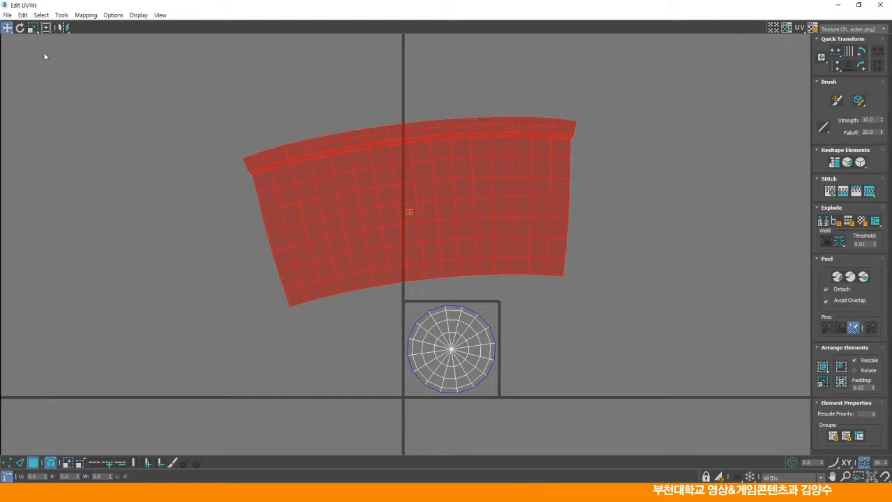
{"action": "left_click", "coordinate": [20, 27]}
{"action": "left_click_drag", "start_coordinate": [303, 259], "coordinate": [297, 252]}
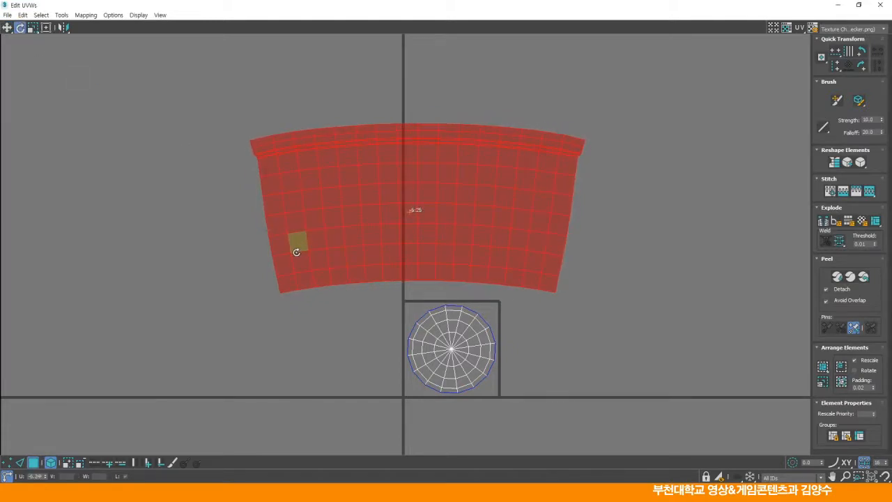
{"action": "left_click_drag", "start_coordinate": [297, 251], "coordinate": [298, 258]}
{"action": "left_click", "coordinate": [7, 27]}
{"action": "left_click_drag", "start_coordinate": [344, 199], "coordinate": [387, 216]}
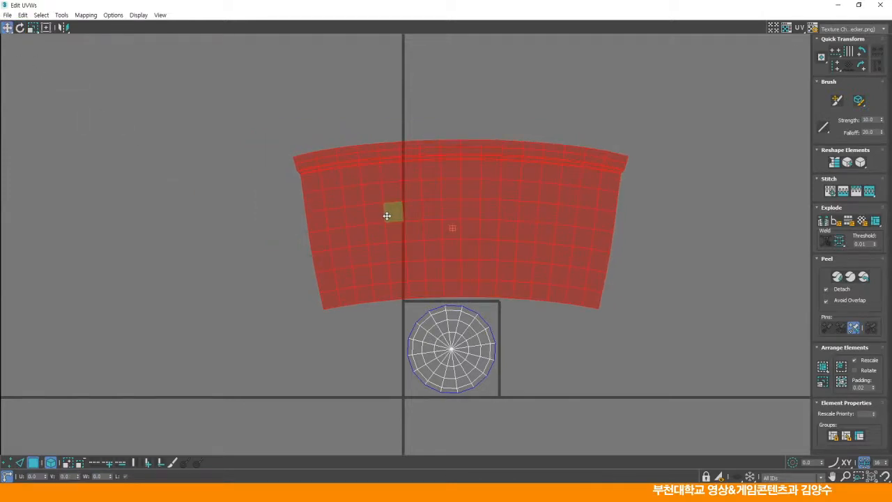
{"action": "left_click", "coordinate": [252, 218]}
Relax the wall and floor shells together by polygon angles with 100 iterations and amount 0.1.
{"action": "left_click_drag", "start_coordinate": [194, 191], "coordinate": [496, 349]}
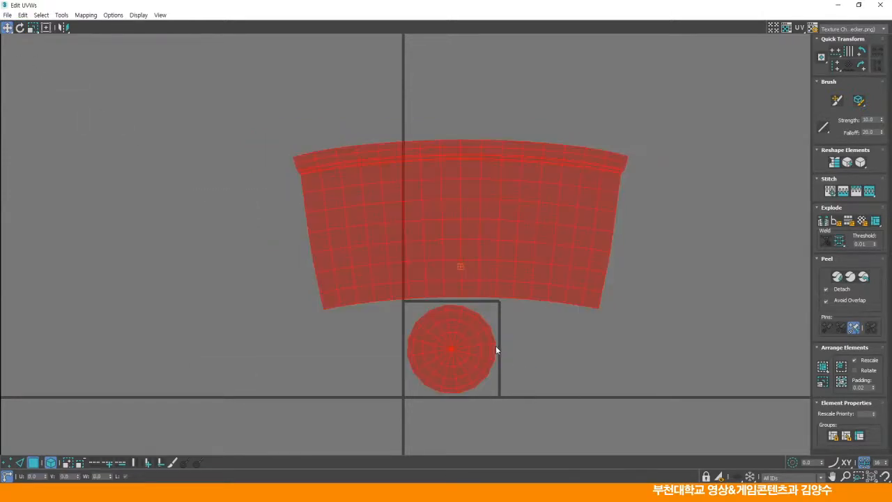
{"action": "left_click", "coordinate": [61, 15]}
{"action": "left_click", "coordinate": [92, 173]}
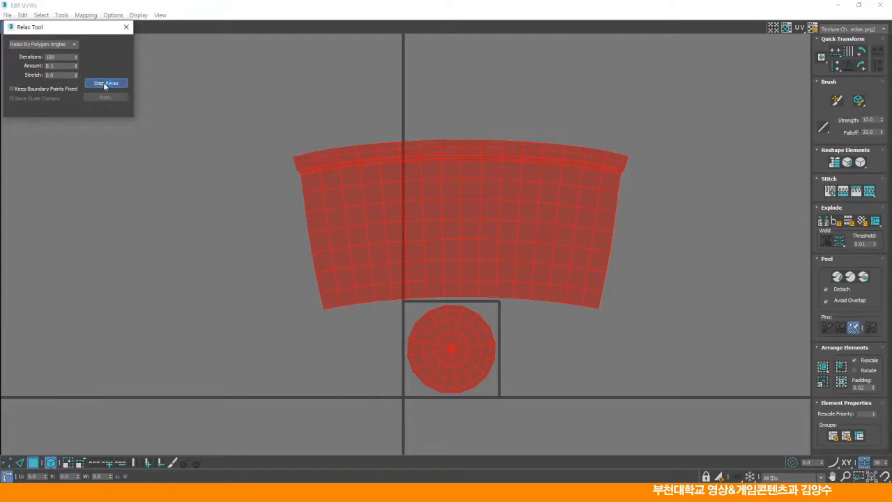
{"action": "left_click", "coordinate": [126, 27]}
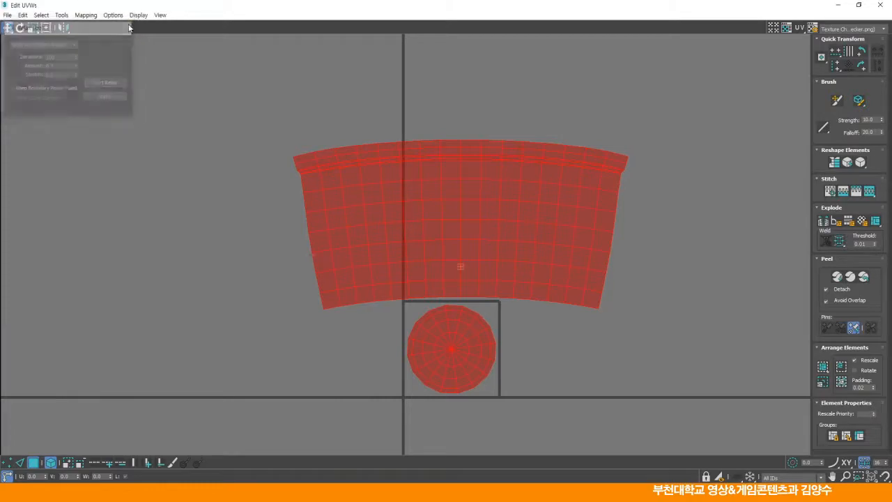
Scale both shells down uniformly to the width of the UV tile and move them inside it.
{"action": "left_click", "coordinate": [33, 27]}
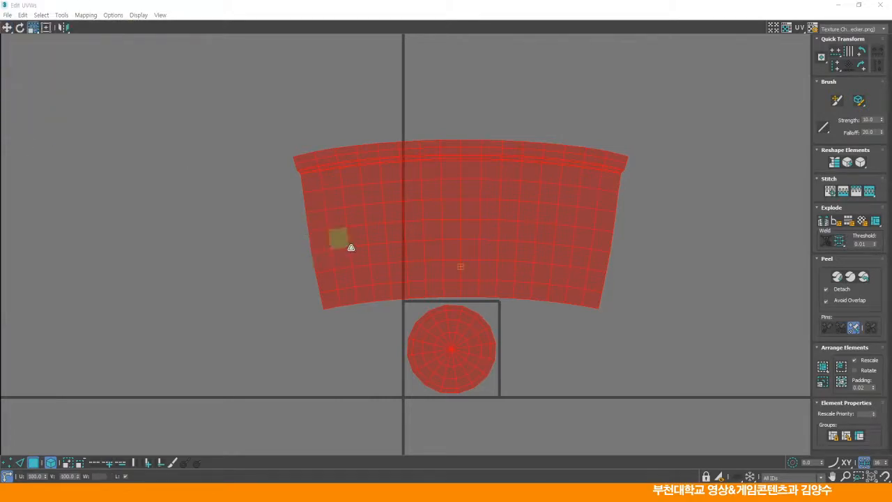
{"action": "left_click_drag", "start_coordinate": [450, 209], "coordinate": [473, 367]}
{"action": "middle_click_drag", "start_coordinate": [479, 339], "coordinate": [489, 302]}
{"action": "scroll", "coordinate": [479, 301], "scroll_direction": "up", "scroll_amount": 4}
{"action": "left_click", "coordinate": [8, 28]}
{"action": "left_click_drag", "start_coordinate": [430, 128], "coordinate": [411, 303]}
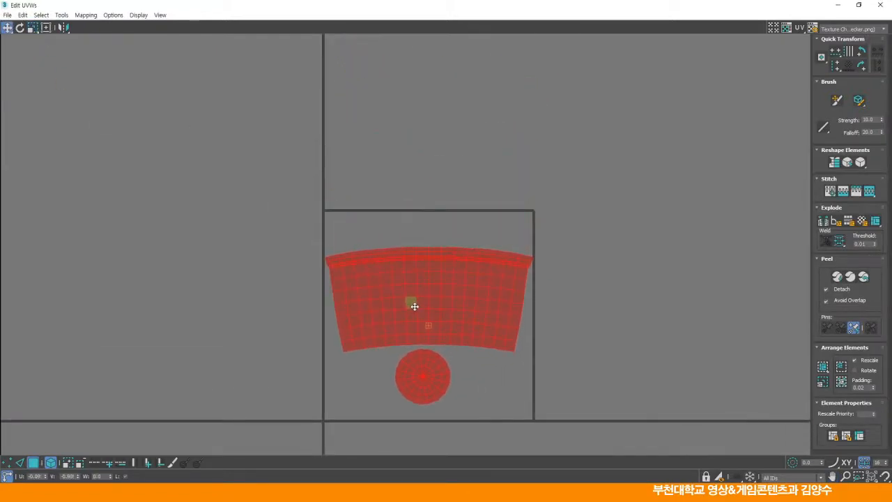
{"action": "scroll", "coordinate": [412, 305], "scroll_direction": "up", "scroll_amount": 2}
{"action": "middle_click_drag", "start_coordinate": [412, 304], "coordinate": [467, 285]}
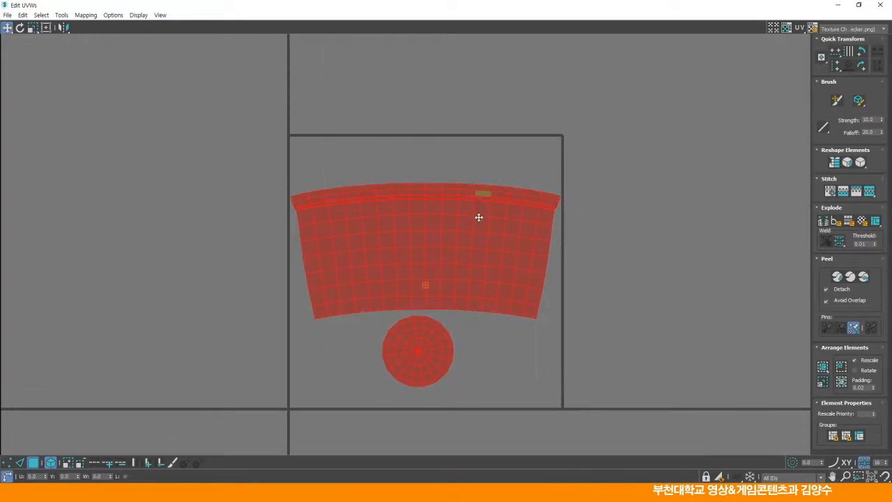
{"action": "left_click", "coordinate": [500, 348]}
Nudge the wall shell up to widen its gap to the floor shell, and shift the floor shell slightly right.
{"action": "left_click", "coordinate": [438, 267]}
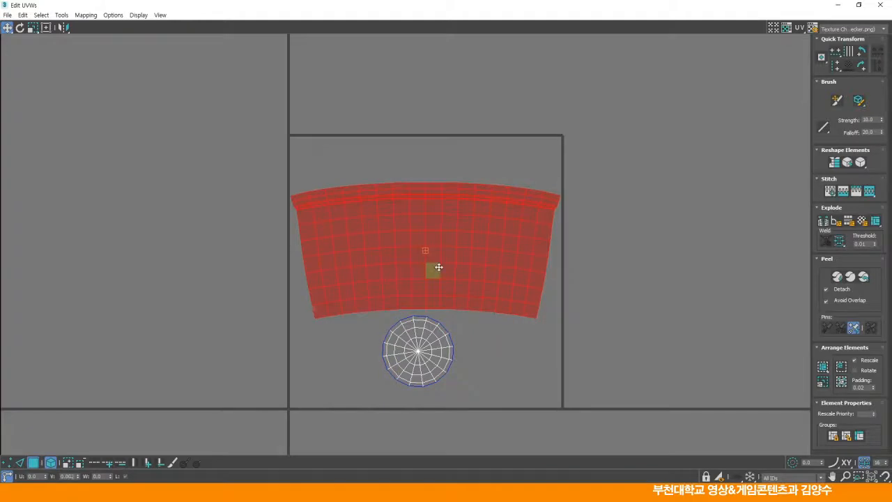
{"action": "left_click_drag", "start_coordinate": [438, 267], "coordinate": [439, 261]}
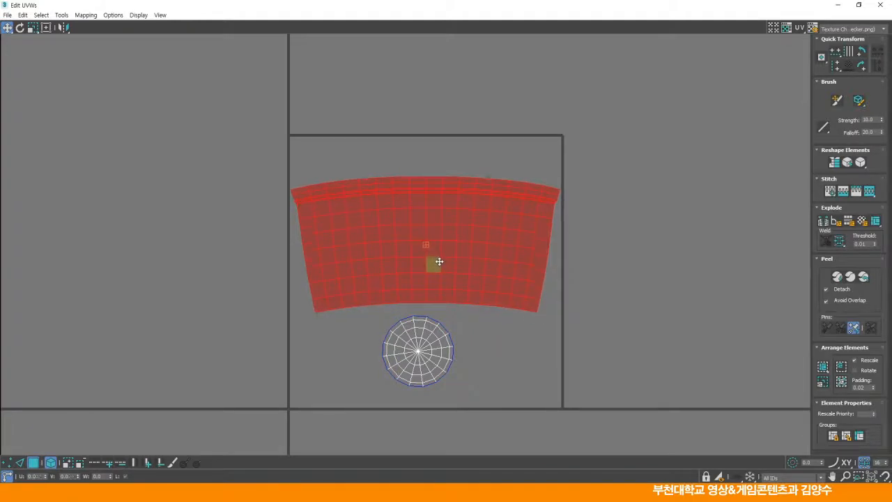
{"action": "left_click_drag", "start_coordinate": [420, 352], "coordinate": [426, 352]}
Scale both shells down slightly to leave a margin inside the UV tile, then clear the selection.
{"action": "left_click", "coordinate": [418, 252], "text": "ctrl"}
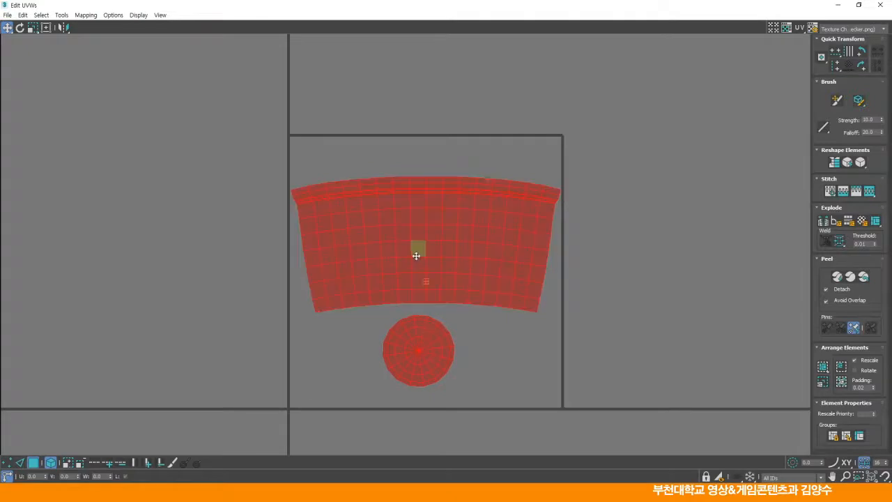
{"action": "left_click_drag", "start_coordinate": [388, 242], "coordinate": [389, 245]}
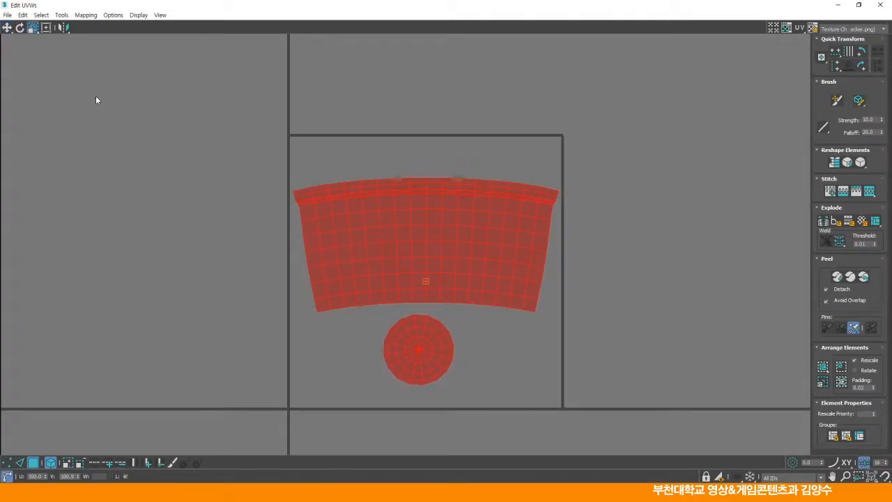
{"action": "left_click", "coordinate": [7, 29]}
{"action": "left_click", "coordinate": [124, 174]}
{"action": "middle_click_drag", "start_coordinate": [277, 295], "coordinate": [261, 279]}
{"action": "scroll", "coordinate": [276, 293], "scroll_direction": "up", "scroll_amount": 2}
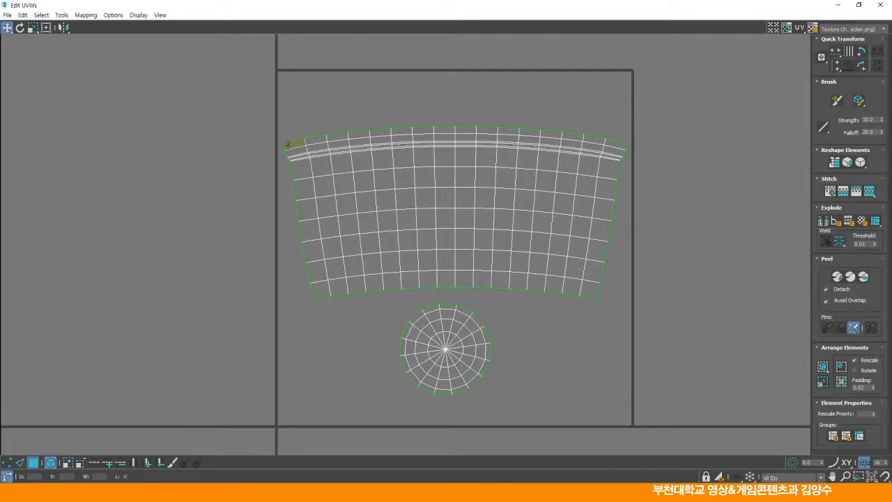
Save the finished UV layout as a UVW file named cup-metal in the 6th folder.
{"action": "left_click", "coordinate": [7, 15]}
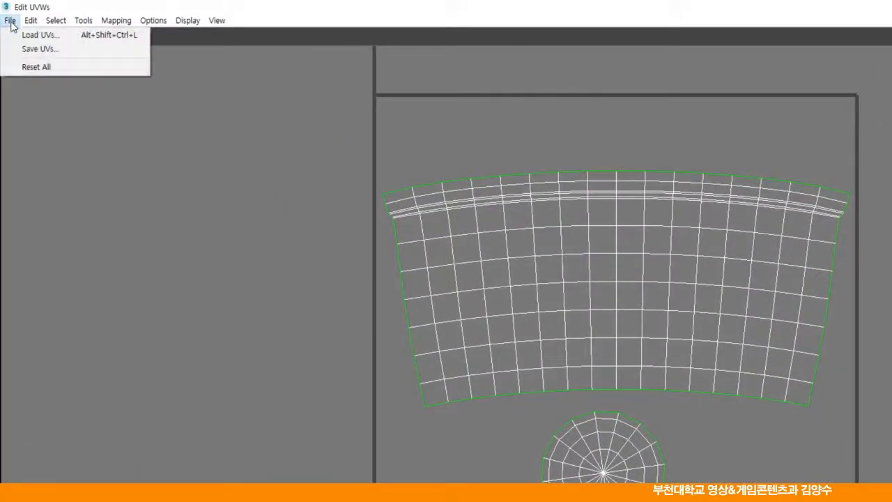
{"action": "left_click", "coordinate": [39, 49]}
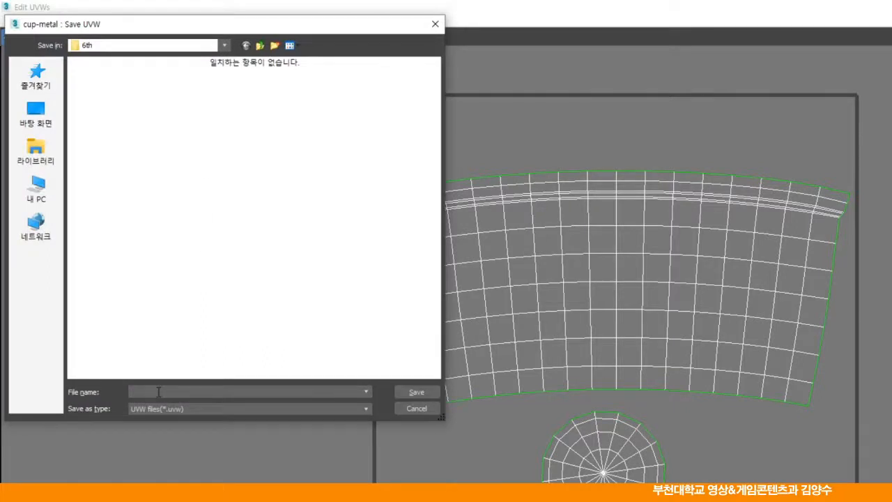
{"action": "type", "text": "cup-metal"}
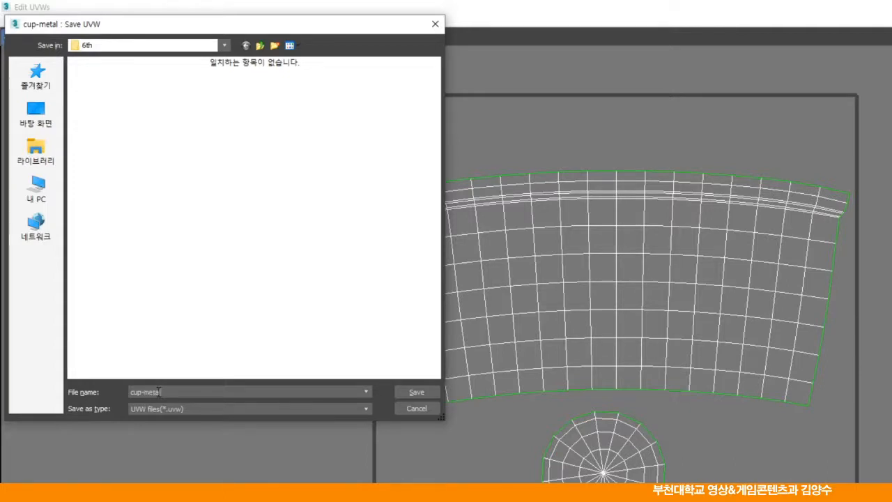
{"action": "left_click", "coordinate": [413, 392]}
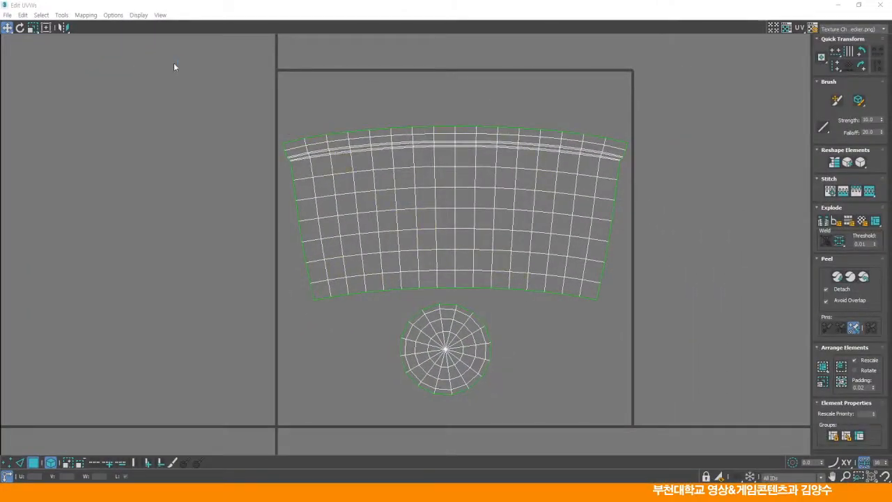
Render the UVW template at 1024 by 1024 and move the rendered map fully into view.
{"action": "left_click", "coordinate": [61, 15]}
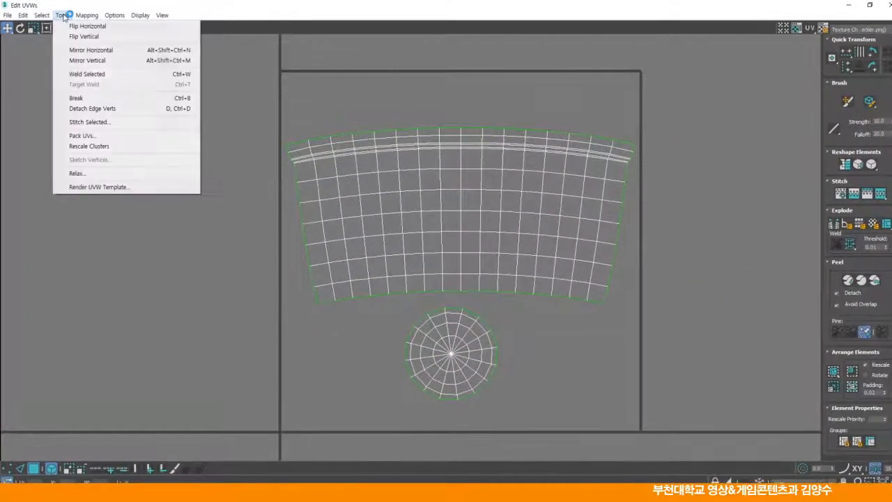
{"action": "left_click", "coordinate": [84, 187]}
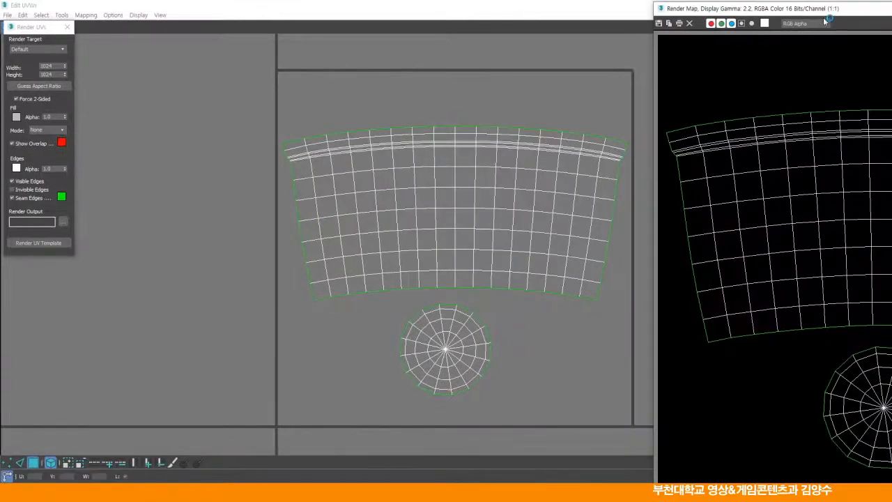
{"action": "left_click_drag", "start_coordinate": [773, 24], "coordinate": [376, 17]}
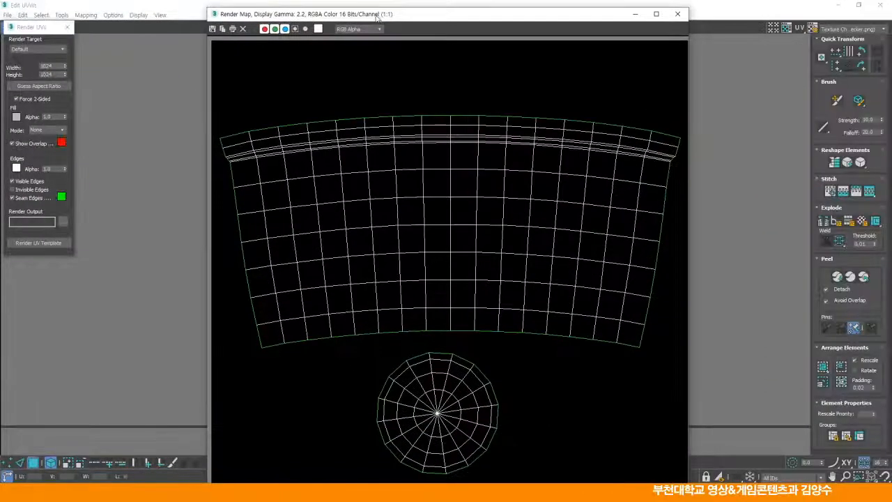
Save the rendered template as a JPEG named cup-metal at quality 100, and close the render map and UV editor.
{"action": "left_click", "coordinate": [212, 28]}
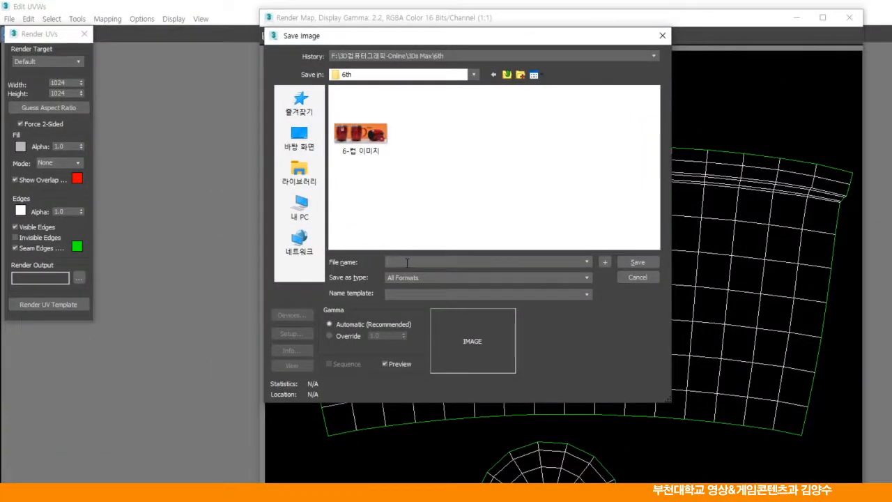
{"action": "type", "text": "cup-metal"}
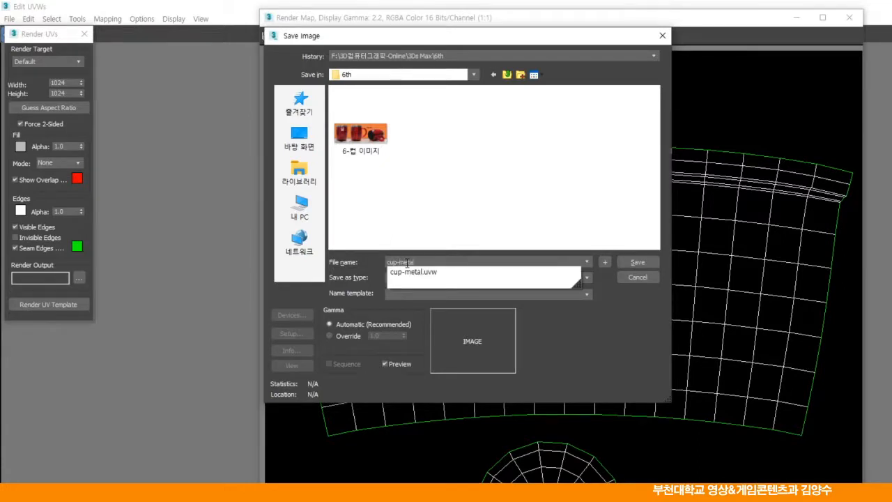
{"action": "left_click", "coordinate": [566, 327]}
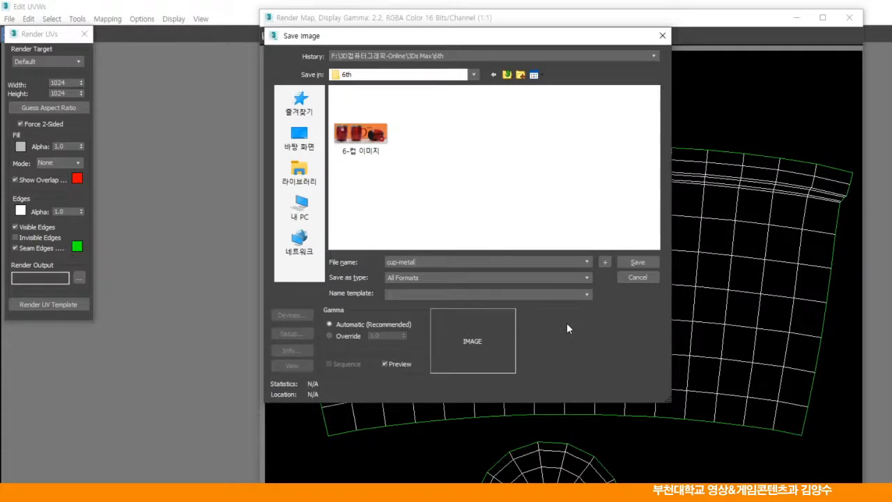
{"action": "left_click", "coordinate": [506, 277]}
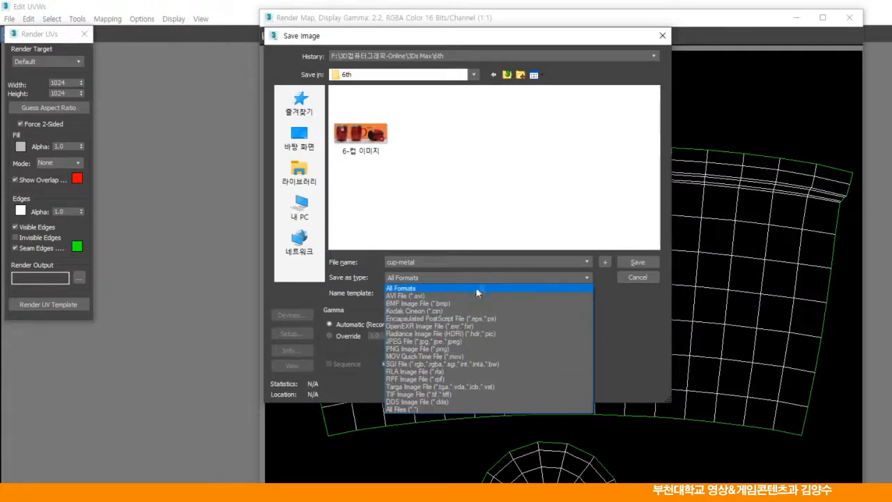
{"action": "left_click", "coordinate": [424, 341]}
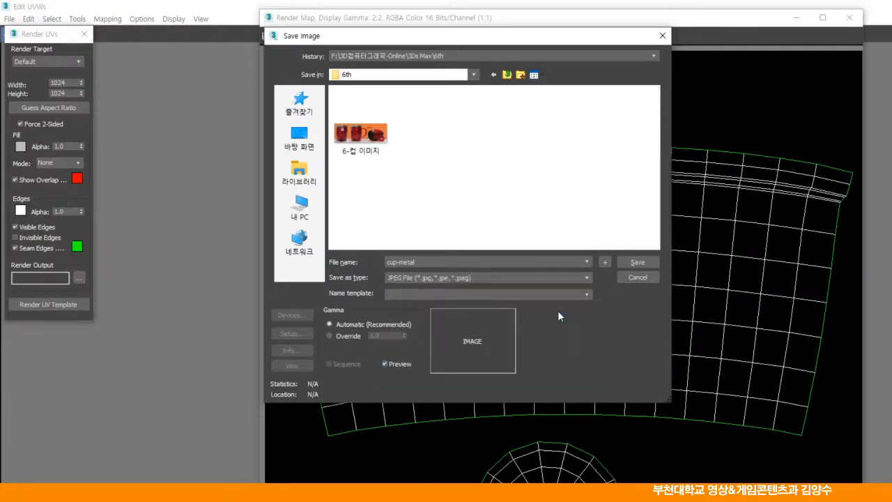
{"action": "left_click", "coordinate": [635, 261]}
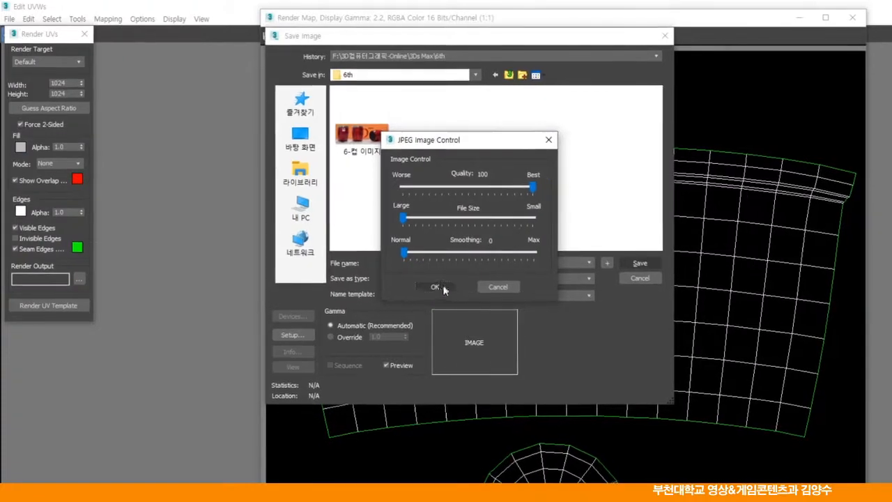
{"action": "left_click", "coordinate": [442, 287]}
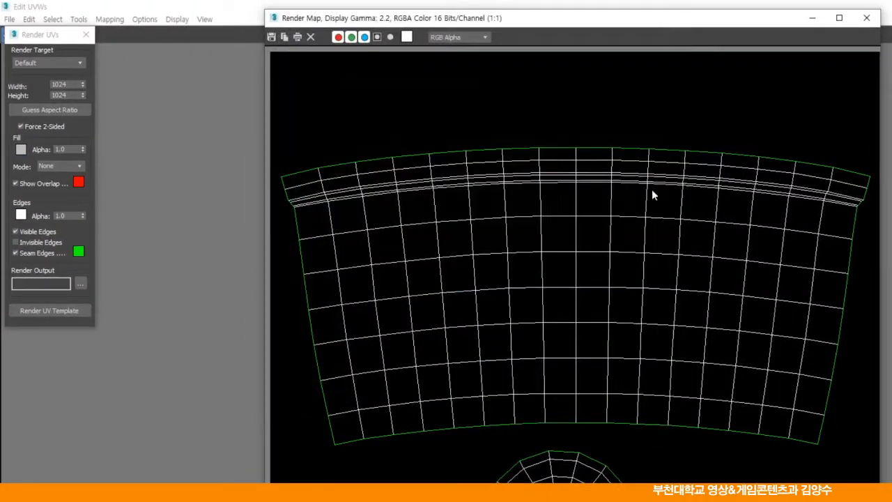
{"action": "left_click", "coordinate": [866, 18]}
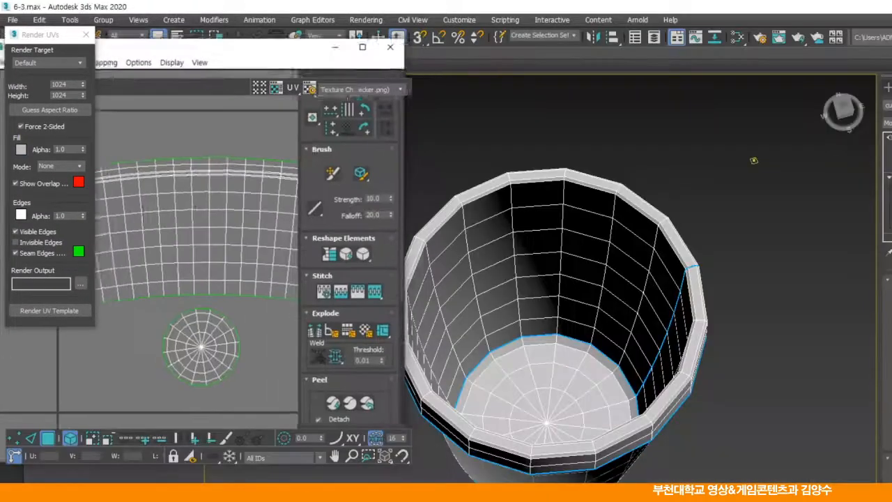
{"action": "left_click", "coordinate": [401, 53]}
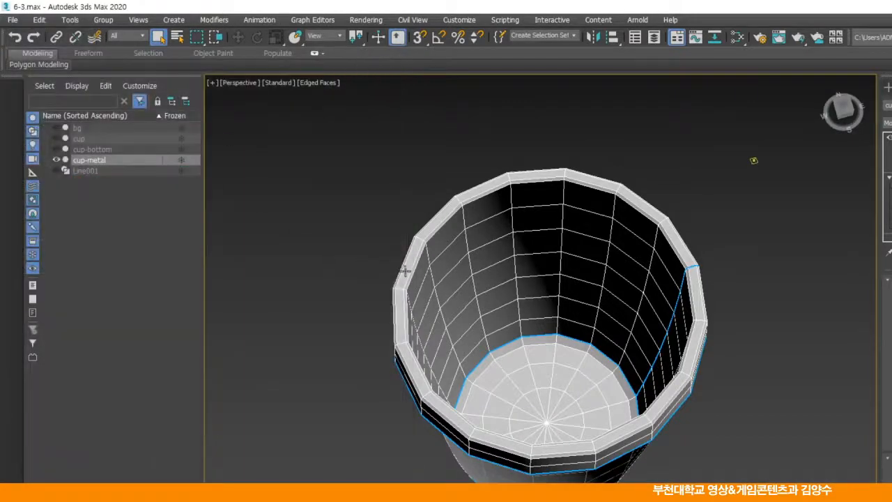
Unhide all objects in the scene and clear the cup-metal selection.
{"action": "middle_click_drag", "start_coordinate": [559, 343], "coordinate": [604, 354], "text": "alt"}
{"action": "middle_click_drag", "start_coordinate": [665, 318], "coordinate": [651, 288]}
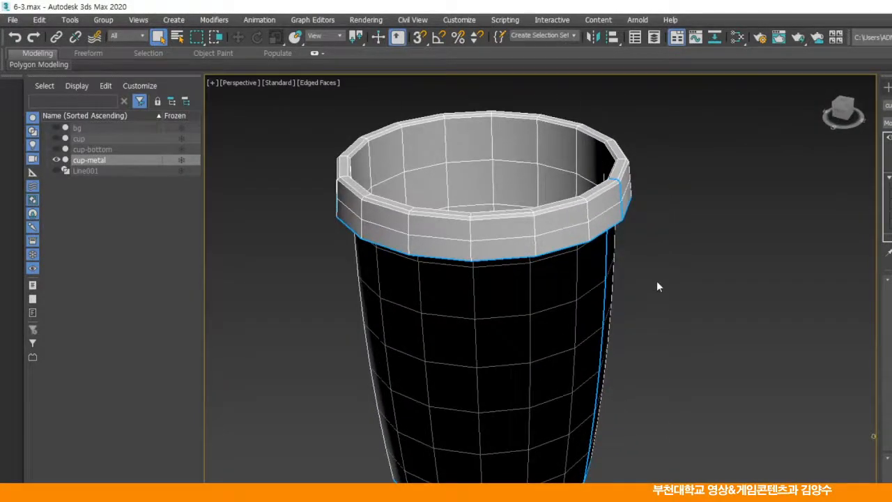
{"action": "right_click", "coordinate": [666, 239]}
{"action": "left_click", "coordinate": [693, 182]}
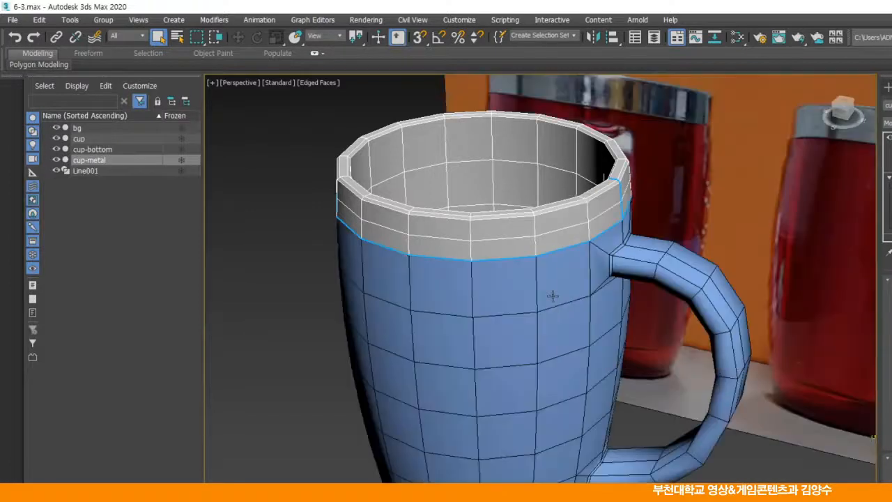
{"action": "left_click", "coordinate": [267, 247]}
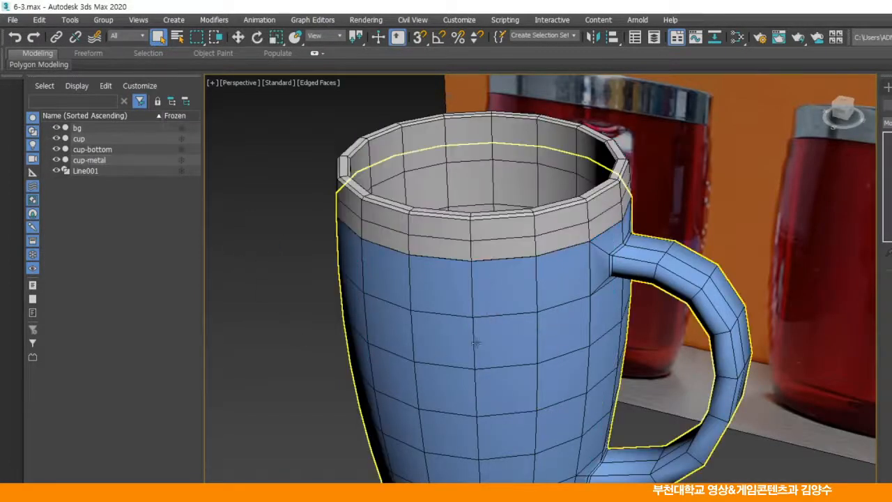
Select the blue cup body with its handle and hide all unselected objects.
{"action": "left_click", "coordinate": [495, 329]}
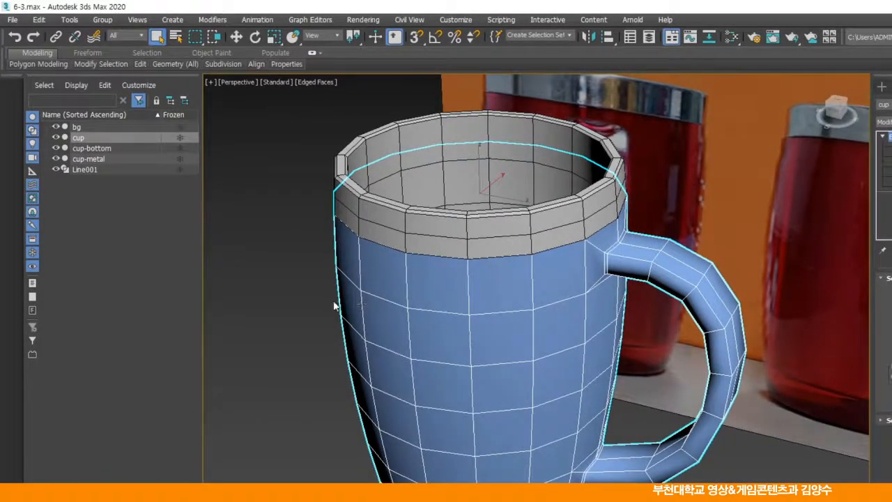
{"action": "right_click", "coordinate": [302, 300]}
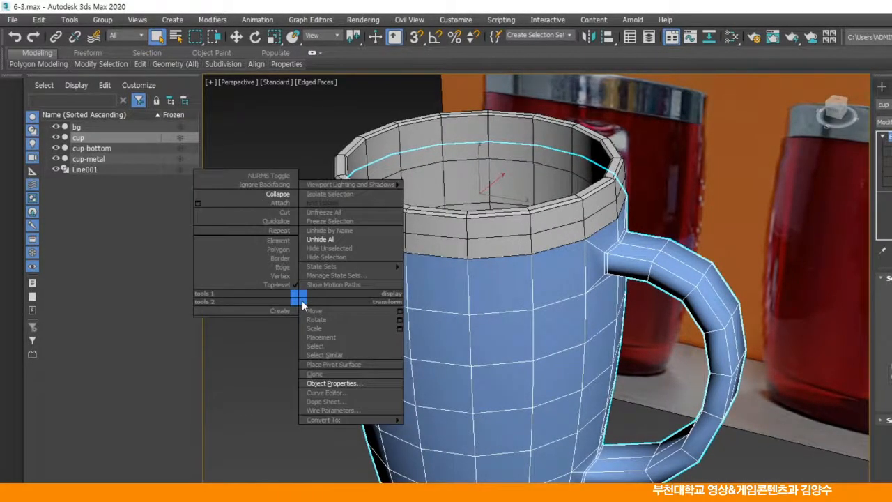
{"action": "left_click", "coordinate": [331, 249]}
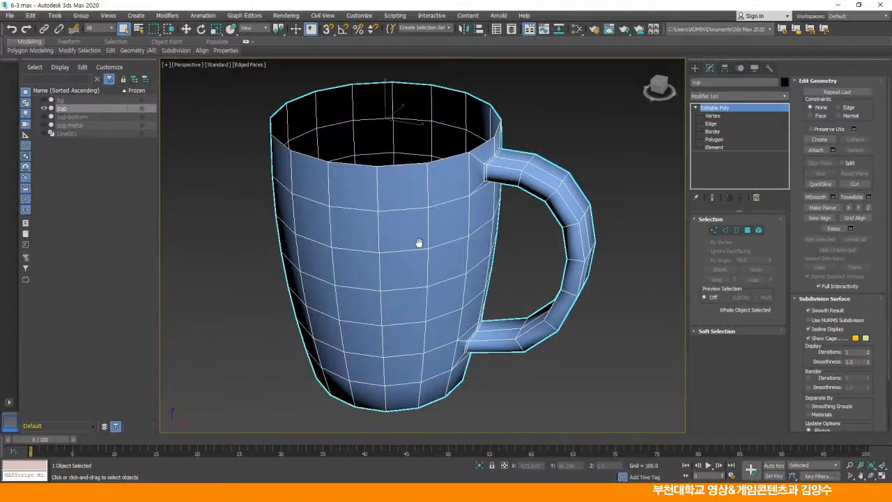
Add an Unwrap UVW modifier to the cup.
{"action": "middle_click_drag", "start_coordinate": [420, 234], "coordinate": [417, 270], "text": "alt"}
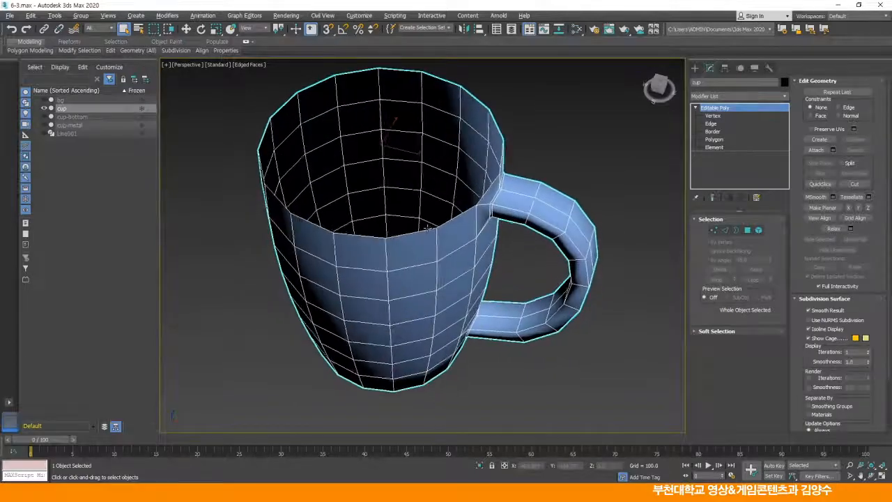
{"action": "left_click", "coordinate": [786, 98]}
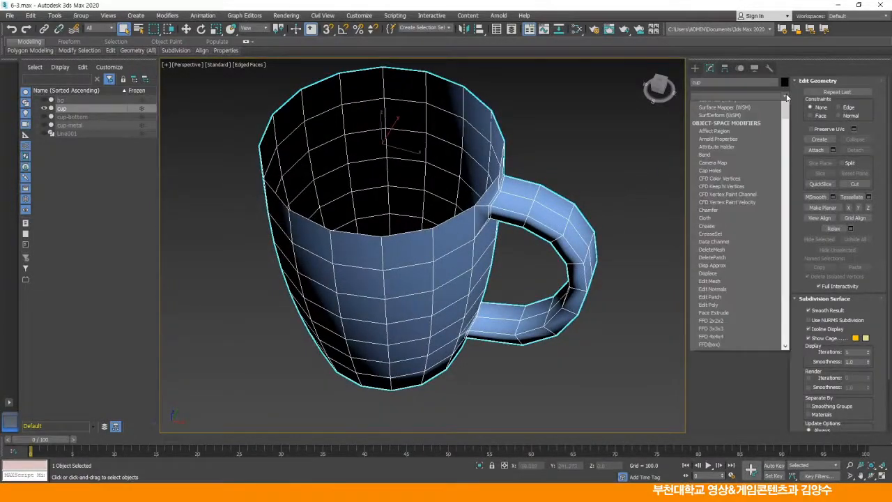
{"action": "left_click_drag", "start_coordinate": [786, 136], "coordinate": [780, 356]}
{"action": "left_click", "coordinate": [761, 369]}
{"action": "left_click", "coordinate": [729, 370]}
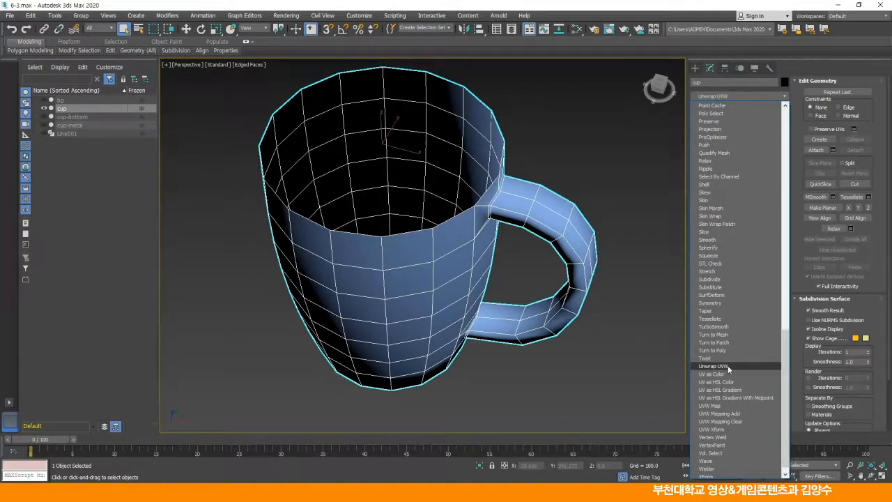
Turn off the map seams display for the cup and expand the Unwrap UVW modifier's sub-object levels.
{"action": "middle_click_drag", "start_coordinate": [623, 312], "coordinate": [548, 215], "text": "alt"}
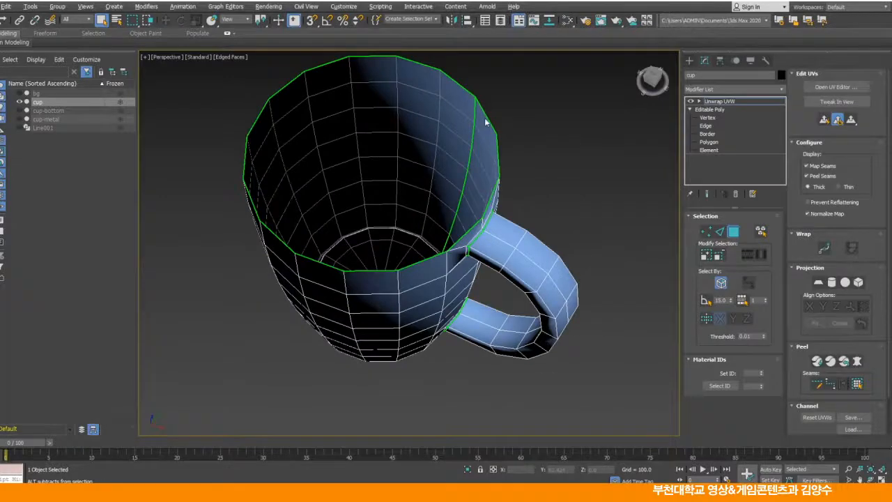
{"action": "middle_click_drag", "start_coordinate": [406, 117], "coordinate": [461, 159], "text": "alt"}
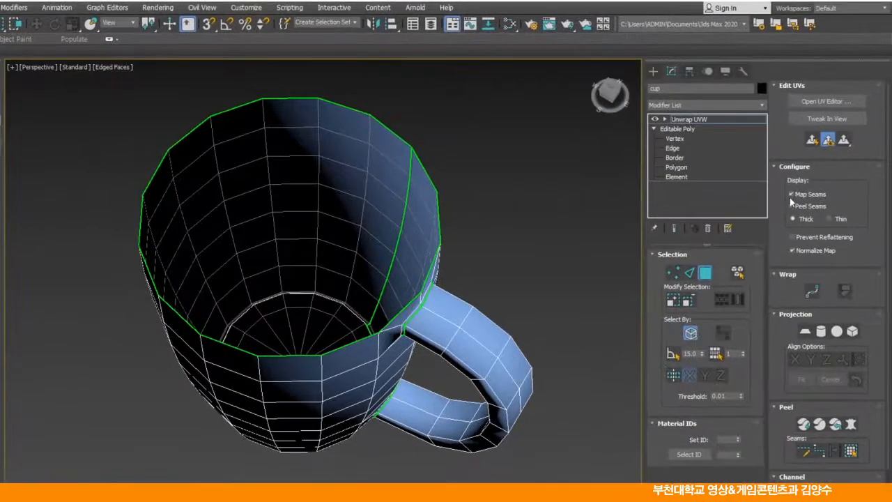
{"action": "left_click", "coordinate": [806, 165]}
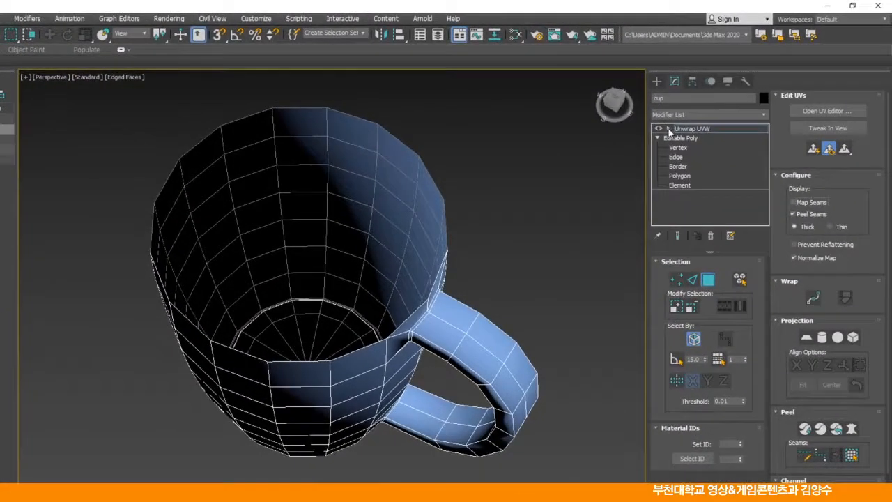
{"action": "left_click", "coordinate": [668, 129]}
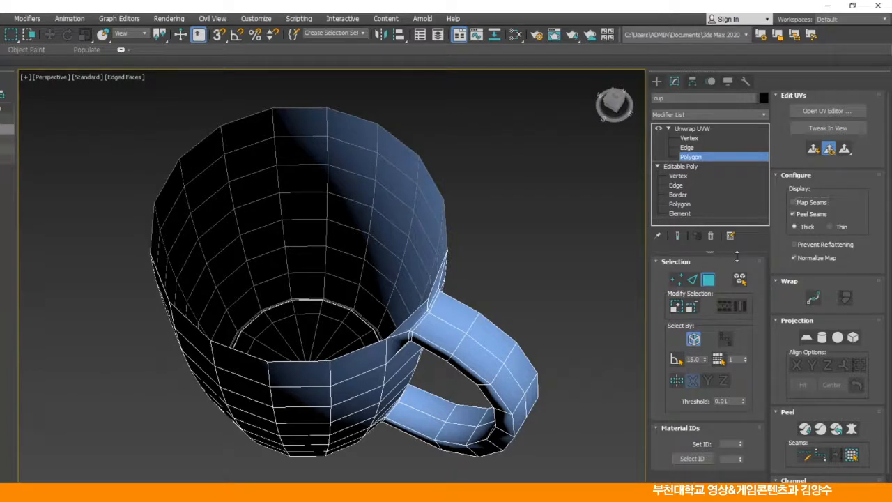
Draw a point-to-point peel seam from the cup's bottom rim along the outer spine of the handle up to the top rim.
{"action": "scroll", "coordinate": [773, 342], "scroll_direction": "down", "scroll_amount": 3}
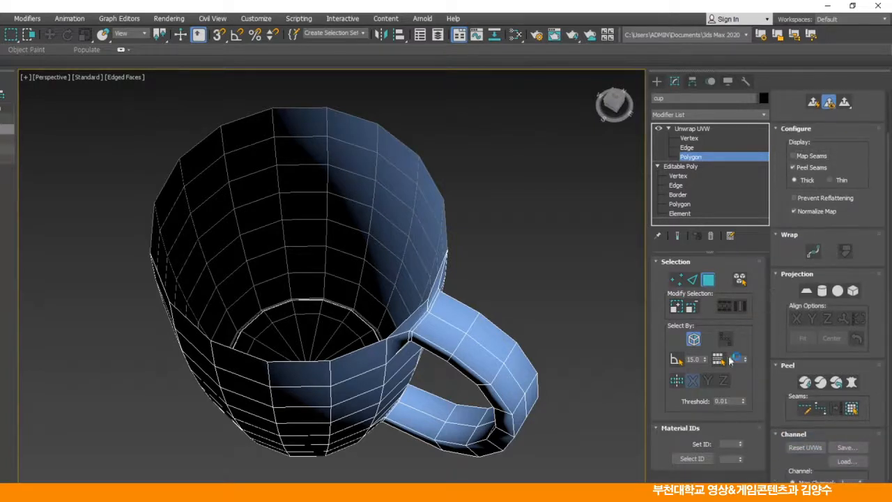
{"action": "left_click", "coordinate": [820, 410]}
{"action": "middle_click_drag", "start_coordinate": [526, 381], "coordinate": [516, 234], "text": "alt"}
{"action": "scroll", "coordinate": [421, 403], "scroll_direction": "up", "scroll_amount": 4}
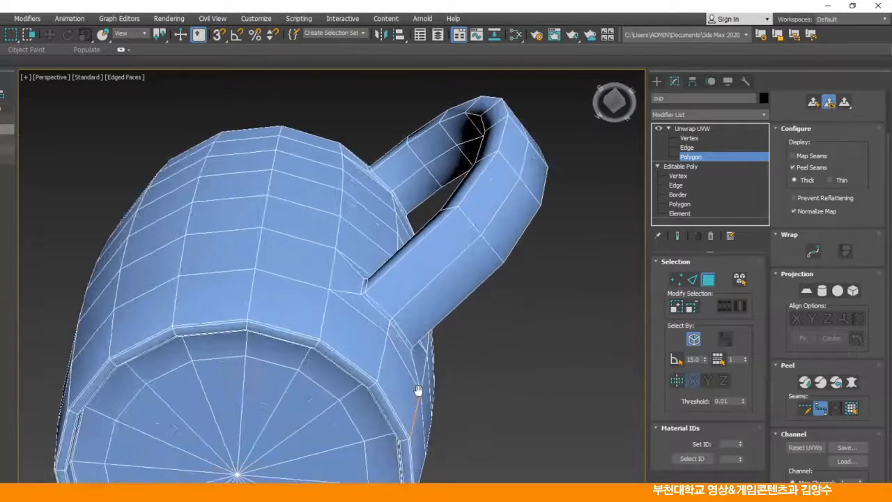
{"action": "scroll", "coordinate": [358, 381], "scroll_direction": "up", "scroll_amount": 2}
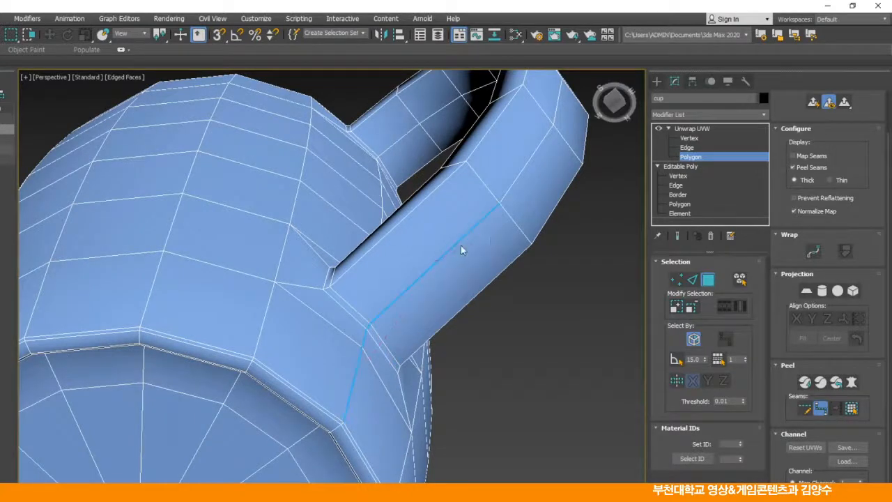
{"action": "middle_click_drag", "start_coordinate": [534, 195], "coordinate": [513, 244], "text": "alt"}
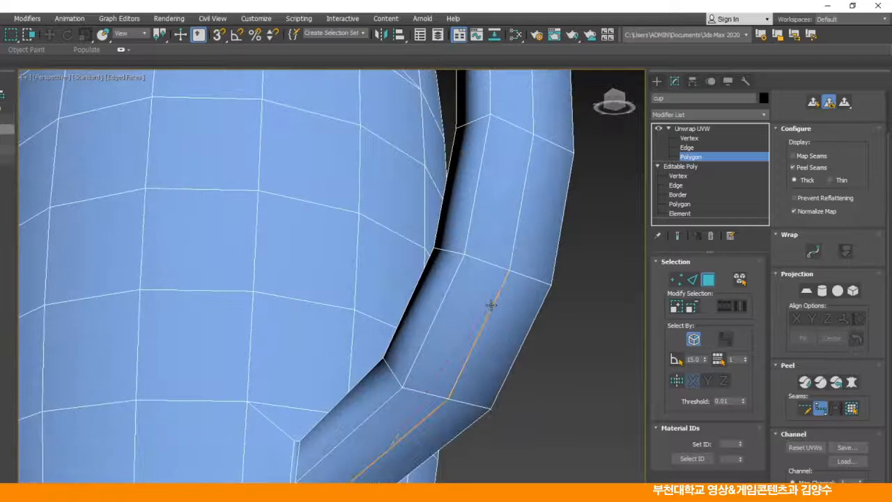
{"action": "middle_click_drag", "start_coordinate": [520, 199], "coordinate": [452, 231], "text": "alt"}
{"action": "left_click", "coordinate": [432, 259]}
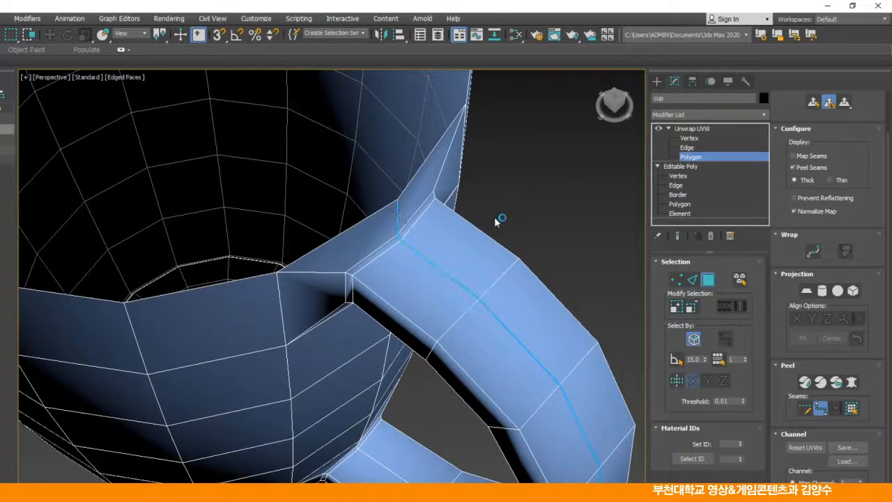
{"action": "middle_click_drag", "start_coordinate": [440, 391], "coordinate": [400, 326], "text": "alt"}
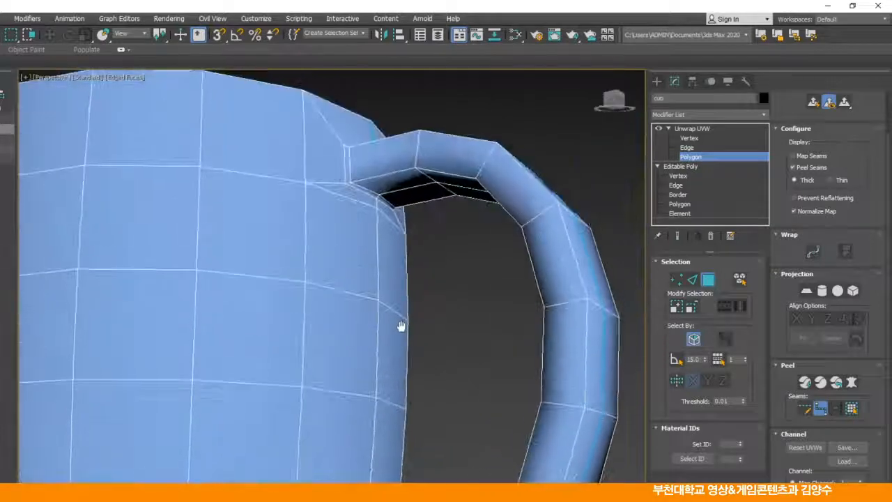
Draw a peel seam along the inner side of the handle from its upper joint with the cup down to its lower joint.
{"action": "scroll", "coordinate": [401, 334], "scroll_direction": "up", "scroll_amount": 3}
{"action": "middle_click_drag", "start_coordinate": [379, 159], "coordinate": [373, 205]}
{"action": "scroll", "coordinate": [373, 205], "scroll_direction": "up", "scroll_amount": 3}
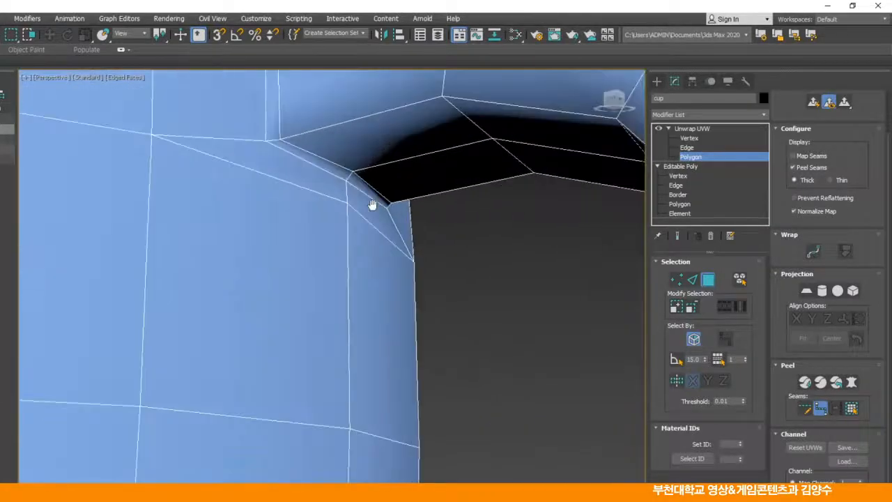
{"action": "left_click", "coordinate": [407, 158]}
{"action": "middle_click_drag", "start_coordinate": [486, 220], "coordinate": [351, 249]}
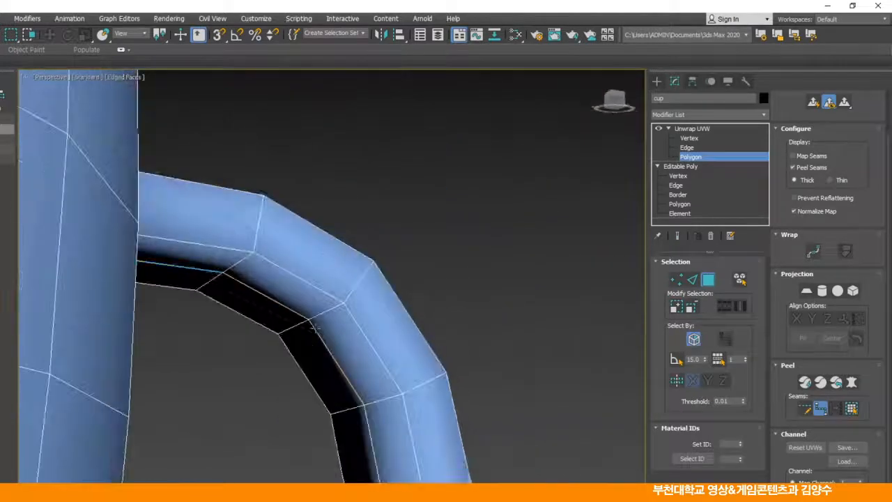
{"action": "middle_click_drag", "start_coordinate": [319, 316], "coordinate": [346, 180]}
{"action": "left_click", "coordinate": [346, 184]}
{"action": "middle_click_drag", "start_coordinate": [366, 231], "coordinate": [295, 410], "text": "alt"}
{"action": "middle_click_drag", "start_coordinate": [229, 411], "coordinate": [163, 263], "text": "alt"}
{"action": "left_click", "coordinate": [76, 385]}
{"action": "middle_click_drag", "start_coordinate": [183, 211], "coordinate": [253, 453]}
{"action": "scroll", "coordinate": [248, 418], "scroll_direction": "up", "scroll_amount": 2}
{"action": "left_click", "coordinate": [188, 196]}
Continue the peel seam up the cup wall between the handle's lower and upper joints.
{"action": "scroll", "coordinate": [260, 170], "scroll_direction": "down", "scroll_amount": 3}
{"action": "middle_click_drag", "start_coordinate": [260, 170], "coordinate": [298, 373]}
{"action": "scroll", "coordinate": [279, 272], "scroll_direction": "down", "scroll_amount": 1}
{"action": "left_click", "coordinate": [287, 207]}
{"action": "middle_click_drag", "start_coordinate": [287, 205], "coordinate": [329, 230], "text": "alt"}
{"action": "left_click", "coordinate": [310, 224]}
{"action": "scroll", "coordinate": [305, 226], "scroll_direction": "up", "scroll_amount": 2}
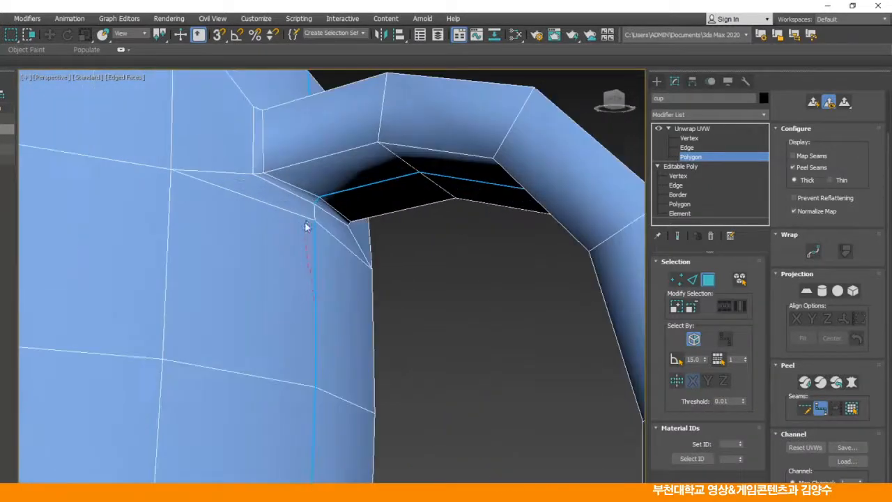
{"action": "left_click", "coordinate": [319, 216]}
Add a peel seam loop around the handle's upper joint with the cup body and finish that seam.
{"action": "scroll", "coordinate": [270, 176], "scroll_direction": "down", "scroll_amount": 3}
{"action": "middle_click_drag", "start_coordinate": [270, 176], "coordinate": [350, 170]}
{"action": "scroll", "coordinate": [300, 285], "scroll_direction": "up", "scroll_amount": 4}
{"action": "left_click", "coordinate": [342, 183]}
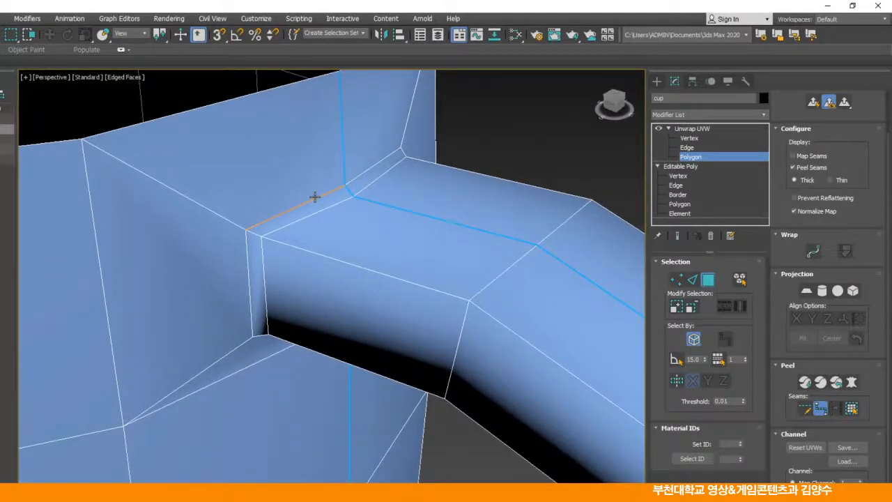
{"action": "left_click", "coordinate": [246, 255]}
{"action": "middle_click_drag", "start_coordinate": [285, 319], "coordinate": [335, 193], "text": "alt"}
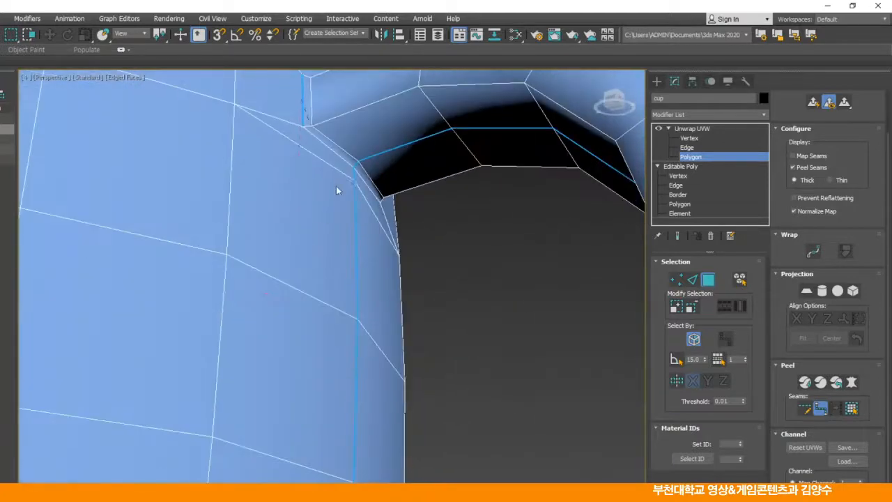
{"action": "middle_click_drag", "start_coordinate": [417, 195], "coordinate": [289, 247], "text": "alt"}
{"action": "middle_click_drag", "start_coordinate": [142, 237], "coordinate": [550, 360]}
{"action": "middle_click_drag", "start_coordinate": [174, 297], "coordinate": [174, 273], "text": "alt"}
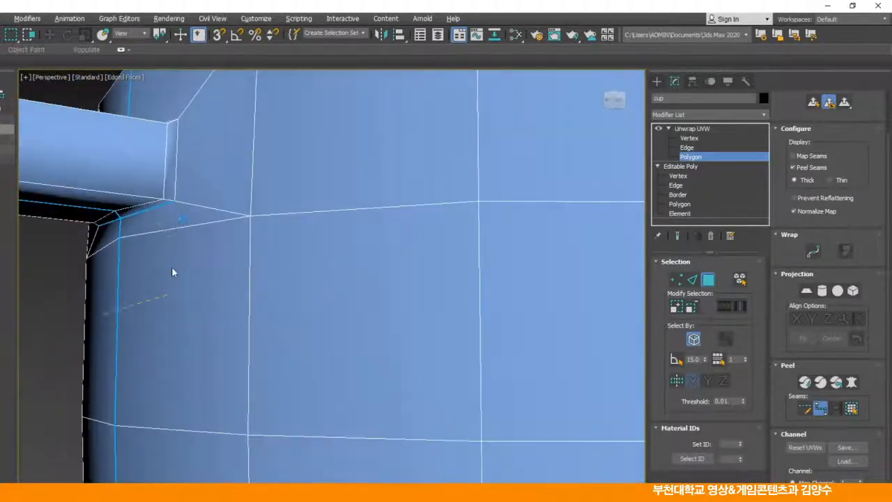
{"action": "middle_click_drag", "start_coordinate": [175, 165], "coordinate": [149, 286], "text": "alt"}
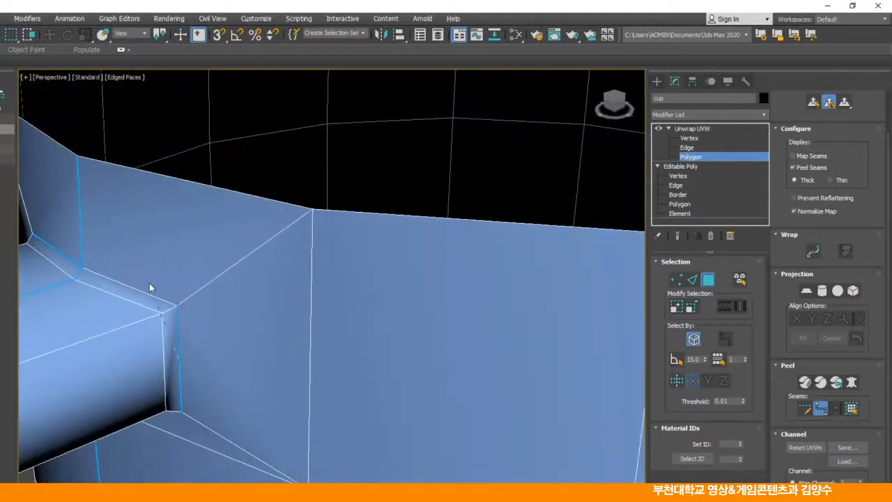
{"action": "left_click", "coordinate": [135, 288]}
{"action": "right_click", "coordinate": [204, 304]}
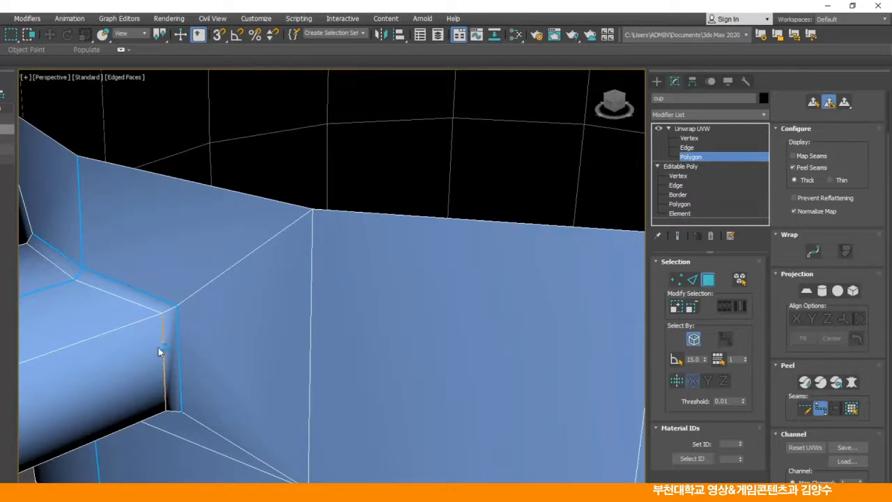
Add a peel seam loop around the handle's lower joint with the cup body.
{"action": "scroll", "coordinate": [134, 341], "scroll_direction": "down", "scroll_amount": 3}
{"action": "middle_click_drag", "start_coordinate": [197, 304], "coordinate": [303, 132], "text": "alt"}
{"action": "middle_click_drag", "start_coordinate": [350, 363], "coordinate": [333, 198]}
{"action": "scroll", "coordinate": [324, 334], "scroll_direction": "up", "scroll_amount": 2}
{"action": "middle_click_drag", "start_coordinate": [324, 341], "coordinate": [313, 235]}
{"action": "scroll", "coordinate": [312, 235], "scroll_direction": "up", "scroll_amount": 2}
{"action": "scroll", "coordinate": [315, 244], "scroll_direction": "up", "scroll_amount": 2}
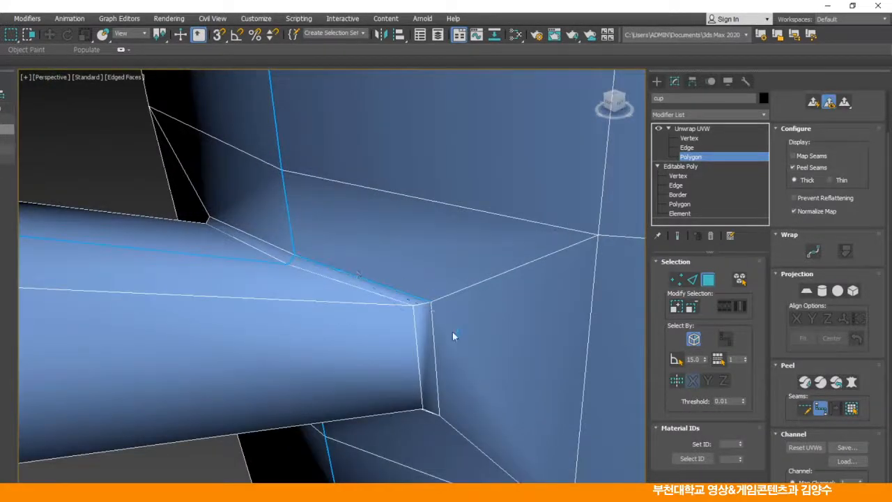
{"action": "middle_click_drag", "start_coordinate": [424, 309], "coordinate": [416, 356], "text": "alt"}
{"action": "middle_click_drag", "start_coordinate": [449, 172], "coordinate": [366, 271]}
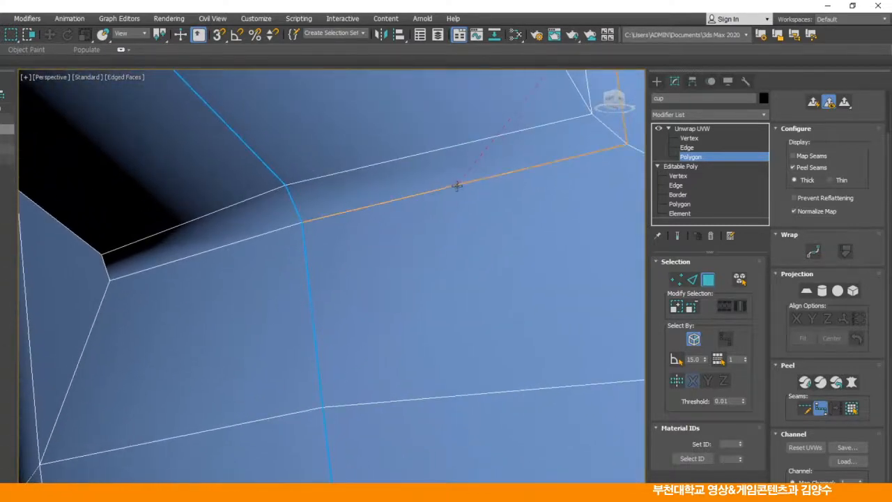
{"action": "middle_click_drag", "start_coordinate": [138, 253], "coordinate": [438, 279], "text": "alt"}
{"action": "middle_click_drag", "start_coordinate": [469, 225], "coordinate": [456, 328], "text": "alt"}
{"action": "left_click", "coordinate": [465, 384]}
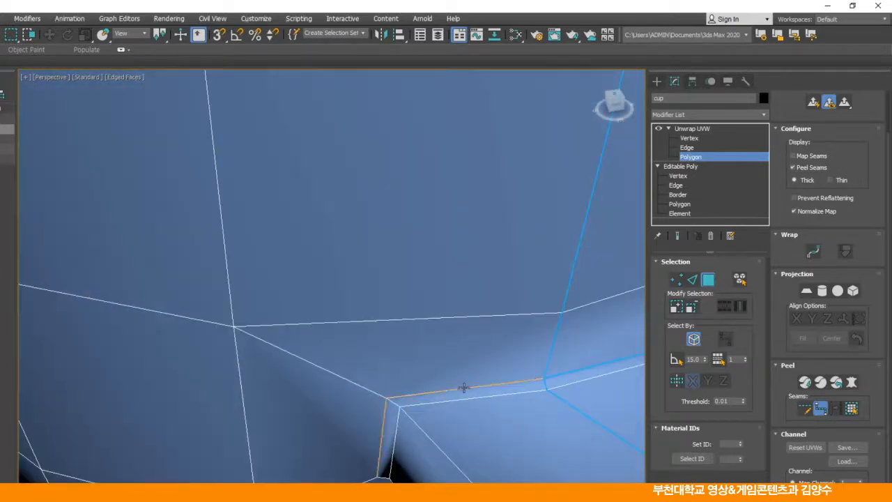
Start a peel seam on the cup's underside from the vertical body seam and run it along the inner edge of the base ring.
{"action": "scroll", "coordinate": [471, 308], "scroll_direction": "down", "scroll_amount": 3}
{"action": "middle_click_drag", "start_coordinate": [471, 308], "coordinate": [375, 168]}
{"action": "middle_click_drag", "start_coordinate": [364, 315], "coordinate": [396, 217], "text": "alt"}
{"action": "scroll", "coordinate": [366, 232], "scroll_direction": "down", "scroll_amount": 4}
{"action": "middle_click_drag", "start_coordinate": [374, 262], "coordinate": [364, 313], "text": "alt"}
{"action": "scroll", "coordinate": [401, 279], "scroll_direction": "up", "scroll_amount": 3}
{"action": "middle_click_drag", "start_coordinate": [407, 272], "coordinate": [402, 287]}
{"action": "scroll", "coordinate": [404, 284], "scroll_direction": "up", "scroll_amount": 4}
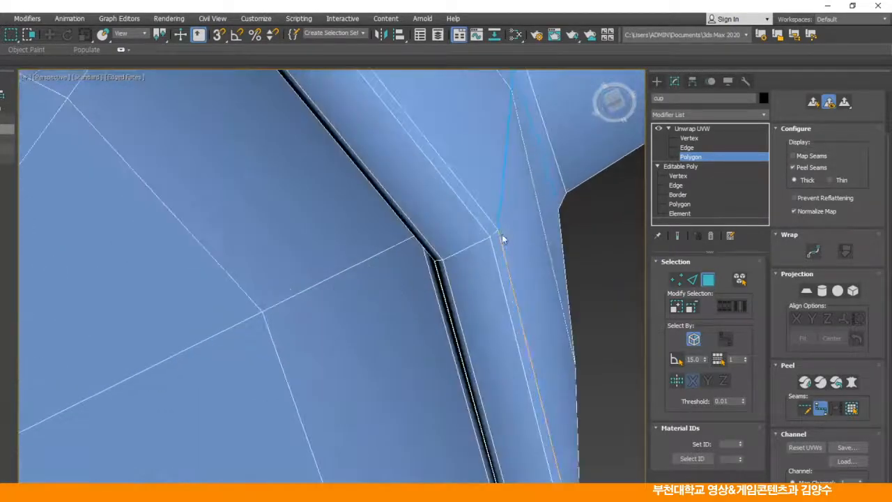
{"action": "left_click", "coordinate": [469, 248]}
{"action": "middle_click_drag", "start_coordinate": [373, 252], "coordinate": [480, 259], "text": "alt"}
{"action": "mouse_move", "coordinate": [371, 379]}
{"action": "middle_mouse_down"}
{"action": "mouse_move", "coordinate": [425, 240]}
{"action": "mouse_move", "coordinate": [424, 203]}
{"action": "middle_mouse_up"}
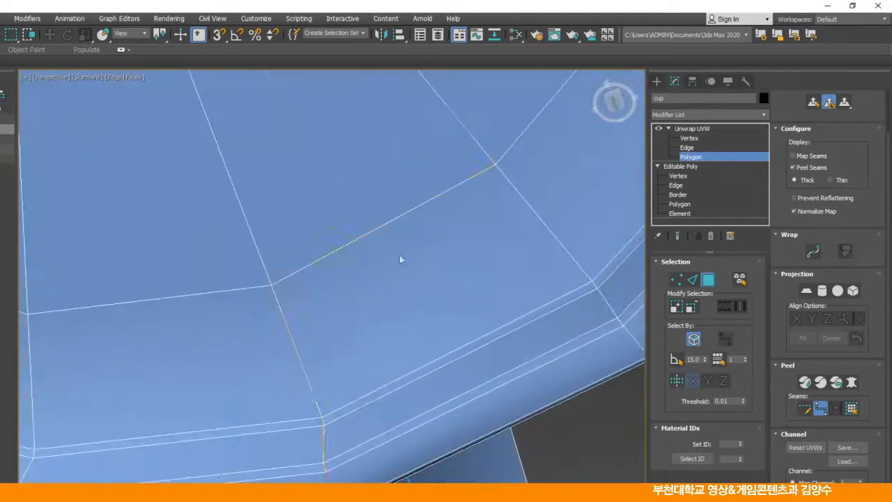
{"action": "middle_click_drag", "start_coordinate": [382, 332], "coordinate": [416, 236]}
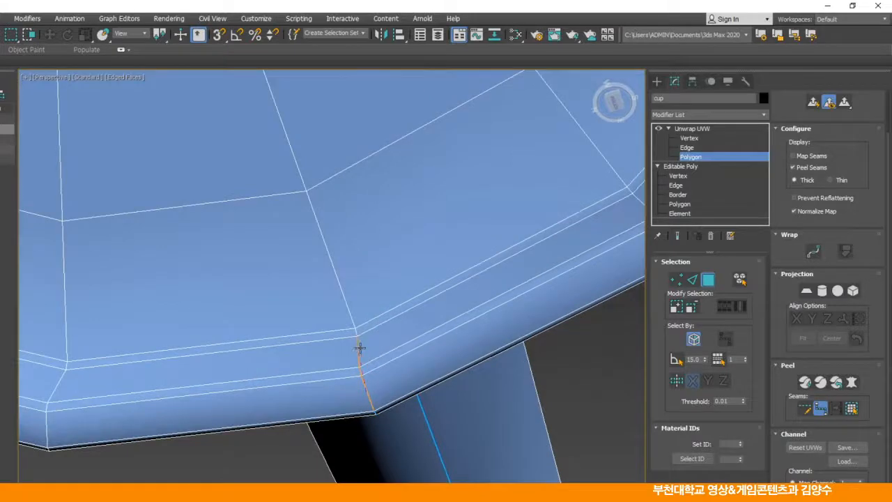
{"action": "left_click", "coordinate": [510, 257]}
{"action": "middle_click_drag", "start_coordinate": [516, 256], "coordinate": [382, 337]}
{"action": "left_click", "coordinate": [527, 239]}
{"action": "middle_click_drag", "start_coordinate": [494, 169], "coordinate": [442, 283]}
{"action": "scroll", "coordinate": [442, 283], "scroll_direction": "down", "scroll_amount": 1}
{"action": "middle_click_drag", "start_coordinate": [446, 209], "coordinate": [389, 387]}
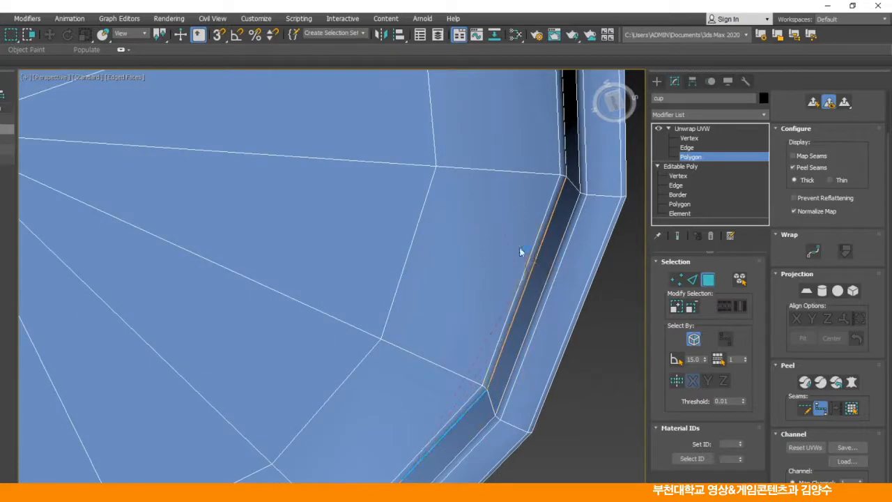
{"action": "left_click", "coordinate": [520, 252]}
Complete the peel seam around the inner edge of the base ring back to its starting corner and finish the seam.
{"action": "middle_click_drag", "start_coordinate": [519, 252], "coordinate": [470, 278]}
{"action": "middle_click_drag", "start_coordinate": [461, 142], "coordinate": [501, 346]}
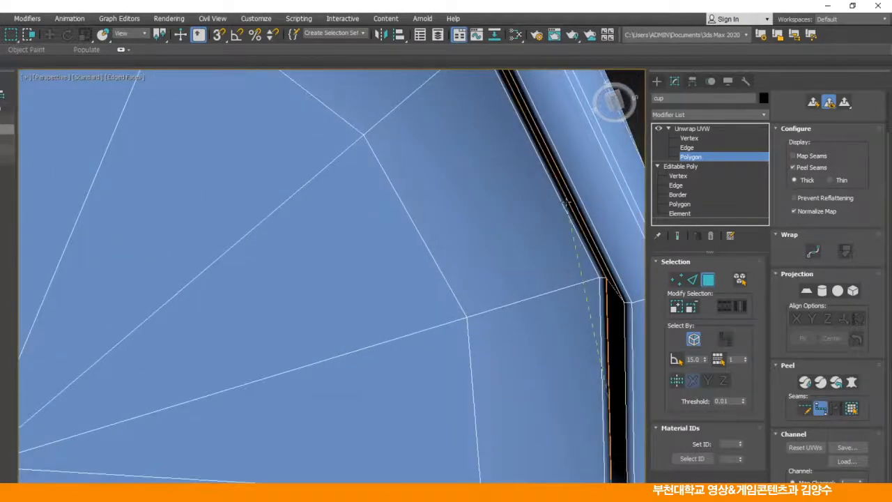
{"action": "middle_click_drag", "start_coordinate": [436, 161], "coordinate": [336, 177], "text": "alt"}
{"action": "left_click", "coordinate": [314, 416]}
{"action": "middle_click_drag", "start_coordinate": [442, 137], "coordinate": [395, 314], "text": "alt"}
{"action": "scroll", "coordinate": [395, 314], "scroll_direction": "up", "scroll_amount": 2}
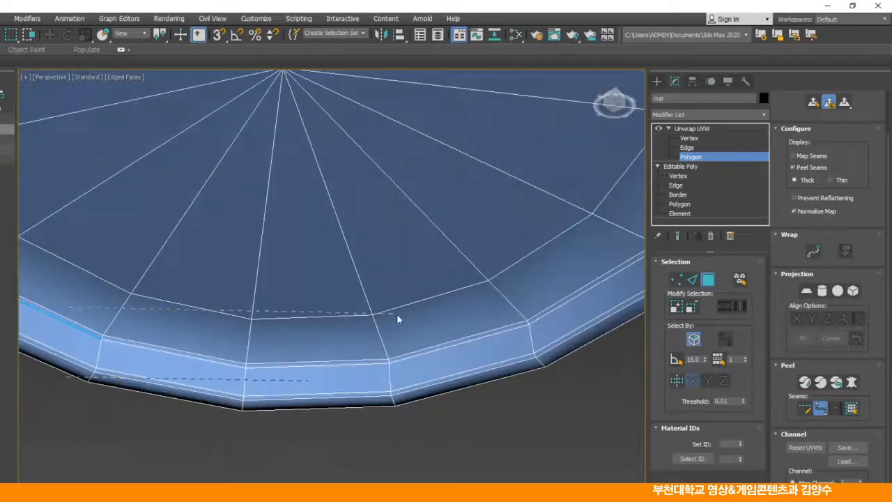
{"action": "left_click", "coordinate": [367, 365]}
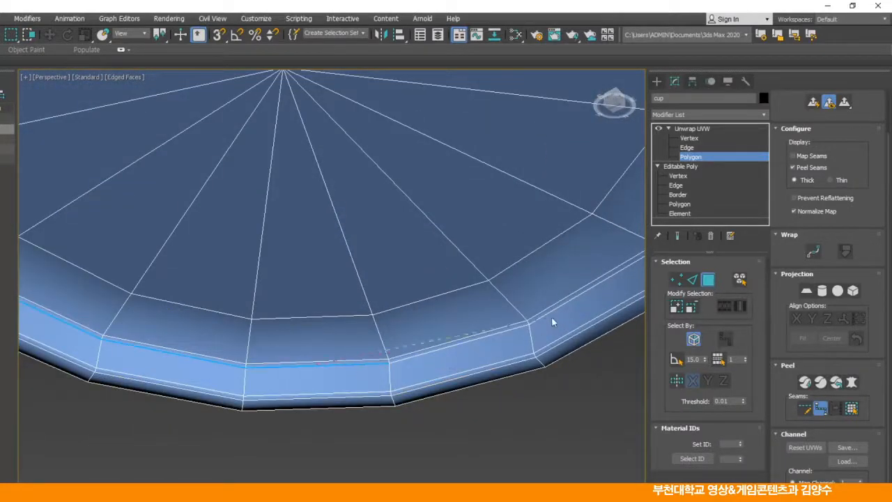
{"action": "middle_click_drag", "start_coordinate": [514, 302], "coordinate": [324, 289], "text": "alt"}
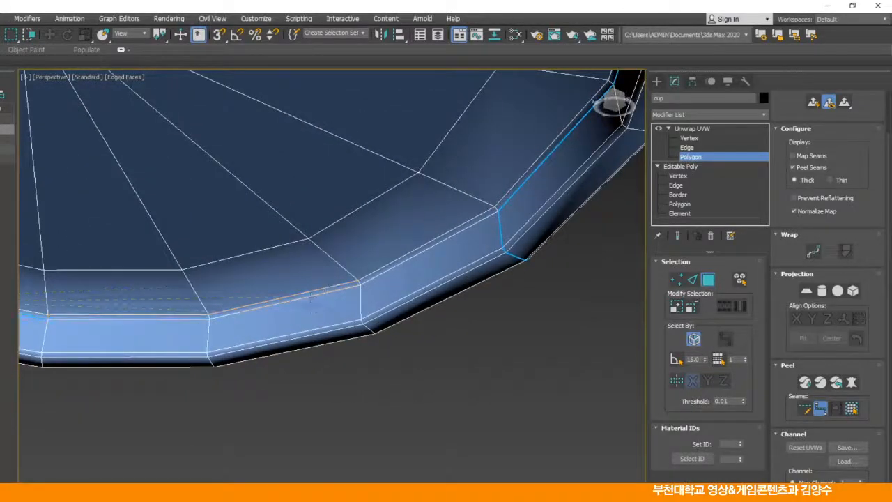
{"action": "left_click", "coordinate": [311, 297]}
{"action": "left_click", "coordinate": [432, 262]}
{"action": "right_click", "coordinate": [501, 354]}
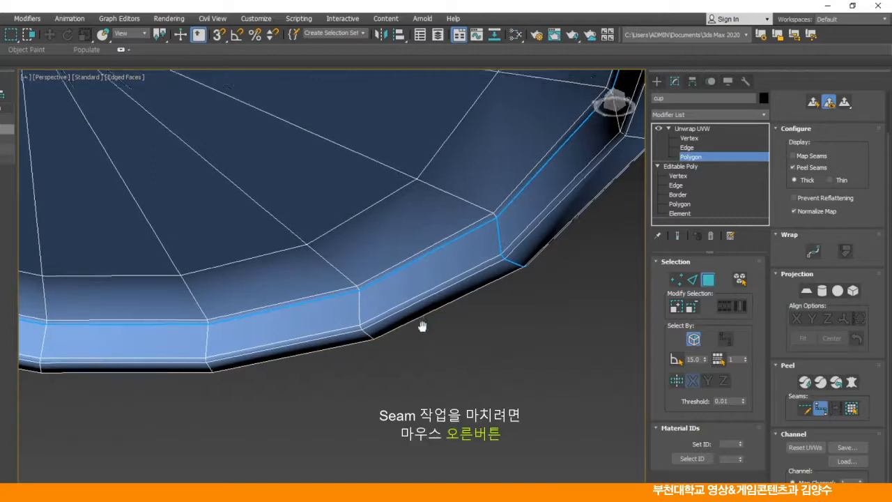
Check the seams around the cup, leave point-to-point seam mode and select all the cup's polygons.
{"action": "scroll", "coordinate": [423, 313], "scroll_direction": "down", "scroll_amount": 5}
{"action": "middle_click_drag", "start_coordinate": [426, 365], "coordinate": [456, 373], "text": "alt"}
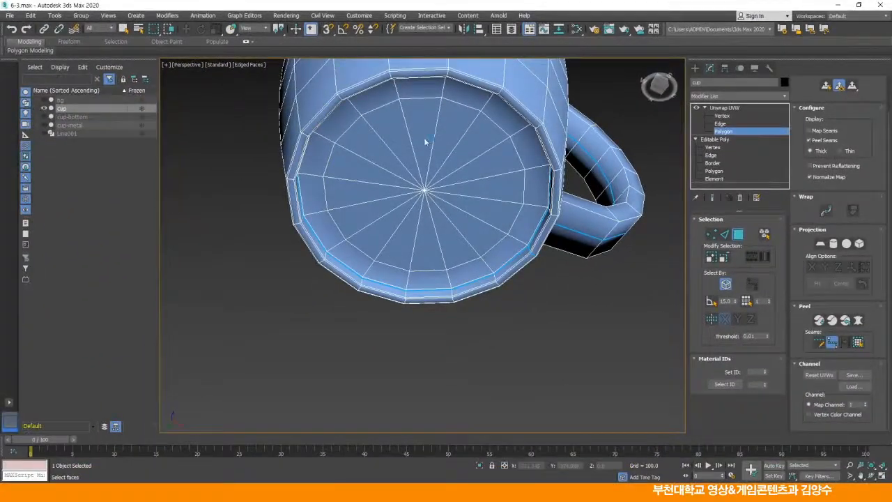
{"action": "middle_click_drag", "start_coordinate": [499, 174], "coordinate": [484, 238], "text": "alt"}
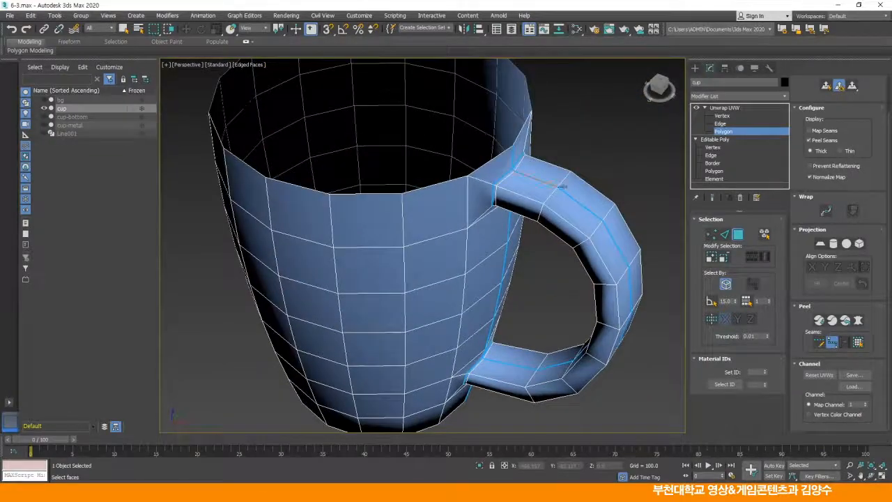
{"action": "middle_click_drag", "start_coordinate": [488, 336], "coordinate": [464, 309], "text": "alt"}
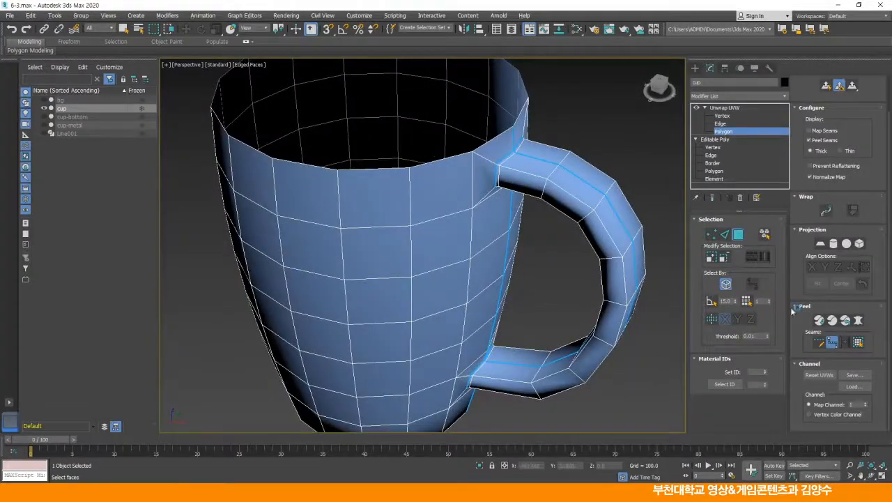
{"action": "left_click", "coordinate": [826, 343]}
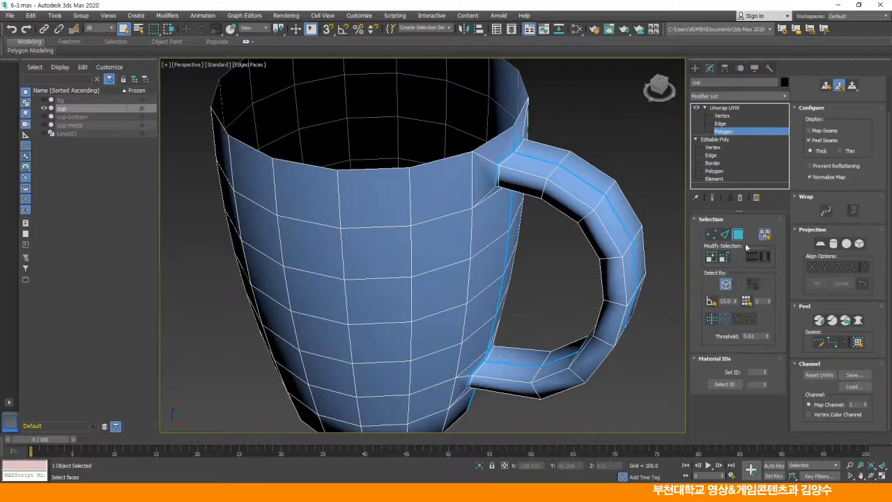
{"action": "key", "text": "ctrl+a"}
{"action": "scroll", "coordinate": [460, 255], "scroll_direction": "down", "scroll_amount": 3}
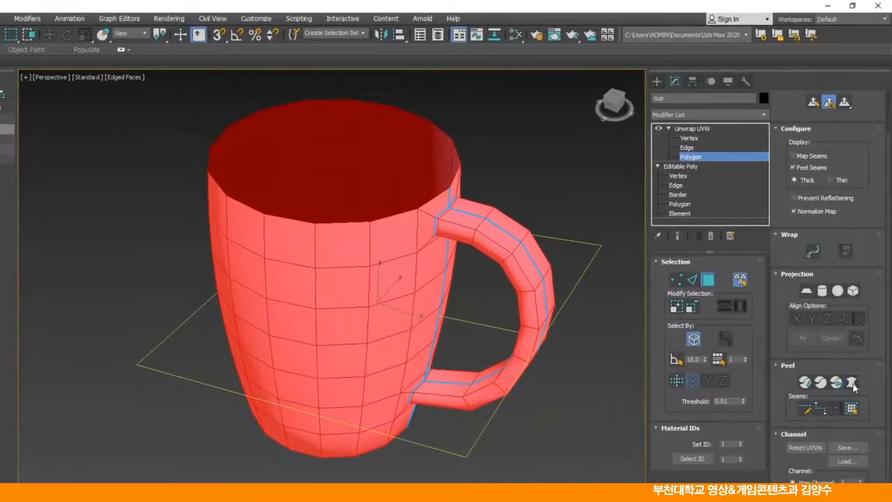
Open the Pelt Map with its Pelt Options, enlarge the stretcher circle around the UVs and hide the checker background.
{"action": "left_click", "coordinate": [858, 321]}
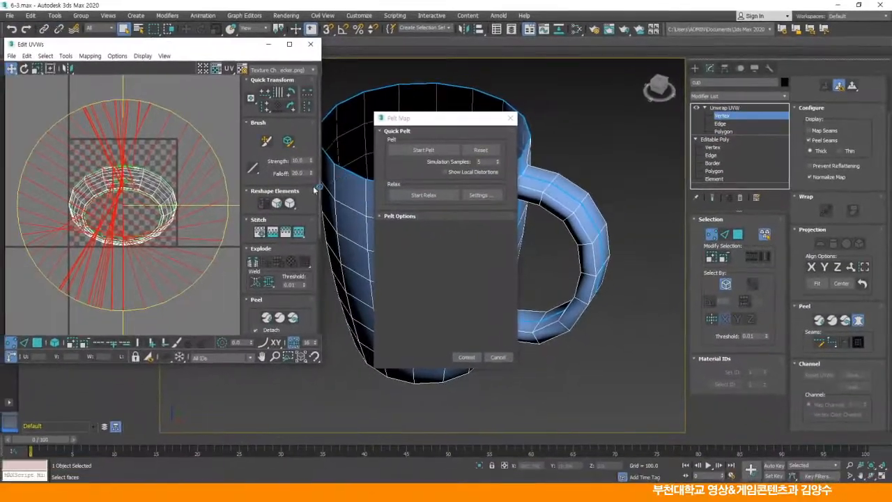
{"action": "left_click", "coordinate": [381, 217]}
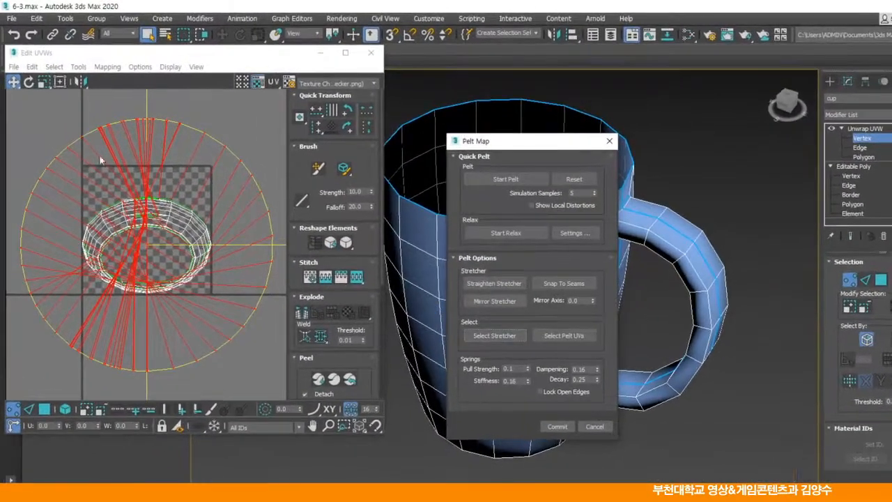
{"action": "left_click", "coordinate": [42, 82]}
{"action": "left_click_drag", "start_coordinate": [79, 136], "coordinate": [53, 81]}
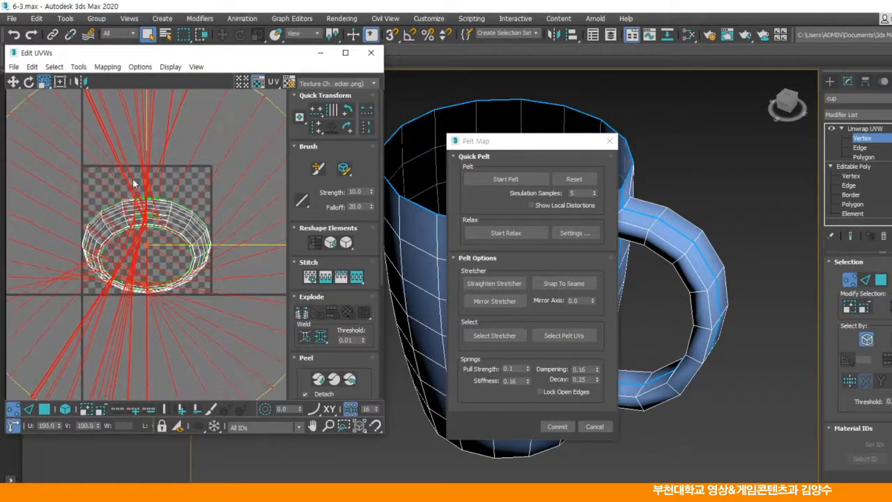
{"action": "scroll", "coordinate": [143, 209], "scroll_direction": "down", "scroll_amount": 4}
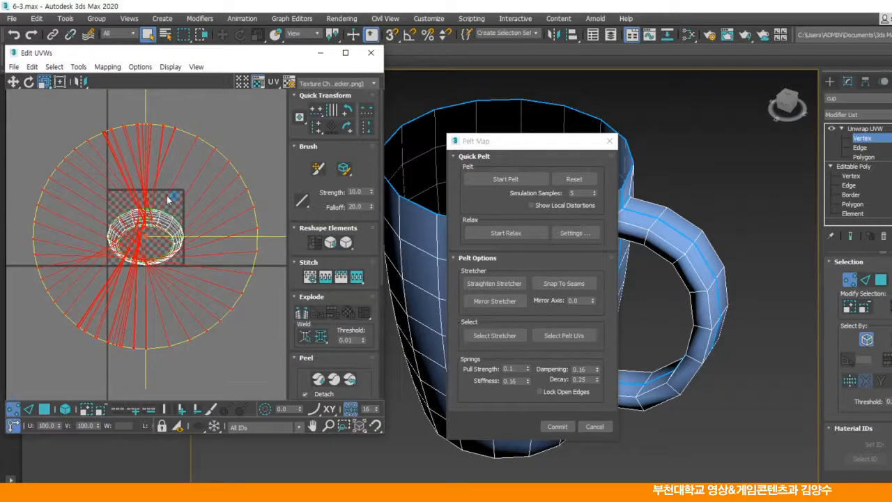
{"action": "left_click", "coordinate": [258, 83]}
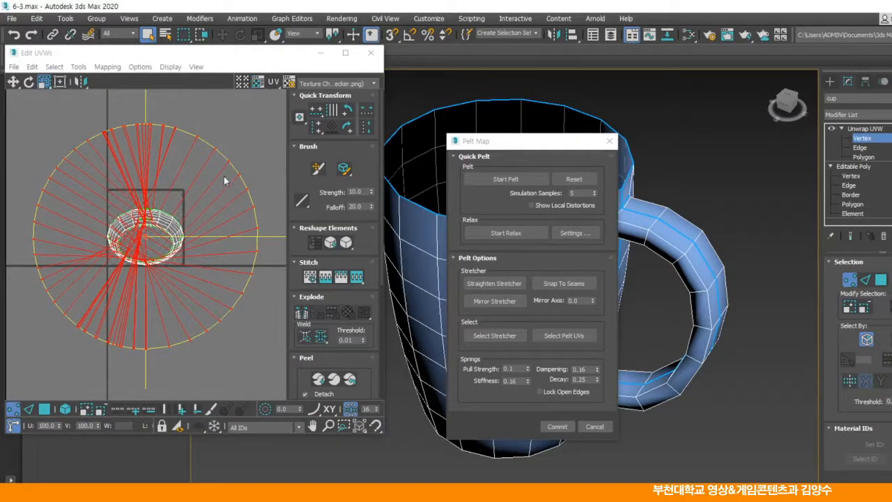
Pelt and commit the cup body's UVs, moving the resulting shell outside the UV square.
{"action": "left_click", "coordinate": [501, 178]}
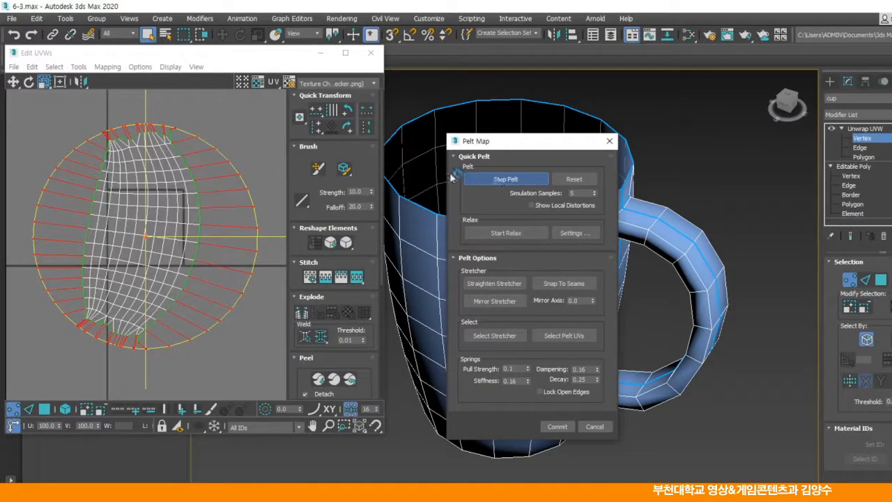
{"action": "left_click", "coordinate": [557, 426]}
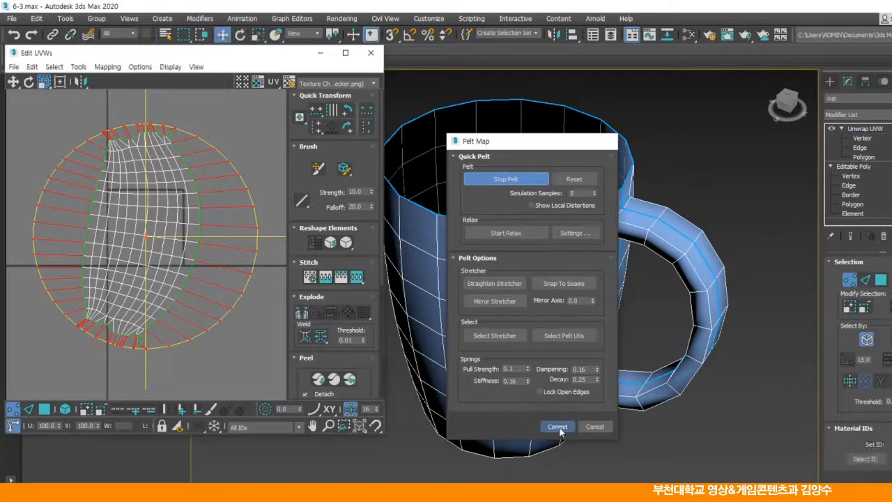
{"action": "left_click_drag", "start_coordinate": [175, 174], "coordinate": [70, 161]}
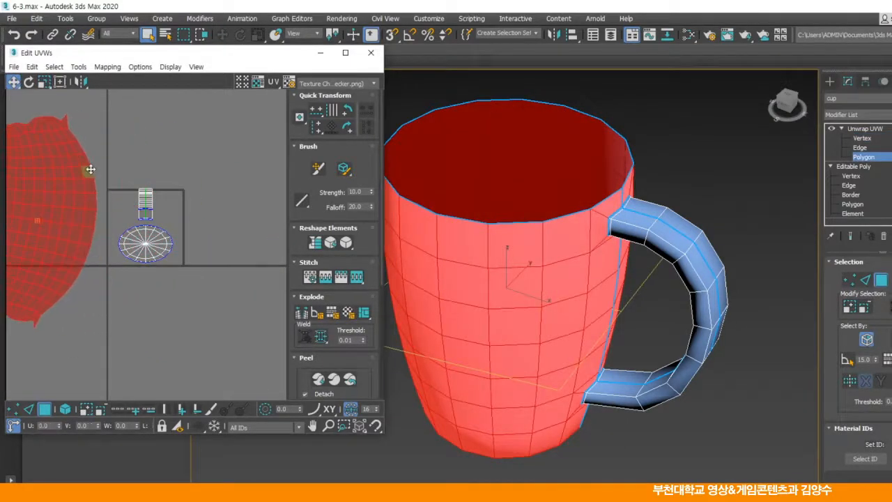
Select the base disc's UV element, open the Pelt Map with its Pelt Options and enlarge the stretcher circle around it.
{"action": "left_click", "coordinate": [152, 262]}
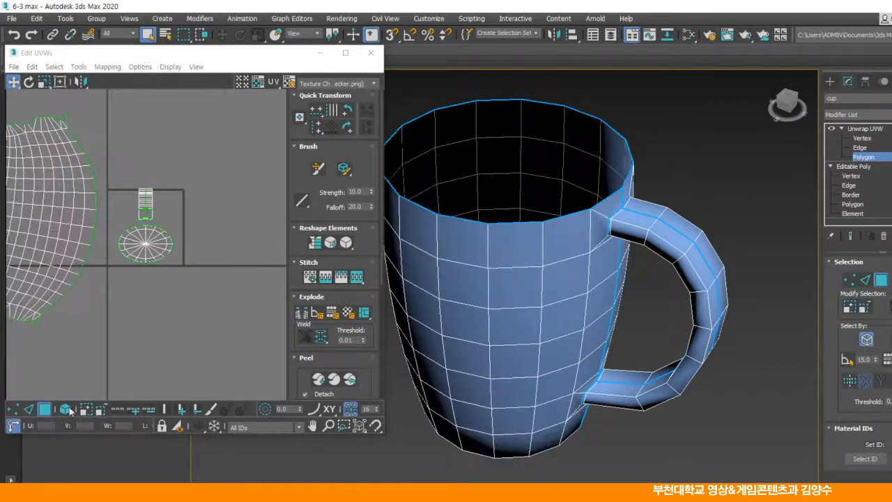
{"action": "left_click", "coordinate": [146, 251]}
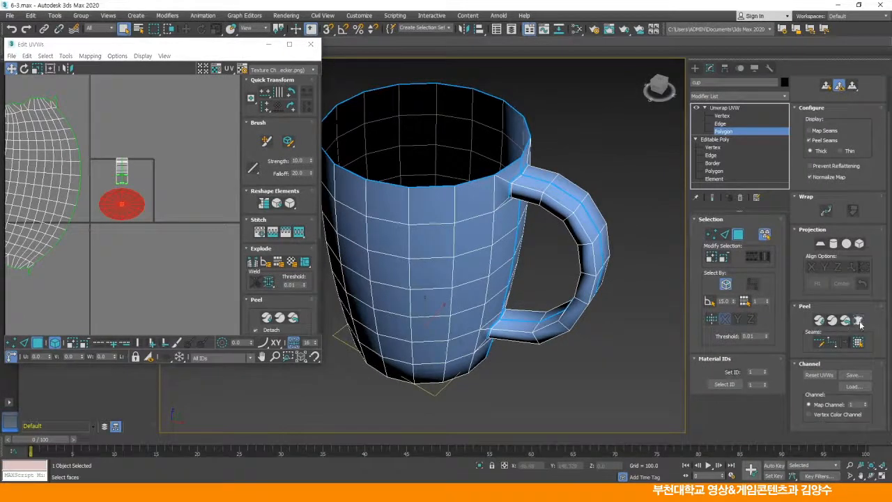
{"action": "left_click", "coordinate": [859, 320]}
{"action": "left_click", "coordinate": [383, 217]}
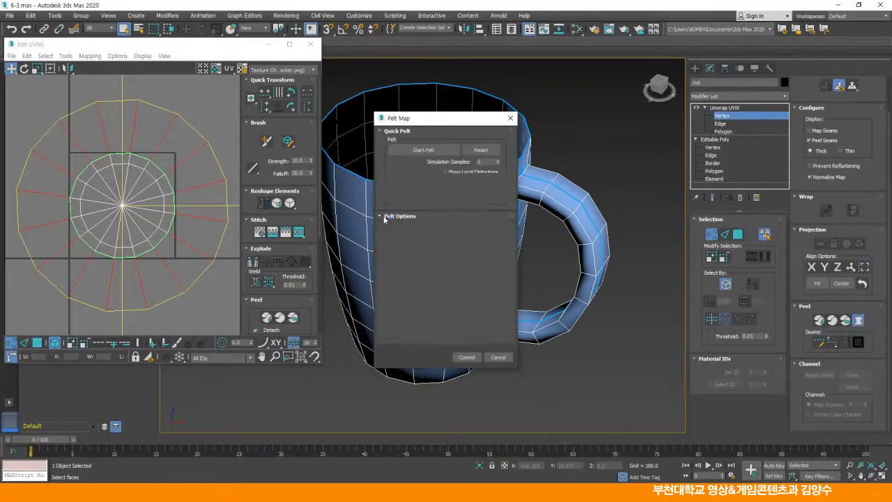
{"action": "left_click", "coordinate": [414, 282]}
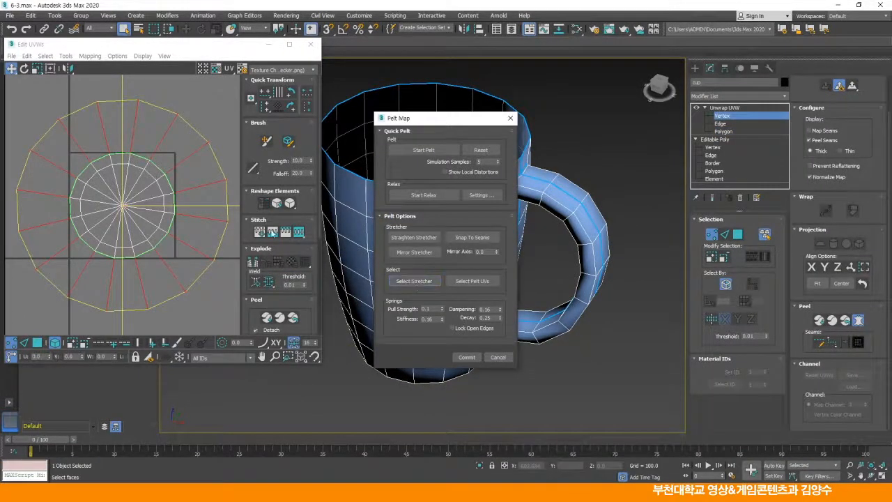
{"action": "scroll", "coordinate": [159, 179], "scroll_direction": "down", "scroll_amount": 2}
{"action": "left_click", "coordinate": [38, 68]}
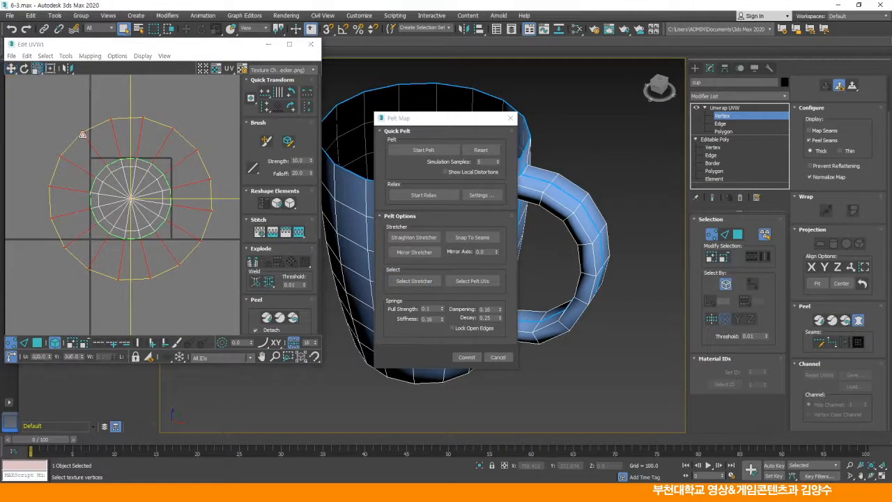
{"action": "left_click_drag", "start_coordinate": [80, 135], "coordinate": [66, 106]}
Pelt and commit the base disc's UVs, moving the resulting shell below the UV square.
{"action": "left_click", "coordinate": [423, 150]}
{"action": "left_click", "coordinate": [466, 356]}
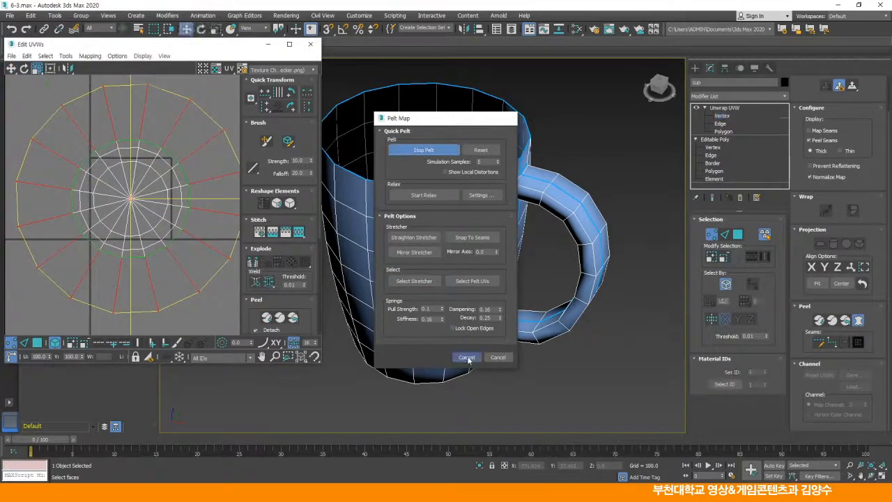
{"action": "scroll", "coordinate": [119, 179], "scroll_direction": "down", "scroll_amount": 3}
{"action": "left_click", "coordinate": [12, 68]}
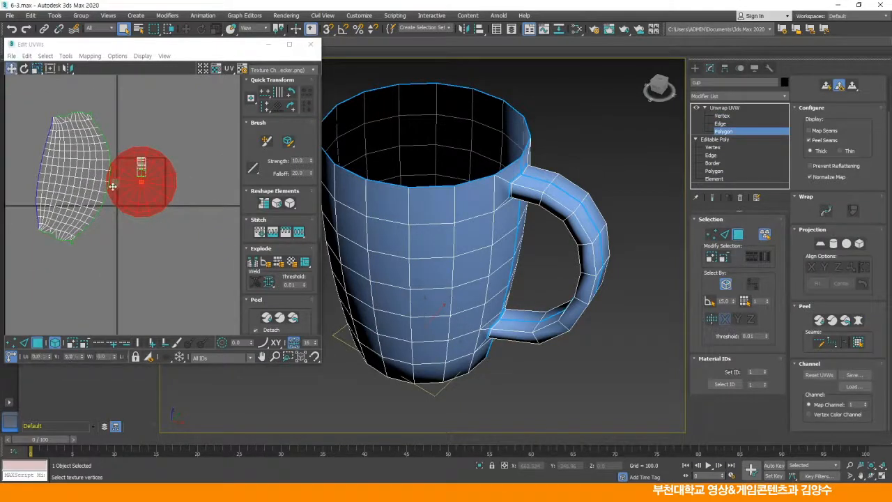
{"action": "left_click_drag", "start_coordinate": [139, 190], "coordinate": [145, 266]}
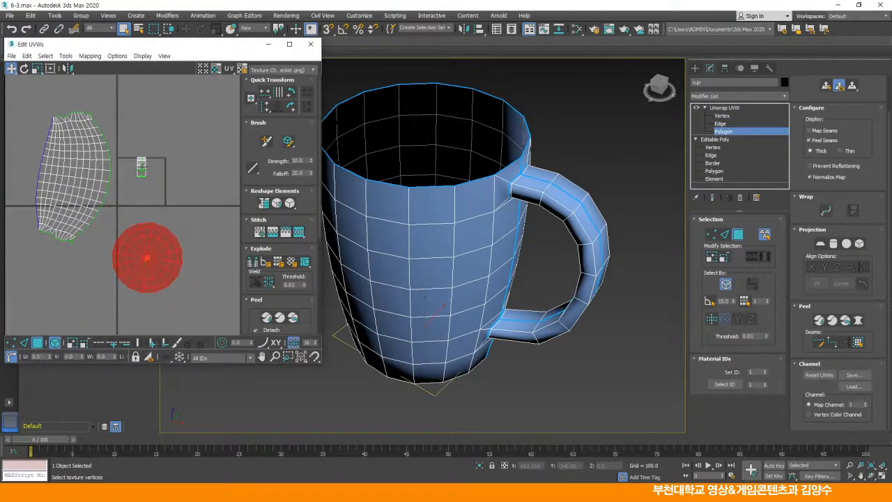
Move the far handle half's UVs off the other half, open them in the Pelt Map and enlarge the stretcher circle.
{"action": "left_click", "coordinate": [143, 171]}
{"action": "left_click_drag", "start_coordinate": [143, 168], "coordinate": [174, 158]}
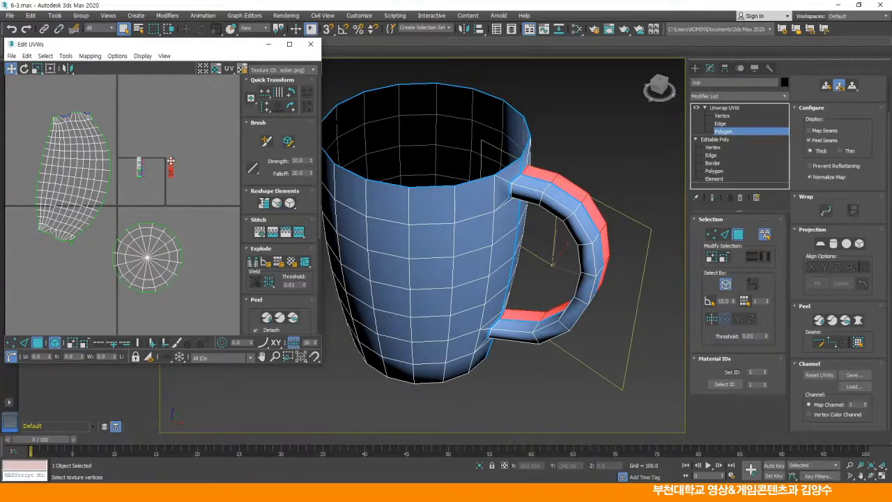
{"action": "left_click", "coordinate": [858, 320]}
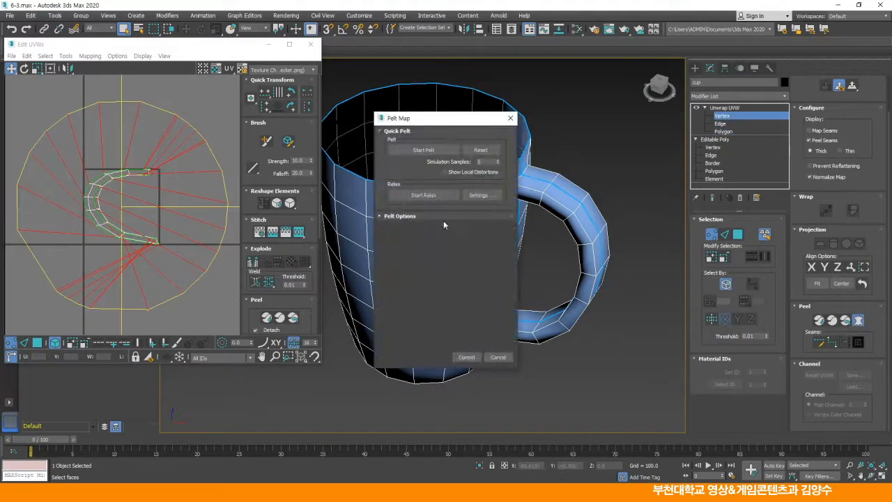
{"action": "left_click", "coordinate": [391, 217]}
{"action": "left_click", "coordinate": [414, 281]}
{"action": "left_click", "coordinate": [37, 67]}
{"action": "left_click_drag", "start_coordinate": [68, 116], "coordinate": [49, 82]}
Pelt and commit the far handle half's UVs, moving the shell above the UV square.
{"action": "left_click", "coordinate": [424, 150]}
{"action": "left_click", "coordinate": [466, 358]}
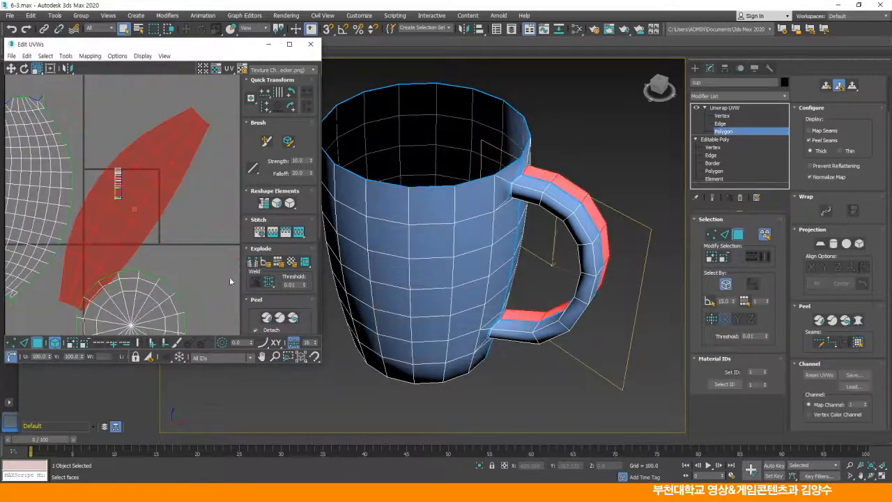
{"action": "left_click", "coordinate": [12, 69]}
{"action": "left_click_drag", "start_coordinate": [125, 223], "coordinate": [150, 131]}
Select the near handle half's UVs, open the Pelt Map with its Pelt Options and enlarge the stretcher circle.
{"action": "left_click", "coordinate": [133, 204]}
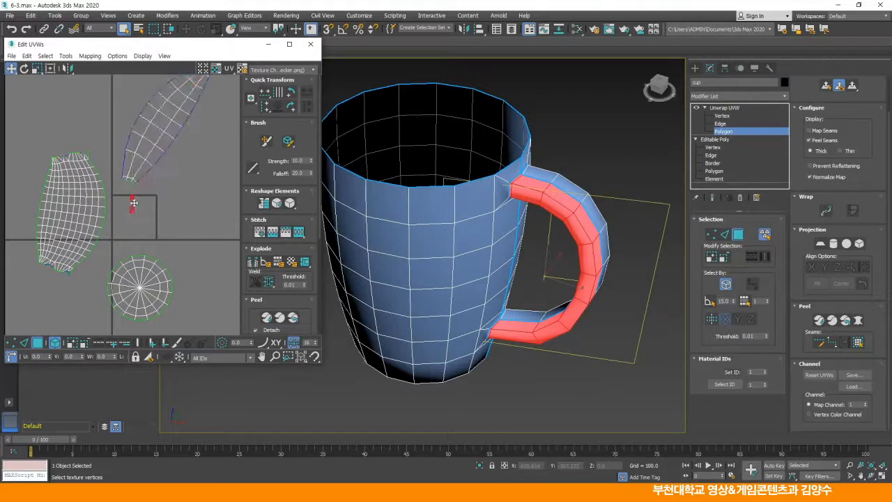
{"action": "left_click", "coordinate": [857, 319]}
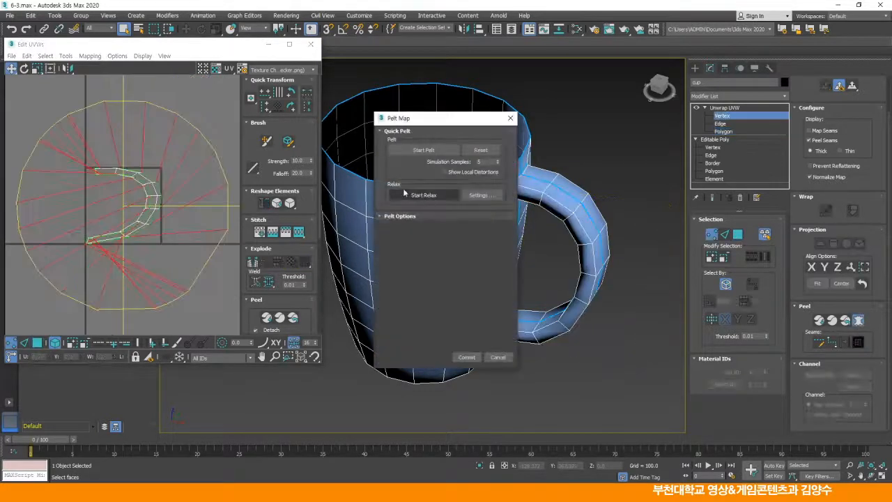
{"action": "left_click", "coordinate": [385, 217]}
{"action": "left_click", "coordinate": [421, 286]}
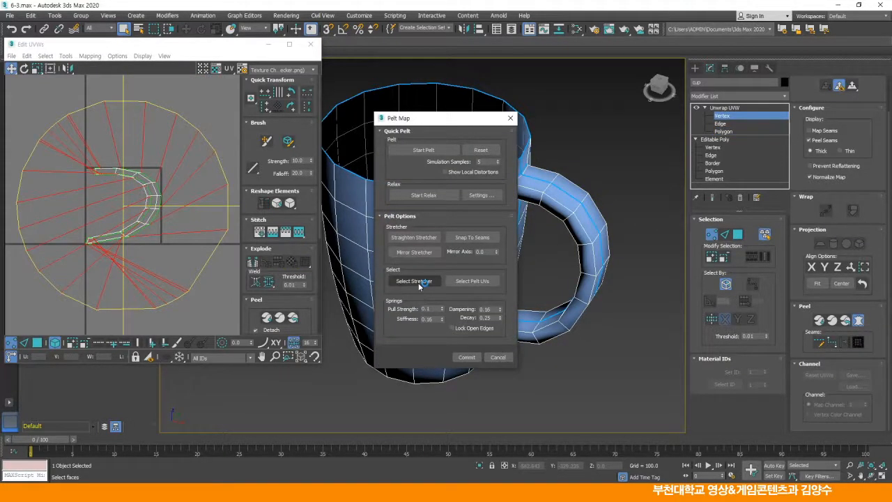
{"action": "left_click", "coordinate": [36, 68]}
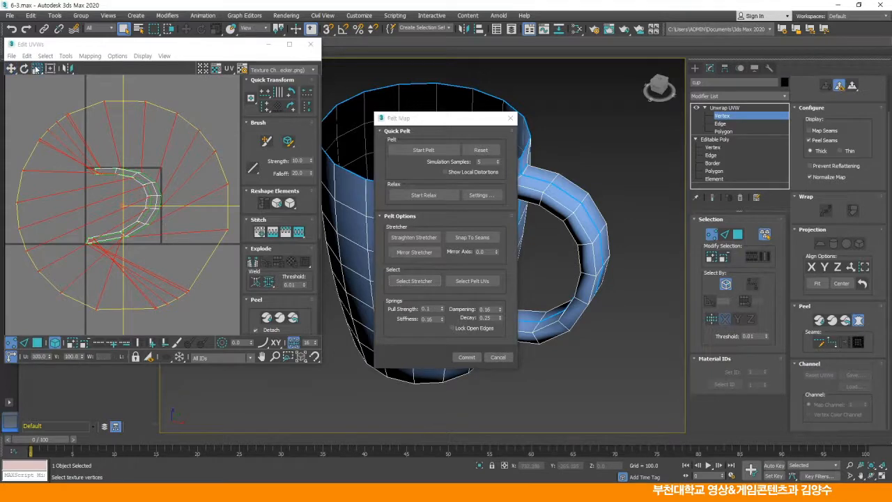
{"action": "left_click_drag", "start_coordinate": [60, 124], "coordinate": [39, 94]}
Pelt and commit the near handle half's UVs, moving the shell to the right of the UV square.
{"action": "left_click", "coordinate": [423, 150]}
{"action": "left_click", "coordinate": [465, 357]}
{"action": "scroll", "coordinate": [143, 207], "scroll_direction": "down", "scroll_amount": 5}
{"action": "left_click", "coordinate": [11, 68]}
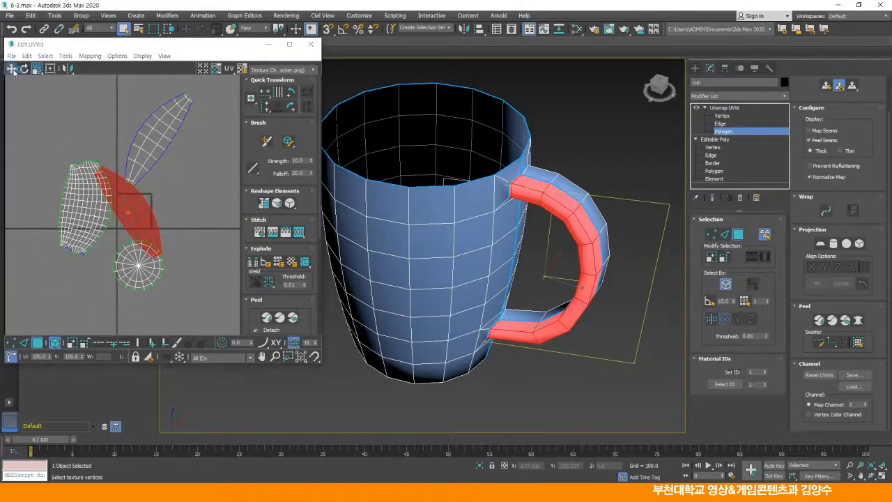
{"action": "left_click_drag", "start_coordinate": [130, 211], "coordinate": [201, 215]}
{"action": "left_click", "coordinate": [207, 154]}
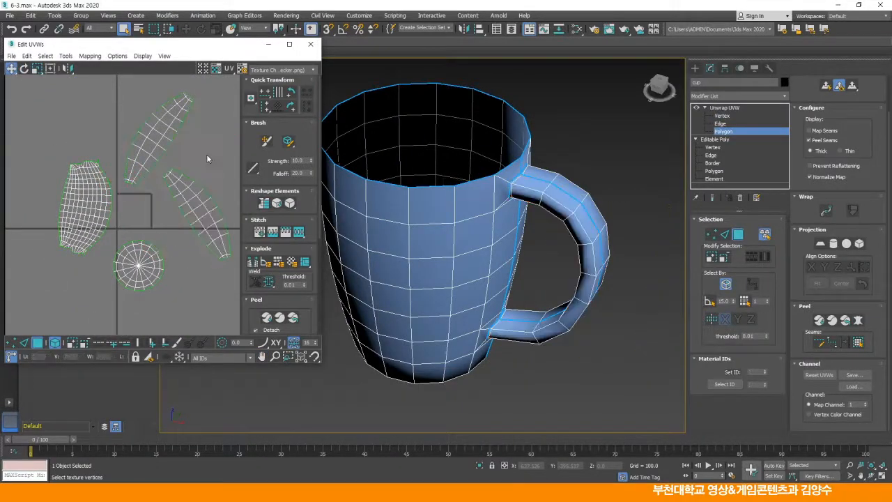
Maximize the UV editor, select all four shells and relax them with Relax By Polygon Angles, closing the Relax Tool.
{"action": "left_click", "coordinate": [289, 44]}
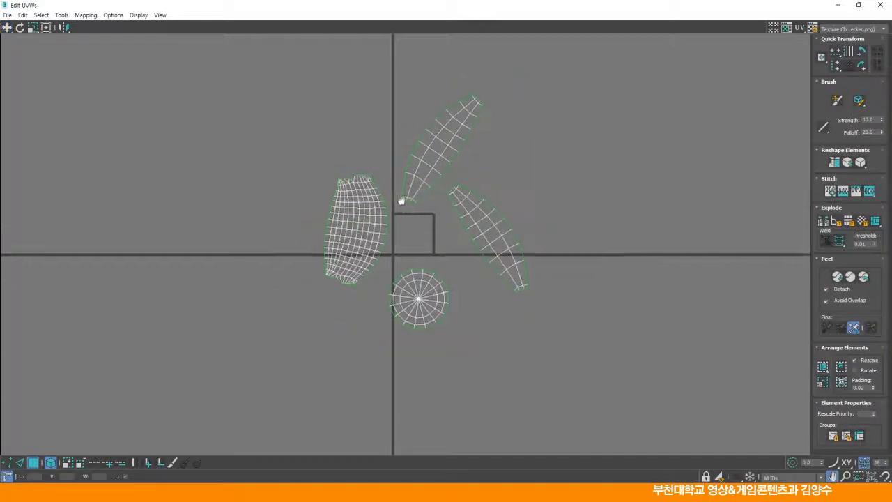
{"action": "left_click_drag", "start_coordinate": [224, 103], "coordinate": [529, 345]}
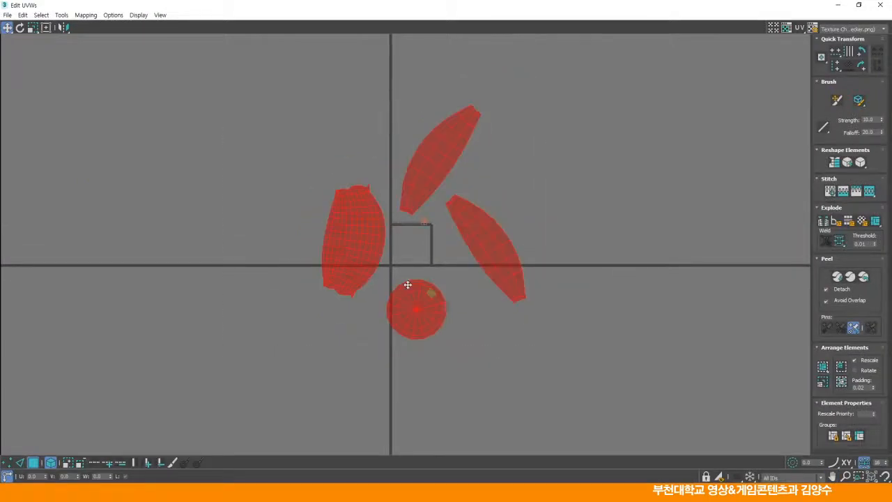
{"action": "left_click", "coordinate": [61, 15]}
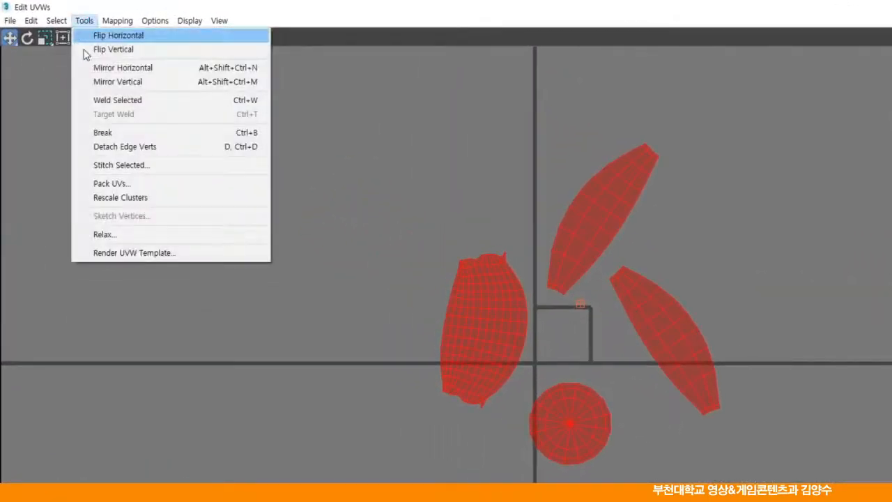
{"action": "left_click", "coordinate": [105, 235]}
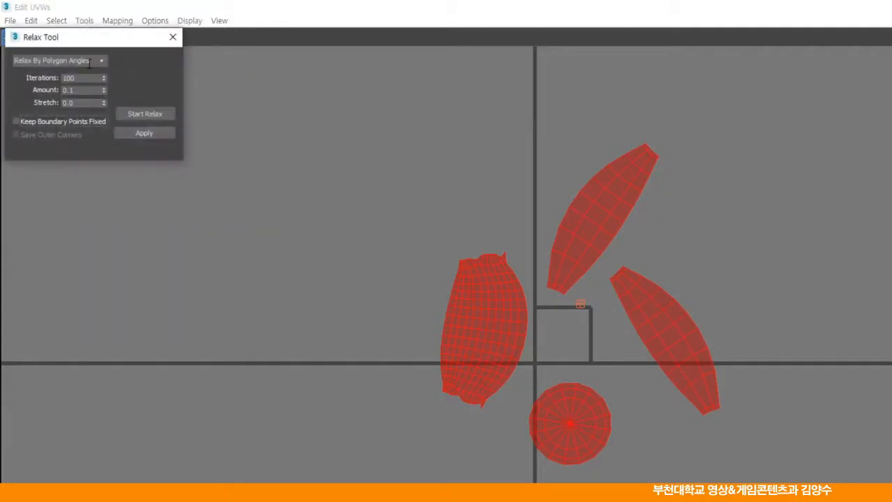
{"action": "left_click", "coordinate": [145, 113]}
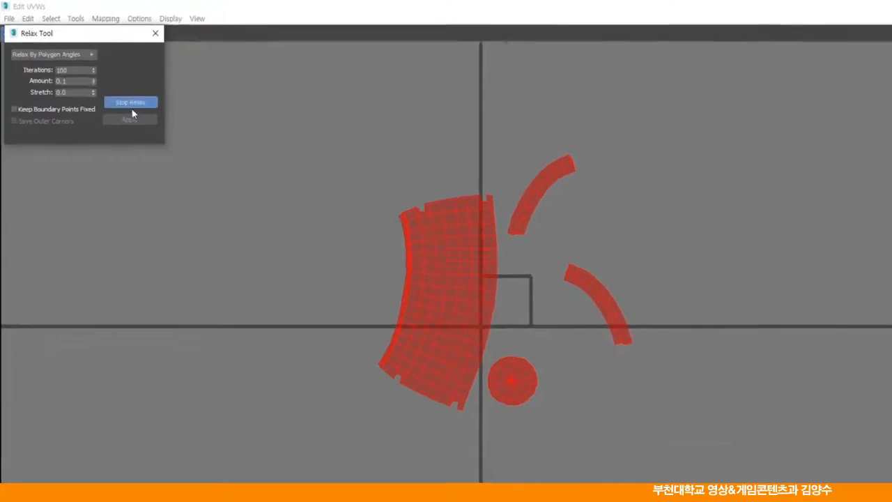
{"action": "left_click", "coordinate": [132, 105]}
{"action": "left_click", "coordinate": [193, 179]}
{"action": "left_click", "coordinate": [126, 28]}
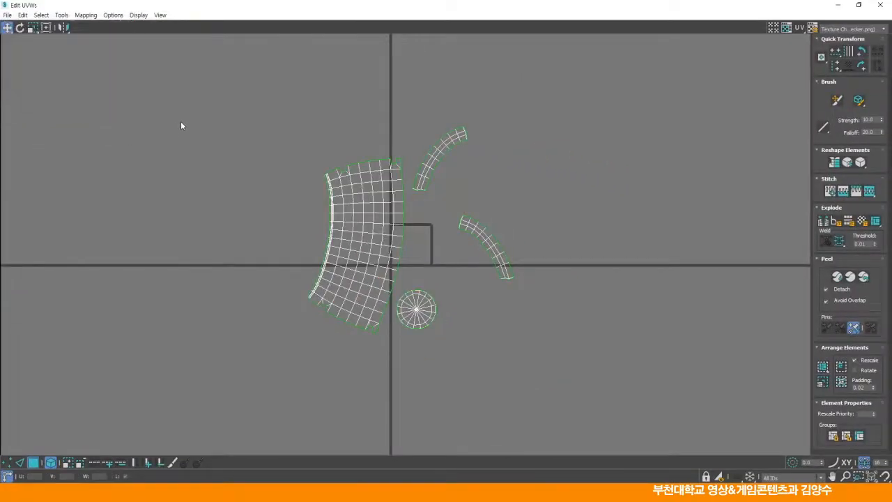
Rotate the cup body's UV shell about 97 degrees so it lies horizontally and center the base disc's shell beneath it.
{"action": "key", "text": "e"}
{"action": "left_click", "coordinate": [357, 189]}
{"action": "left_click_drag", "start_coordinate": [350, 175], "coordinate": [280, 260]}
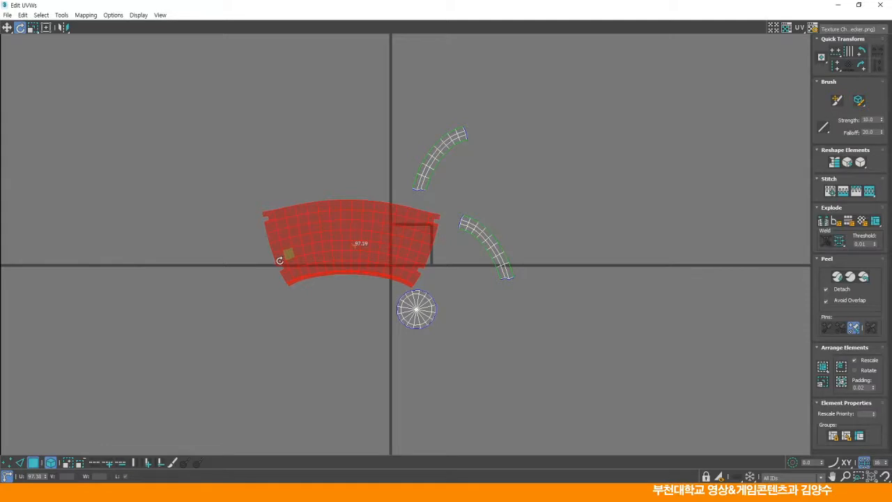
{"action": "left_click_drag", "start_coordinate": [280, 261], "coordinate": [280, 261]}
{"action": "left_click", "coordinate": [7, 27]}
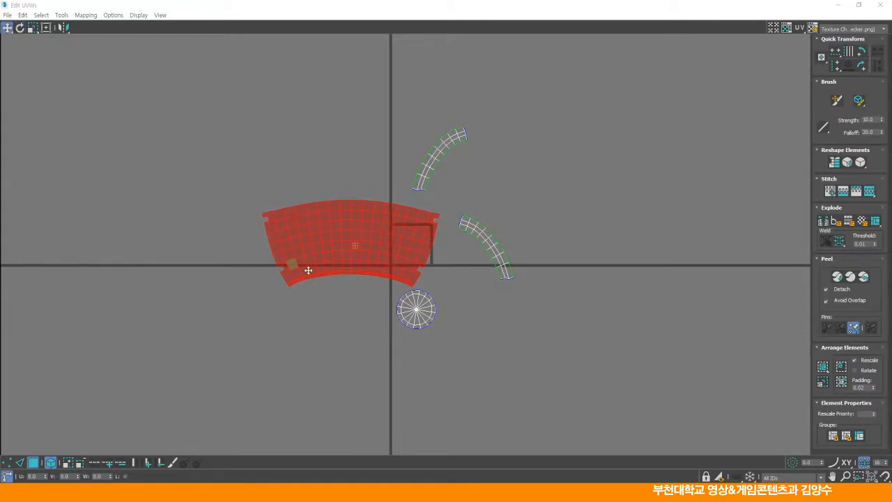
{"action": "left_click_drag", "start_coordinate": [358, 309], "coordinate": [351, 302]}
{"action": "scroll", "coordinate": [377, 307], "scroll_direction": "up", "scroll_amount": 4}
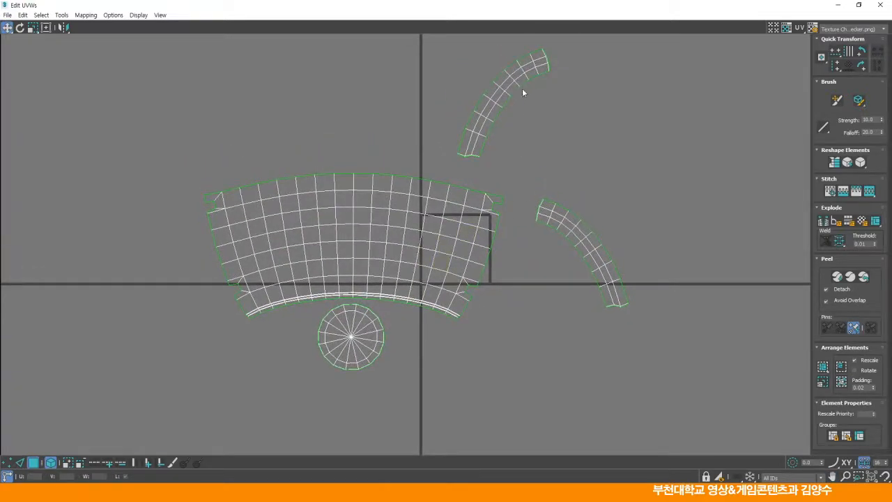
Place the upper handle shell to the right of the other one so the two curved strips sit level and face each other.
{"action": "left_click_drag", "start_coordinate": [503, 96], "coordinate": [674, 248]}
{"action": "middle_click_drag", "start_coordinate": [634, 244], "coordinate": [552, 239]}
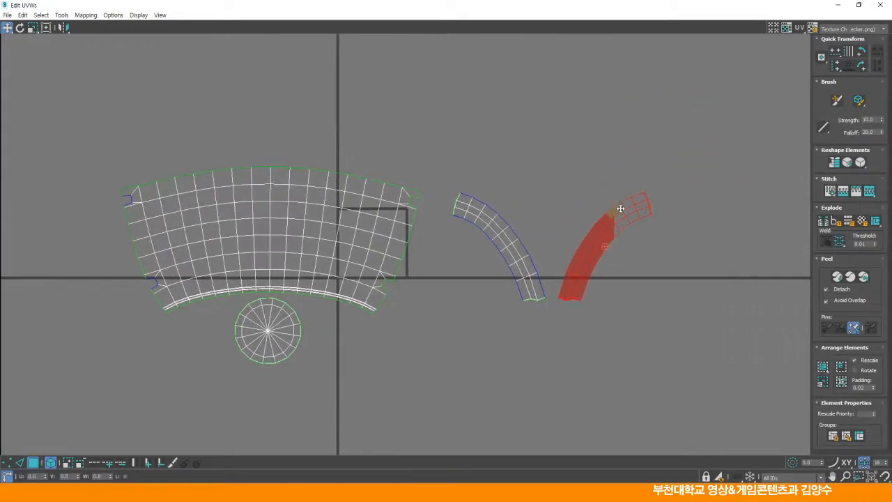
{"action": "left_click", "coordinate": [482, 300]}
{"action": "middle_click_drag", "start_coordinate": [509, 293], "coordinate": [429, 308]}
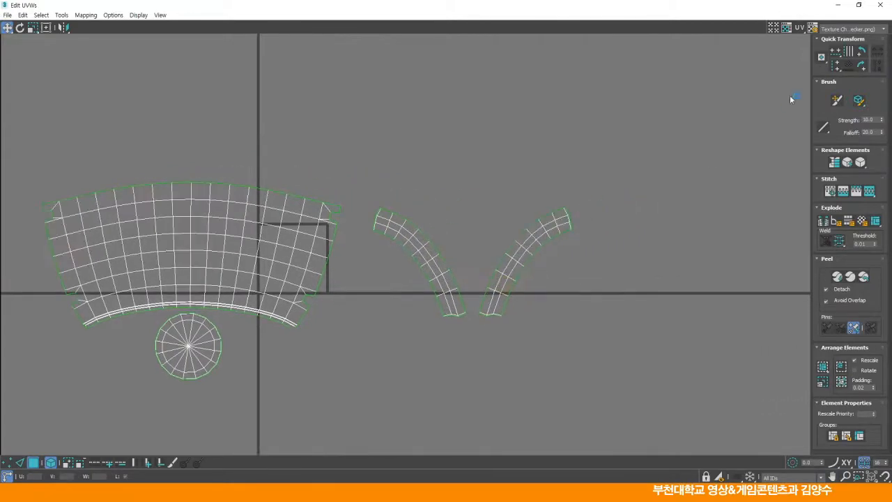
Turn off element selection and pick a lower end polygon of one handle shell to locate it on the mug, clearing the selection.
{"action": "left_click", "coordinate": [859, 5]}
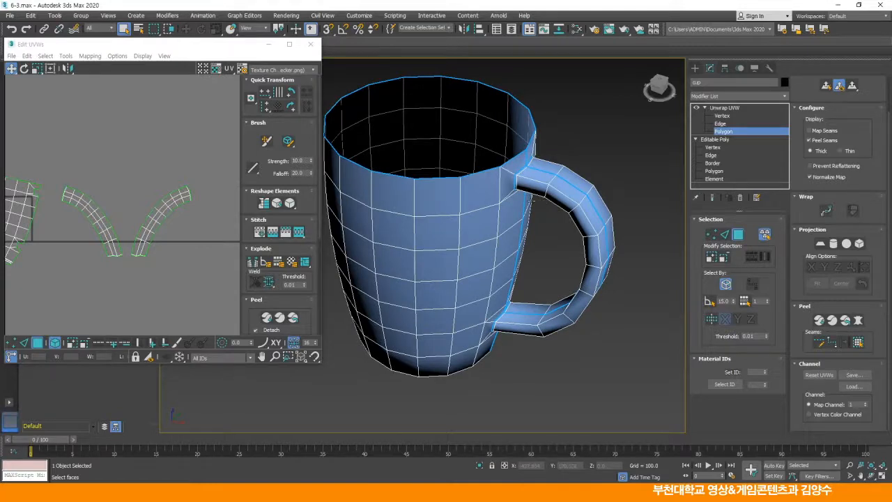
{"action": "left_click", "coordinate": [55, 342]}
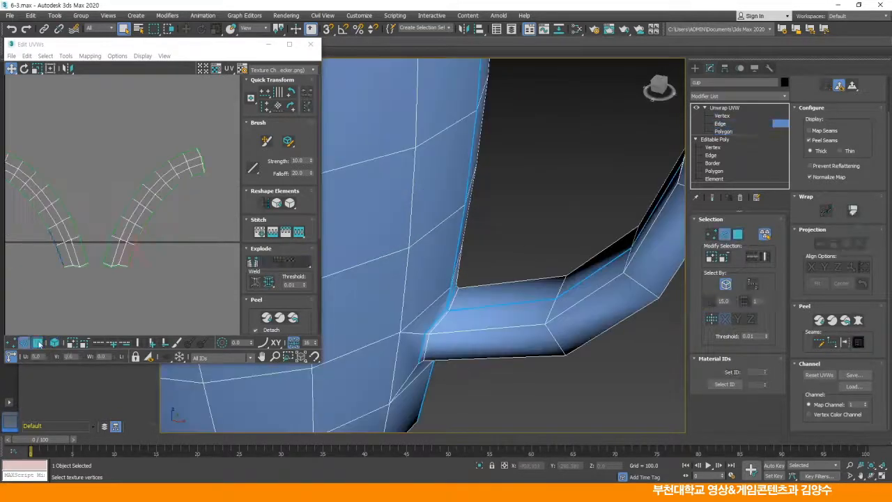
{"action": "left_click", "coordinate": [38, 343]}
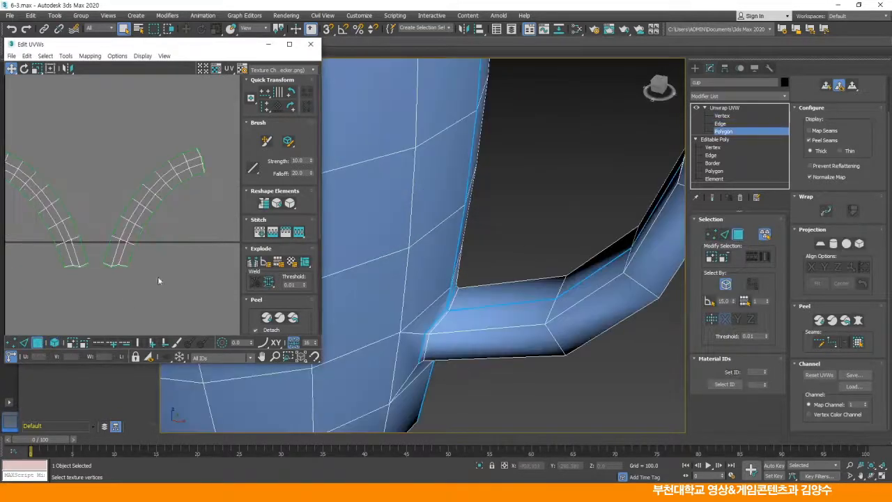
{"action": "left_click_drag", "start_coordinate": [139, 256], "coordinate": [128, 262]}
{"action": "middle_click_drag", "start_coordinate": [519, 296], "coordinate": [482, 307], "text": "alt"}
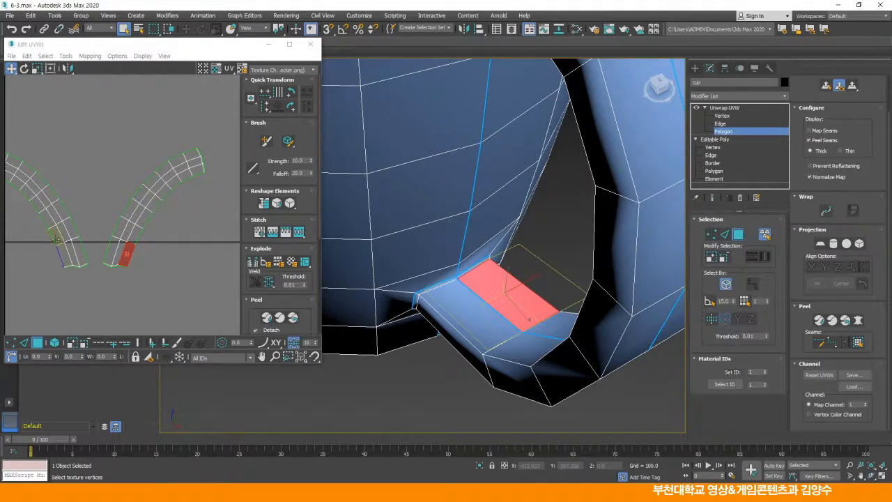
{"action": "middle_click_drag", "start_coordinate": [58, 231], "coordinate": [83, 243]}
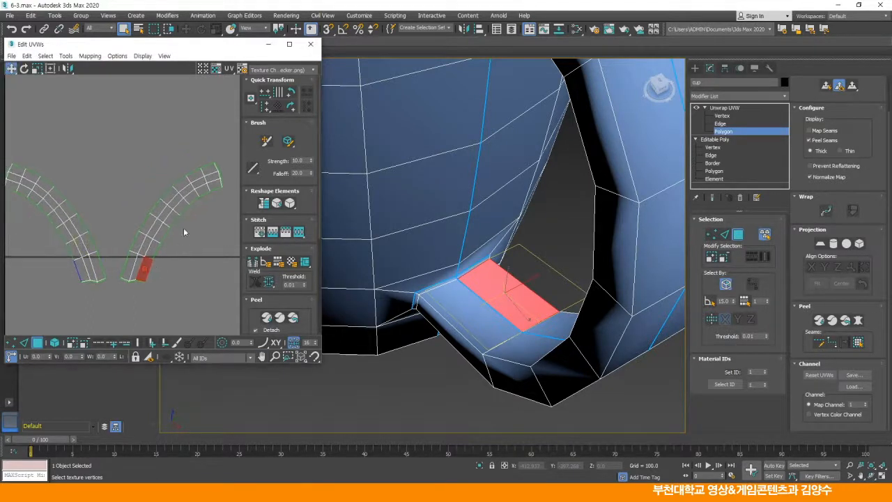
{"action": "left_click", "coordinate": [289, 44]}
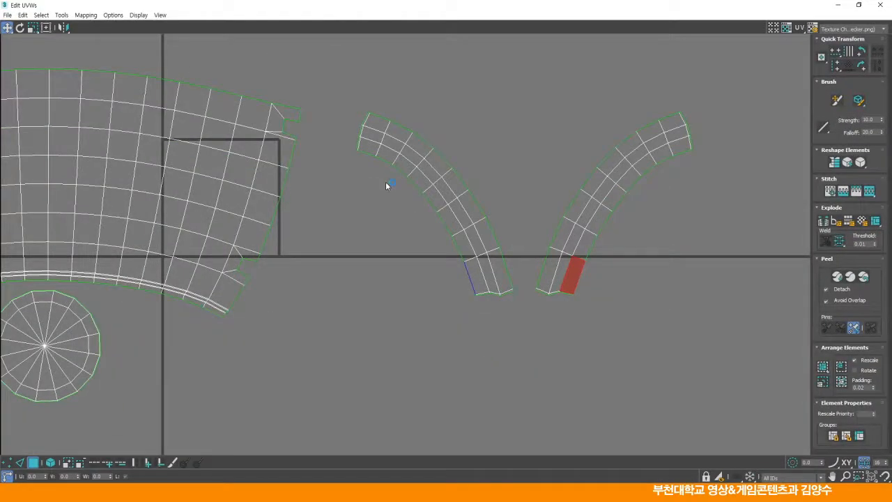
{"action": "left_click", "coordinate": [326, 268]}
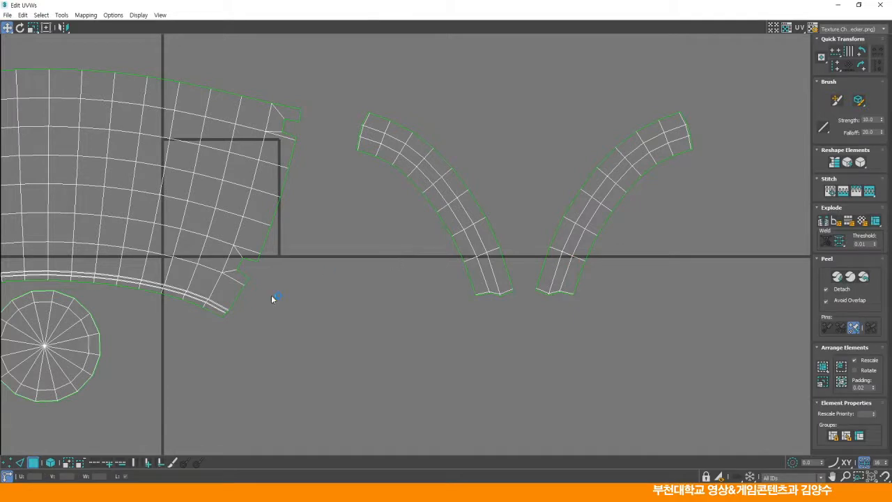
Stitch the two handle shells together along the full outer lengthwise edge loop of the shell furthest from the cup body.
{"action": "left_click", "coordinate": [20, 463]}
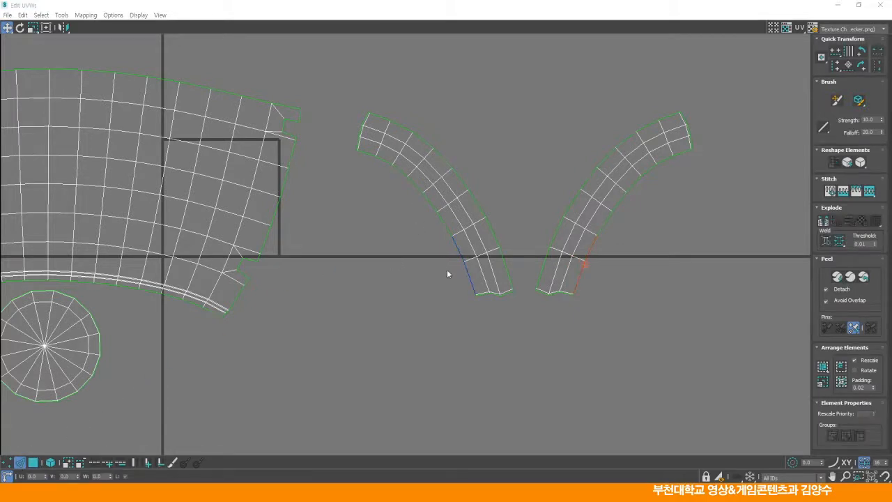
{"action": "left_click", "coordinate": [579, 281]}
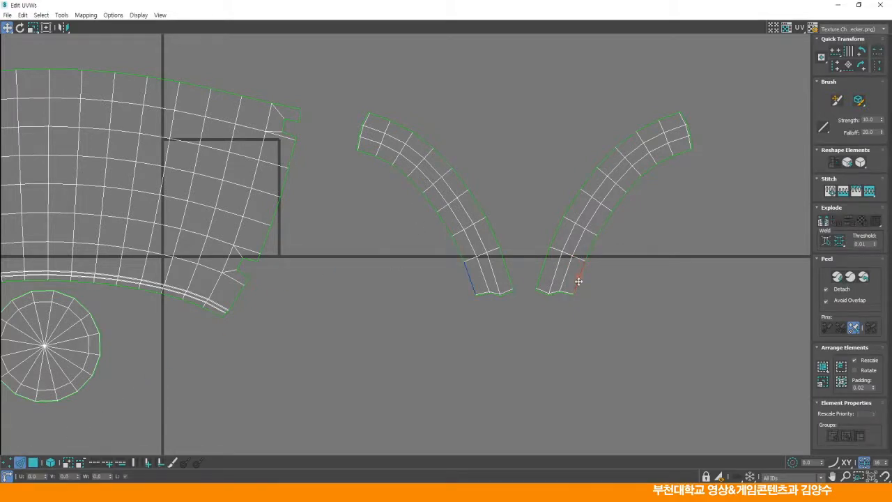
{"action": "double_click", "coordinate": [579, 282]}
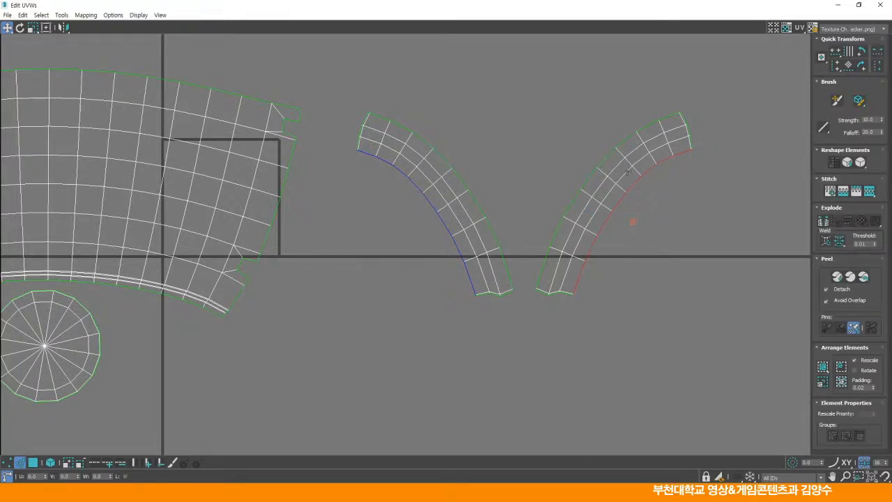
{"action": "right_click", "coordinate": [363, 205]}
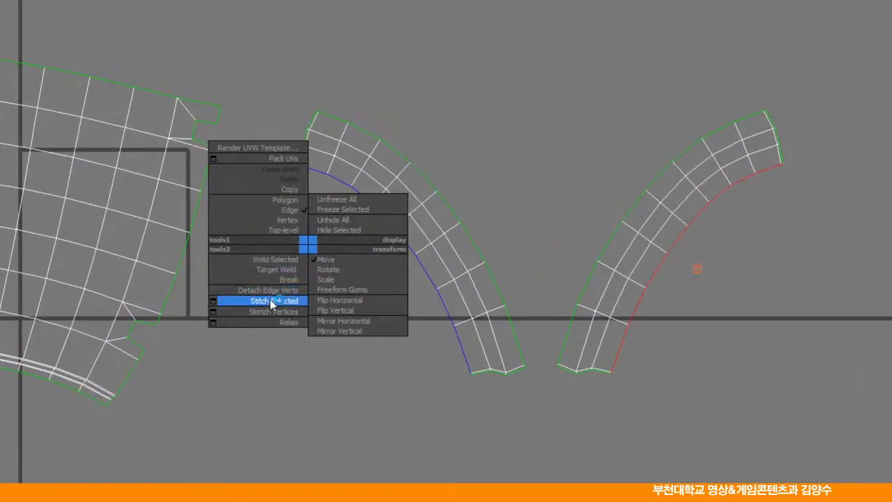
{"action": "left_click", "coordinate": [269, 300]}
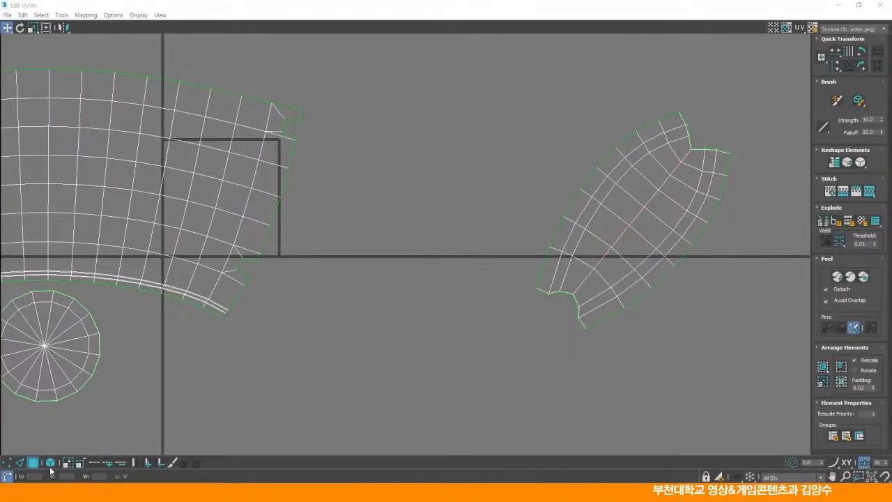
Select the whole stitched handle shell and relax it with Relax By Polygon Angles, closing the Relax Tool and clearing the selection.
{"action": "left_click", "coordinate": [50, 463]}
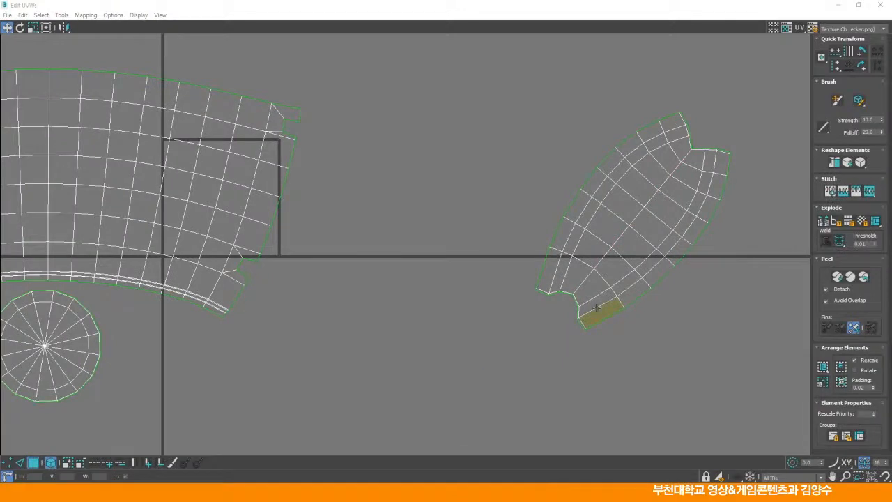
{"action": "left_click", "coordinate": [633, 245]}
{"action": "left_click", "coordinate": [62, 14]}
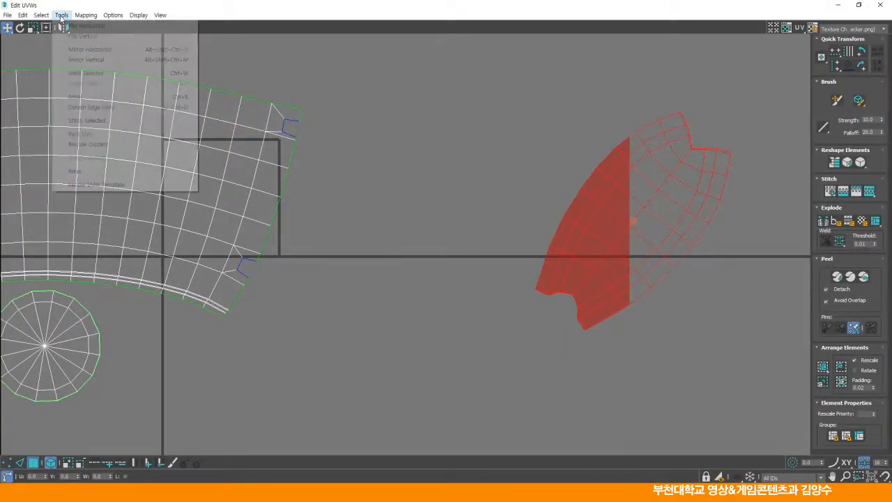
{"action": "left_click", "coordinate": [76, 172]}
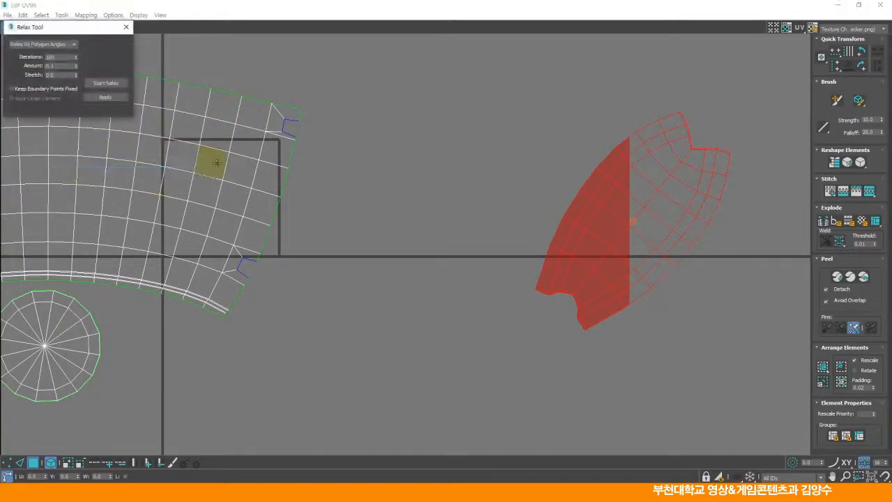
{"action": "left_click", "coordinate": [106, 84]}
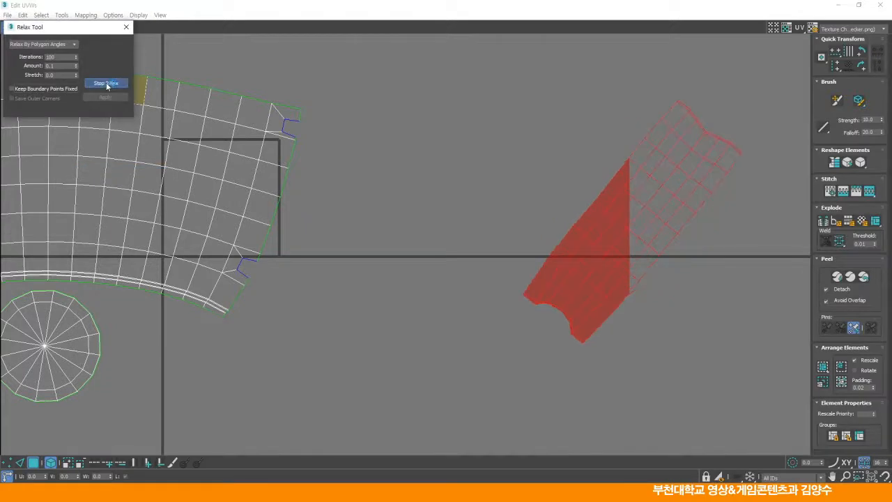
{"action": "left_click", "coordinate": [107, 83]}
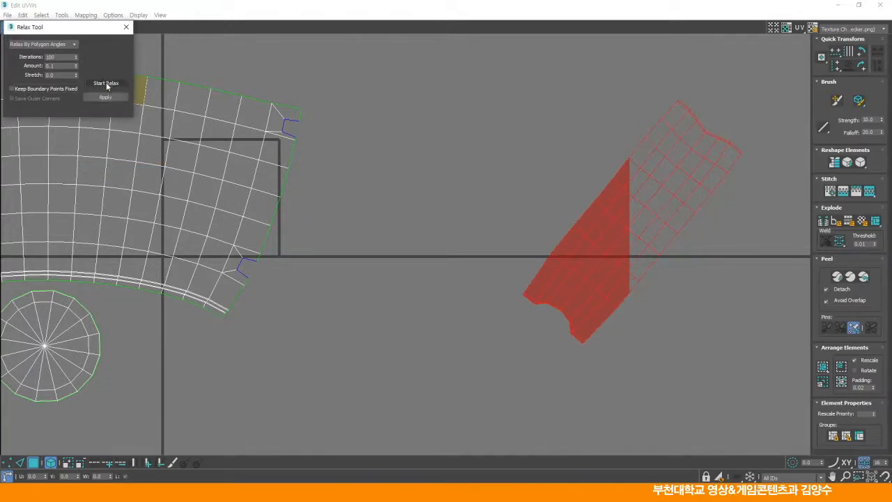
{"action": "left_click", "coordinate": [126, 27]}
{"action": "left_click", "coordinate": [423, 166]}
Pick the two corner polygons at the handle shell's upper end to examine where each lies on the mug's handle.
{"action": "middle_click_drag", "start_coordinate": [498, 161], "coordinate": [555, 210]}
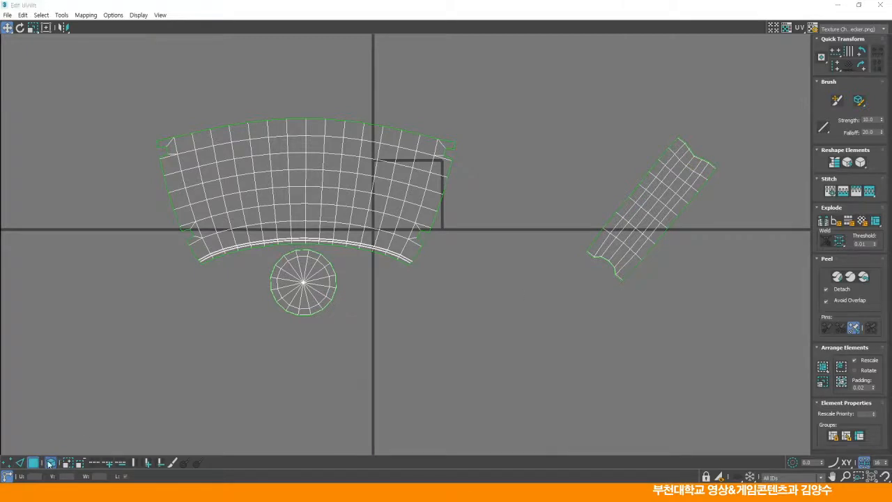
{"action": "left_click", "coordinate": [710, 163]}
{"action": "left_click", "coordinate": [859, 5]}
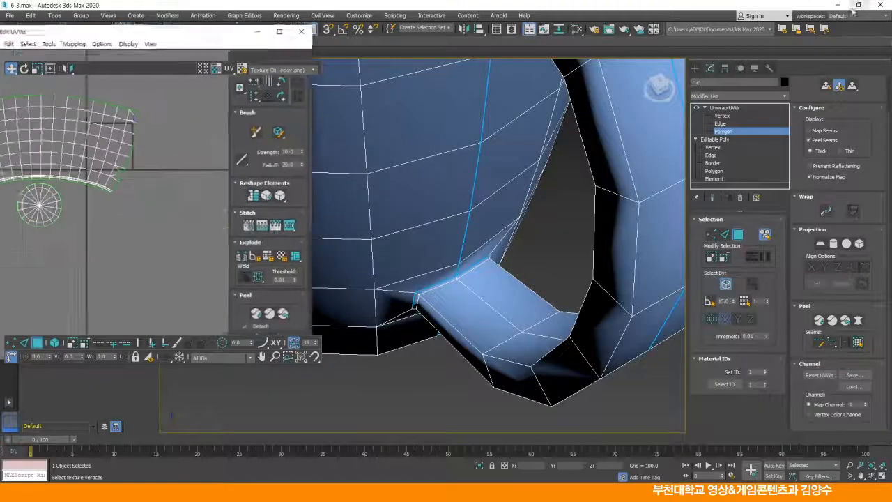
{"action": "middle_click_drag", "start_coordinate": [589, 205], "coordinate": [579, 287], "text": "alt"}
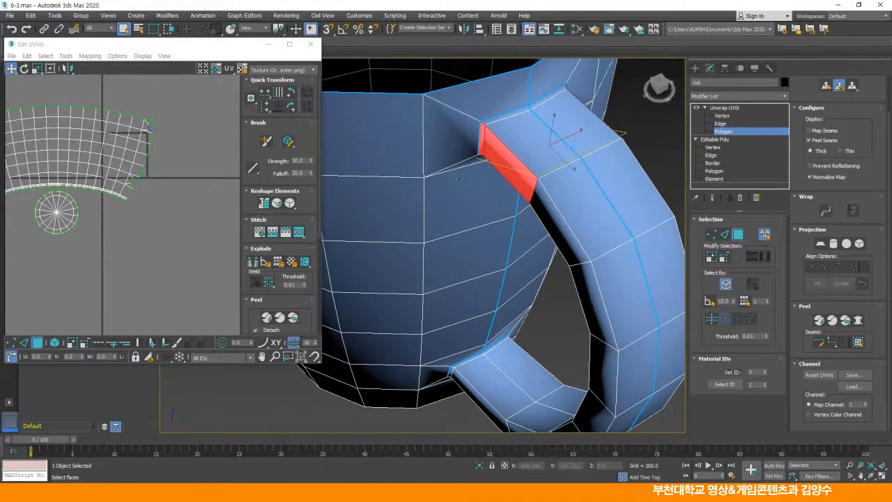
{"action": "middle_click_drag", "start_coordinate": [183, 192], "coordinate": [115, 229]}
{"action": "scroll", "coordinate": [115, 229], "scroll_direction": "up", "scroll_amount": 2}
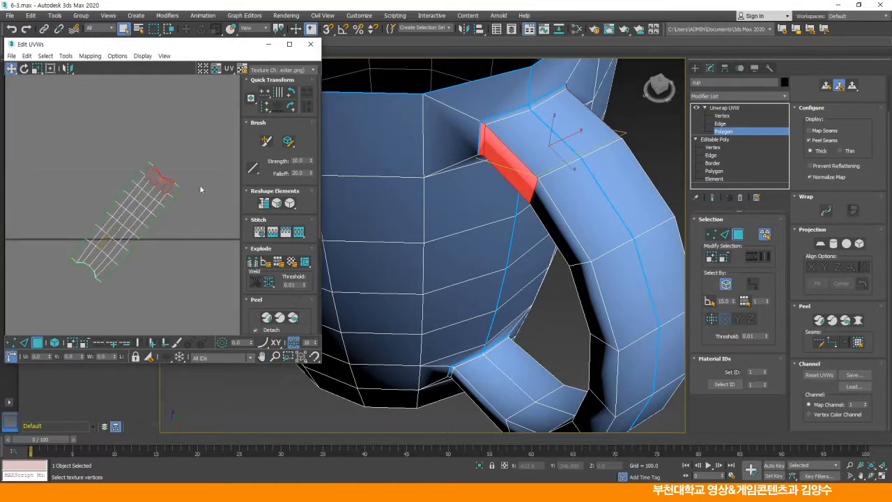
{"action": "left_click", "coordinate": [148, 169]}
{"action": "scroll", "coordinate": [172, 214], "scroll_direction": "up", "scroll_amount": 3}
{"action": "middle_click_drag", "start_coordinate": [172, 215], "coordinate": [203, 200]}
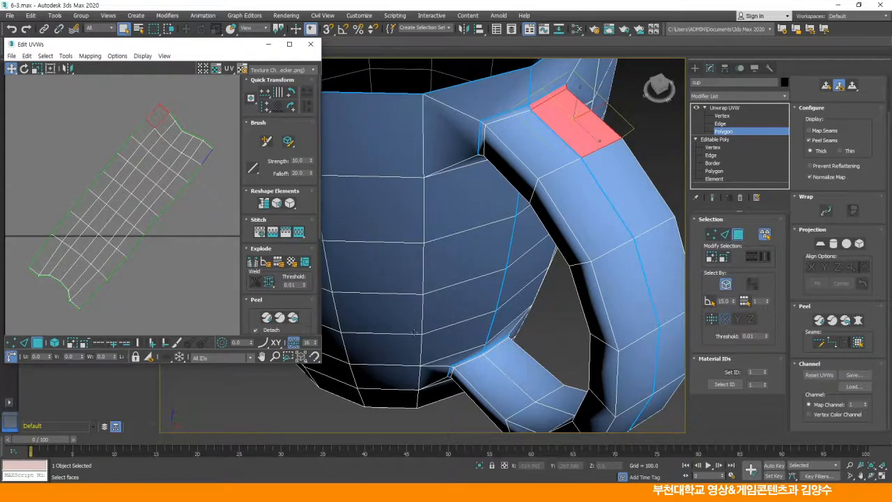
{"action": "left_click", "coordinate": [192, 204]}
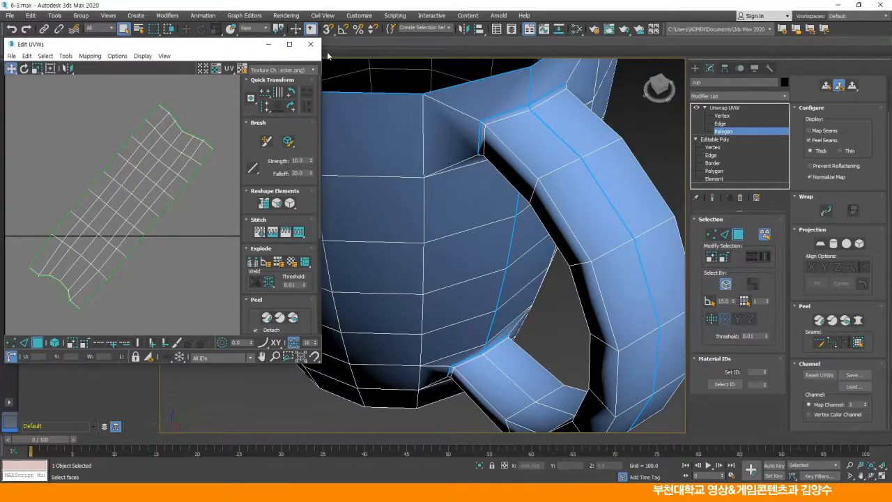
Maximize the UV editor and rotate the whole handle shell about 39 degrees so it stands upright.
{"action": "left_click", "coordinate": [290, 44]}
{"action": "middle_click_drag", "start_coordinate": [381, 230], "coordinate": [290, 207]}
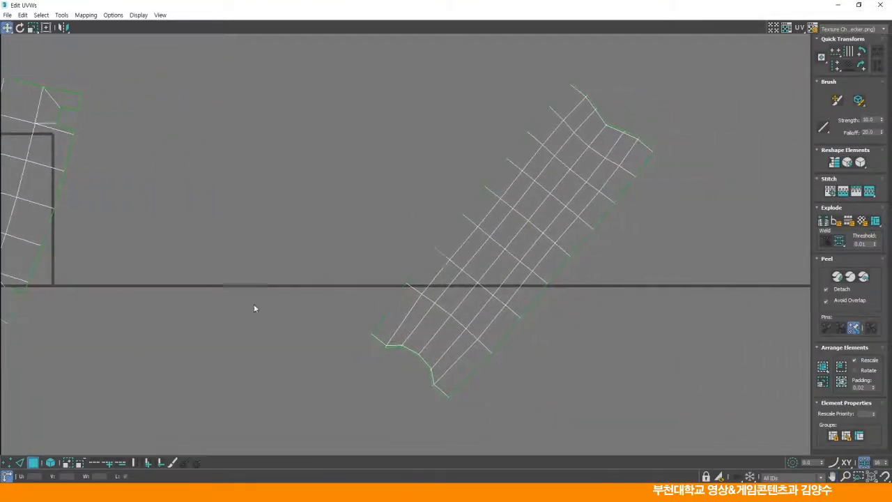
{"action": "left_click", "coordinate": [477, 284]}
{"action": "left_click", "coordinate": [20, 27]}
{"action": "mouse_move", "coordinate": [463, 218]}
{"action": "left_mouse_down"}
{"action": "mouse_move", "coordinate": [478, 207]}
{"action": "mouse_move", "coordinate": [475, 227]}
{"action": "left_mouse_up"}
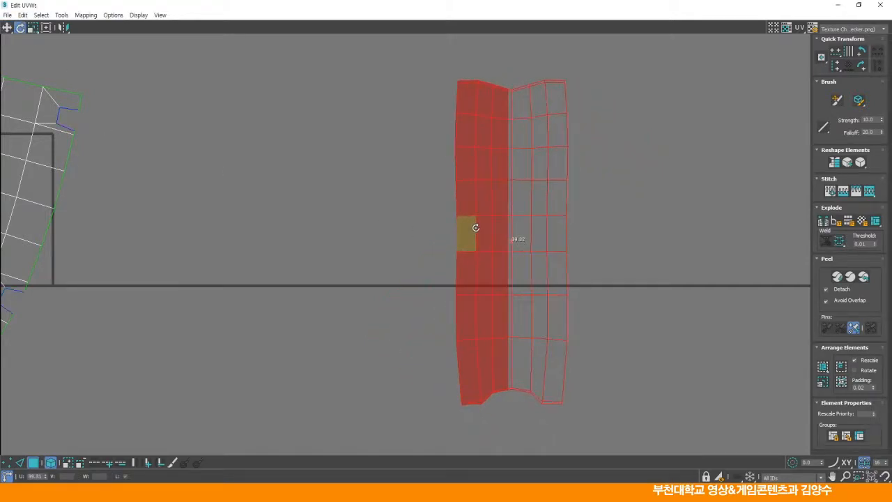
{"action": "left_click", "coordinate": [317, 223]}
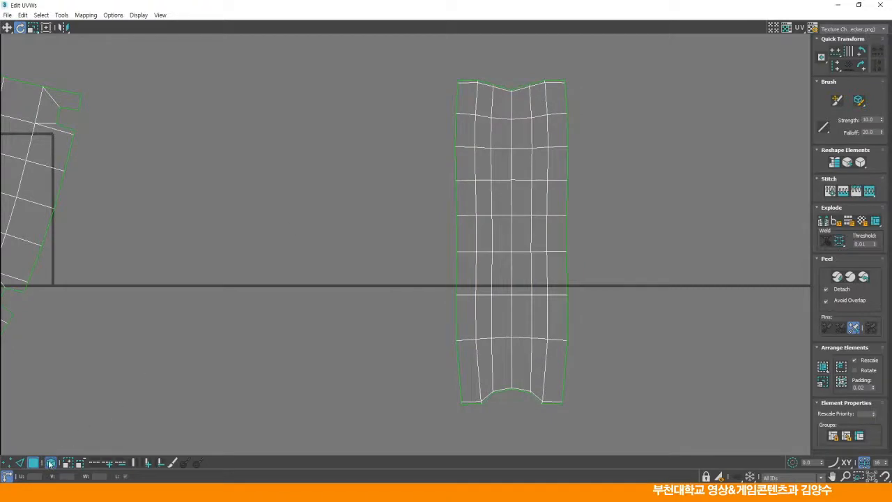
Detach the left half of the handle shell's polygons and move it just beyond the other half's right side.
{"action": "key", "text": "w"}
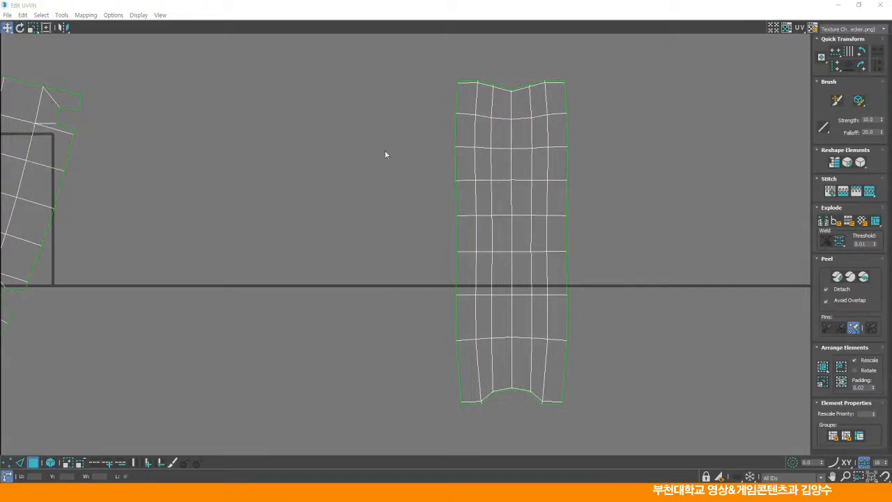
{"action": "left_click_drag", "start_coordinate": [401, 78], "coordinate": [500, 426]}
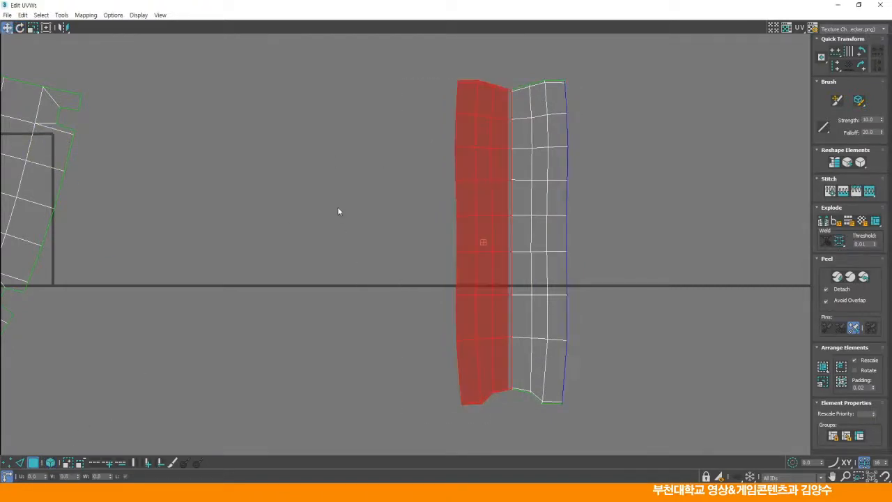
{"action": "right_click", "coordinate": [337, 209]}
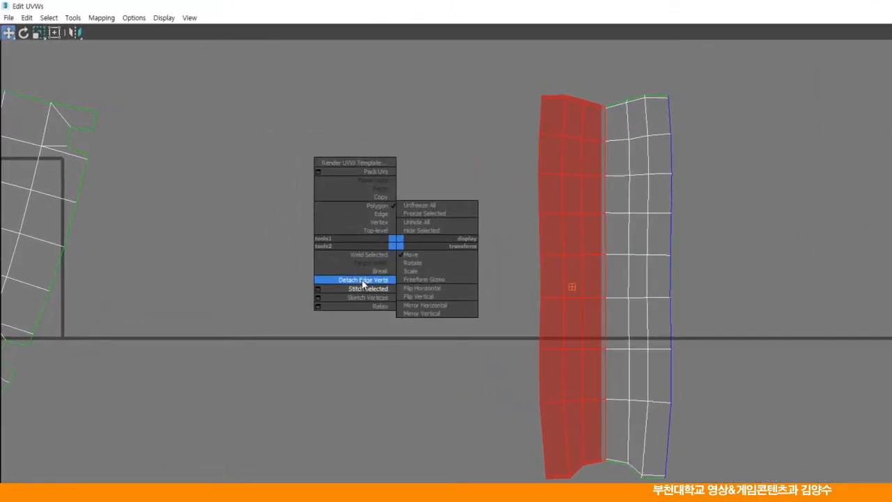
{"action": "left_click", "coordinate": [362, 279]}
{"action": "left_click_drag", "start_coordinate": [566, 285], "coordinate": [715, 286]}
{"action": "left_click", "coordinate": [789, 259]}
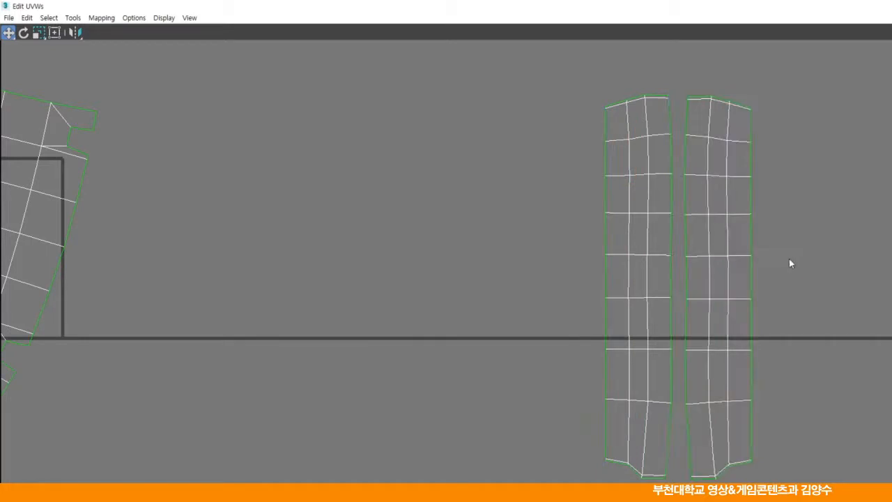
{"action": "middle_click_drag", "start_coordinate": [779, 256], "coordinate": [637, 254]}
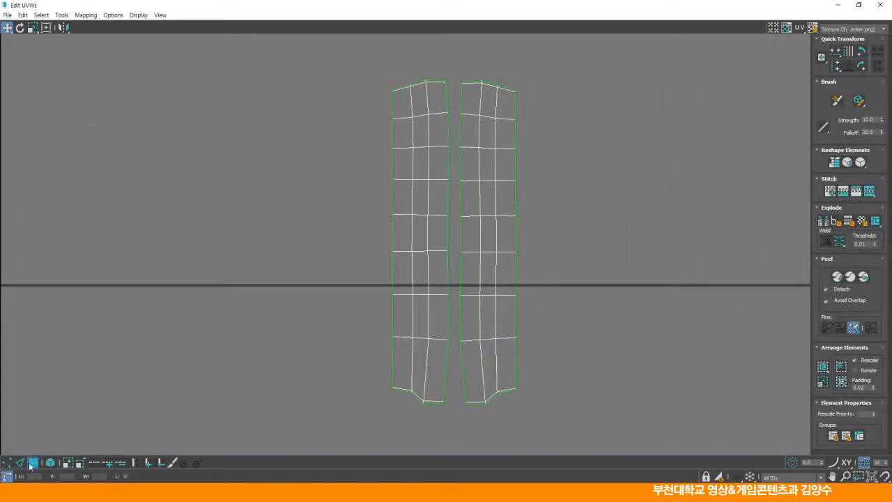
Stitch the two handle halves together along their facing lengthwise edges.
{"action": "left_click", "coordinate": [20, 462]}
{"action": "left_click", "coordinate": [448, 130]}
{"action": "right_click", "coordinate": [278, 149]}
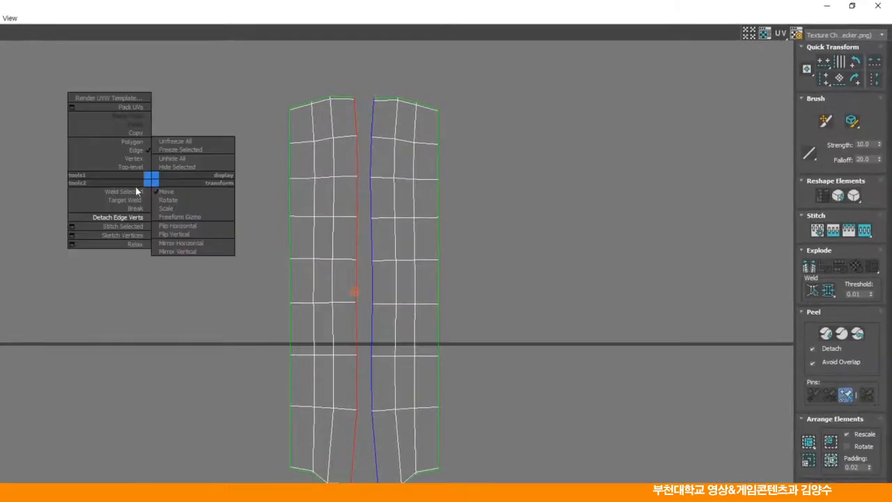
{"action": "left_click", "coordinate": [119, 226]}
{"action": "left_click", "coordinate": [120, 315]}
Select the rejoined handle shell as an element and relax it with Relax By Polygon Angles, closing the Relax Tool.
{"action": "left_click", "coordinate": [32, 463]}
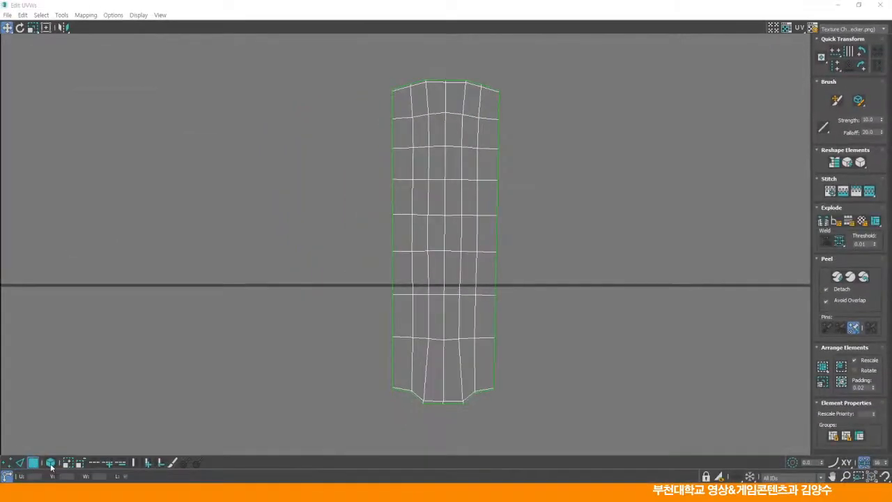
{"action": "left_click", "coordinate": [50, 464]}
{"action": "left_click", "coordinate": [462, 251]}
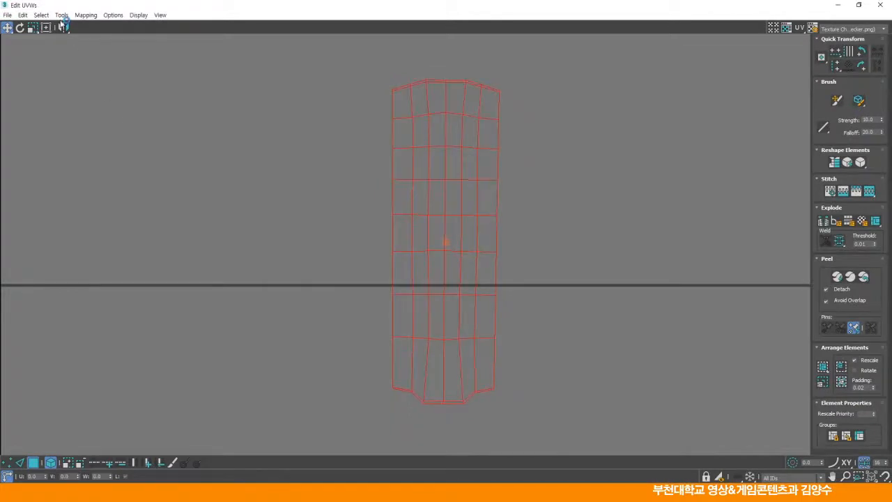
{"action": "left_click", "coordinate": [62, 15]}
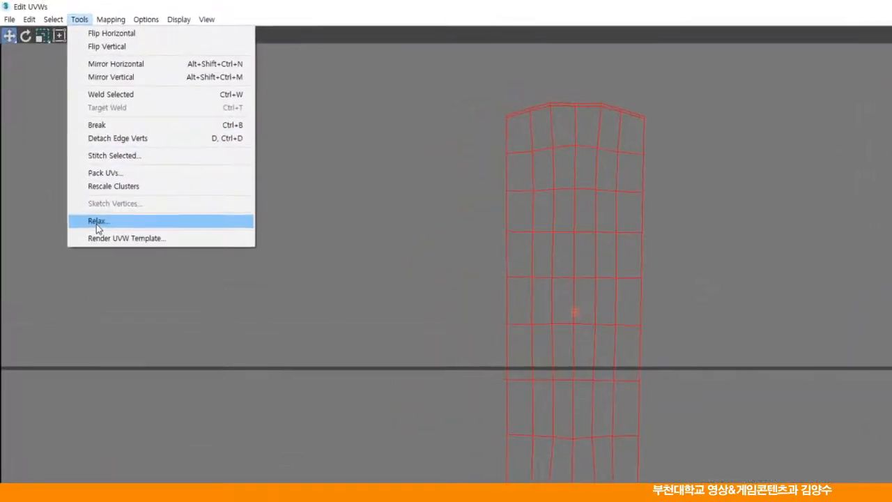
{"action": "left_click", "coordinate": [96, 221]}
{"action": "left_click", "coordinate": [138, 107]}
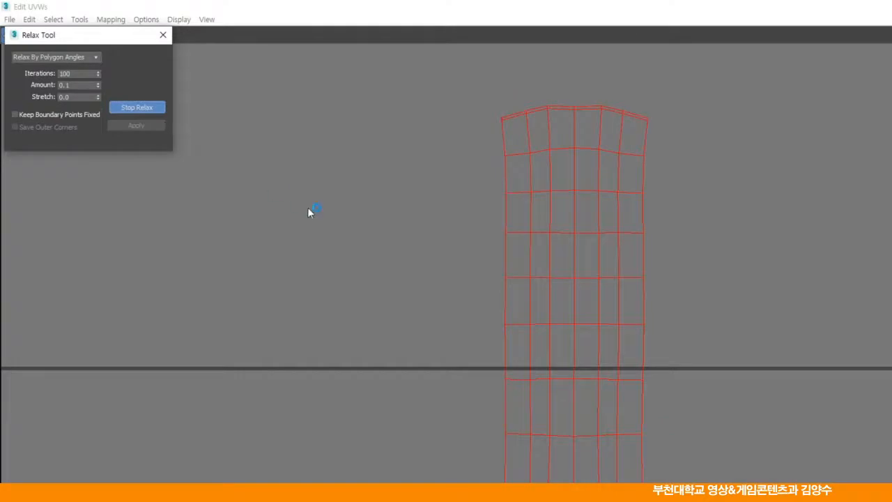
{"action": "left_click", "coordinate": [154, 110]}
{"action": "left_click", "coordinate": [425, 262]}
{"action": "scroll", "coordinate": [426, 262], "scroll_direction": "down", "scroll_amount": 4}
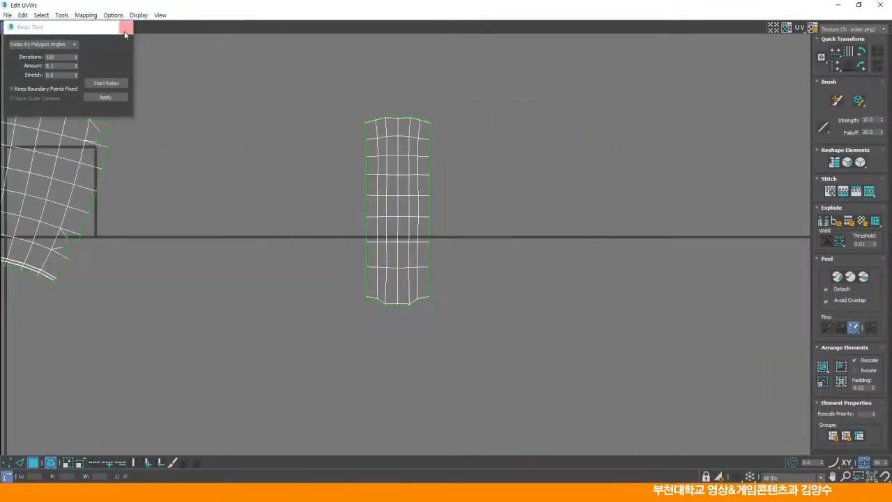
{"action": "left_click", "coordinate": [125, 29]}
Move the handle shell close beside the right end of the cup body's shell.
{"action": "scroll", "coordinate": [391, 170], "scroll_direction": "down", "scroll_amount": 3}
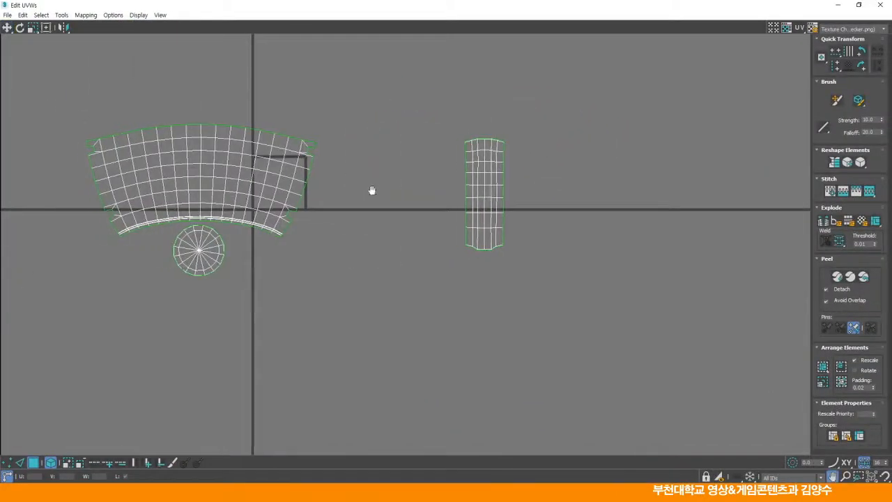
{"action": "middle_click_drag", "start_coordinate": [360, 191], "coordinate": [477, 199]}
{"action": "left_click", "coordinate": [560, 185]}
{"action": "left_click_drag", "start_coordinate": [560, 186], "coordinate": [424, 185]}
{"action": "left_click", "coordinate": [349, 288]}
{"action": "middle_click_drag", "start_coordinate": [369, 278], "coordinate": [426, 276]}
Select the cup body, base disc and handle shells and relax them together with Relax By Polygon Angles, clearing the selection.
{"action": "left_click_drag", "start_coordinate": [145, 86], "coordinate": [519, 299]}
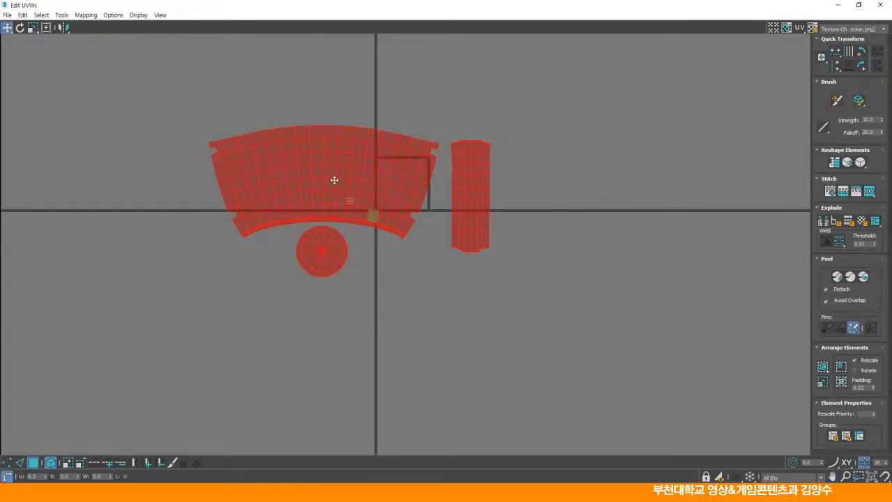
{"action": "left_click", "coordinate": [61, 15]}
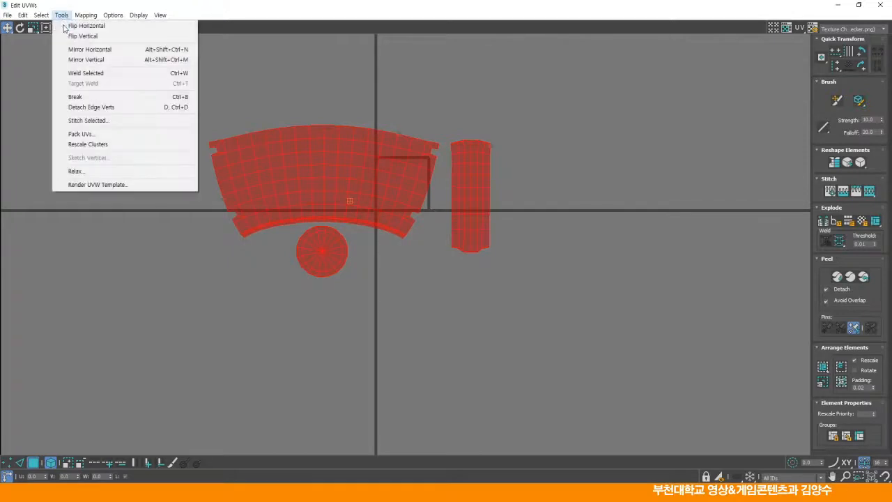
{"action": "left_click", "coordinate": [79, 172]}
{"action": "left_click", "coordinate": [99, 84]}
{"action": "left_click", "coordinate": [100, 85]}
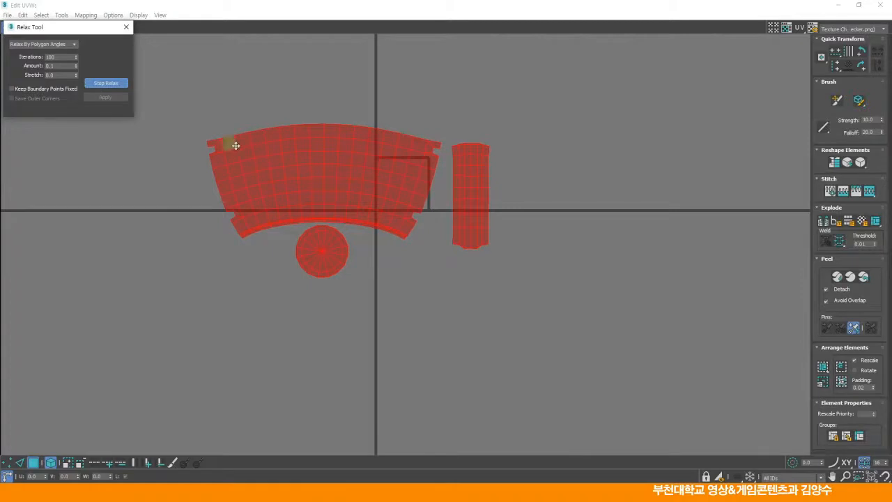
{"action": "left_click", "coordinate": [106, 84]}
{"action": "left_click", "coordinate": [125, 26]}
{"action": "left_click", "coordinate": [129, 72]}
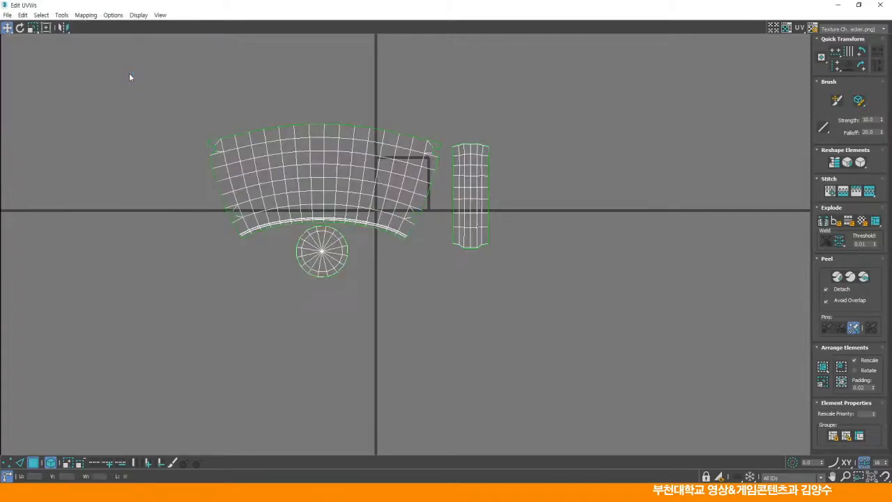
Move the base disc shell and the handle shell side by side beneath the cup body's shell.
{"action": "middle_click_drag", "start_coordinate": [315, 201], "coordinate": [425, 160]}
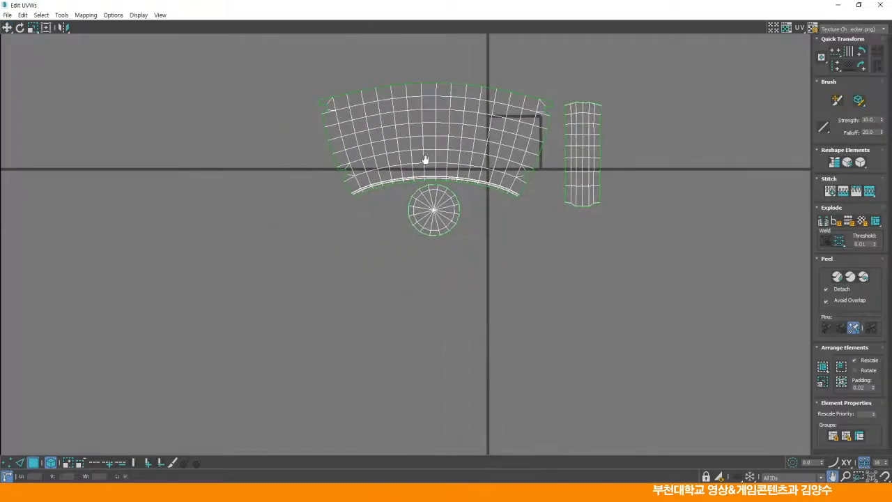
{"action": "middle_click_drag", "start_coordinate": [444, 153], "coordinate": [453, 133]}
{"action": "left_click_drag", "start_coordinate": [439, 193], "coordinate": [392, 205]}
{"action": "left_click_drag", "start_coordinate": [589, 137], "coordinate": [473, 233]}
Rotate the handle shell a quarter turn so it lies horizontally, and place it beside the base disc.
{"action": "left_click", "coordinate": [20, 27]}
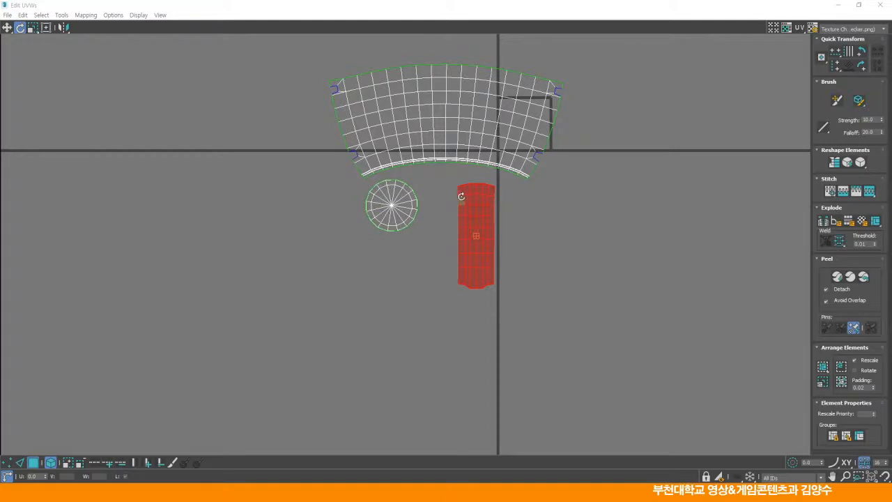
{"action": "left_click_drag", "start_coordinate": [468, 191], "coordinate": [437, 237]}
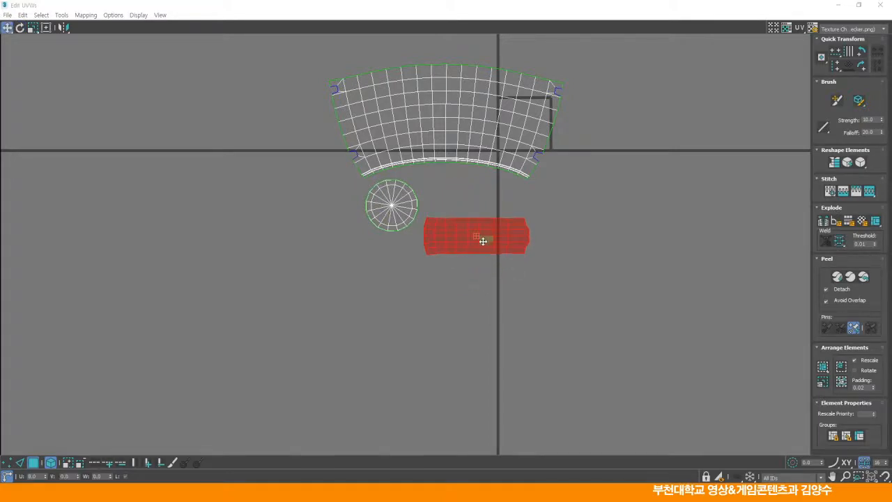
{"action": "left_click_drag", "start_coordinate": [483, 241], "coordinate": [485, 210]}
{"action": "left_click", "coordinate": [486, 239]}
Select all three shells, shift them towards the UV tile and scale them down together to about the tile's width.
{"action": "middle_click_drag", "start_coordinate": [386, 213], "coordinate": [397, 236]}
{"action": "left_click_drag", "start_coordinate": [296, 81], "coordinate": [617, 305]}
{"action": "left_click_drag", "start_coordinate": [452, 159], "coordinate": [535, 145]}
{"action": "scroll", "coordinate": [550, 153], "scroll_direction": "up", "scroll_amount": 2}
{"action": "middle_click_drag", "start_coordinate": [549, 154], "coordinate": [453, 219]}
{"action": "left_click", "coordinate": [32, 27]}
{"action": "left_click_drag", "start_coordinate": [415, 175], "coordinate": [443, 342]}
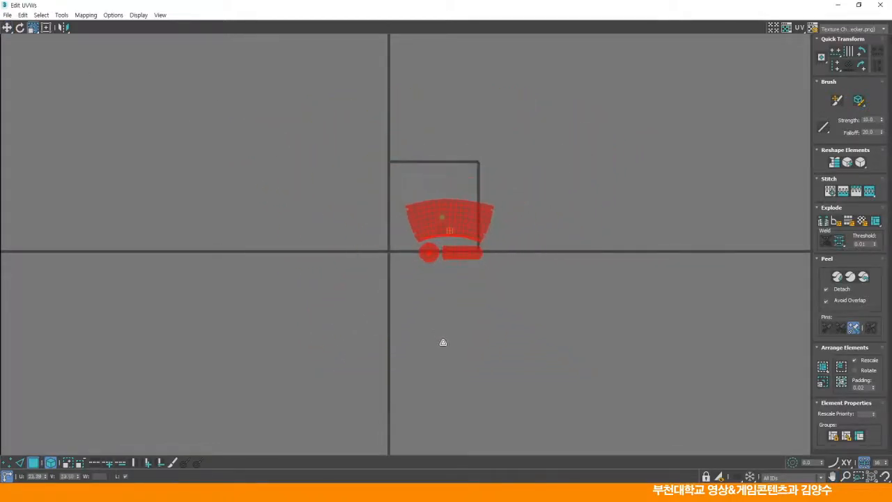
Move the three selected shells together until they all fit inside the UV tile.
{"action": "middle_click_drag", "start_coordinate": [452, 263], "coordinate": [453, 251]}
{"action": "scroll", "coordinate": [453, 244], "scroll_direction": "up", "scroll_amount": 5}
{"action": "middle_click_drag", "start_coordinate": [440, 192], "coordinate": [437, 269]}
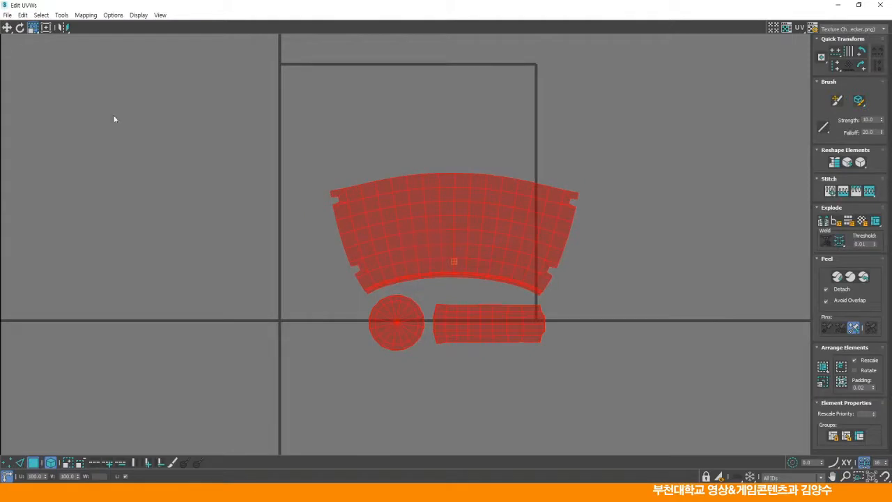
{"action": "left_click", "coordinate": [6, 26]}
{"action": "left_click_drag", "start_coordinate": [402, 220], "coordinate": [402, 169]}
{"action": "middle_click_drag", "start_coordinate": [342, 191], "coordinate": [350, 203]}
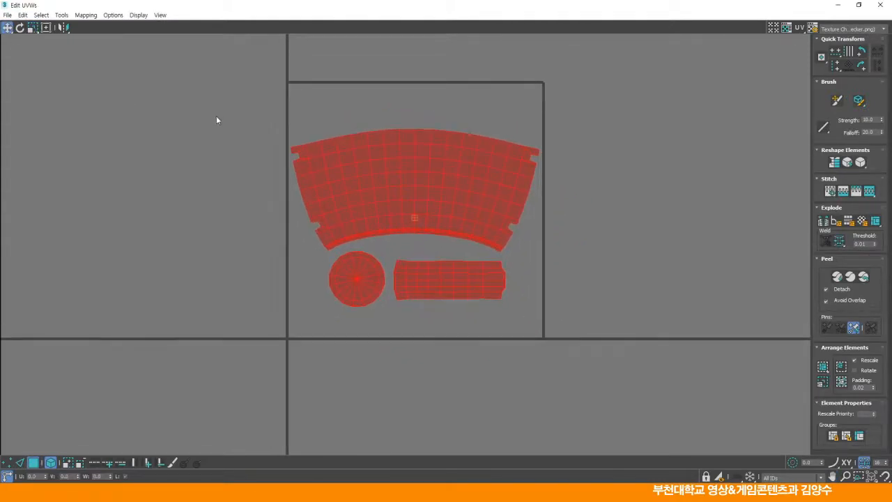
Space out the cup body, base disc and handle shells evenly within the UV tile, and clear the selection.
{"action": "left_click", "coordinate": [408, 179]}
{"action": "left_click_drag", "start_coordinate": [408, 179], "coordinate": [410, 170]}
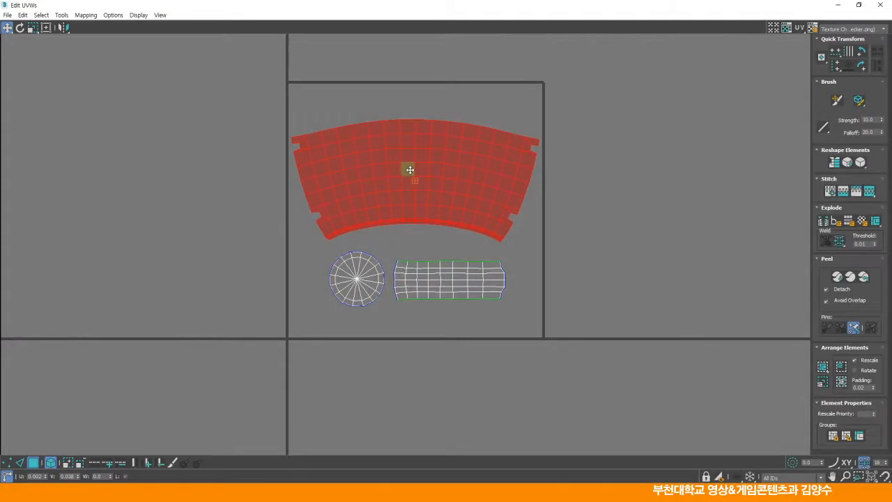
{"action": "left_click_drag", "start_coordinate": [351, 283], "coordinate": [342, 290]}
{"action": "left_click_drag", "start_coordinate": [431, 289], "coordinate": [431, 296]}
{"action": "left_click_drag", "start_coordinate": [434, 215], "coordinate": [434, 207]}
{"action": "left_click_drag", "start_coordinate": [350, 287], "coordinate": [344, 282]}
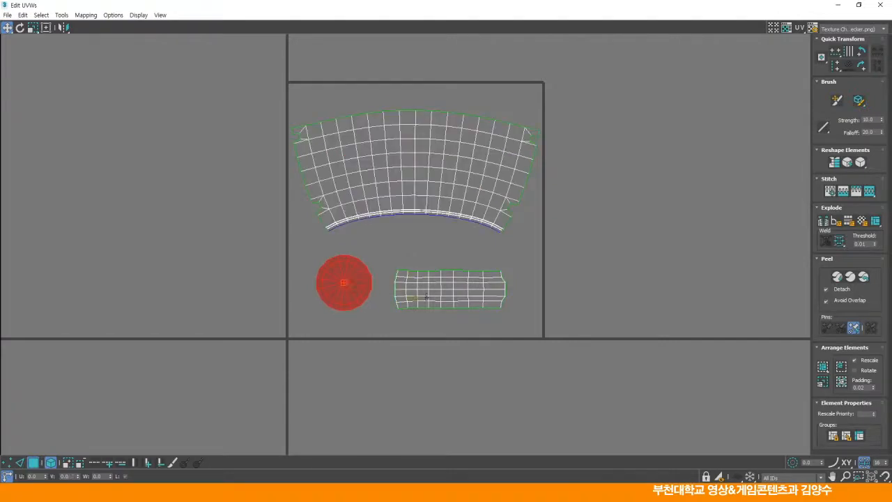
{"action": "left_click_drag", "start_coordinate": [432, 297], "coordinate": [431, 293]}
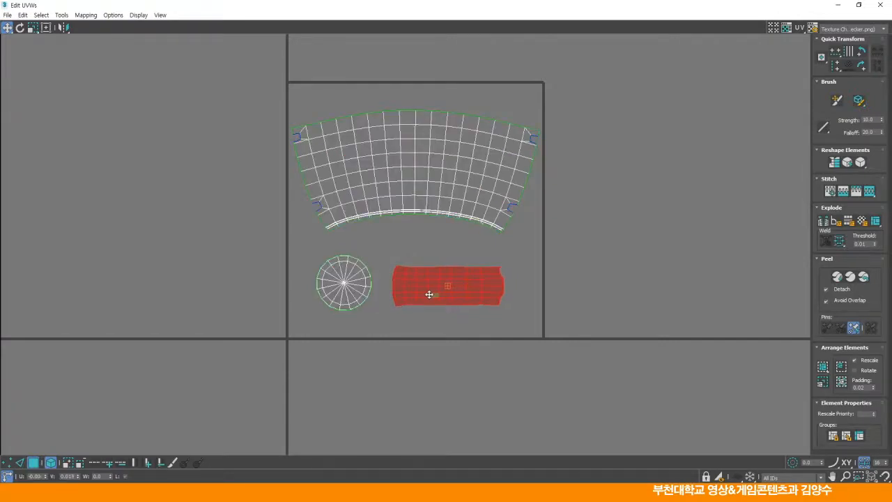
{"action": "left_click", "coordinate": [576, 263]}
Save the UV layout as a UVW file named cup in the 6th folder.
{"action": "scroll", "coordinate": [530, 232], "scroll_direction": "up", "scroll_amount": 5}
{"action": "middle_click_drag", "start_coordinate": [534, 243], "coordinate": [579, 261]}
{"action": "left_click", "coordinate": [7, 15]}
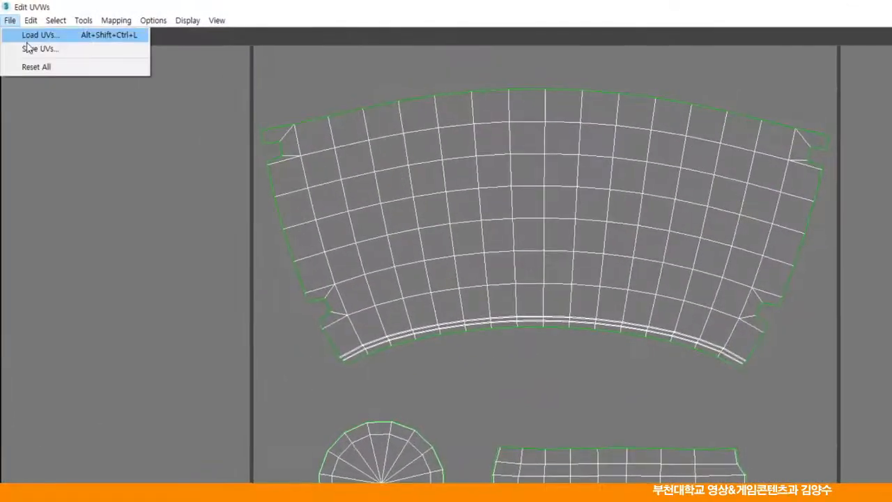
{"action": "left_click", "coordinate": [36, 49]}
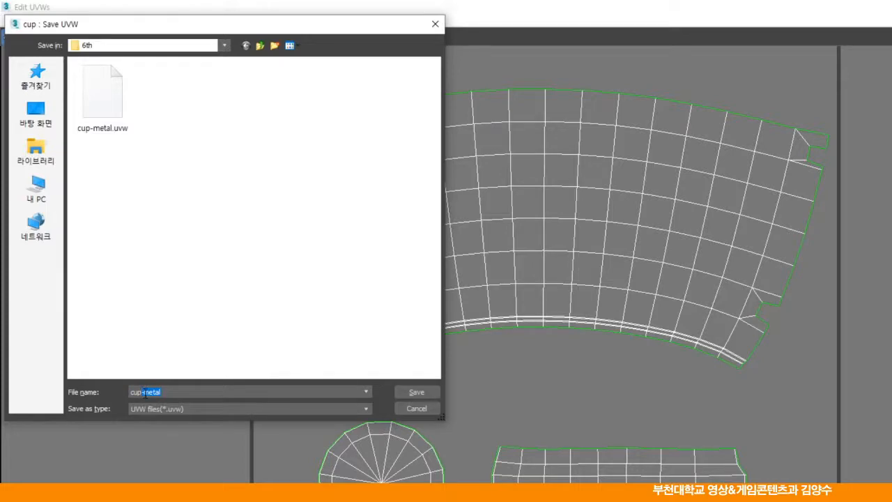
{"action": "key", "text": "BackSpace"}
{"action": "left_click", "coordinate": [397, 342]}
{"action": "left_click", "coordinate": [418, 393]}
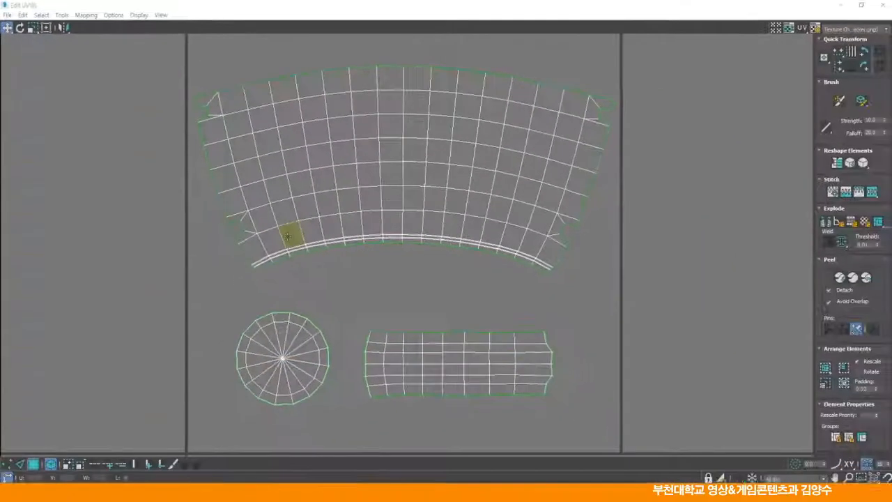
Render the UVW template at 1024 × 1024 and bring the rendered map fully into view.
{"action": "scroll", "coordinate": [315, 239], "scroll_direction": "down", "scroll_amount": 2}
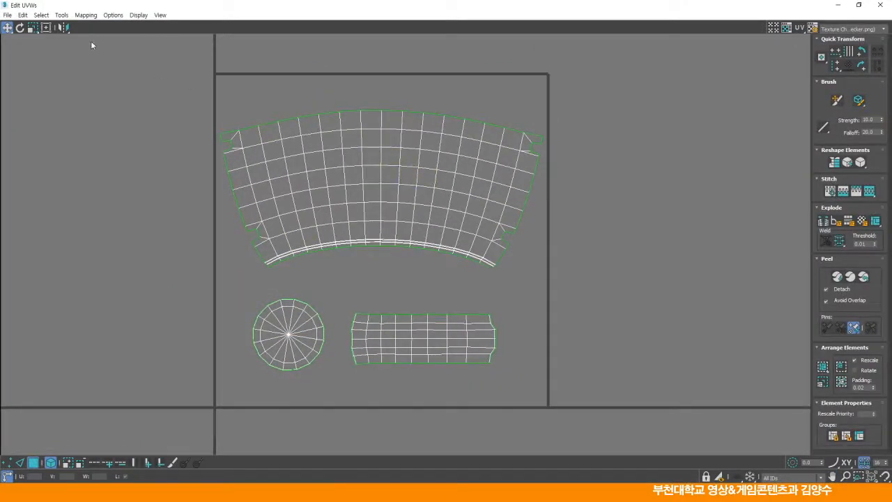
{"action": "left_click", "coordinate": [61, 15]}
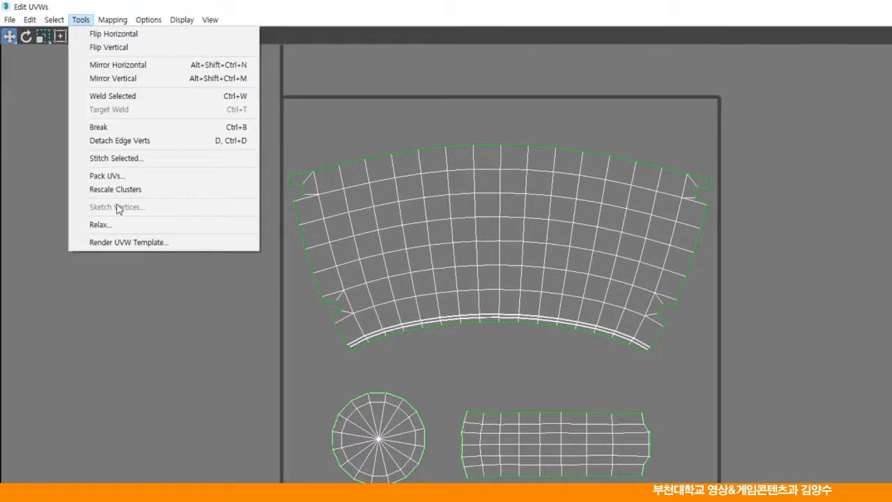
{"action": "left_click", "coordinate": [120, 243]}
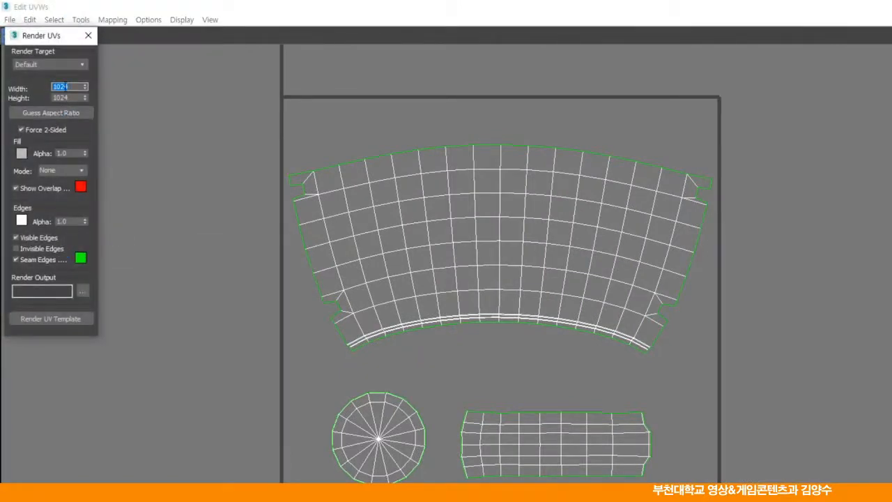
{"action": "left_click", "coordinate": [44, 318]}
{"action": "left_click_drag", "start_coordinate": [824, 9], "coordinate": [430, 23]}
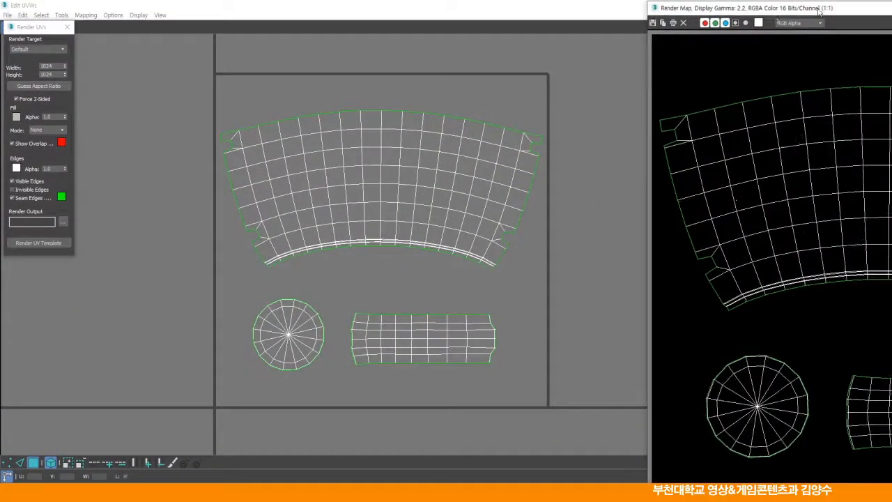
Save the rendered UV map as a JPEG named cup in the 6th folder at quality 100, and close the render window.
{"action": "left_click", "coordinate": [265, 37]}
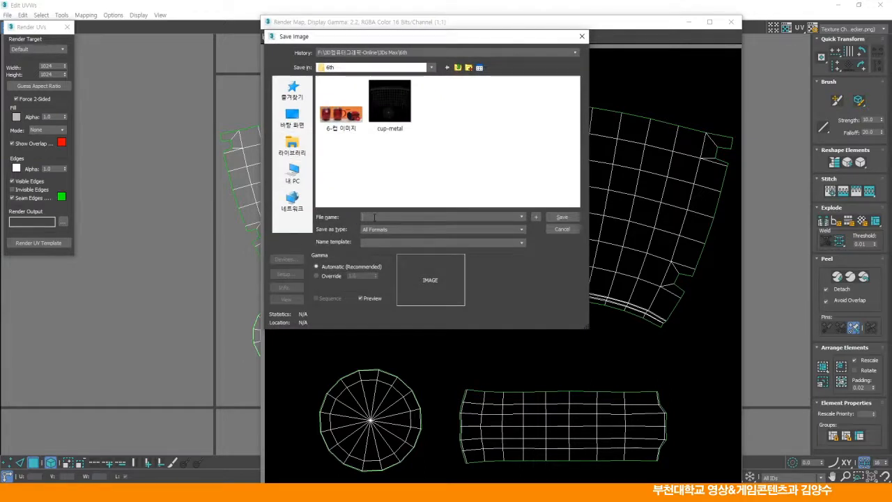
{"action": "type", "text": "cup"}
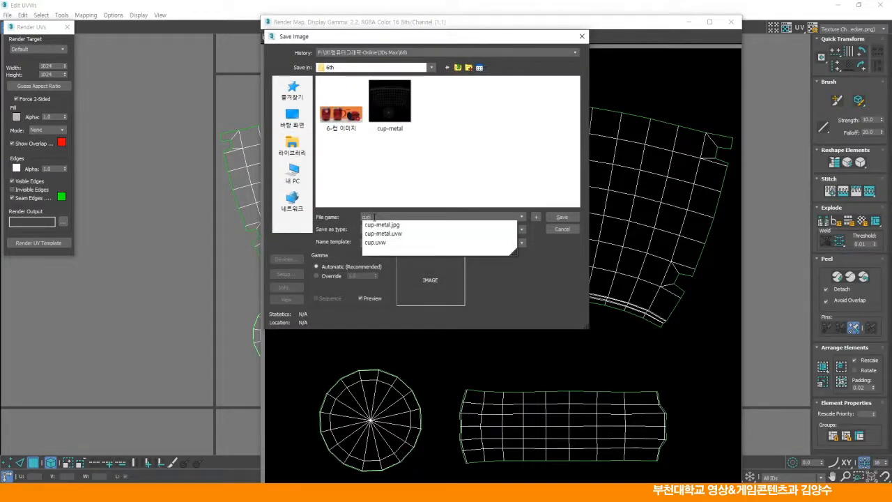
{"action": "left_click", "coordinate": [427, 229]}
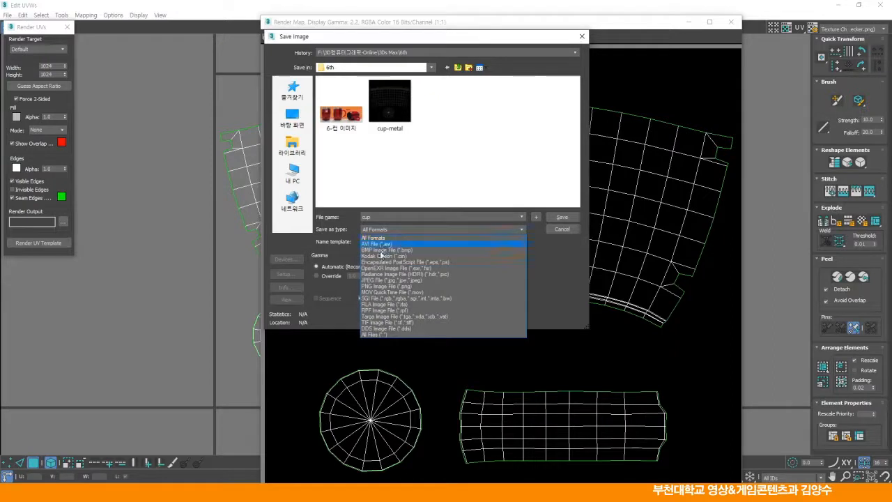
{"action": "left_click", "coordinate": [382, 281]}
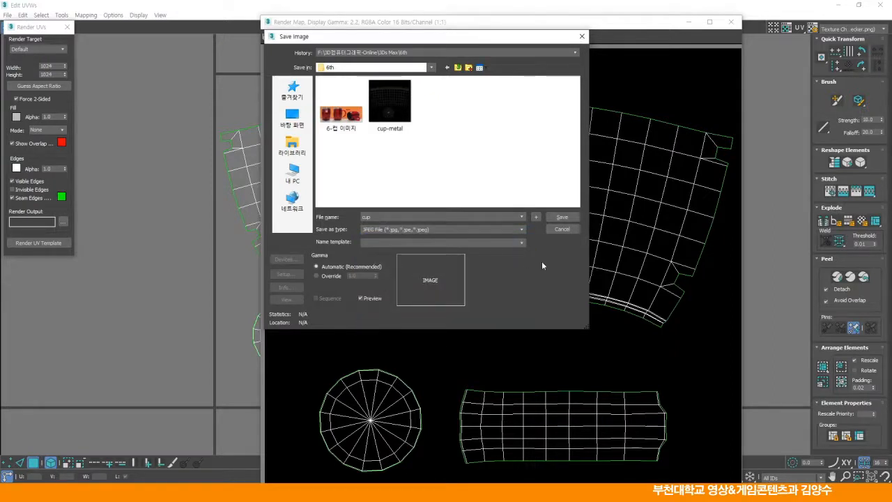
{"action": "left_click", "coordinate": [562, 217]}
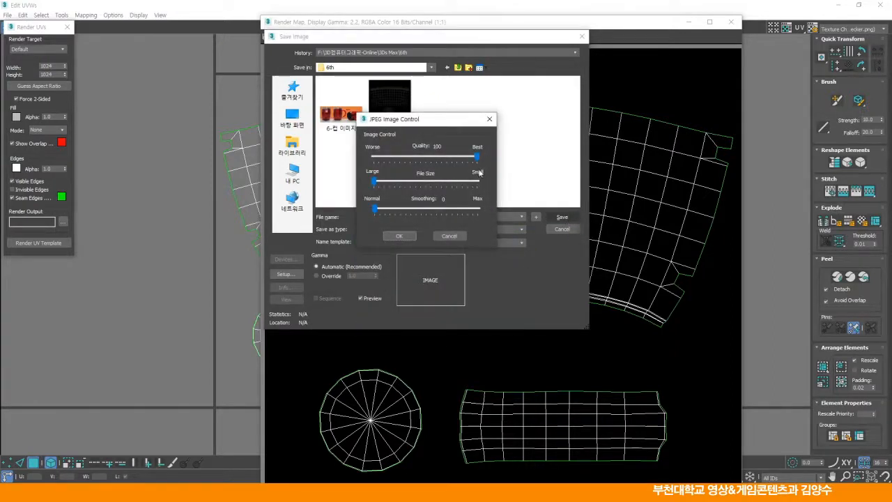
{"action": "left_click", "coordinate": [399, 236]}
{"action": "left_click_drag", "start_coordinate": [632, 28], "coordinate": [593, 18]}
{"action": "left_click", "coordinate": [698, 14]}
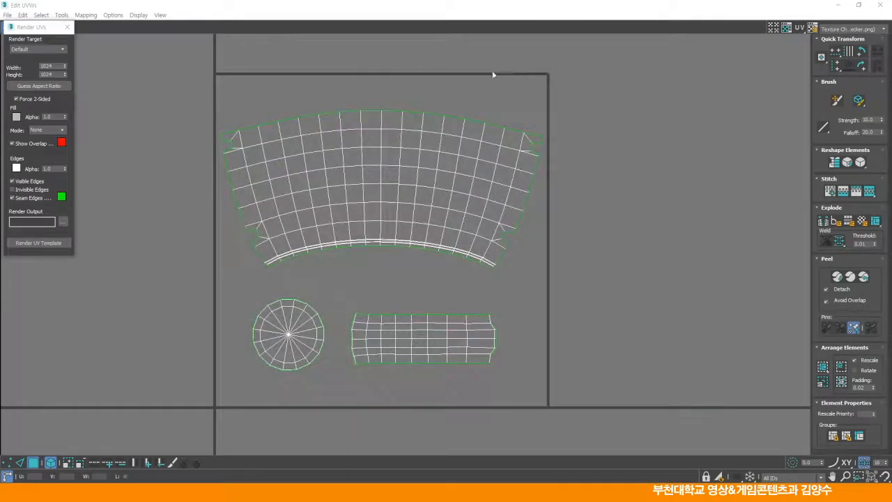
Close the template rendering settings and the UV editor, and return to the top level of the cup's Unwrap UVW modifier.
{"action": "left_click", "coordinate": [67, 26]}
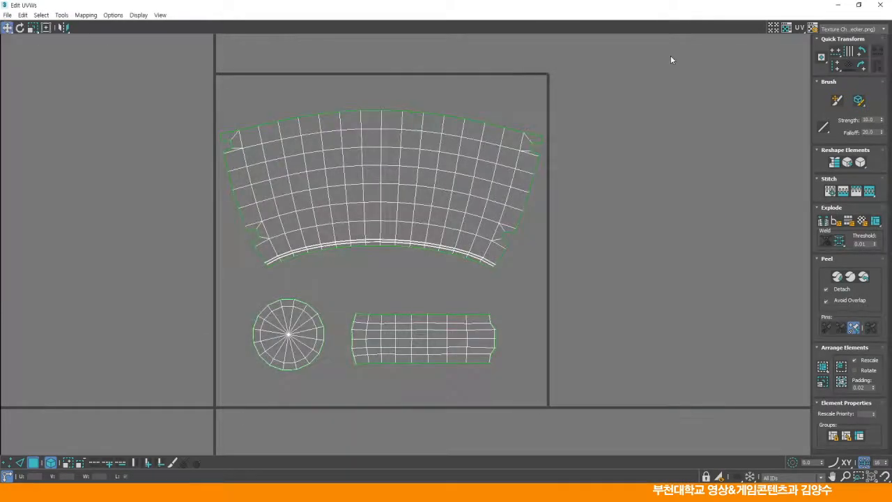
{"action": "left_click", "coordinate": [864, 7]}
{"action": "left_click", "coordinate": [315, 42]}
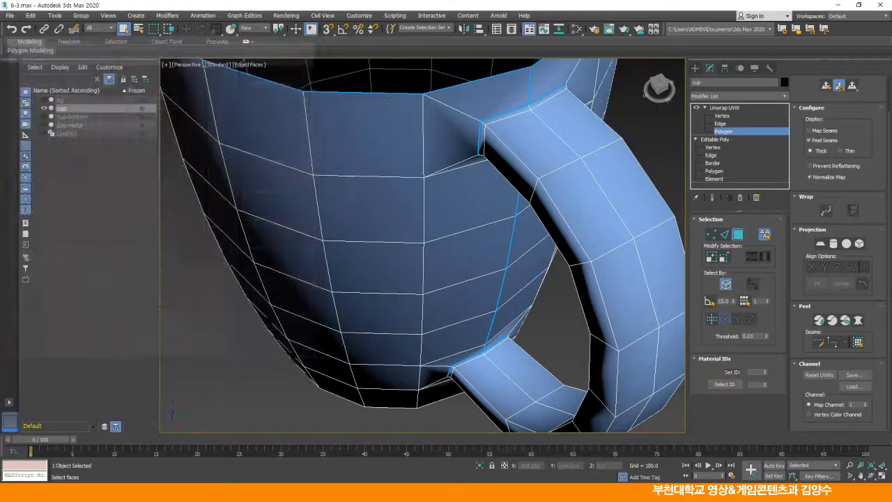
{"action": "left_click", "coordinate": [732, 108]}
Unhide all objects in the scene with the mug's underside in view.
{"action": "scroll", "coordinate": [492, 169], "scroll_direction": "down", "scroll_amount": 5}
{"action": "middle_click_drag", "start_coordinate": [487, 172], "coordinate": [435, 216]}
{"action": "right_click", "coordinate": [549, 216]}
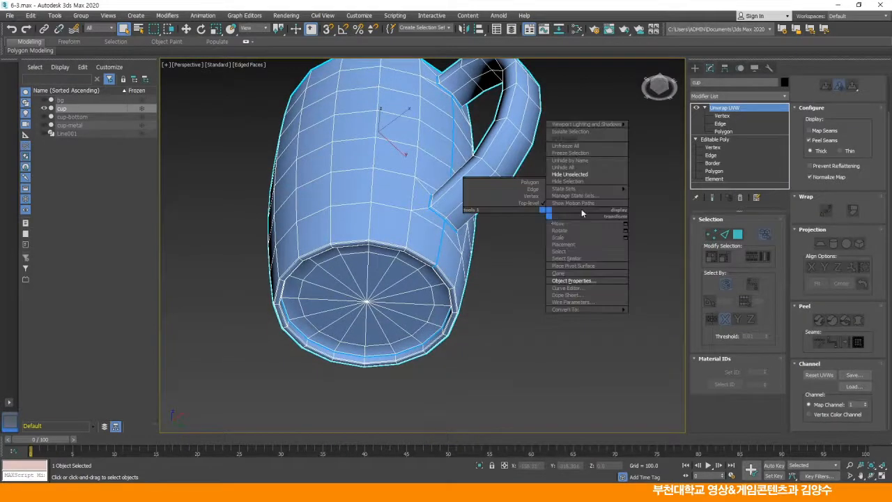
{"action": "left_click", "coordinate": [564, 168]}
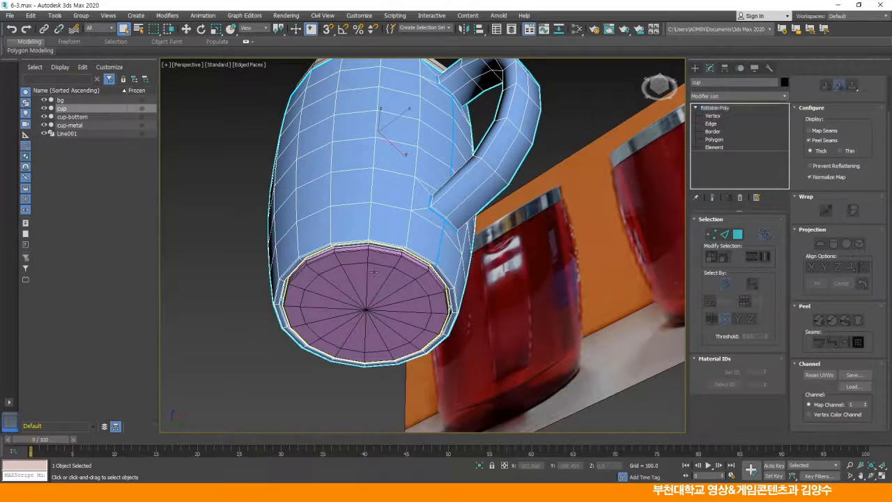
Select the cup-bottom object and hide all unselected objects.
{"action": "left_click", "coordinate": [374, 272]}
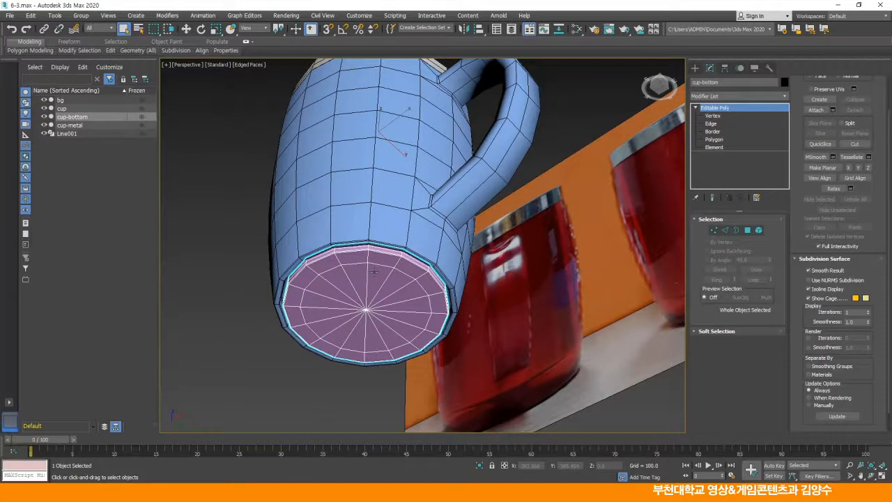
{"action": "right_click", "coordinate": [374, 272]}
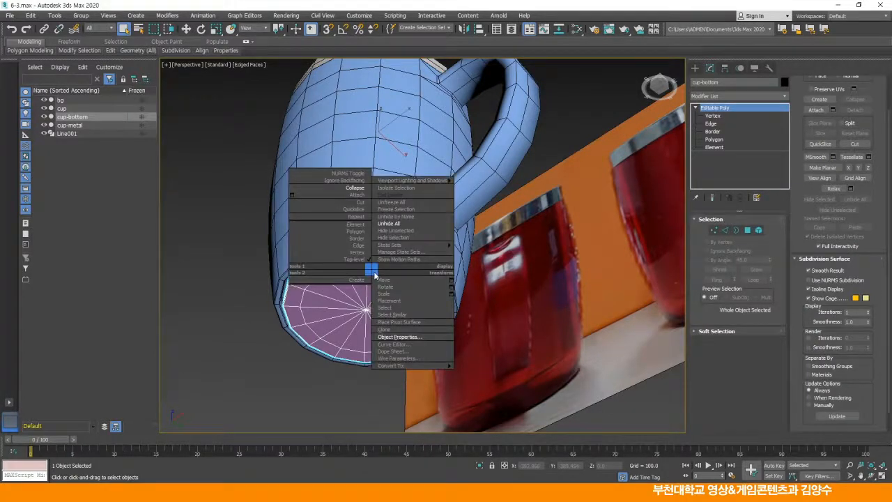
{"action": "left_click", "coordinate": [395, 230]}
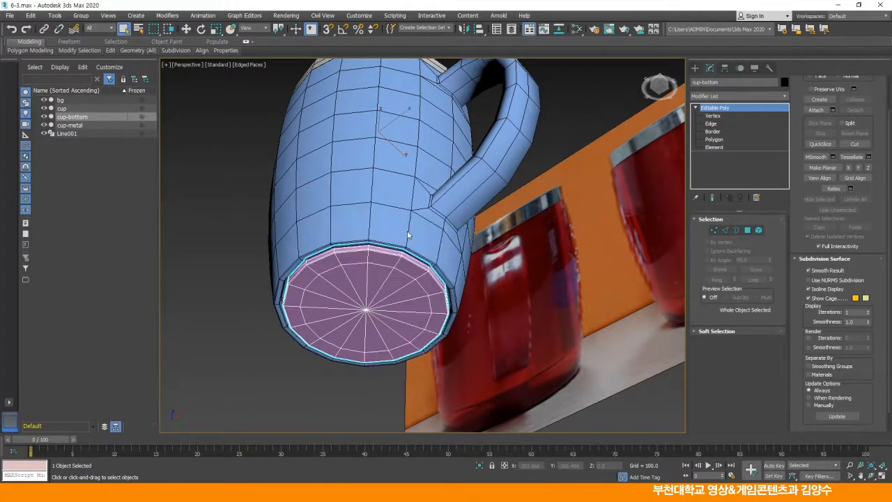
Isolate the cup-bottom object, add an Unwrap UVW modifier to it, and expand its sub-object levels.
{"action": "left_click", "coordinate": [497, 309]}
{"action": "middle_click_drag", "start_coordinate": [442, 261], "coordinate": [428, 247], "text": "alt"}
{"action": "scroll", "coordinate": [434, 237], "scroll_direction": "up", "scroll_amount": 3}
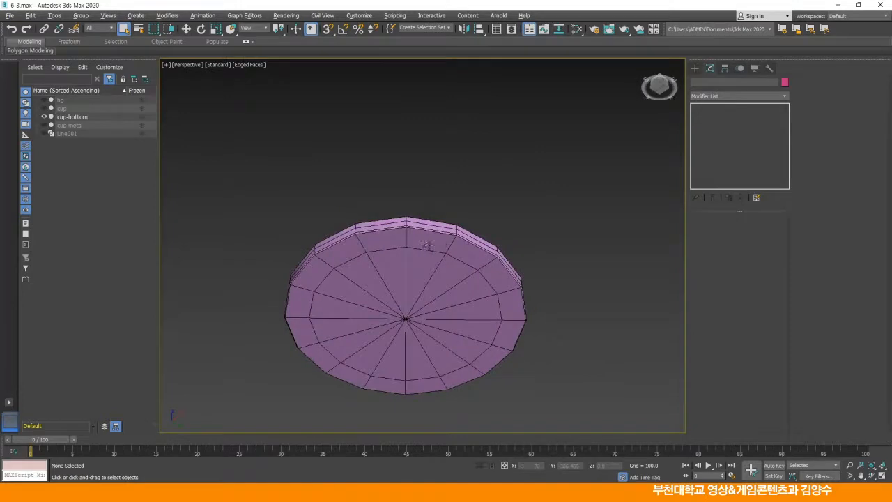
{"action": "left_click", "coordinate": [432, 243]}
{"action": "left_click", "coordinate": [781, 98]}
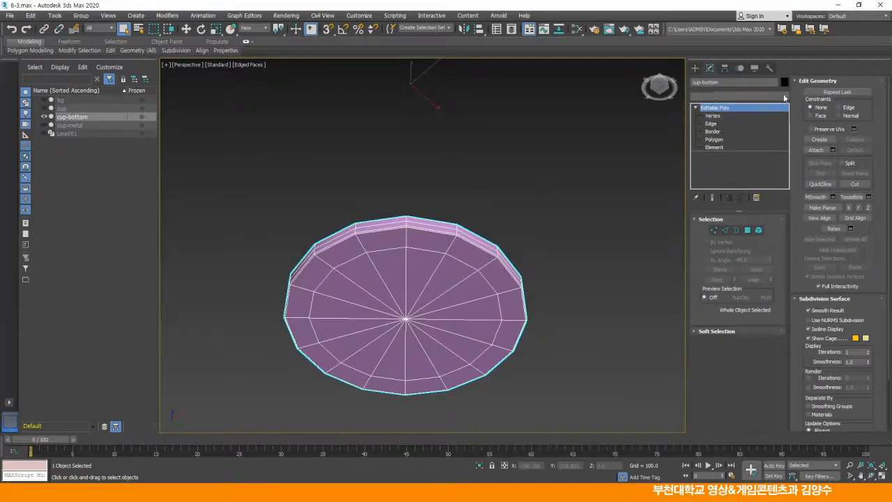
{"action": "left_click_drag", "start_coordinate": [785, 174], "coordinate": [781, 371]}
{"action": "left_click", "coordinate": [723, 358]}
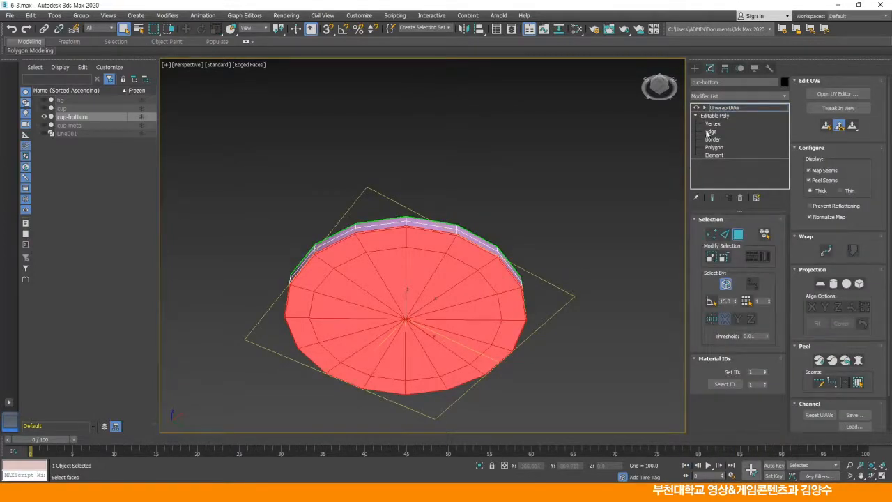
{"action": "left_click", "coordinate": [705, 108]}
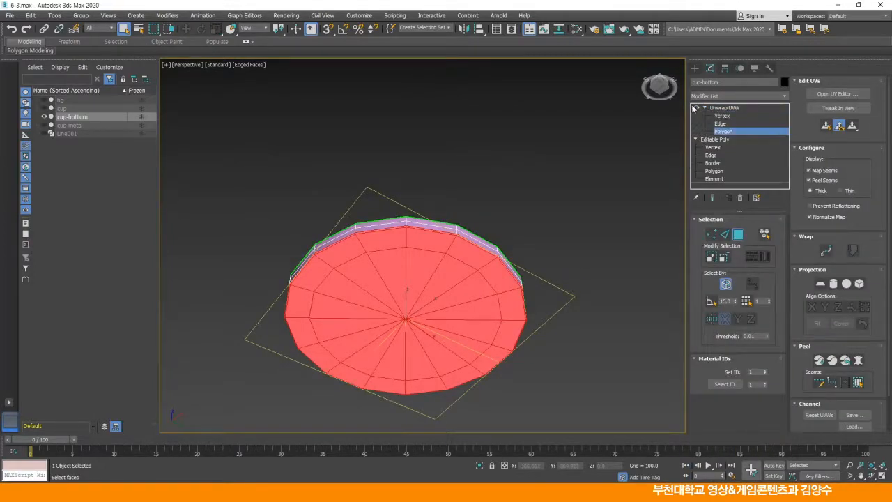
Clear the face selection and turn off the Map Seams display in the Unwrap UVW settings.
{"action": "left_click", "coordinate": [572, 222]}
{"action": "middle_click_drag", "start_coordinate": [564, 216], "coordinate": [507, 180], "text": "alt"}
{"action": "scroll", "coordinate": [488, 264], "scroll_direction": "up", "scroll_amount": 4}
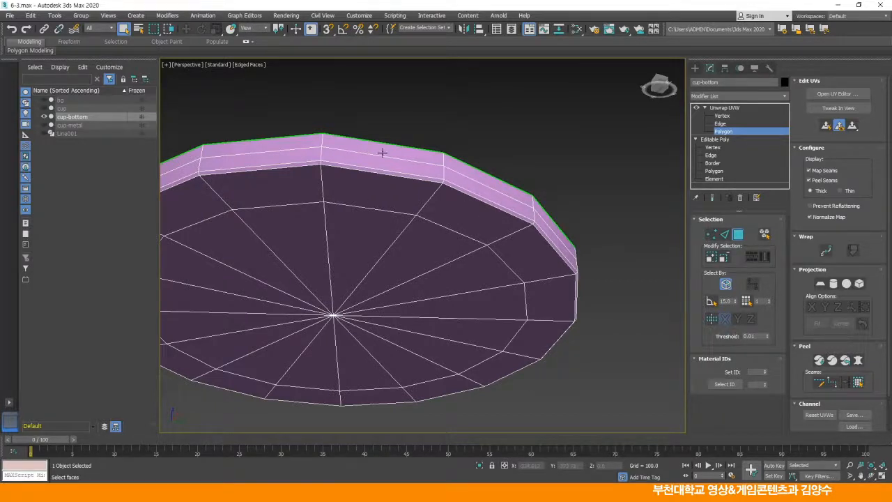
{"action": "scroll", "coordinate": [487, 230], "scroll_direction": "down", "scroll_amount": 2}
{"action": "mouse_move", "coordinate": [488, 231]}
{"action": "middle_mouse_down"}
{"action": "mouse_move", "coordinate": [509, 230]}
{"action": "mouse_move", "coordinate": [499, 230]}
{"action": "middle_mouse_up"}
{"action": "left_click", "coordinate": [810, 171]}
Draw a point-to-point peel seam all the way around the bottom rim edge of the disc.
{"action": "left_click", "coordinate": [831, 383]}
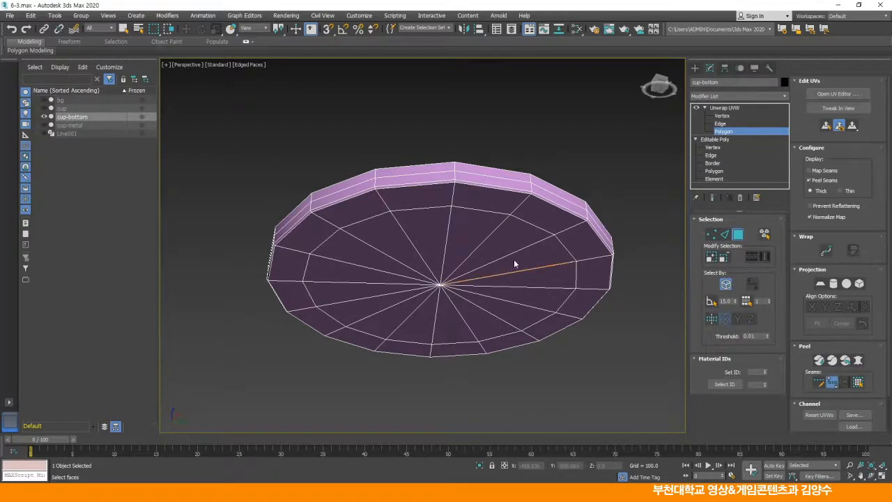
{"action": "scroll", "coordinate": [442, 203], "scroll_direction": "up", "scroll_amount": 3}
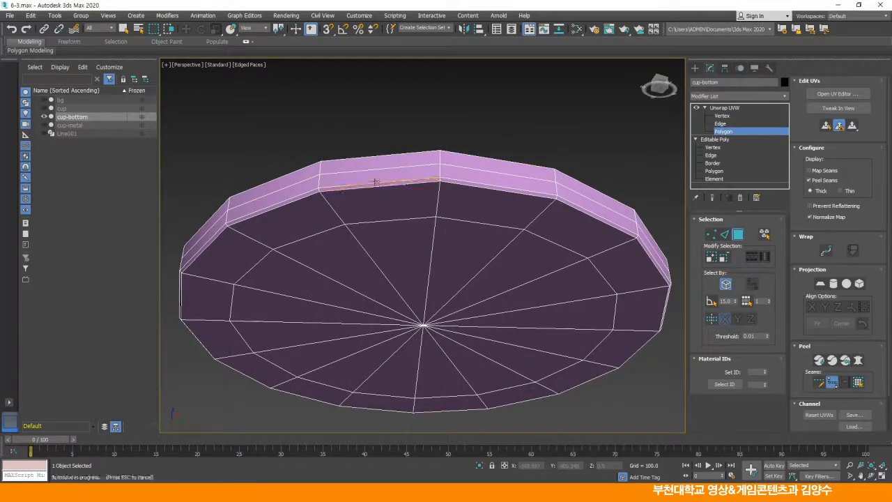
{"action": "left_click", "coordinate": [439, 181]}
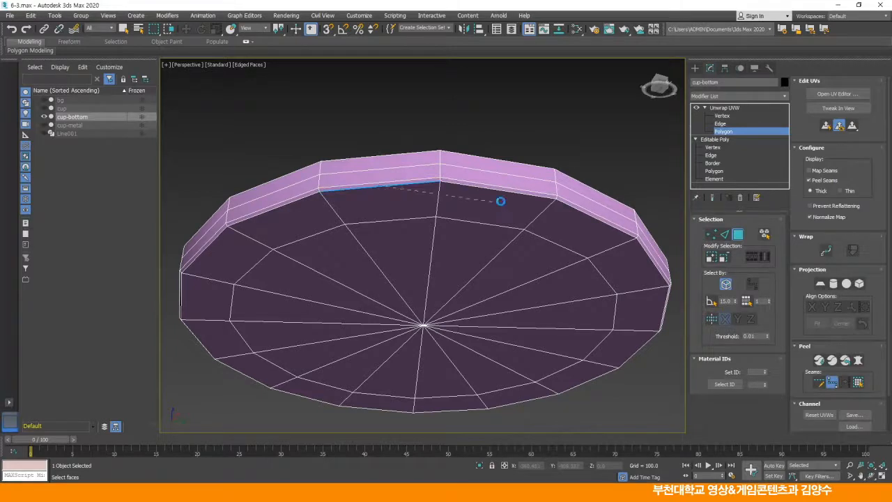
{"action": "left_click", "coordinate": [556, 198]}
{"action": "mouse_move", "coordinate": [562, 240]}
{"action": "middle_mouse_down", "text": "alt"}
{"action": "mouse_move", "coordinate": [510, 243]}
{"action": "mouse_move", "coordinate": [463, 224]}
{"action": "middle_mouse_up", "text": "alt"}
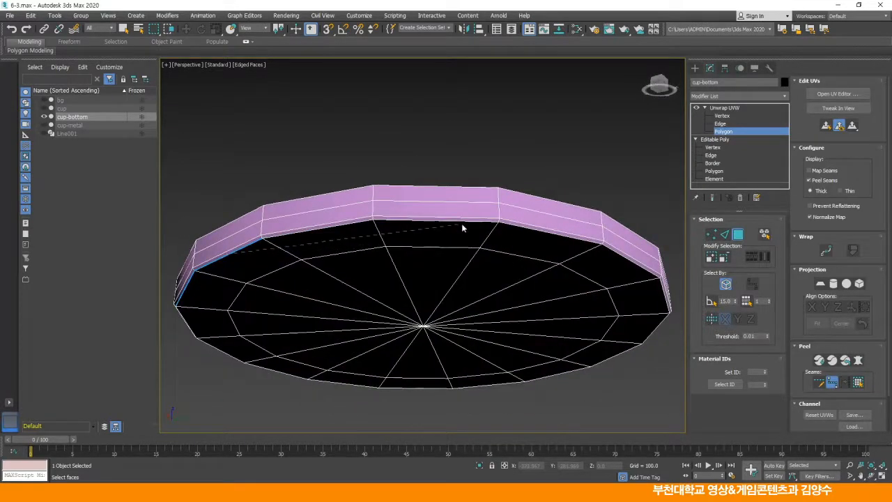
{"action": "mouse_move", "coordinate": [549, 255]}
{"action": "middle_mouse_down", "text": "alt"}
{"action": "mouse_move", "coordinate": [497, 246]}
{"action": "mouse_move", "coordinate": [484, 231]}
{"action": "mouse_move", "coordinate": [517, 244]}
{"action": "mouse_move", "coordinate": [438, 216]}
{"action": "middle_mouse_up", "text": "alt"}
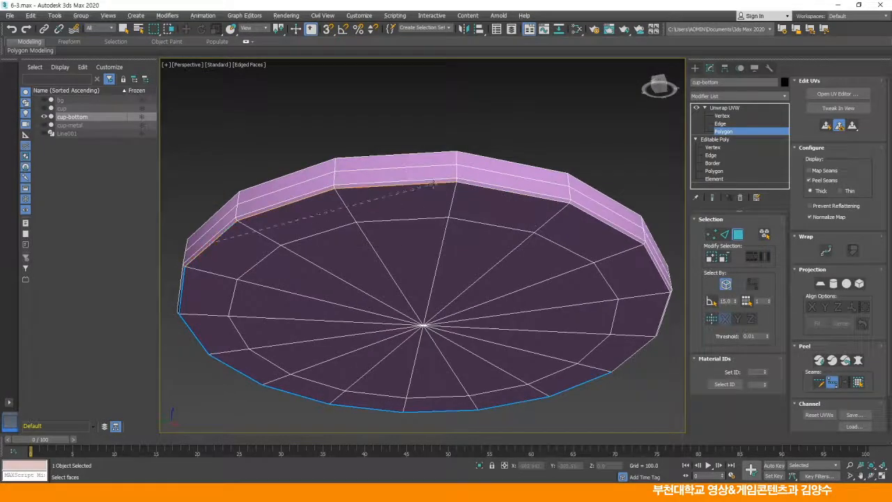
{"action": "middle_click_drag", "start_coordinate": [529, 235], "coordinate": [486, 205], "text": "alt"}
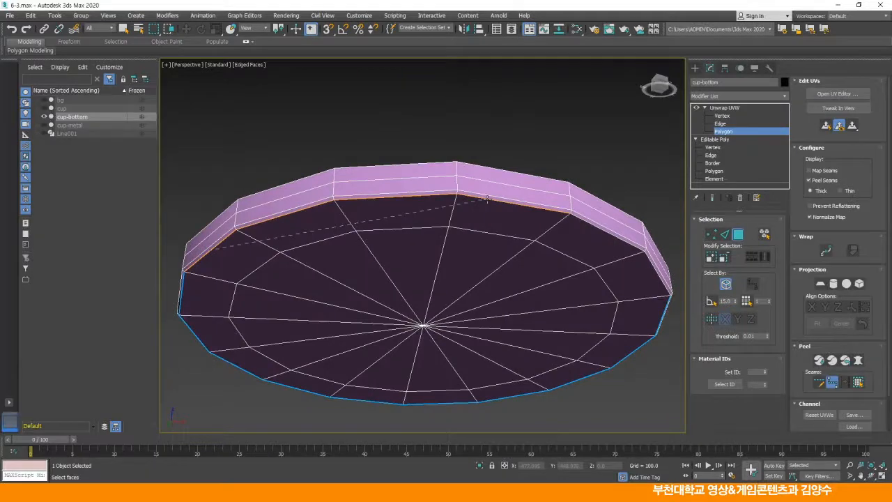
{"action": "middle_click_drag", "start_coordinate": [565, 251], "coordinate": [527, 208], "text": "alt"}
{"action": "left_click", "coordinate": [527, 201]}
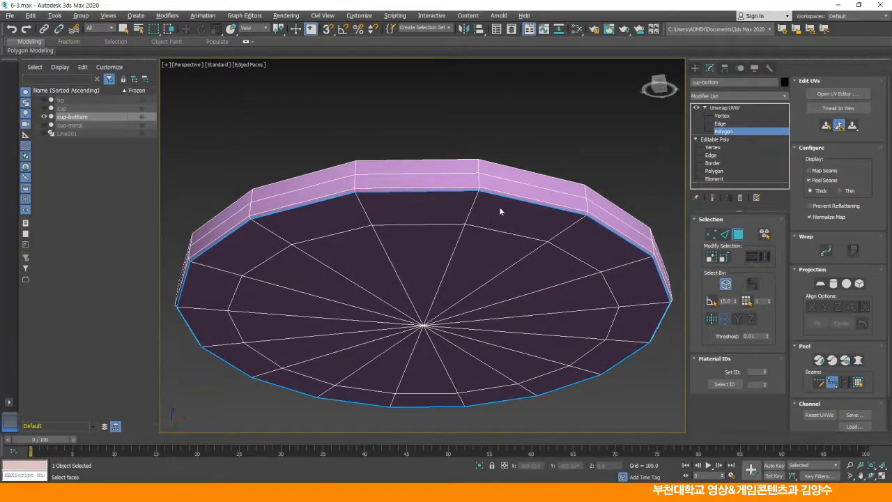
Change the Top viewport to the Bottom view and examine the seam closely at the disc's outer edge.
{"action": "key", "text": "alt+w"}
{"action": "scroll", "coordinate": [356, 183], "scroll_direction": "up", "scroll_amount": 4}
{"action": "scroll", "coordinate": [355, 181], "scroll_direction": "up", "scroll_amount": 1}
{"action": "key", "text": "alt+w"}
{"action": "scroll", "coordinate": [484, 201], "scroll_direction": "up", "scroll_amount": 4}
{"action": "scroll", "coordinate": [460, 237], "scroll_direction": "up", "scroll_amount": 3}
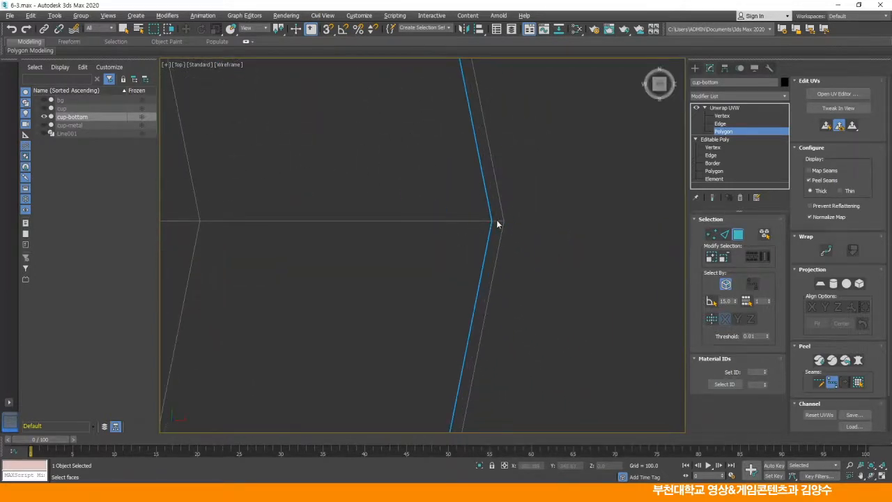
{"action": "key", "text": "alt+w"}
{"action": "left_click", "coordinate": [181, 64]}
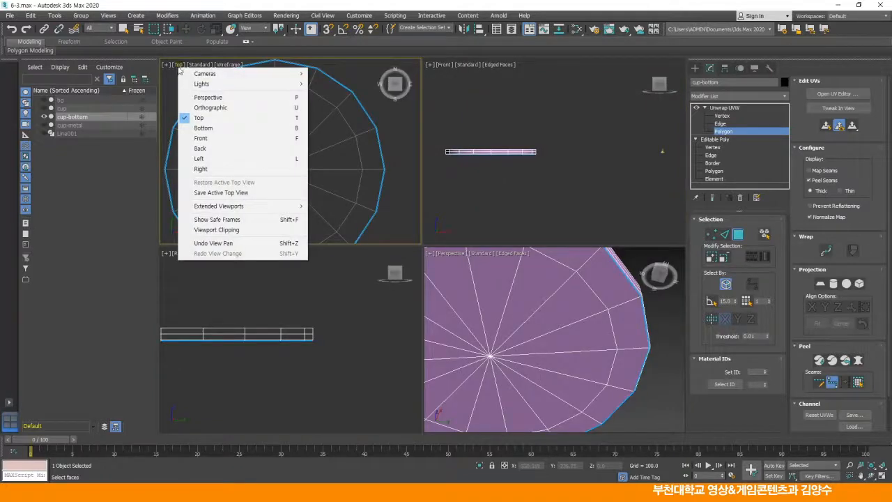
{"action": "left_click", "coordinate": [203, 130]}
{"action": "scroll", "coordinate": [322, 180], "scroll_direction": "up", "scroll_amount": 6}
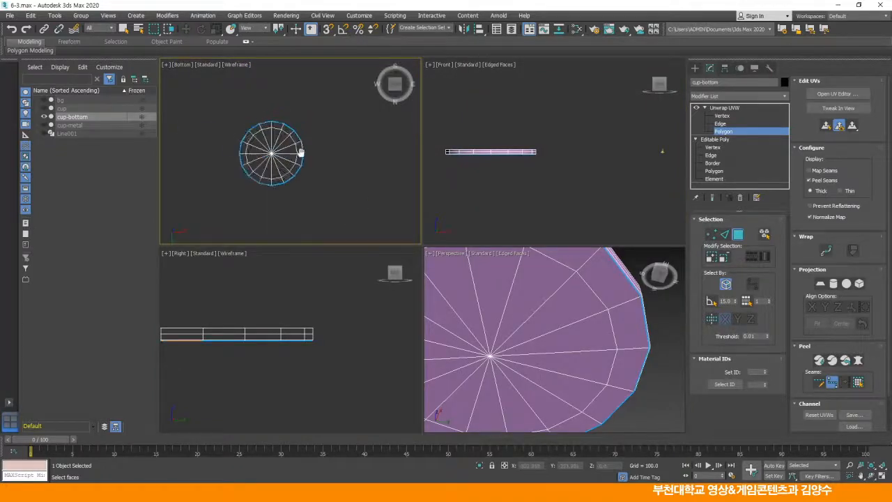
{"action": "scroll", "coordinate": [352, 170], "scroll_direction": "up", "scroll_amount": 4}
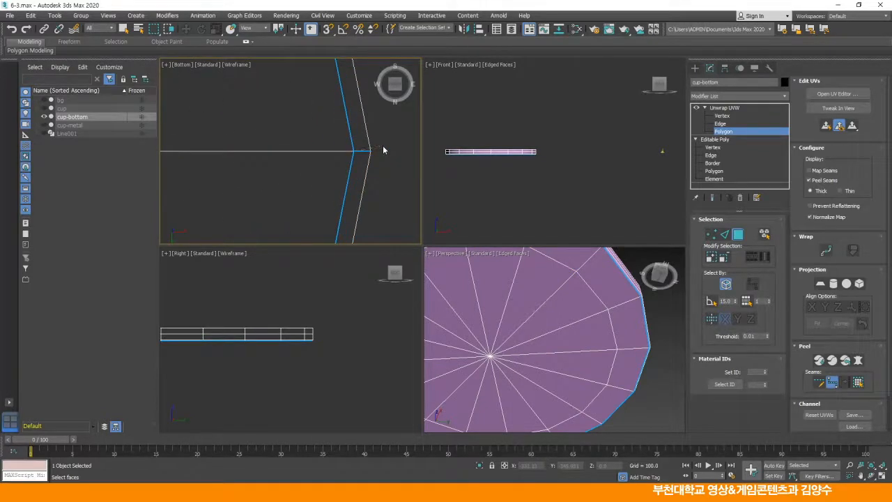
{"action": "scroll", "coordinate": [567, 300], "scroll_direction": "down", "scroll_amount": 8}
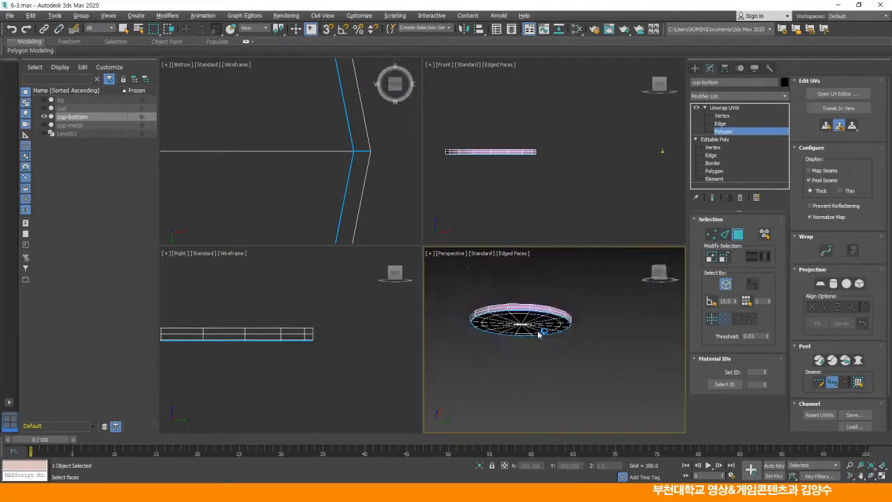
Add a point-to-point seam straight across the disc's side wall from the bottom rim to the upper edge, and end seam editing.
{"action": "key", "text": "alt+w"}
{"action": "middle_click_drag", "start_coordinate": [474, 272], "coordinate": [412, 198], "text": "alt"}
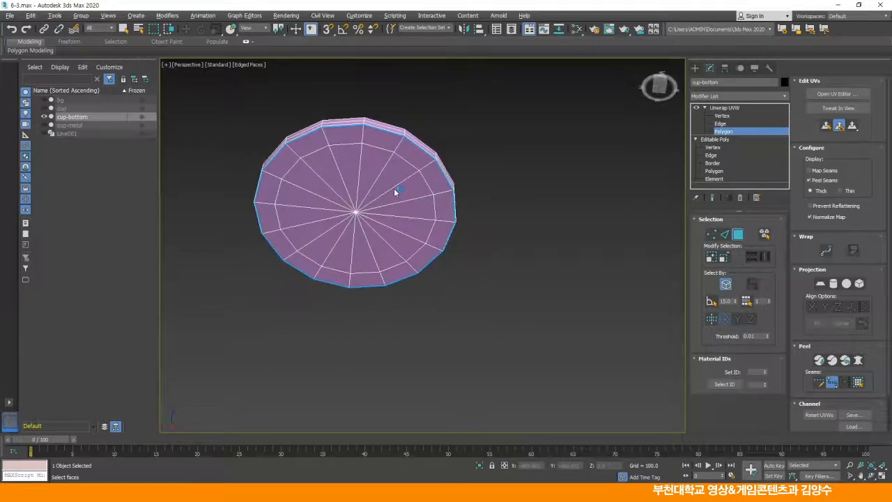
{"action": "scroll", "coordinate": [411, 198], "scroll_direction": "up", "scroll_amount": 10}
{"action": "mouse_move", "coordinate": [348, 273]}
{"action": "middle_mouse_down", "text": "alt"}
{"action": "mouse_move", "coordinate": [424, 269]}
{"action": "mouse_move", "coordinate": [486, 290]}
{"action": "mouse_move", "coordinate": [630, 291]}
{"action": "mouse_move", "coordinate": [451, 279]}
{"action": "mouse_move", "coordinate": [596, 283]}
{"action": "middle_mouse_up", "text": "alt"}
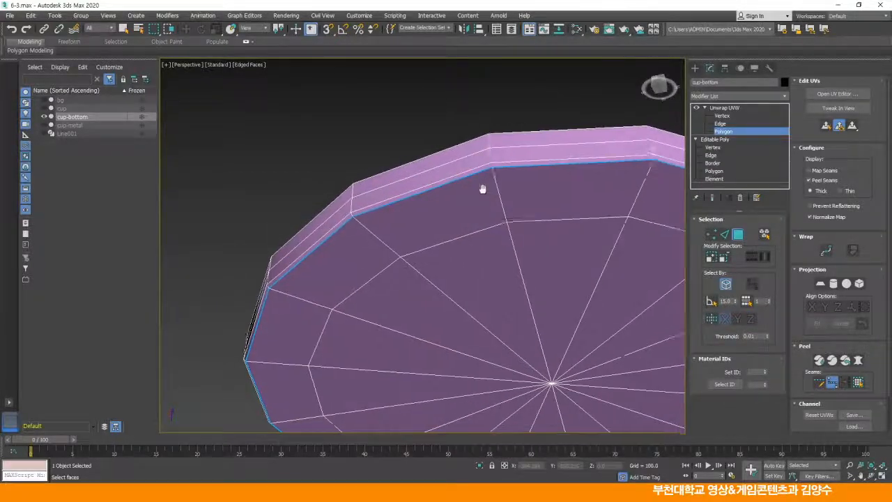
{"action": "scroll", "coordinate": [483, 183], "scroll_direction": "up", "scroll_amount": 5}
{"action": "left_click", "coordinate": [434, 296]}
{"action": "left_click", "coordinate": [433, 226]}
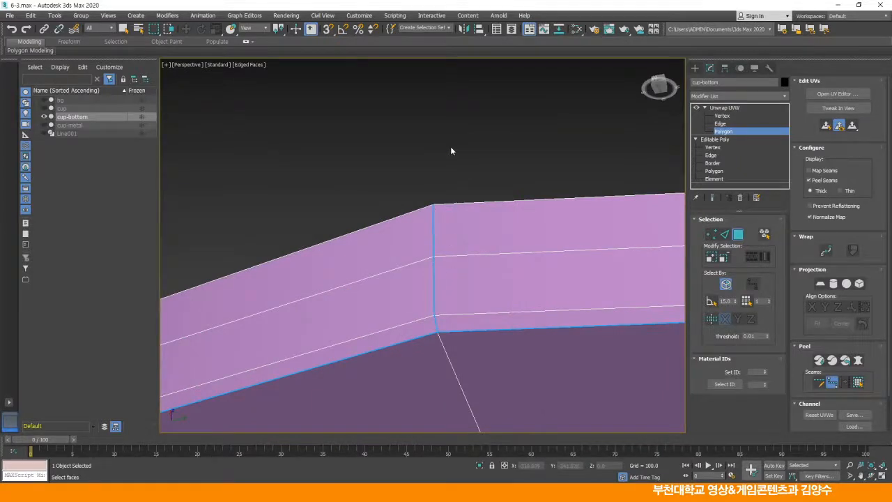
{"action": "scroll", "coordinate": [442, 205], "scroll_direction": "down", "scroll_amount": 4}
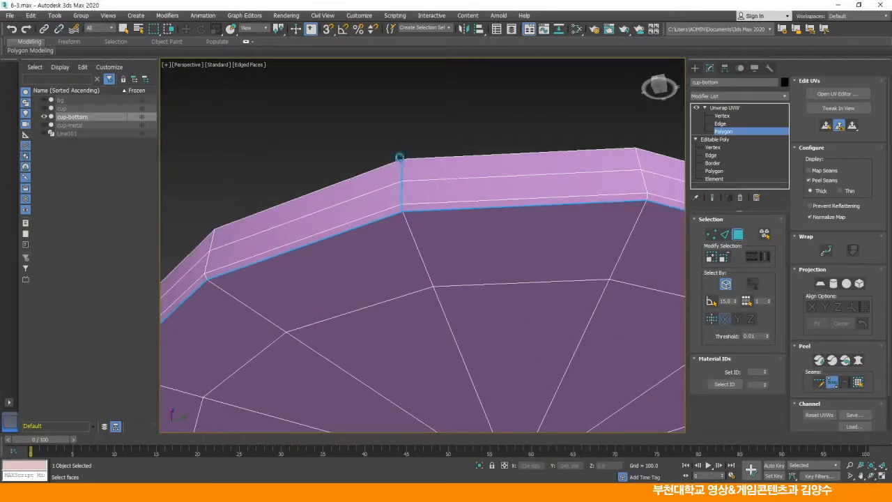
{"action": "middle_click_drag", "start_coordinate": [506, 275], "coordinate": [481, 193], "text": "alt"}
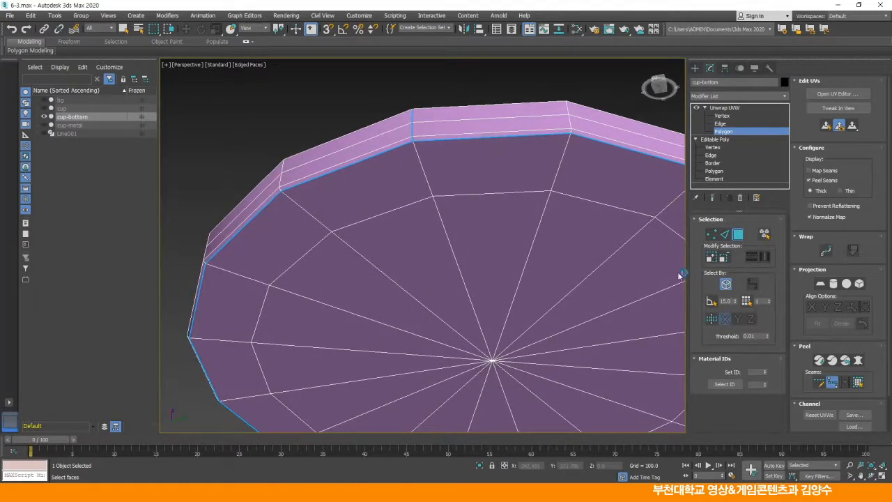
{"action": "scroll", "coordinate": [543, 278], "scroll_direction": "down", "scroll_amount": 3}
{"action": "middle_click_drag", "start_coordinate": [495, 249], "coordinate": [460, 234]}
{"action": "middle_click_drag", "start_coordinate": [404, 210], "coordinate": [472, 224], "text": "alt"}
{"action": "left_click", "coordinate": [830, 385]}
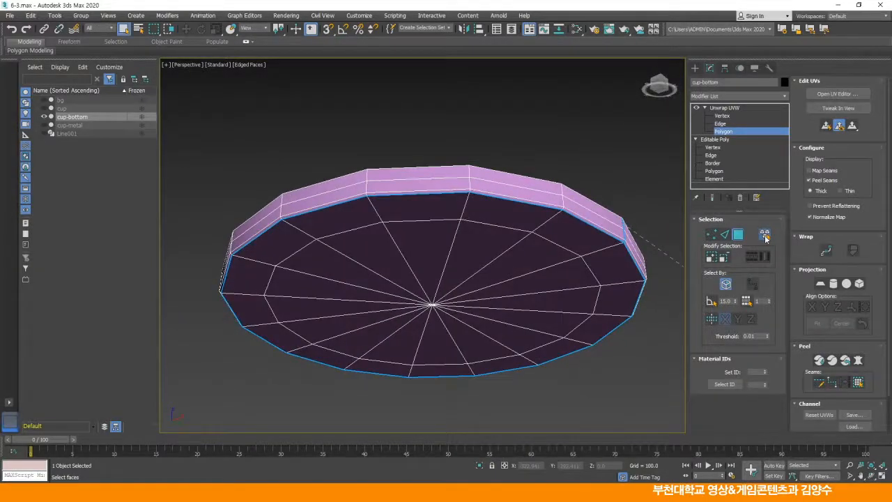
Select the entire cup-bottom element and open Pelt Map with its Pelt Options expanded and the checker background hidden.
{"action": "left_click", "coordinate": [531, 219]}
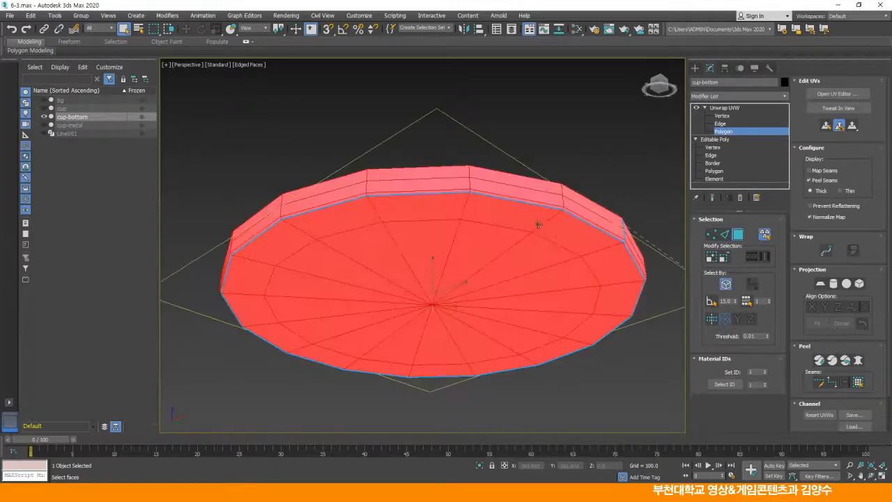
{"action": "left_click", "coordinate": [859, 360]}
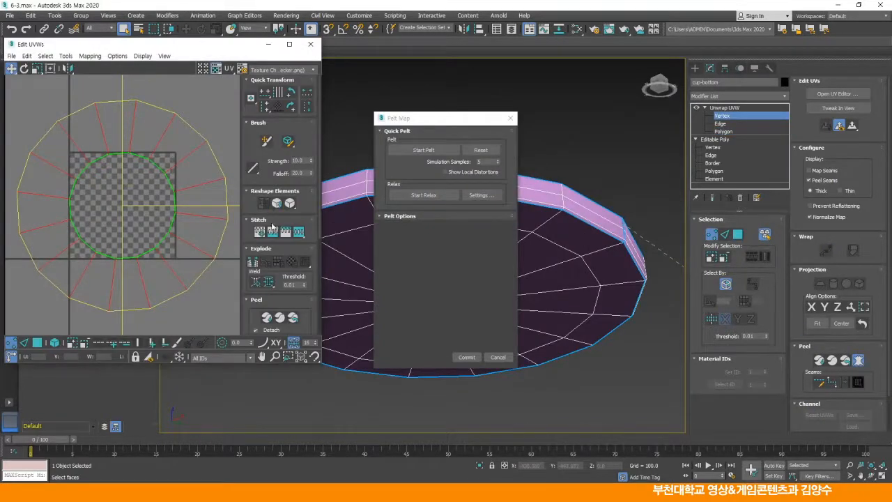
{"action": "left_click", "coordinate": [380, 217]}
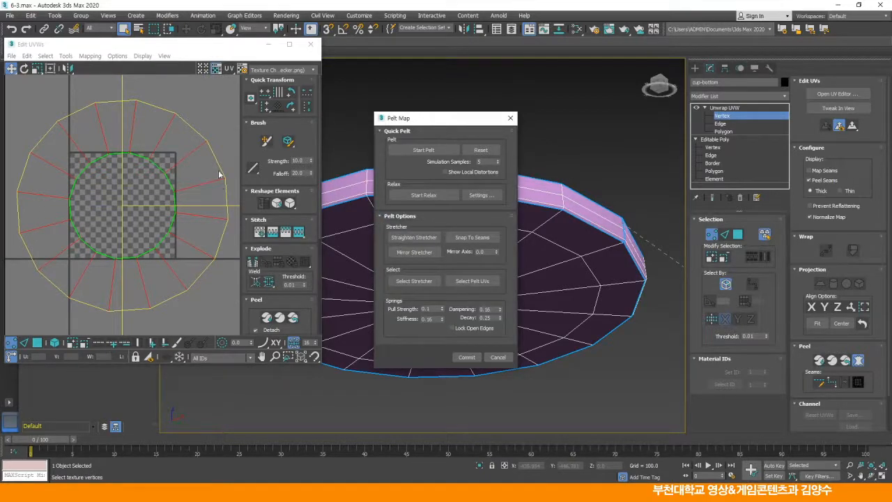
{"action": "left_click", "coordinate": [216, 69]}
{"action": "scroll", "coordinate": [128, 160], "scroll_direction": "down", "scroll_amount": 2}
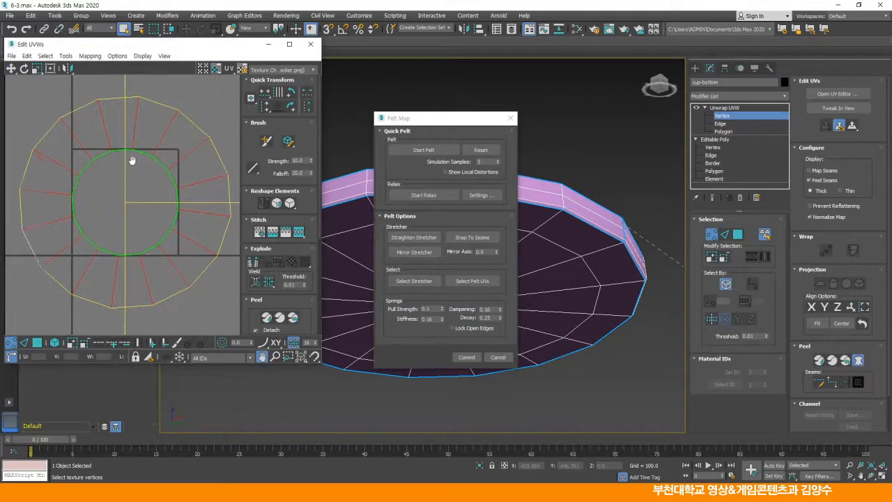
Enlarge the pelt stretcher slightly around the UVs, run the pelt simulation and commit the result.
{"action": "left_click", "coordinate": [419, 282]}
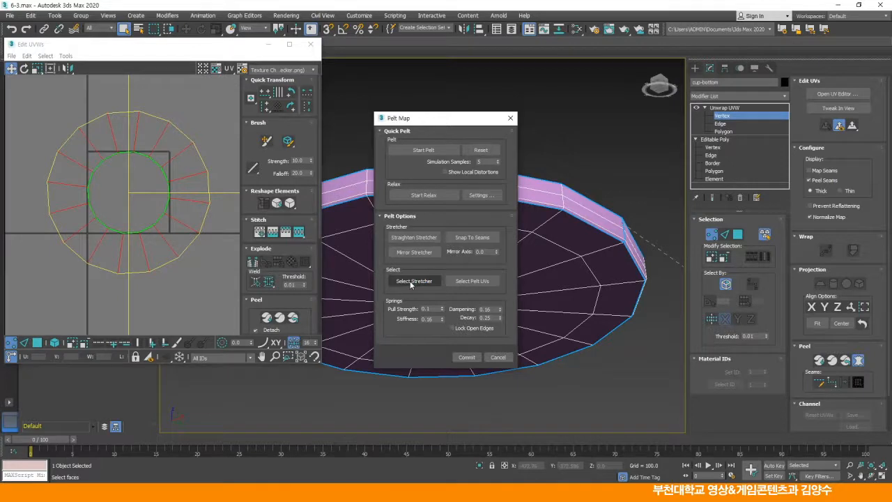
{"action": "left_click", "coordinate": [37, 68]}
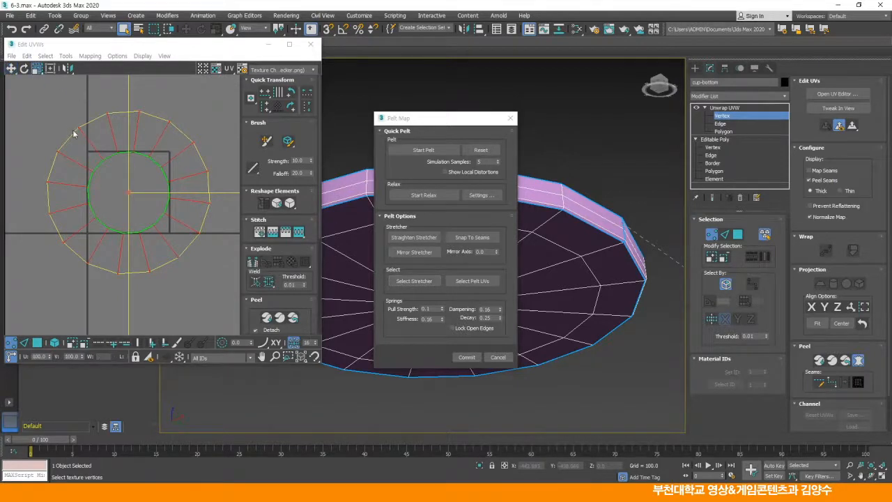
{"action": "left_click_drag", "start_coordinate": [74, 134], "coordinate": [73, 114]}
{"action": "left_click", "coordinate": [411, 149]}
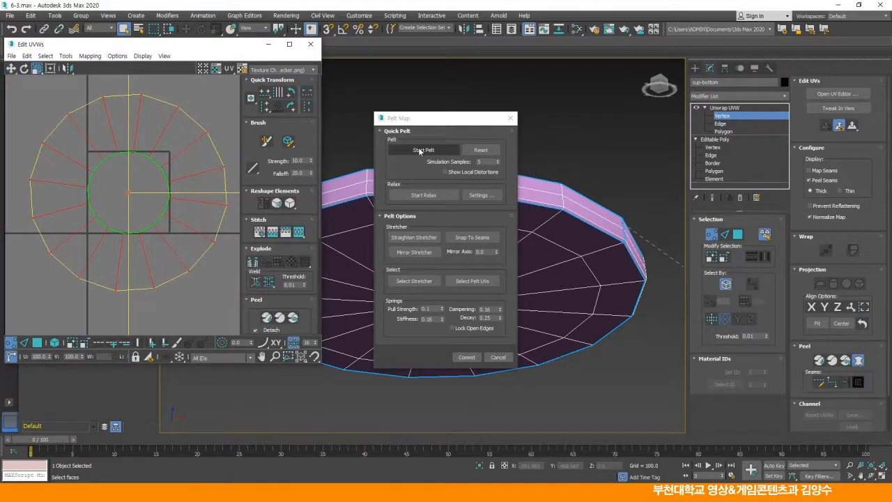
{"action": "left_click", "coordinate": [466, 357]}
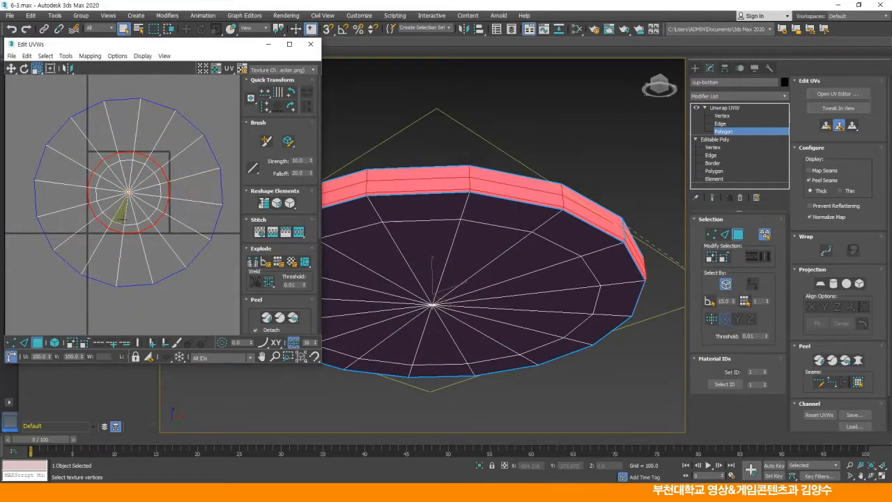
Flatten the entire disc UV element with Pelt Map, commit it, and move the shell up and left, clear of the UV tile.
{"action": "left_click", "coordinate": [56, 344]}
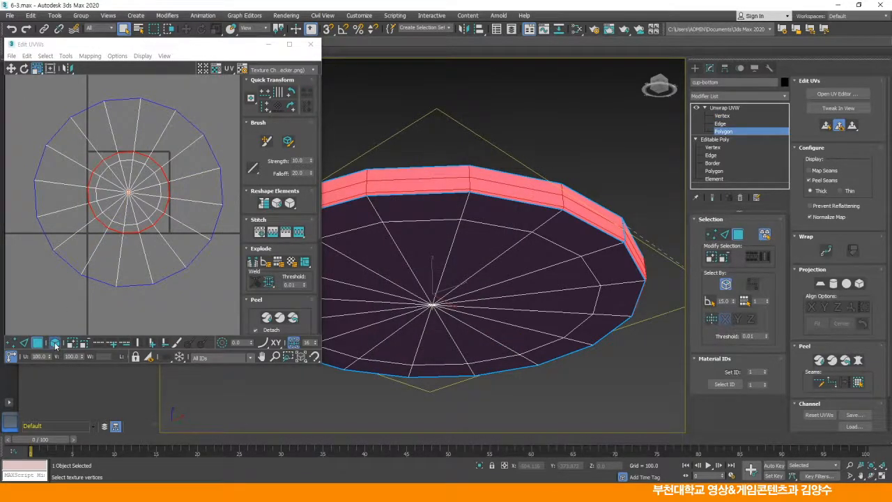
{"action": "left_click", "coordinate": [102, 261]}
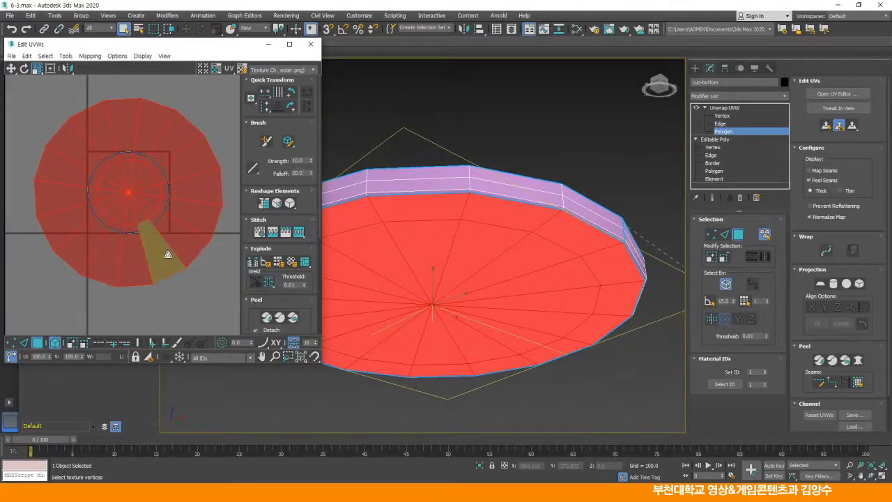
{"action": "left_click", "coordinate": [858, 361]}
{"action": "left_click", "coordinate": [382, 217]}
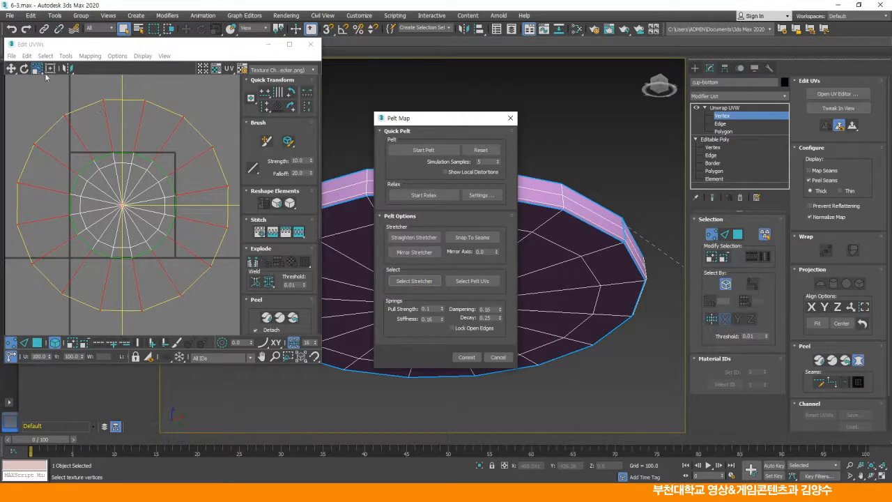
{"action": "left_click", "coordinate": [425, 150]}
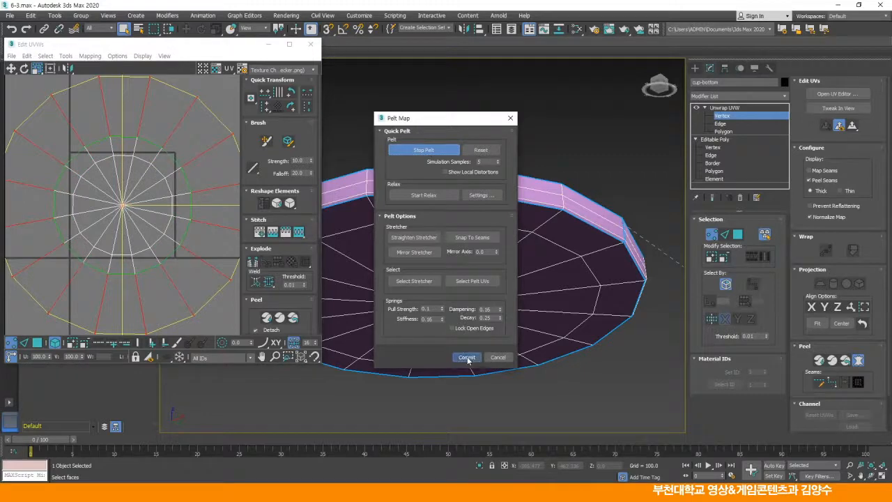
{"action": "left_click", "coordinate": [467, 357]}
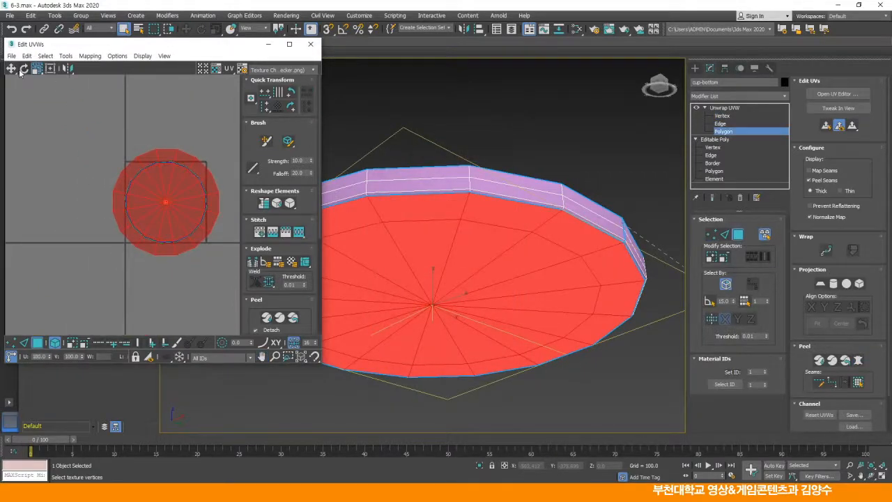
{"action": "left_click", "coordinate": [11, 68]}
{"action": "left_click_drag", "start_coordinate": [134, 170], "coordinate": [28, 101]}
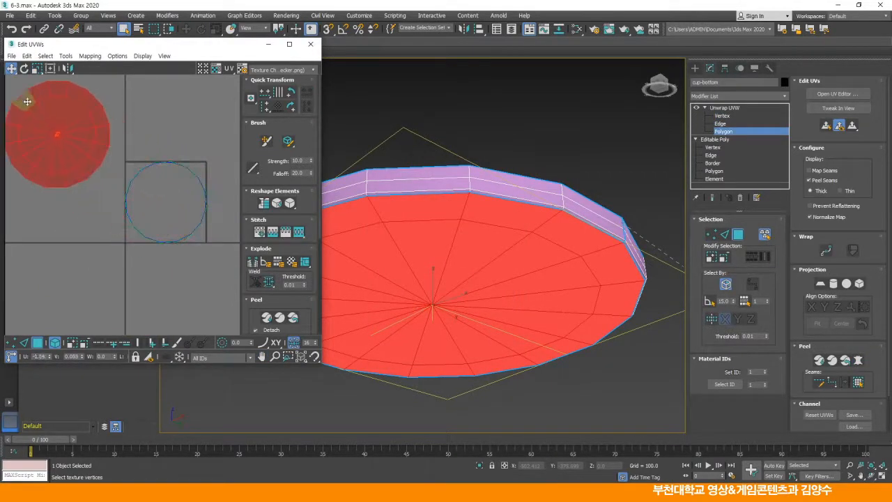
Flatten the side-wall ring element with Pelt Map, enlarging the stretcher well beyond the UVs before running the simulation and committing.
{"action": "left_click", "coordinate": [199, 199]}
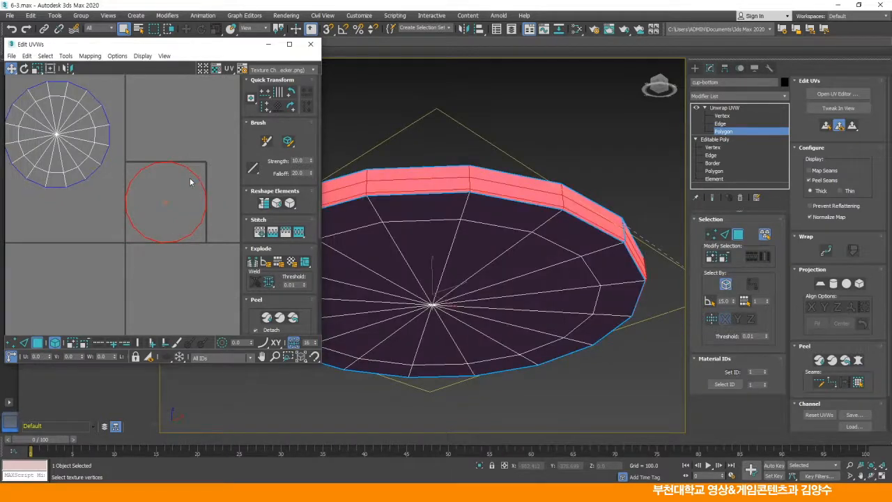
{"action": "left_click", "coordinate": [857, 360]}
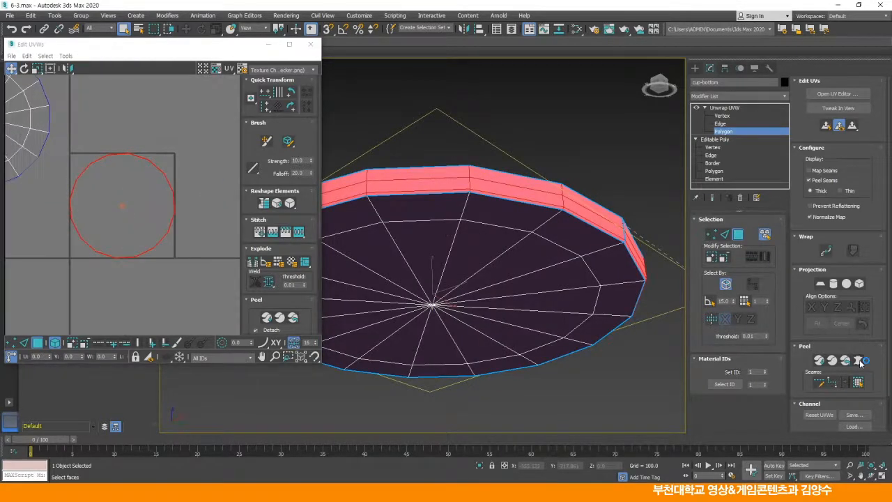
{"action": "left_click", "coordinate": [390, 216]}
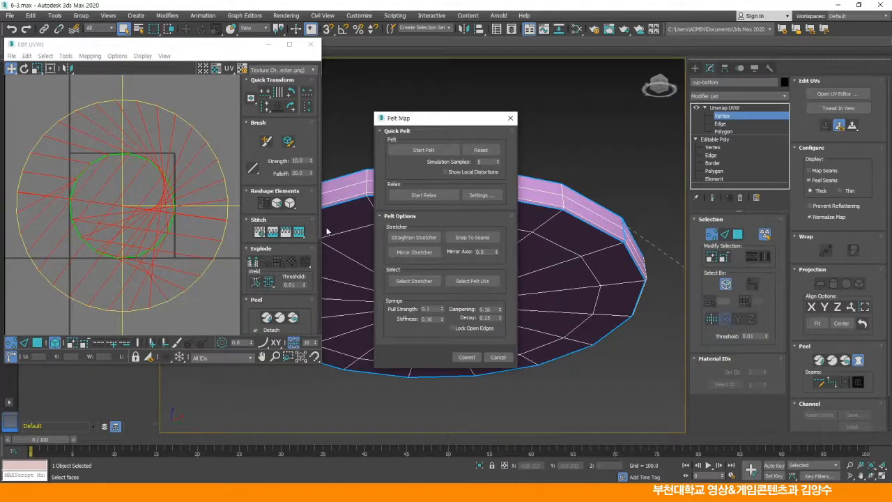
{"action": "left_click", "coordinate": [413, 281]}
{"action": "left_click", "coordinate": [37, 69]}
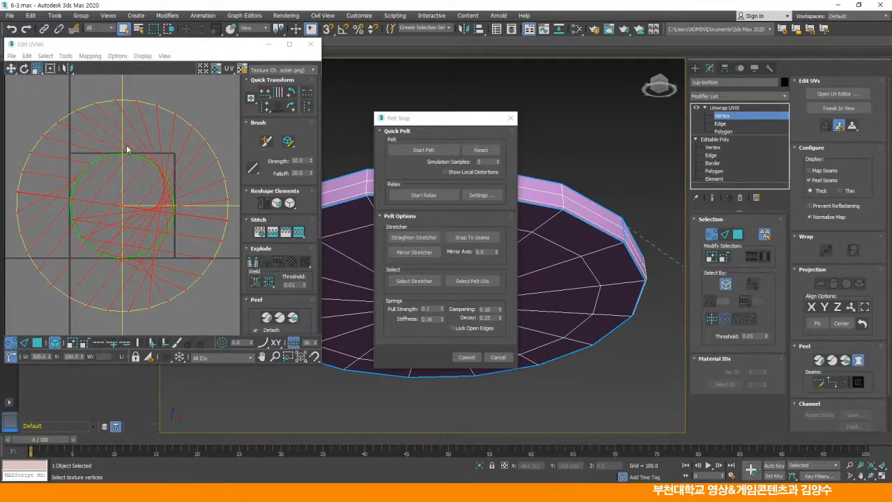
{"action": "scroll", "coordinate": [127, 149], "scroll_direction": "down", "scroll_amount": 2}
{"action": "middle_click_drag", "start_coordinate": [127, 149], "coordinate": [144, 182]}
{"action": "left_click_drag", "start_coordinate": [105, 150], "coordinate": [71, 87]}
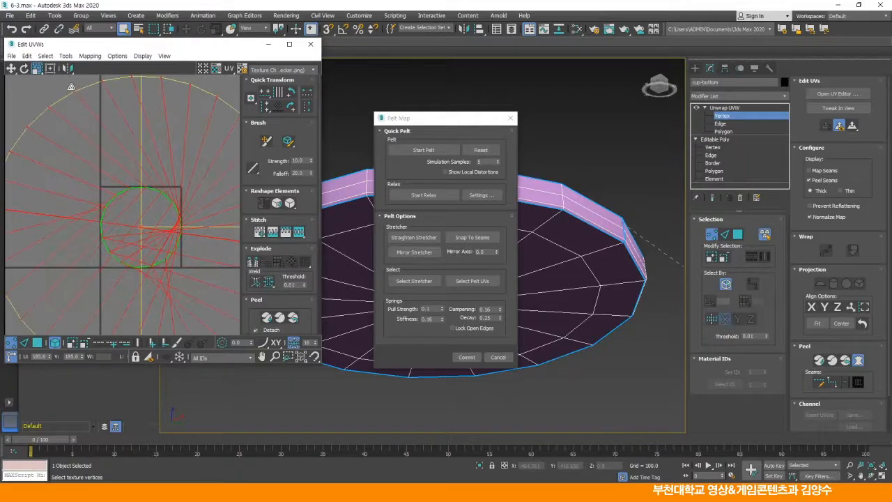
{"action": "left_click", "coordinate": [423, 150]}
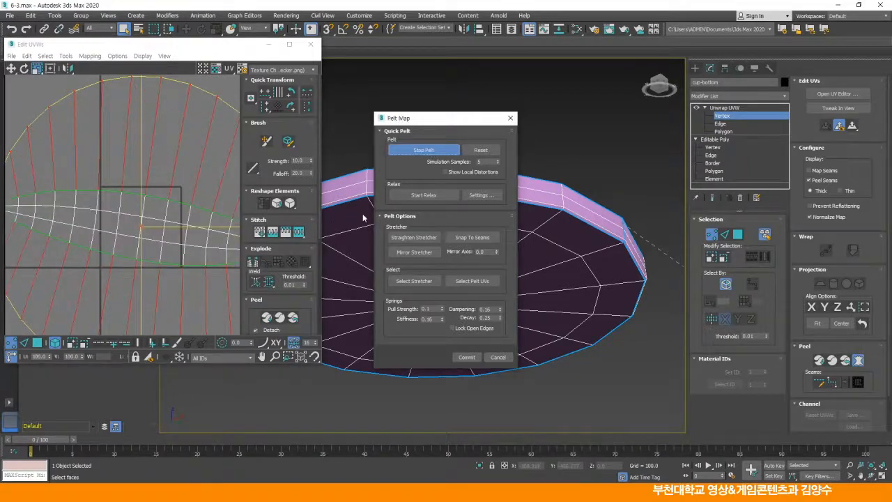
{"action": "left_click", "coordinate": [466, 357]}
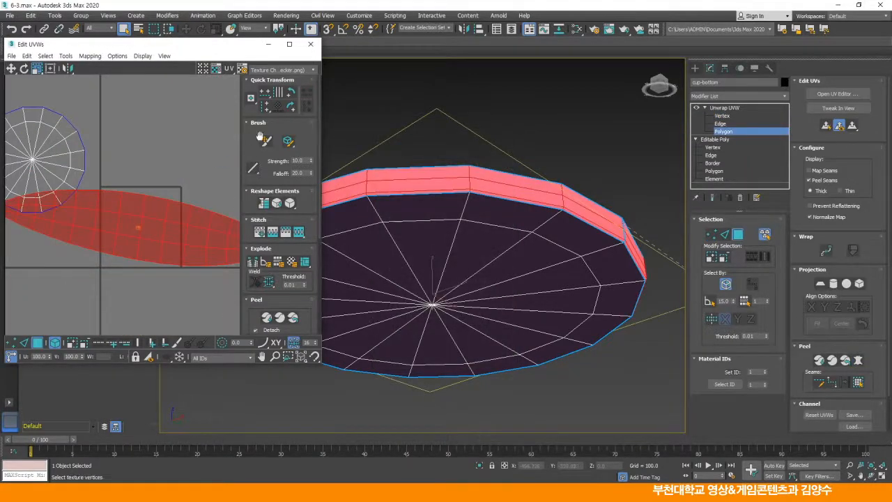
Maximize the UV editor, move the round disc shell away from the overlapping side-wall strip, and clear the selection.
{"action": "left_click", "coordinate": [289, 43]}
{"action": "scroll", "coordinate": [370, 216], "scroll_direction": "down", "scroll_amount": 3}
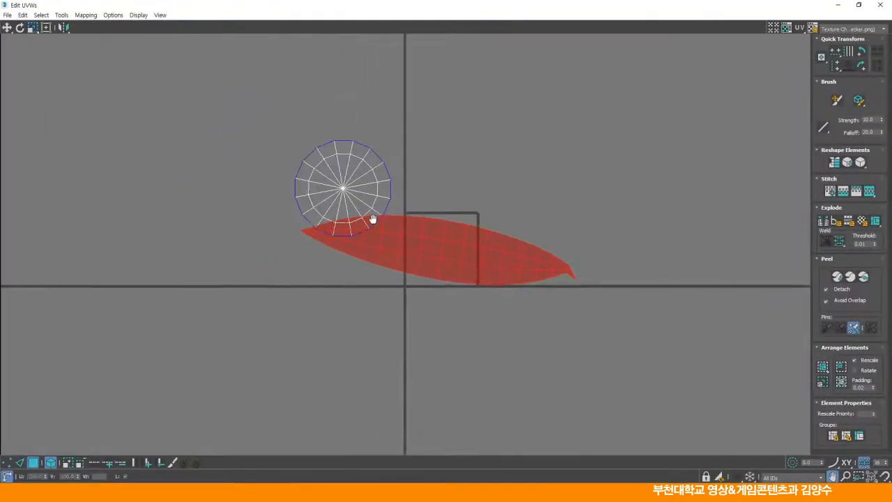
{"action": "middle_click_drag", "start_coordinate": [376, 219], "coordinate": [404, 230]}
{"action": "scroll", "coordinate": [404, 229], "scroll_direction": "up", "scroll_amount": 2}
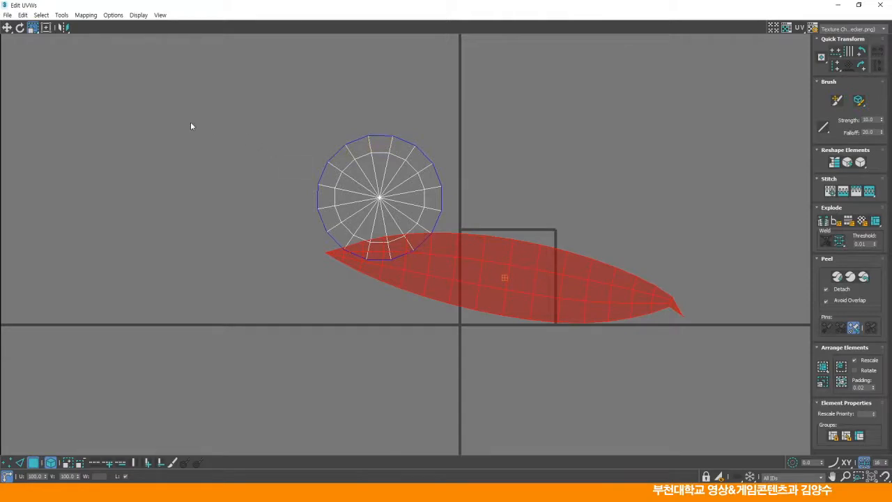
{"action": "left_click", "coordinate": [9, 29]}
{"action": "left_click_drag", "start_coordinate": [406, 203], "coordinate": [291, 184]}
{"action": "left_click", "coordinate": [439, 202]}
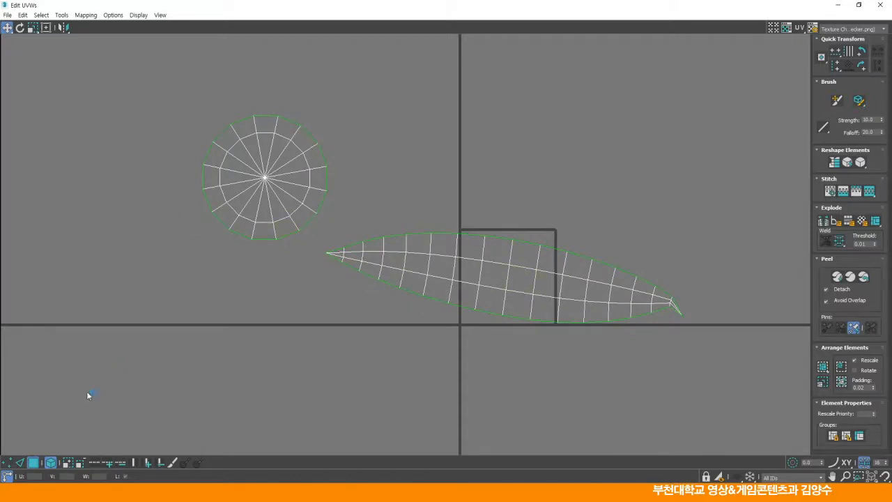
Turn off element selection, select the disc's full outer edge loop and stitch the side-wall strip to it.
{"action": "left_click", "coordinate": [52, 463]}
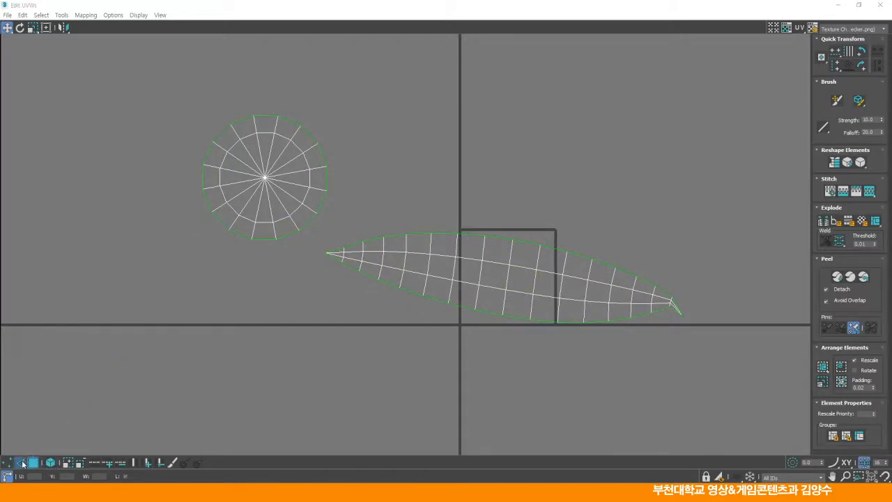
{"action": "left_click", "coordinate": [21, 464]}
{"action": "double_click", "coordinate": [221, 221]}
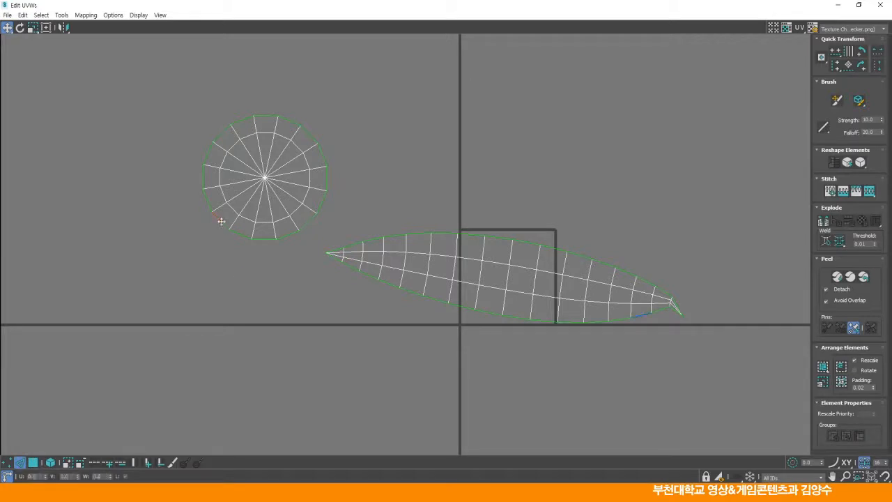
{"action": "right_click", "coordinate": [299, 342]}
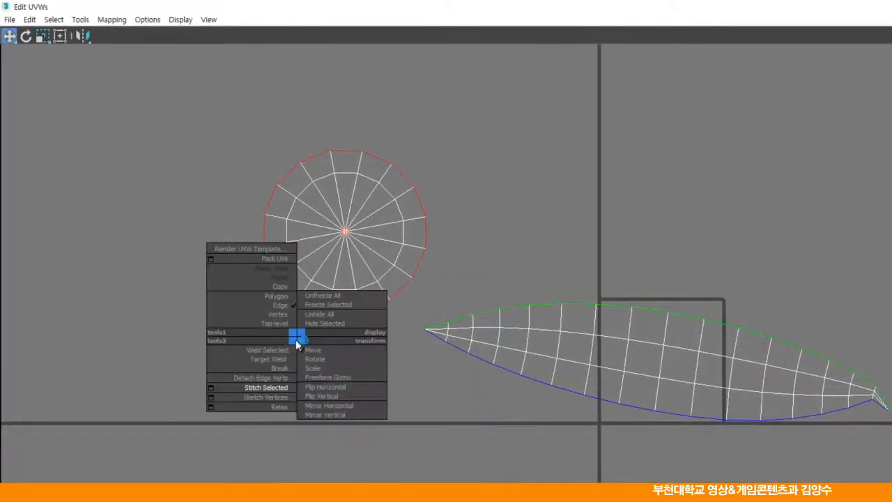
{"action": "left_click", "coordinate": [261, 371]}
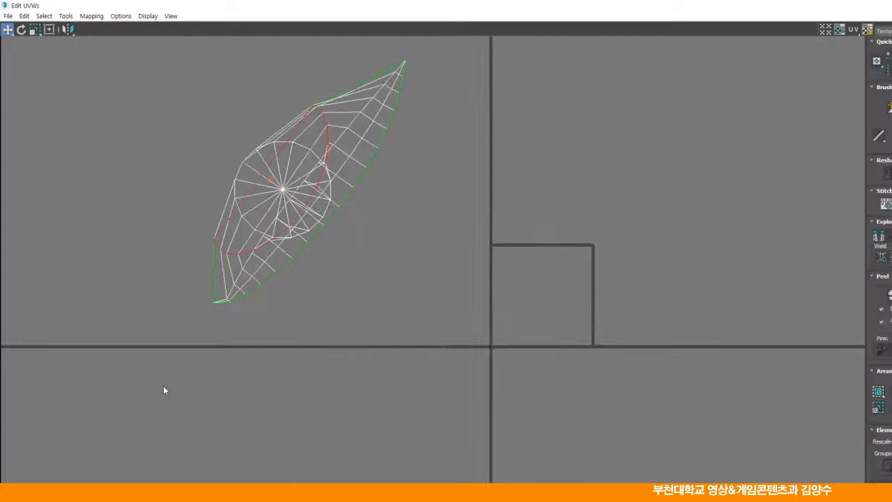
Select the entire stitched shell as a polygon element and relax it by polygon angles until the side wall surrounds the disc.
{"action": "left_click", "coordinate": [50, 463]}
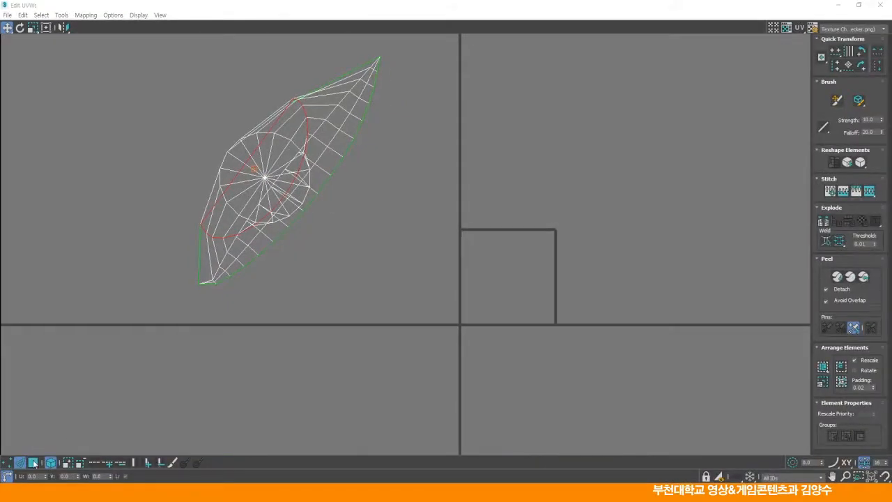
{"action": "left_click", "coordinate": [272, 201]}
{"action": "left_click", "coordinate": [64, 16]}
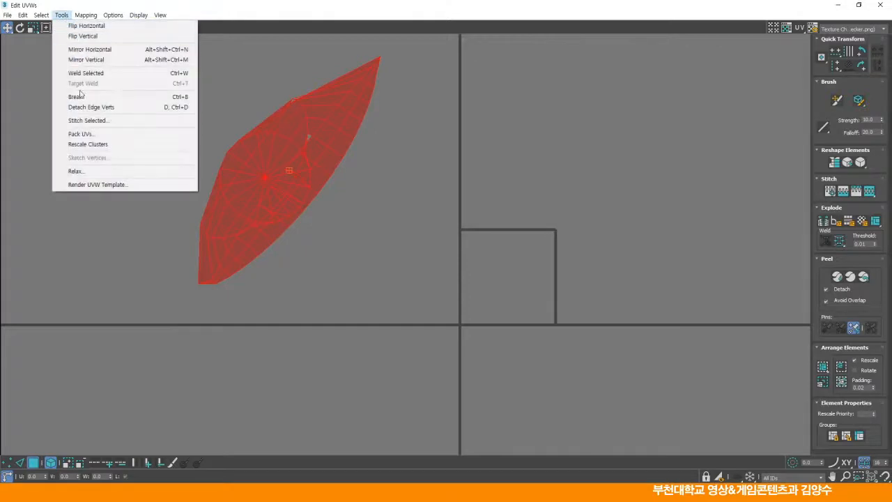
{"action": "left_click", "coordinate": [73, 171]}
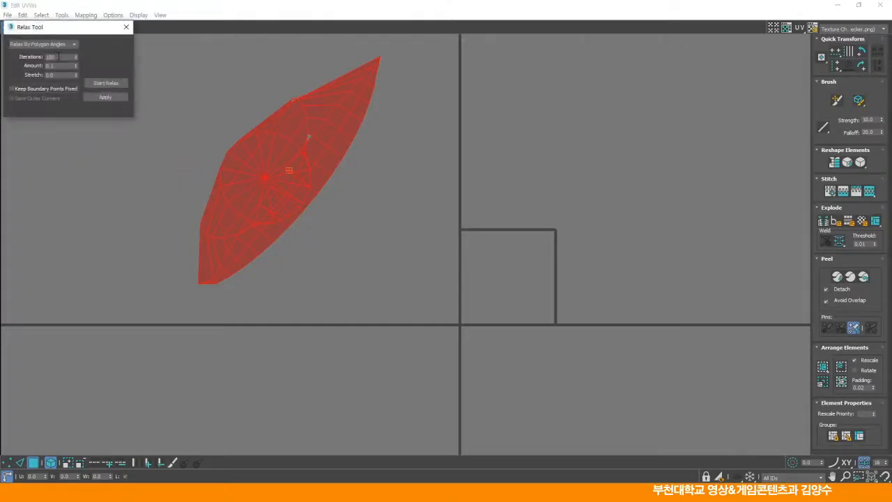
{"action": "left_click", "coordinate": [113, 83]}
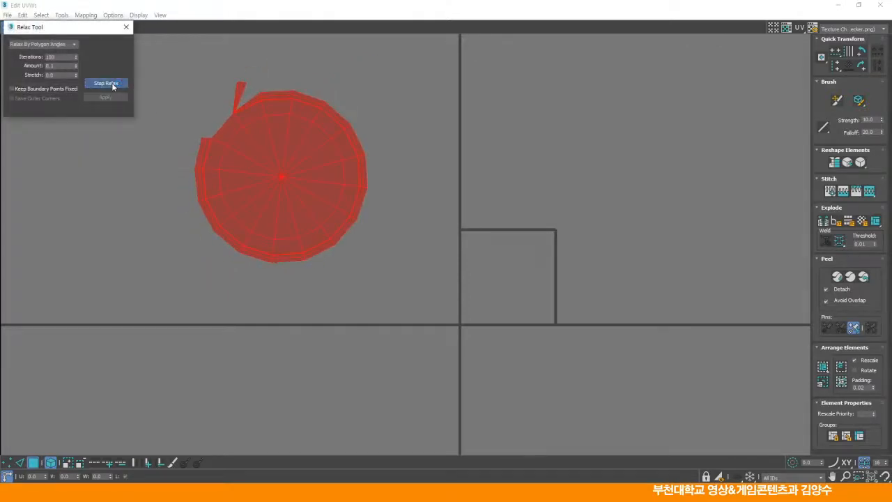
{"action": "left_click", "coordinate": [110, 84]}
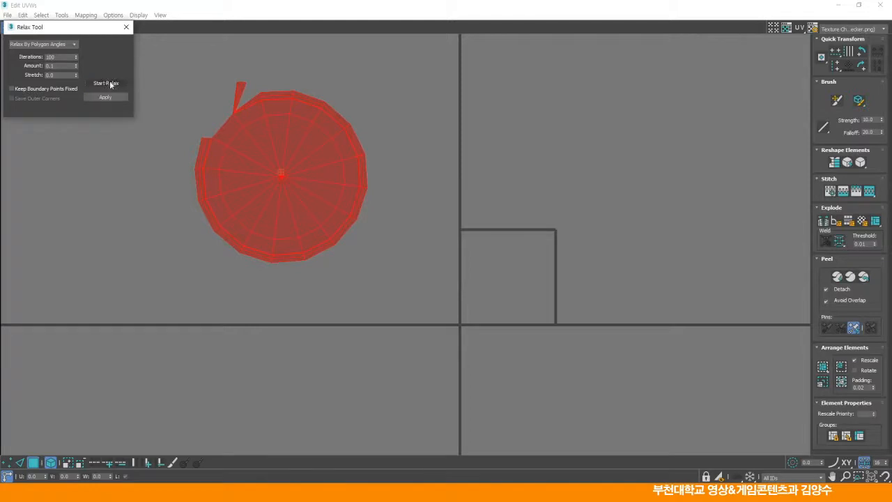
{"action": "left_click", "coordinate": [126, 26]}
Turn off element selection and, at vertex level, move the loose flap's end vertices across the gap toward the opposite cut edge.
{"action": "scroll", "coordinate": [255, 163], "scroll_direction": "up", "scroll_amount": 2}
{"action": "middle_click_drag", "start_coordinate": [255, 163], "coordinate": [372, 198]}
{"action": "scroll", "coordinate": [358, 175], "scroll_direction": "up", "scroll_amount": 1}
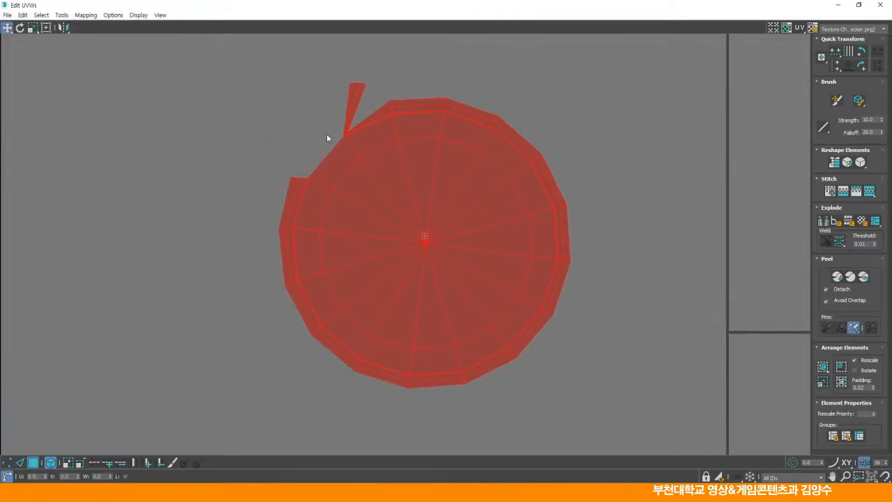
{"action": "scroll", "coordinate": [349, 139], "scroll_direction": "up", "scroll_amount": 2}
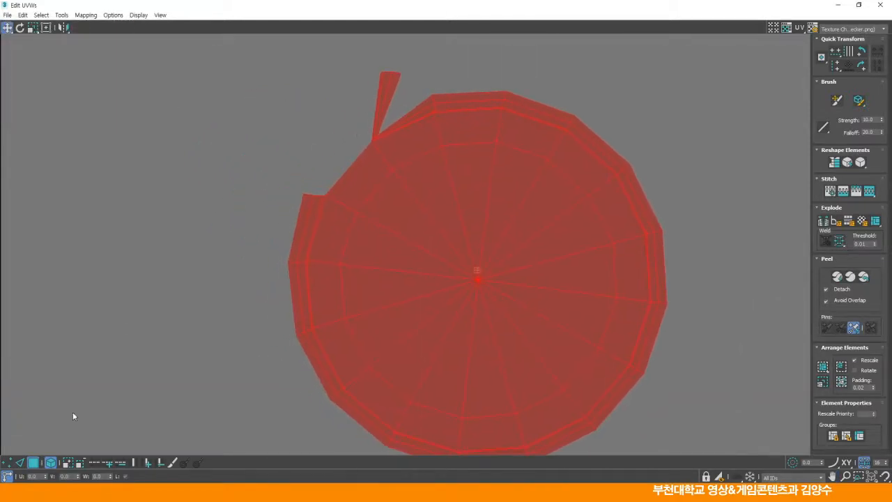
{"action": "left_click", "coordinate": [50, 465]}
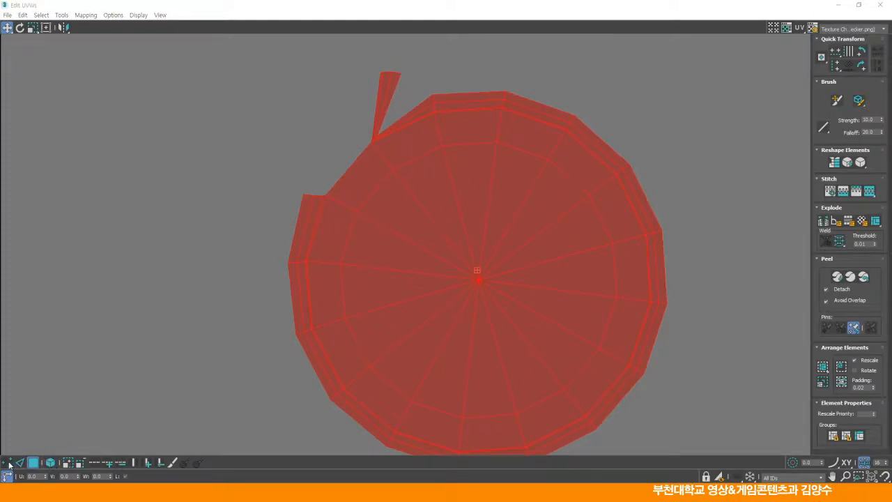
{"action": "left_click", "coordinate": [124, 326]}
{"action": "left_click_drag", "start_coordinate": [359, 90], "coordinate": [320, 181]}
{"action": "scroll", "coordinate": [368, 216], "scroll_direction": "up", "scroll_amount": 8}
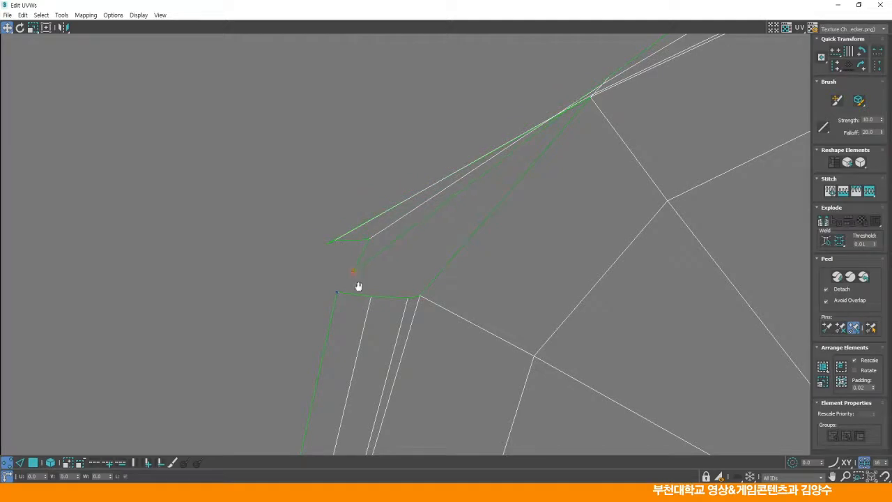
{"action": "middle_click_drag", "start_coordinate": [358, 285], "coordinate": [381, 226]}
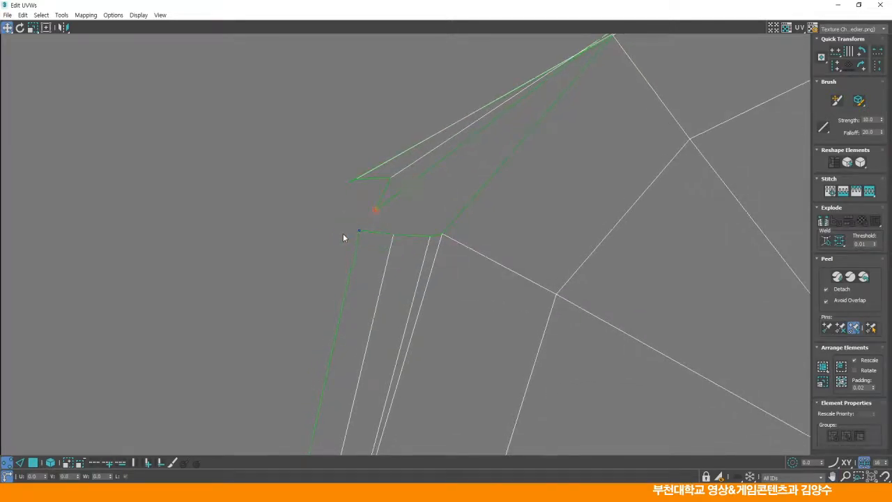
Target-weld the flap's four end vertices to their matching vertices on the opposite cut edge, and exit Target Weld.
{"action": "right_click", "coordinate": [313, 210]}
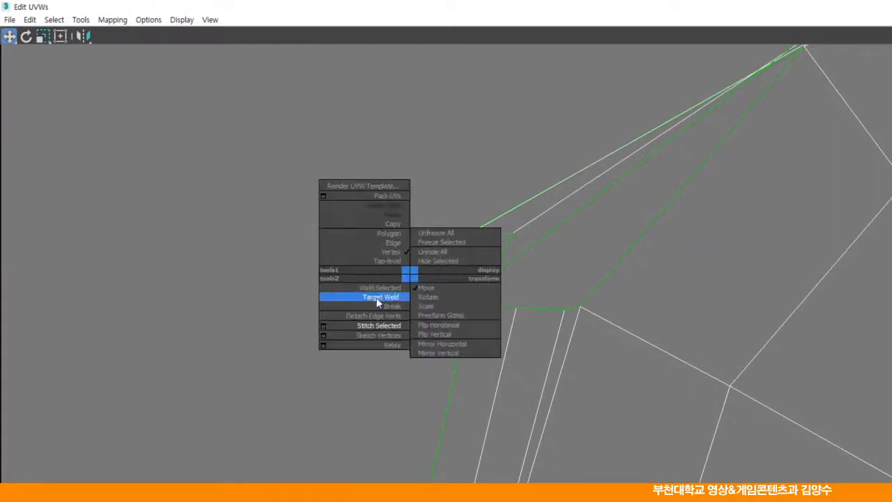
{"action": "left_click", "coordinate": [377, 297]}
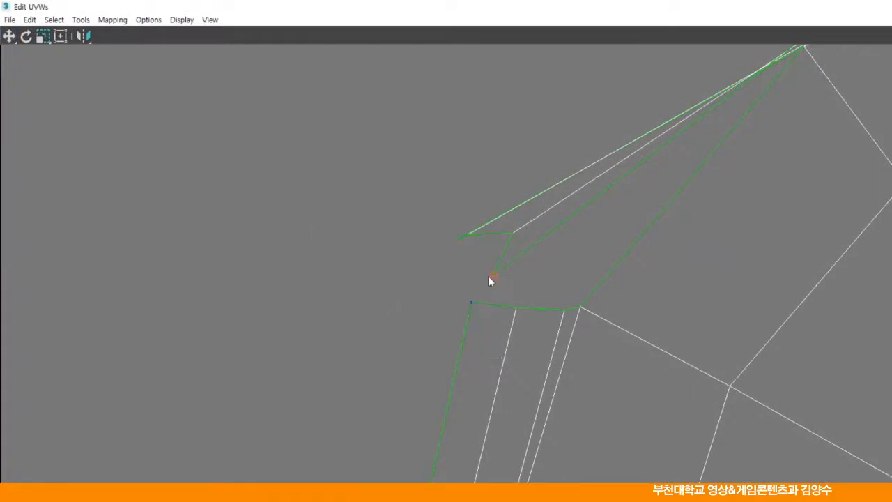
{"action": "left_click_drag", "start_coordinate": [493, 276], "coordinate": [471, 302]}
{"action": "left_click_drag", "start_coordinate": [512, 232], "coordinate": [515, 305]}
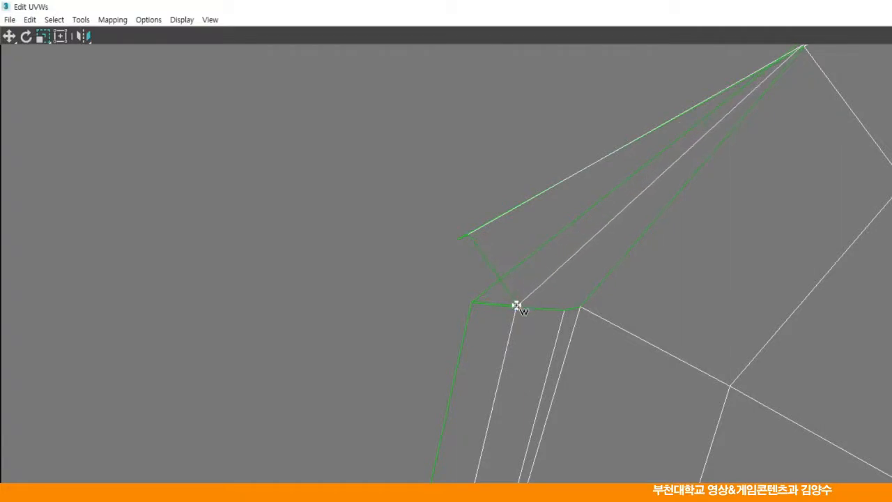
{"action": "left_click_drag", "start_coordinate": [468, 235], "coordinate": [564, 308]}
{"action": "left_click_drag", "start_coordinate": [460, 238], "coordinate": [580, 307]}
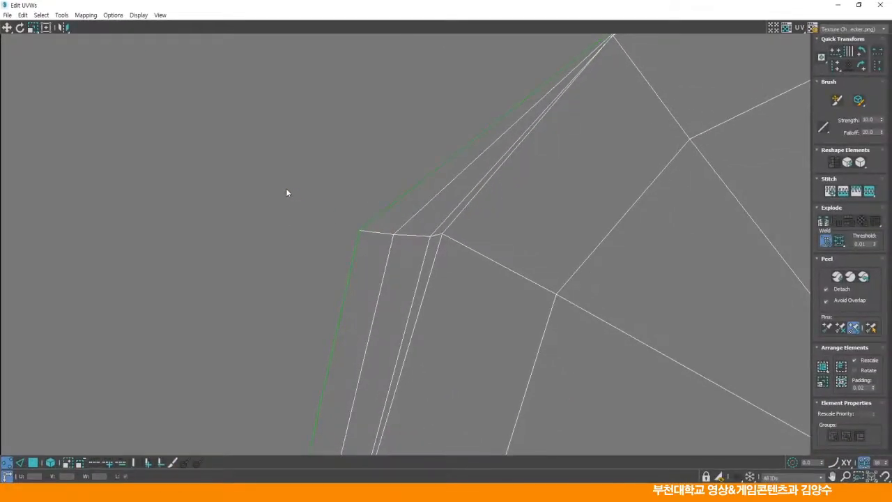
{"action": "right_click", "coordinate": [286, 193]}
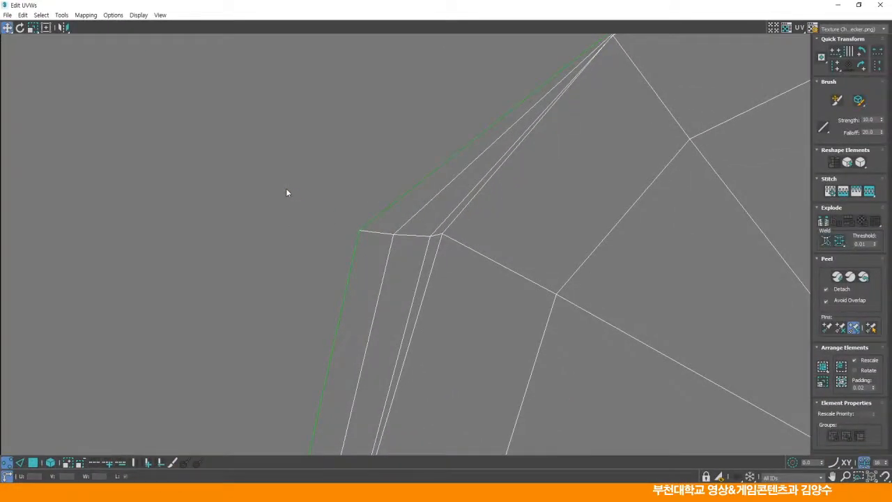
Select the whole welded shell as a polygon element, relax it by polygon angles until its outline evens out, close the Relax Tool and deselect.
{"action": "scroll", "coordinate": [488, 235], "scroll_direction": "down", "scroll_amount": 5}
{"action": "middle_click_drag", "start_coordinate": [488, 234], "coordinate": [418, 193]}
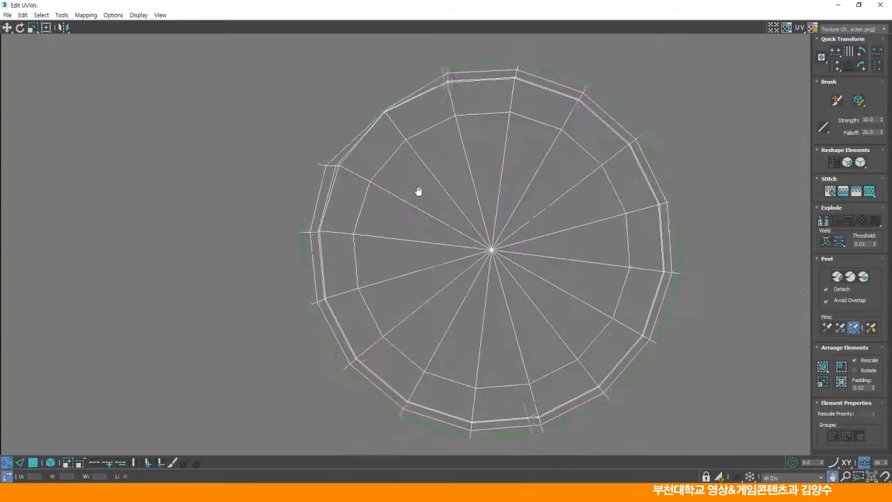
{"action": "scroll", "coordinate": [427, 222], "scroll_direction": "up", "scroll_amount": 1}
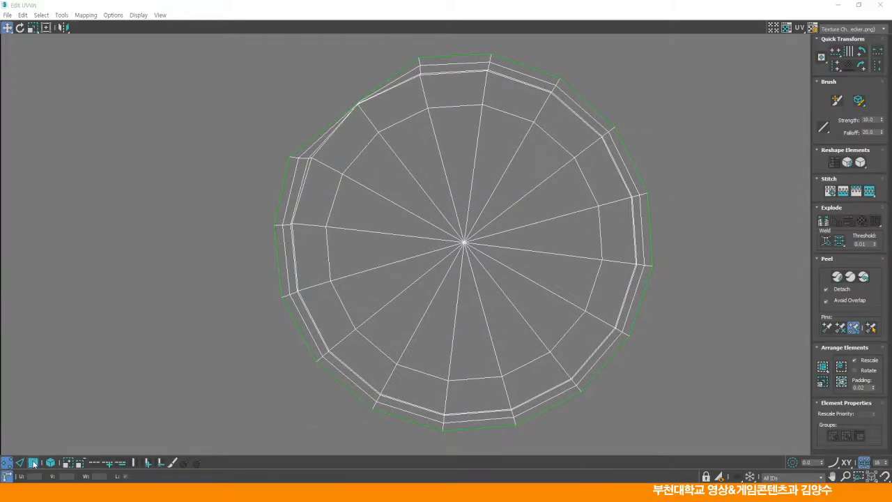
{"action": "left_click", "coordinate": [34, 462]}
{"action": "left_click", "coordinate": [50, 462]}
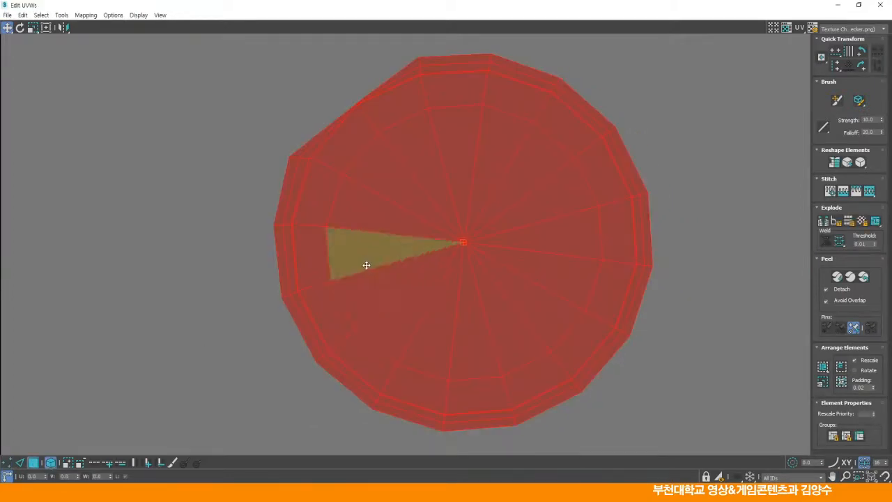
{"action": "left_click", "coordinate": [62, 14]}
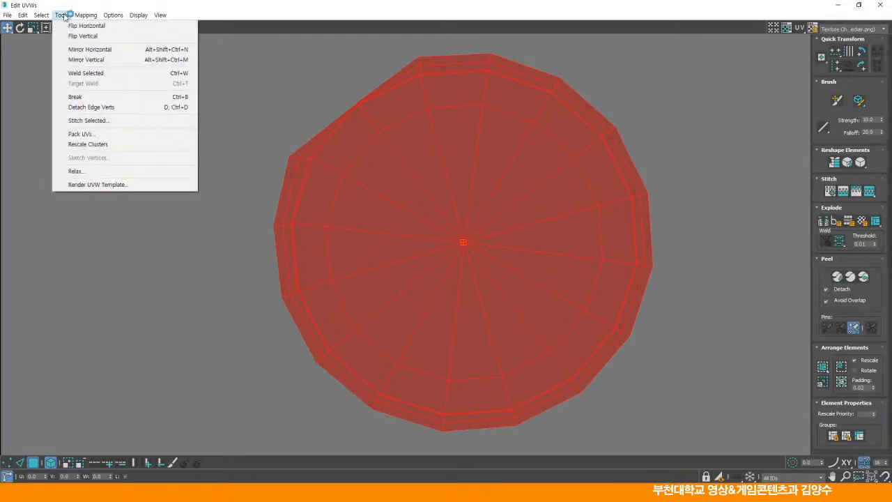
{"action": "left_click", "coordinate": [77, 171]}
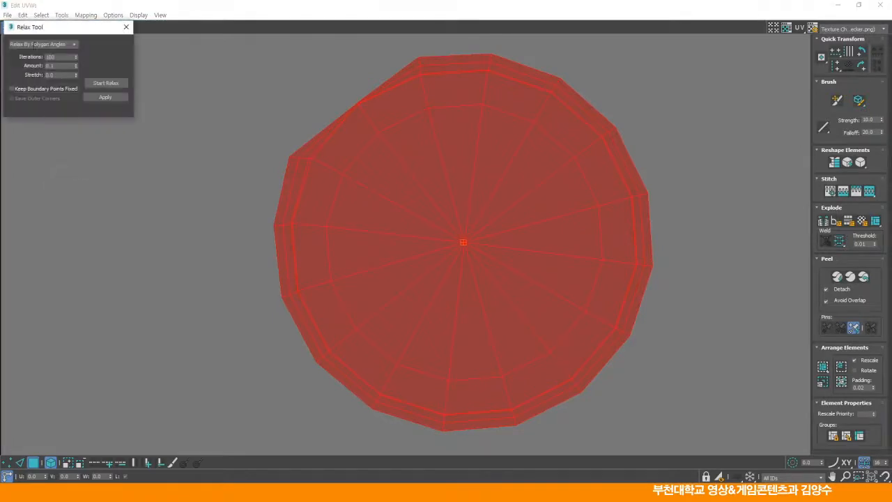
{"action": "left_click", "coordinate": [106, 84]}
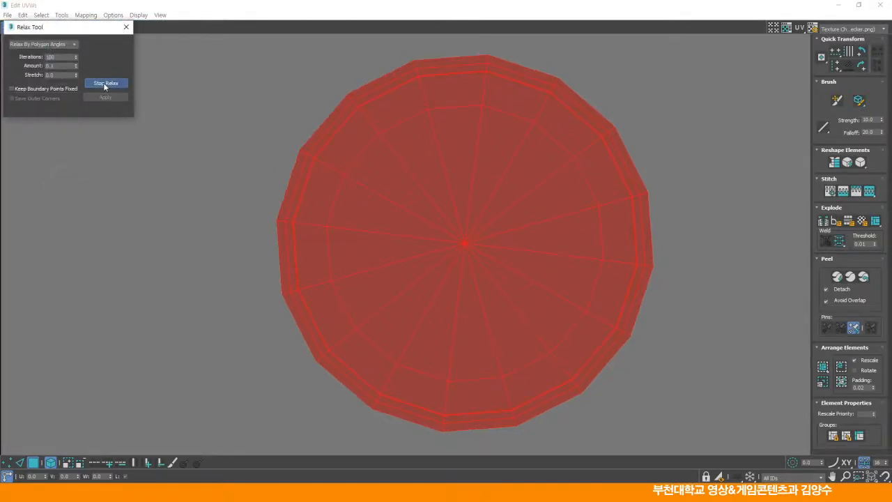
{"action": "left_click", "coordinate": [108, 84]}
{"action": "left_click", "coordinate": [126, 28]}
{"action": "left_click", "coordinate": [230, 132]}
Move the shell over the 0–1 UV tile and scale it down uniformly so it fits inside the square, and deselect it.
{"action": "scroll", "coordinate": [362, 209], "scroll_direction": "down", "scroll_amount": 4}
{"action": "middle_click_drag", "start_coordinate": [362, 209], "coordinate": [269, 179]}
{"action": "scroll", "coordinate": [268, 180], "scroll_direction": "down", "scroll_amount": 2}
{"action": "left_click", "coordinate": [275, 190]}
{"action": "left_click_drag", "start_coordinate": [273, 165], "coordinate": [446, 253]}
{"action": "scroll", "coordinate": [485, 274], "scroll_direction": "up", "scroll_amount": 3}
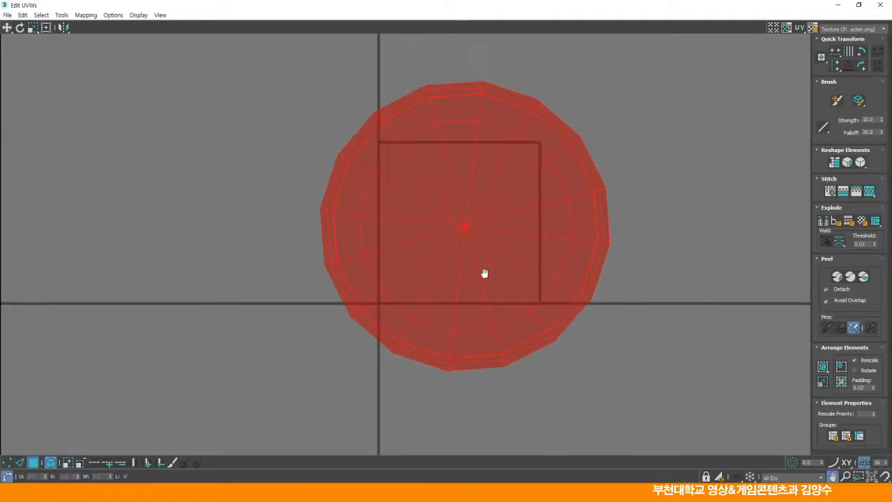
{"action": "left_click", "coordinate": [33, 27]}
{"action": "left_click_drag", "start_coordinate": [468, 195], "coordinate": [462, 236]}
{"action": "left_click", "coordinate": [8, 28]}
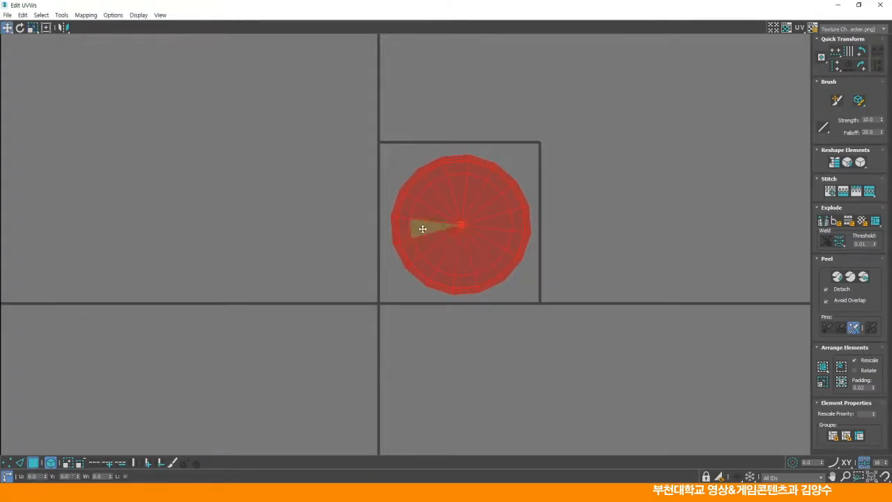
{"action": "left_click", "coordinate": [322, 206]}
Save the cup-bottom UV layout as a UVW file named bottom in the 6th folder.
{"action": "scroll", "coordinate": [340, 229], "scroll_direction": "up", "scroll_amount": 3}
{"action": "middle_click_drag", "start_coordinate": [340, 228], "coordinate": [308, 233]}
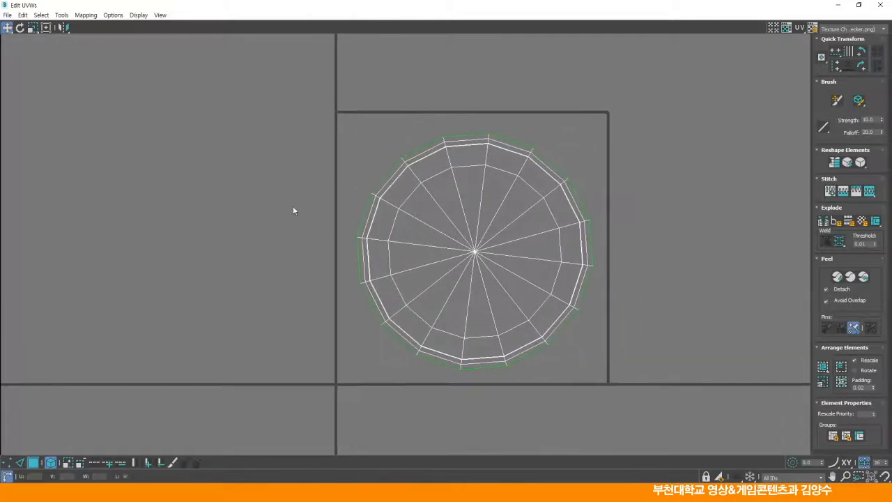
{"action": "middle_click_drag", "start_coordinate": [342, 201], "coordinate": [281, 181]}
{"action": "scroll", "coordinate": [281, 181], "scroll_direction": "up", "scroll_amount": 3}
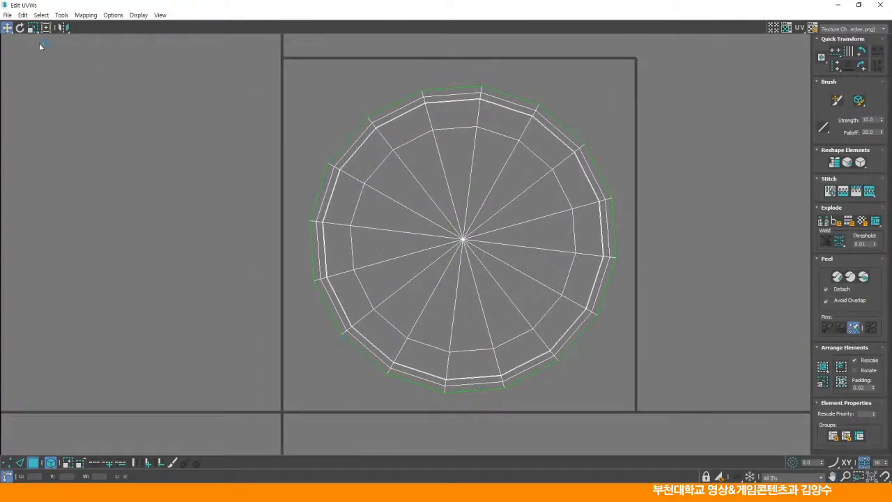
{"action": "left_click", "coordinate": [7, 14]}
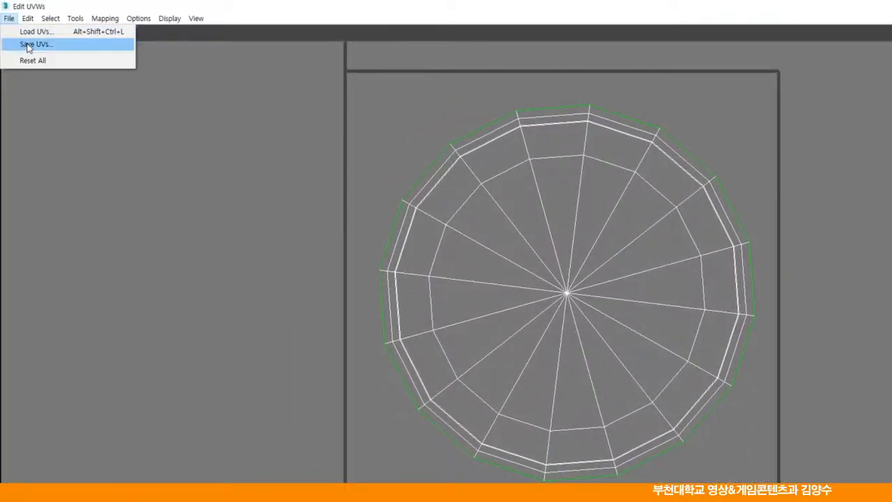
{"action": "left_click", "coordinate": [28, 45]}
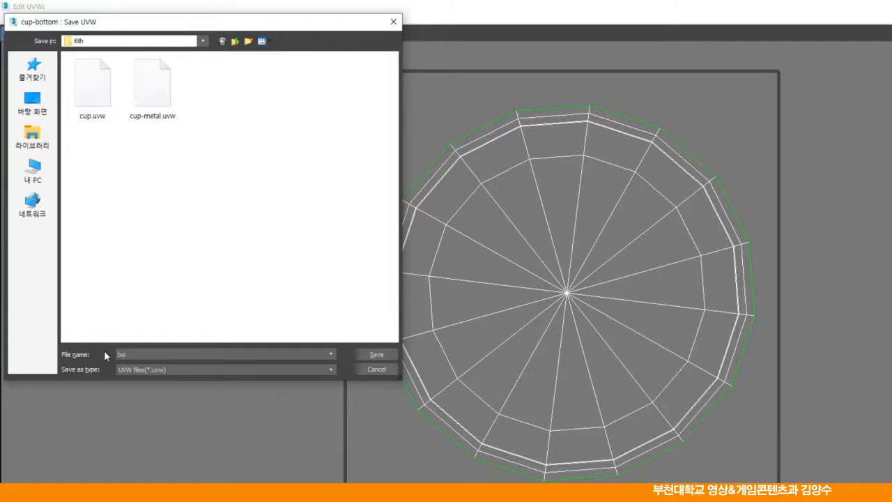
{"action": "type", "text": "bottom"}
{"action": "left_click", "coordinate": [375, 354]}
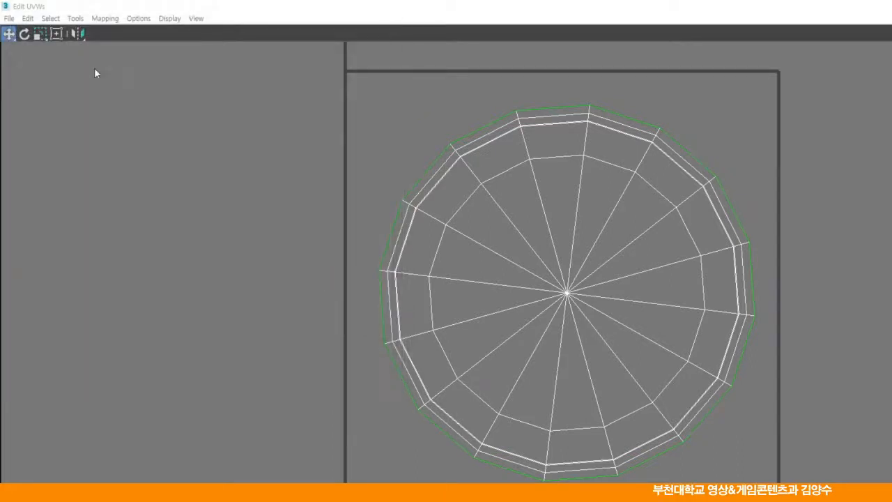
Render the UVW template of the cup-bottom layout with the default settings.
{"action": "left_click", "coordinate": [75, 18]}
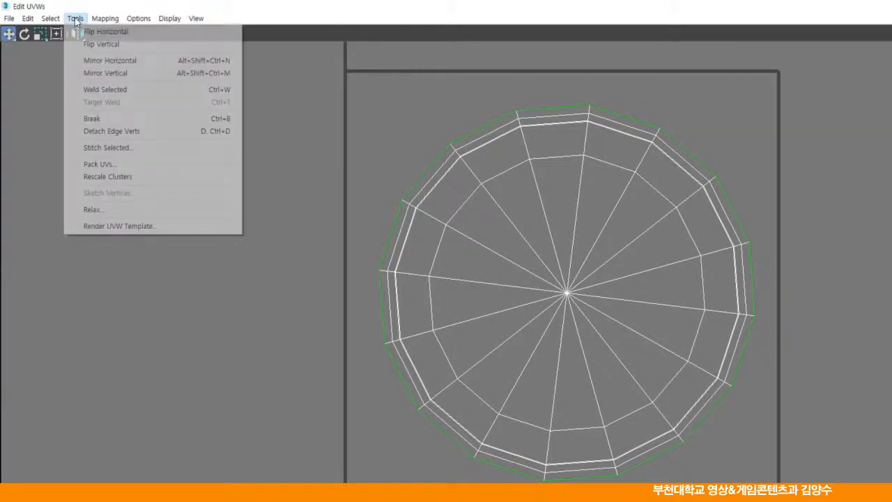
{"action": "left_click", "coordinate": [115, 228]}
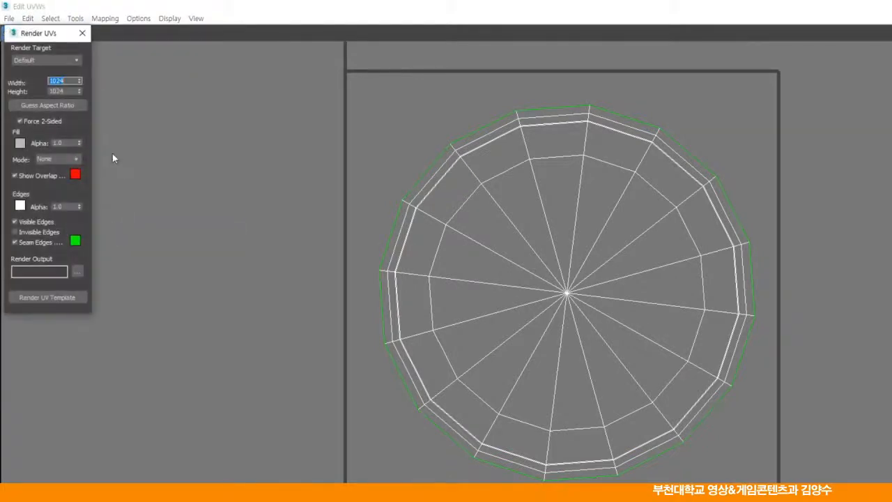
{"action": "left_click", "coordinate": [40, 296]}
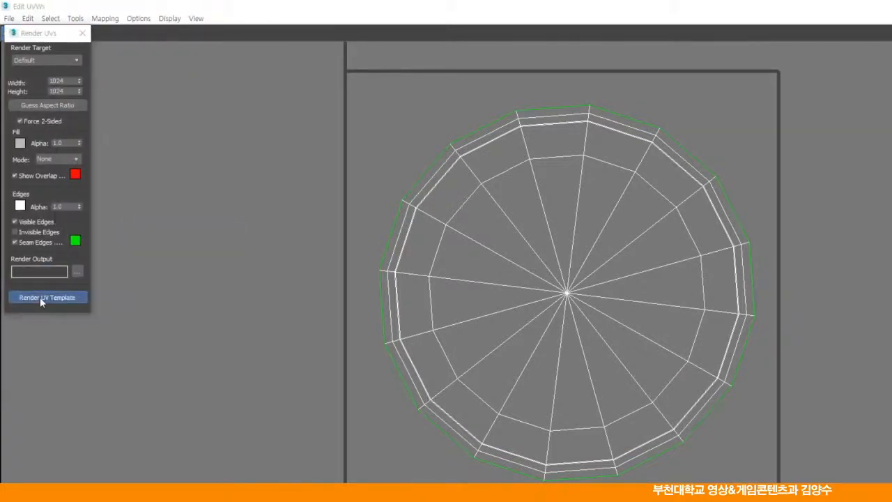
{"action": "left_click_drag", "start_coordinate": [818, 10], "coordinate": [397, 22]}
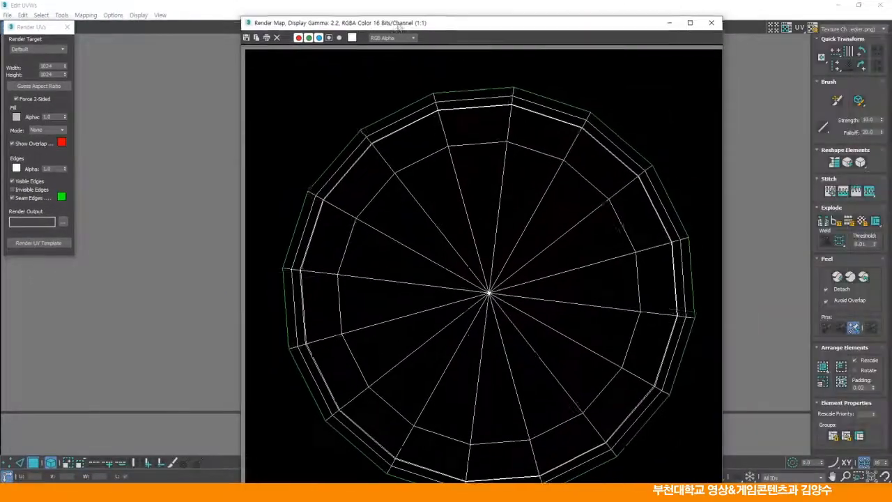
Save the rendered template as a JPEG named bottom in the 6th folder, accept the JPEG settings and close the render window.
{"action": "left_click", "coordinate": [247, 35]}
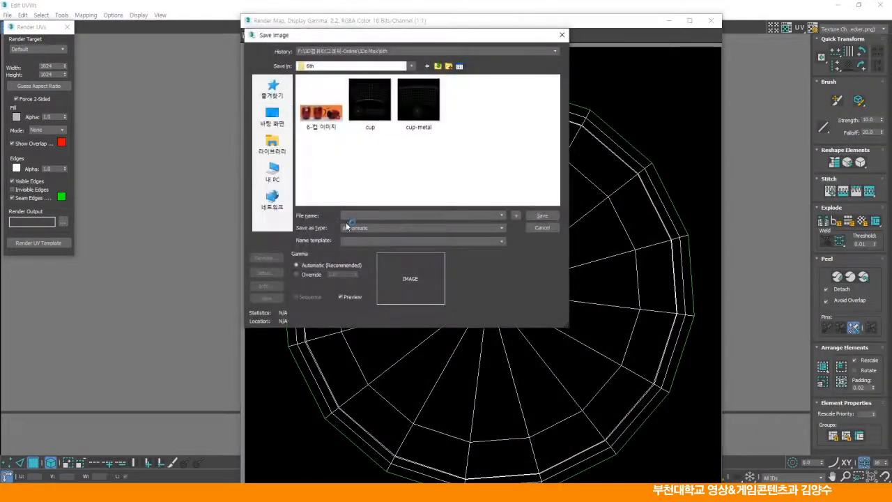
{"action": "type", "text": "bottom"}
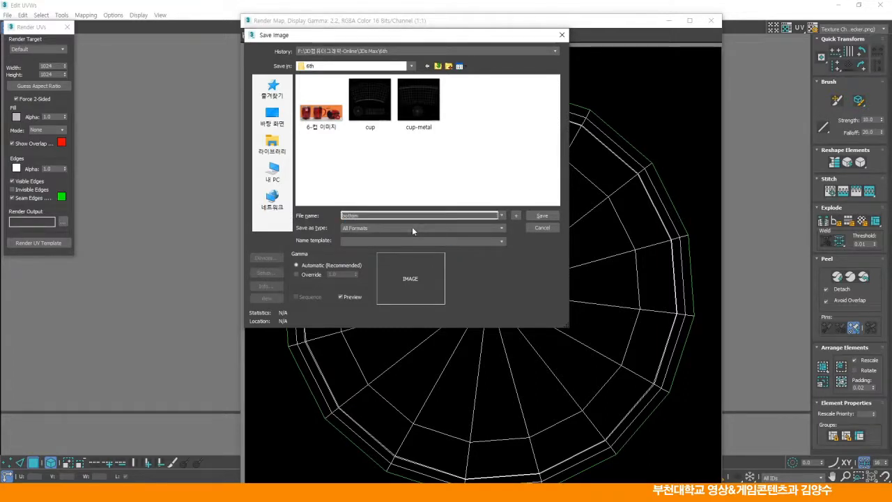
{"action": "left_click", "coordinate": [412, 226]}
{"action": "left_click", "coordinate": [366, 279]}
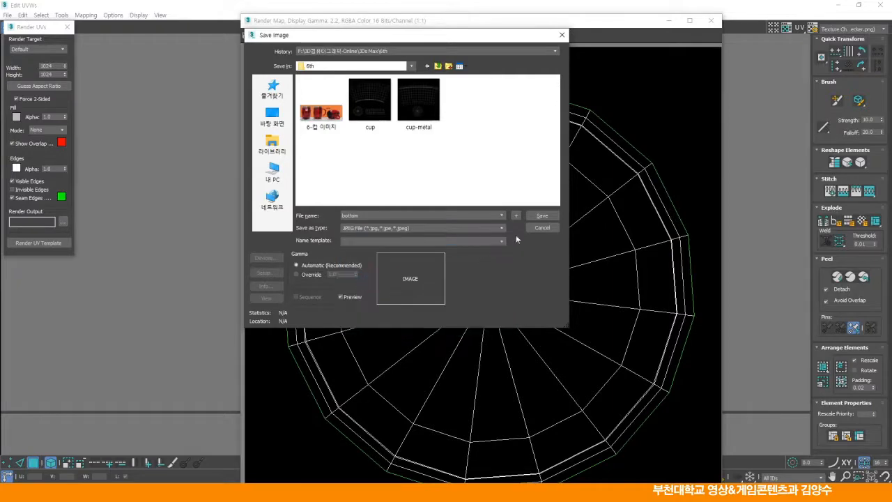
{"action": "left_click", "coordinate": [542, 215]}
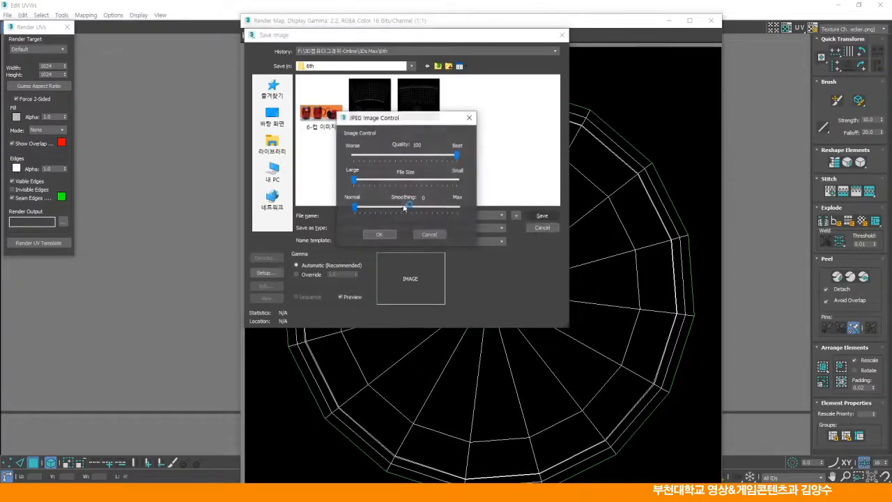
{"action": "left_click", "coordinate": [381, 234]}
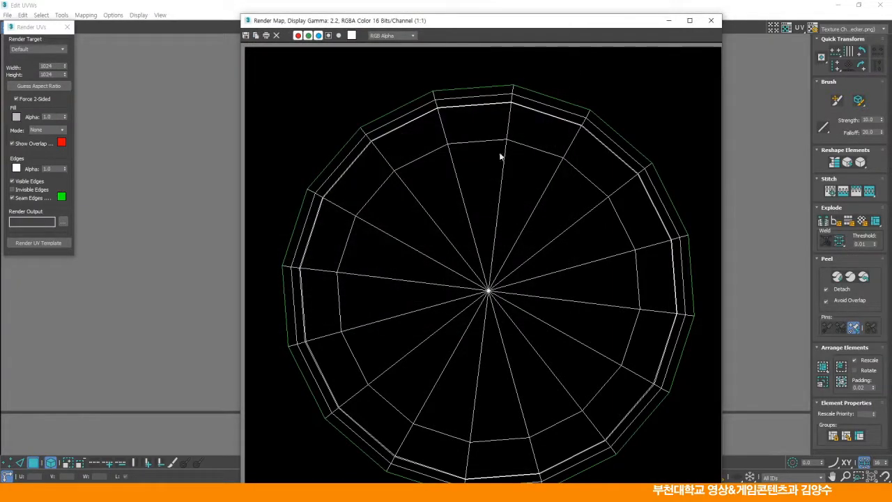
{"action": "left_click", "coordinate": [711, 20]}
Close the UV editor and leave the Polygon level of the cup-bottom object's Unwrap UVW modifier.
{"action": "left_click", "coordinate": [857, 7]}
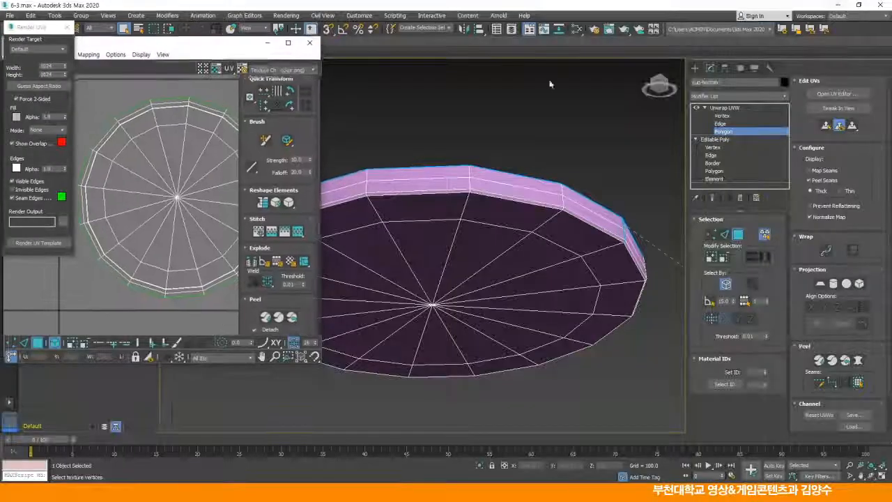
{"action": "left_click", "coordinate": [308, 40]}
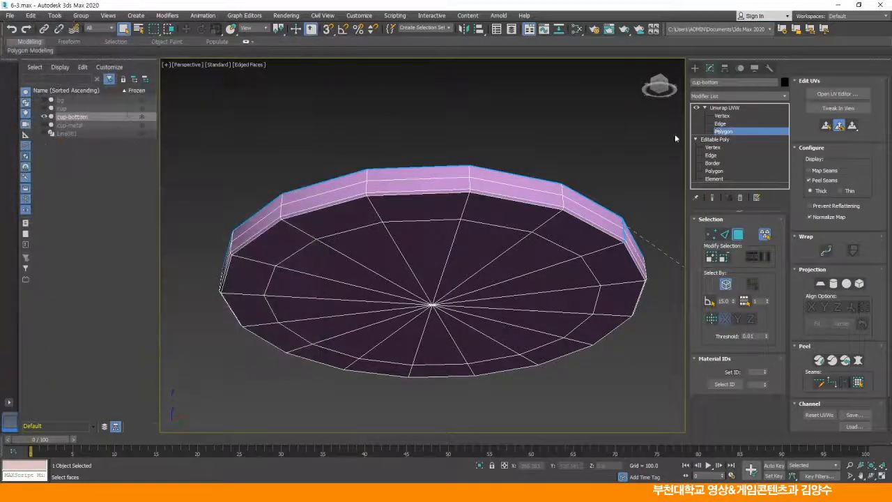
{"action": "left_click", "coordinate": [725, 108]}
{"action": "left_click", "coordinate": [547, 125]}
Unhide all objects in the scene.
{"action": "scroll", "coordinate": [534, 163], "scroll_direction": "down", "scroll_amount": 2}
{"action": "mouse_move", "coordinate": [534, 163]}
{"action": "middle_mouse_down"}
{"action": "mouse_move", "coordinate": [522, 184]}
{"action": "mouse_move", "coordinate": [538, 176]}
{"action": "middle_mouse_up"}
{"action": "right_click", "coordinate": [522, 169]}
{"action": "left_click", "coordinate": [540, 130]}
Select the bg plane with the reference photo behind the mug and hide it.
{"action": "scroll", "coordinate": [428, 225], "scroll_direction": "down", "scroll_amount": 2}
{"action": "scroll", "coordinate": [406, 229], "scroll_direction": "down", "scroll_amount": 2}
{"action": "middle_click_drag", "start_coordinate": [408, 160], "coordinate": [408, 171], "text": "alt"}
{"action": "middle_click_drag", "start_coordinate": [408, 172], "coordinate": [402, 201]}
{"action": "middle_click_drag", "start_coordinate": [566, 140], "coordinate": [501, 148]}
{"action": "left_click", "coordinate": [506, 149]}
{"action": "right_click", "coordinate": [507, 151]}
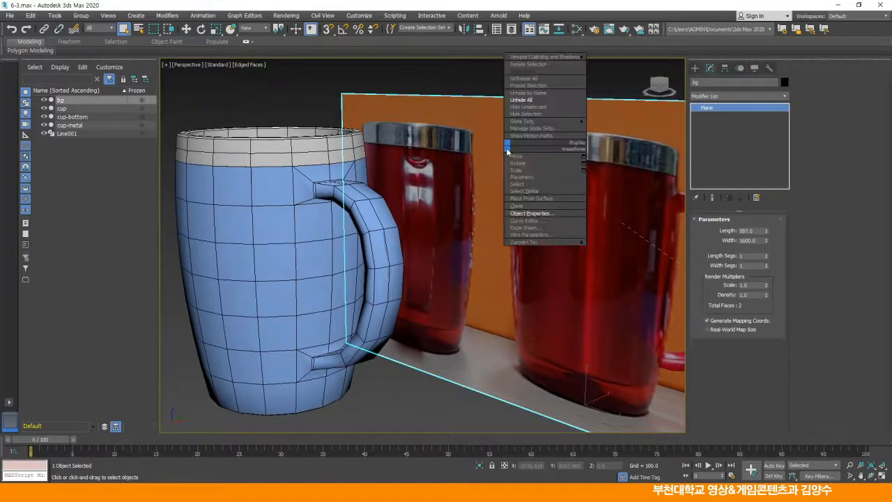
{"action": "left_click", "coordinate": [519, 114]}
Narrow the command panel to widen the perspective viewport, and frame the mug from slightly above.
{"action": "middle_click_drag", "start_coordinate": [315, 208], "coordinate": [470, 179]}
{"action": "left_click_drag", "start_coordinate": [686, 274], "coordinate": [810, 275]}
{"action": "scroll", "coordinate": [528, 202], "scroll_direction": "down", "scroll_amount": 3}
{"action": "middle_click_drag", "start_coordinate": [526, 193], "coordinate": [517, 199]}
{"action": "middle_click_drag", "start_coordinate": [487, 164], "coordinate": [481, 195], "text": "alt"}
{"action": "scroll", "coordinate": [479, 199], "scroll_direction": "up", "scroll_amount": 3}
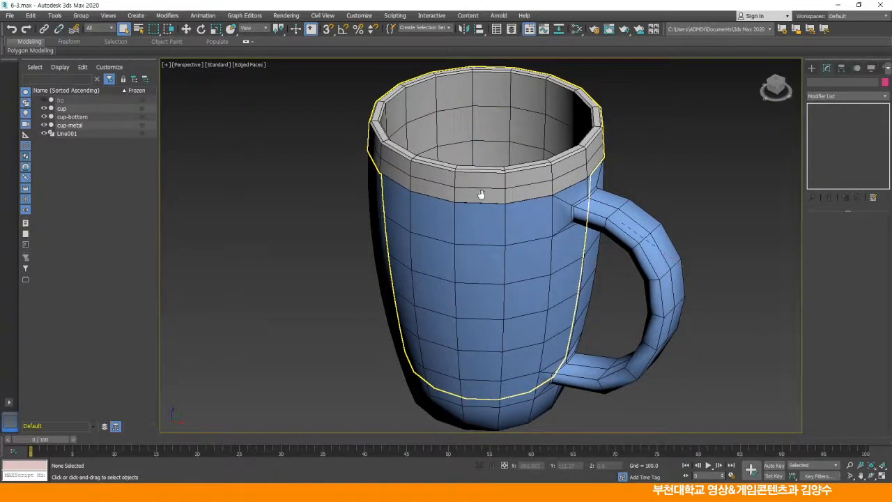
Open the Slate Material Editor, select all the mug's objects in the viewport and assign Material #26 to them.
{"action": "left_click", "coordinate": [576, 29]}
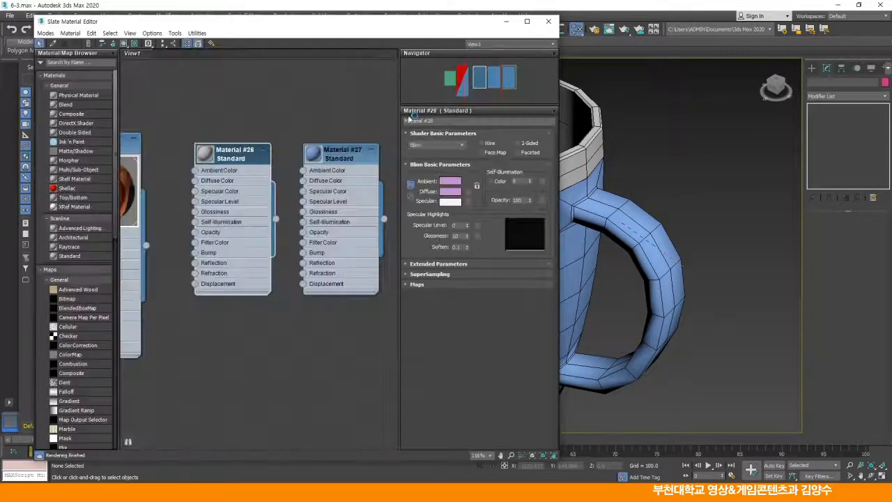
{"action": "middle_click_drag", "start_coordinate": [591, 168], "coordinate": [664, 169]}
{"action": "scroll", "coordinate": [662, 168], "scroll_direction": "down", "scroll_amount": 4}
{"action": "left_click_drag", "start_coordinate": [708, 123], "coordinate": [643, 250]}
{"action": "left_click_drag", "start_coordinate": [604, 306], "coordinate": [603, 300]}
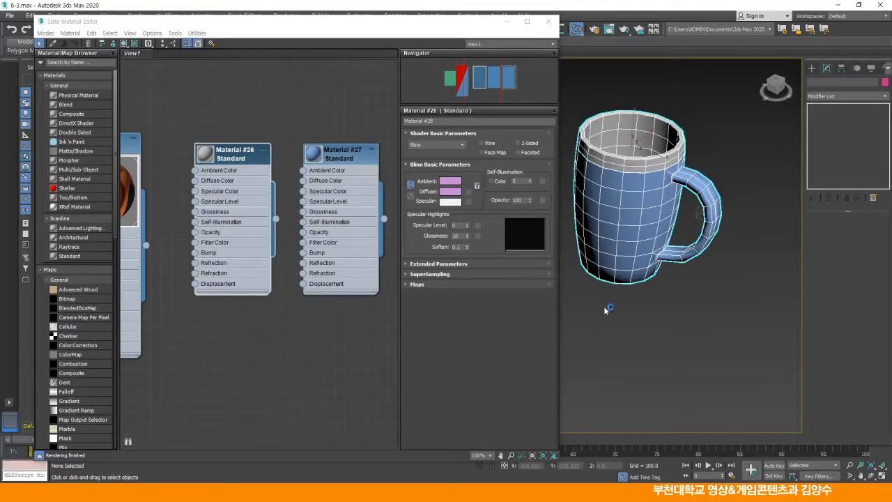
{"action": "mouse_move", "coordinate": [641, 299]}
{"action": "middle_mouse_down", "text": "alt"}
{"action": "mouse_move", "coordinate": [647, 208]}
{"action": "mouse_move", "coordinate": [627, 303]}
{"action": "middle_mouse_up", "text": "alt"}
{"action": "left_click_drag", "start_coordinate": [230, 151], "coordinate": [218, 139]}
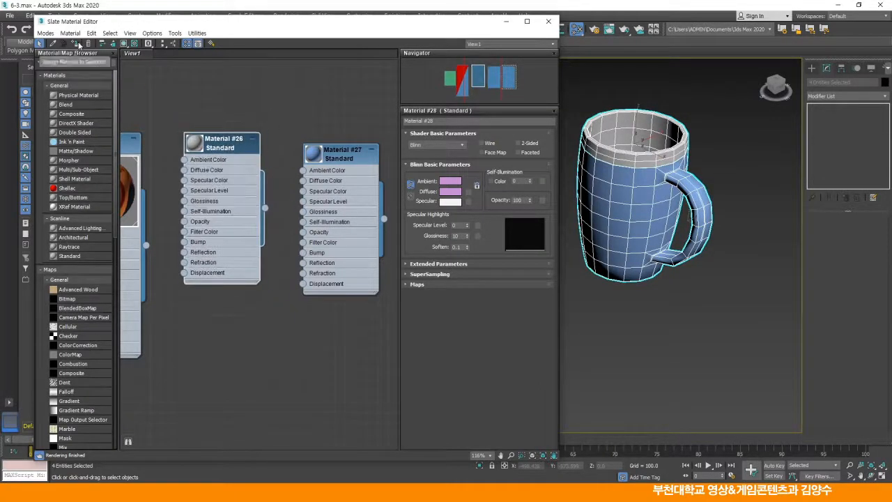
{"action": "left_click", "coordinate": [78, 43]}
Maximize the Slate Material Editor and connect a new Checker map to the Diffuse Color of Material #26.
{"action": "left_click_drag", "start_coordinate": [221, 143], "coordinate": [251, 144]}
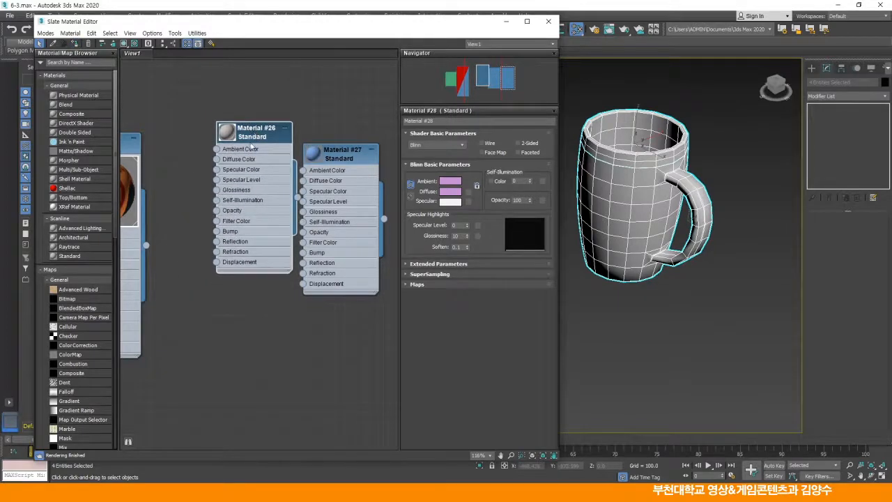
{"action": "left_click", "coordinate": [527, 21]}
{"action": "middle_click_drag", "start_coordinate": [338, 149], "coordinate": [517, 180]}
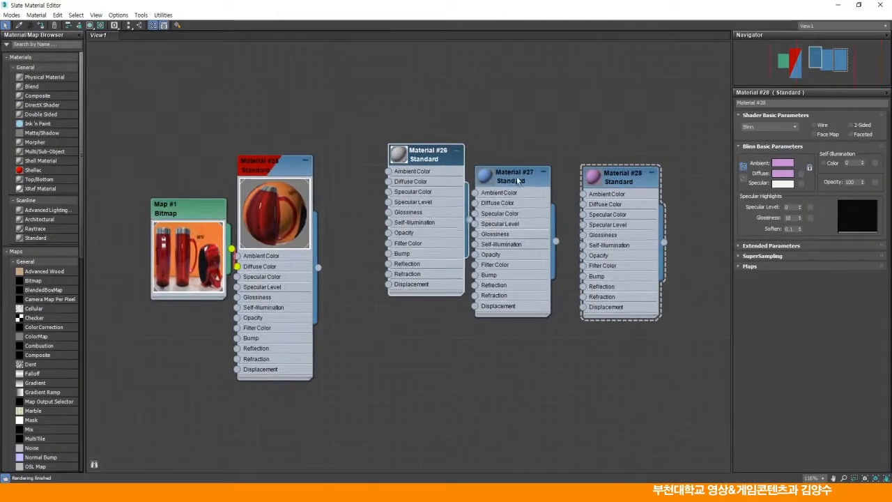
{"action": "scroll", "coordinate": [517, 180], "scroll_direction": "up", "scroll_amount": 2}
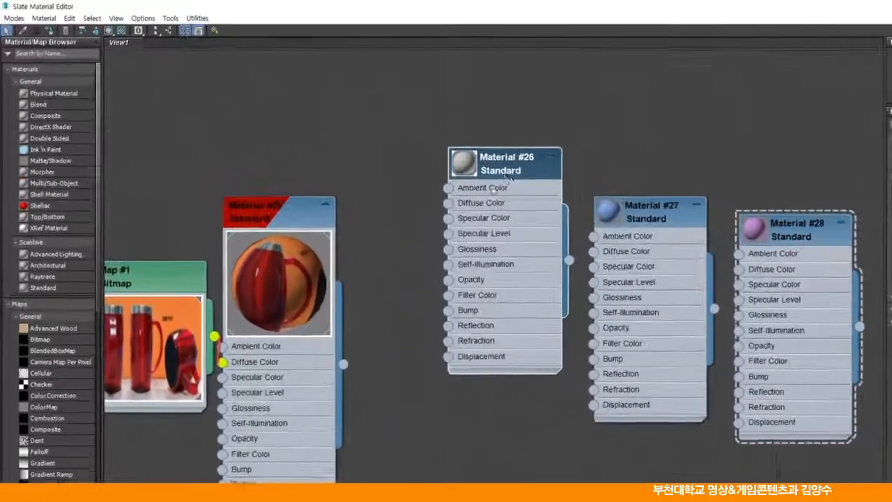
{"action": "left_click_drag", "start_coordinate": [448, 203], "coordinate": [377, 166]}
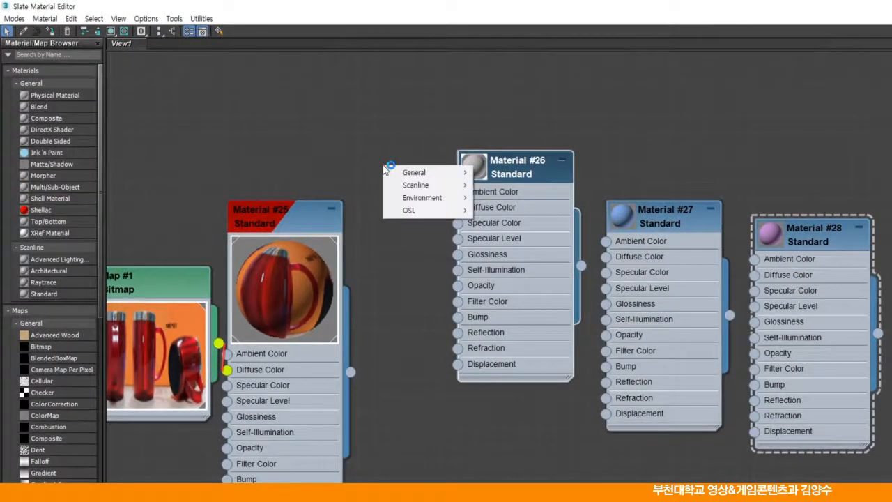
{"action": "mouse_move", "coordinate": [412, 173]}
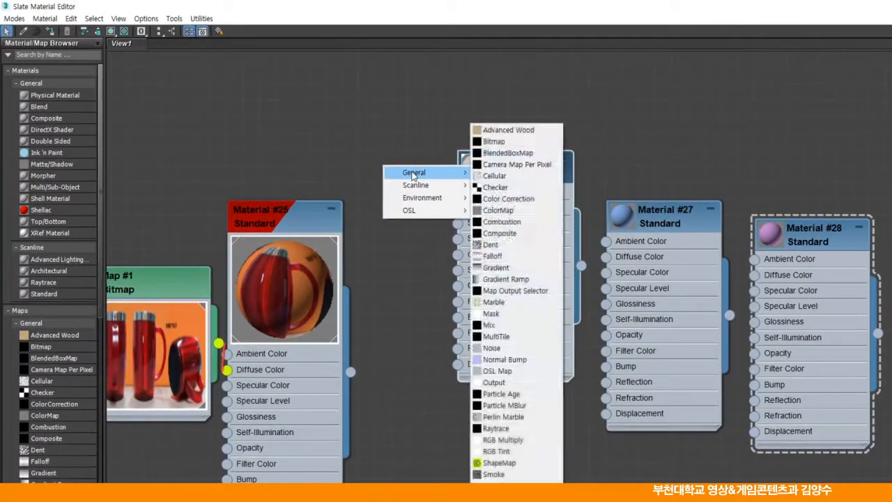
{"action": "left_click", "coordinate": [495, 188]}
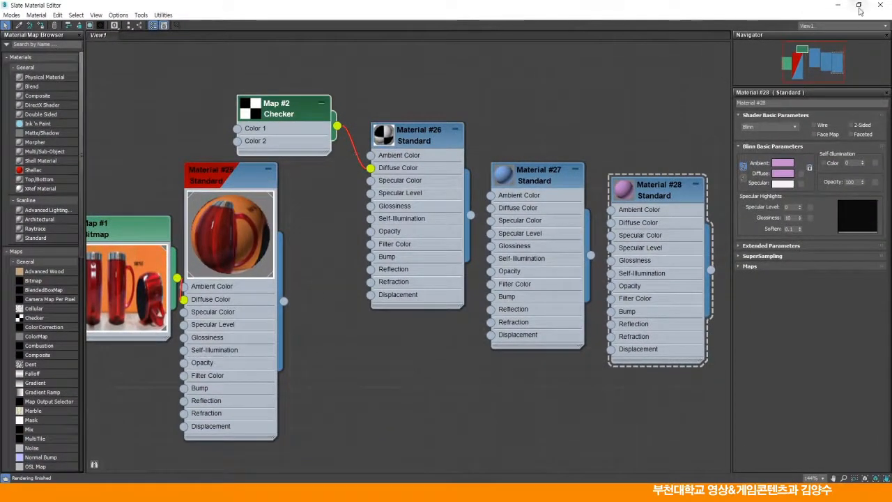
Restore the Slate Material Editor beside the viewport and show the Material #26 checker shaded on the mug.
{"action": "left_click", "coordinate": [858, 5]}
{"action": "middle_click_drag", "start_coordinate": [359, 173], "coordinate": [196, 179]}
{"action": "left_click_drag", "start_coordinate": [168, 138], "coordinate": [180, 112]}
{"action": "middle_click_drag", "start_coordinate": [237, 178], "coordinate": [278, 241]}
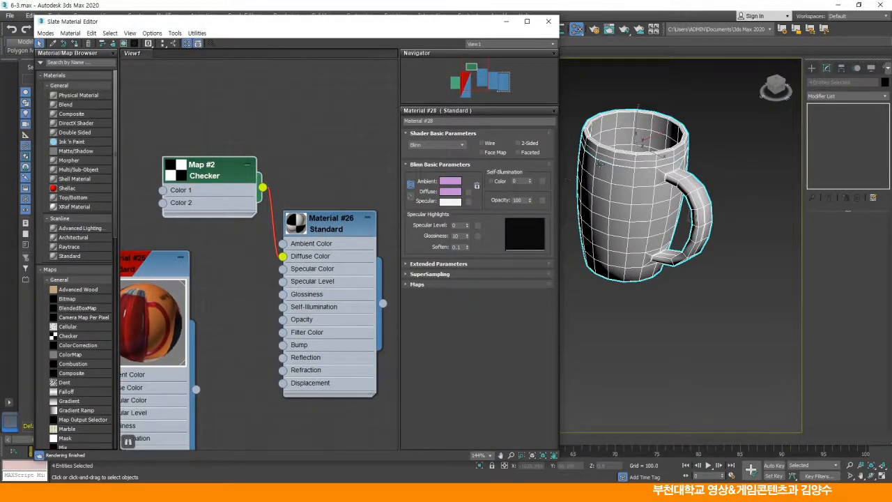
{"action": "left_click", "coordinate": [124, 44]}
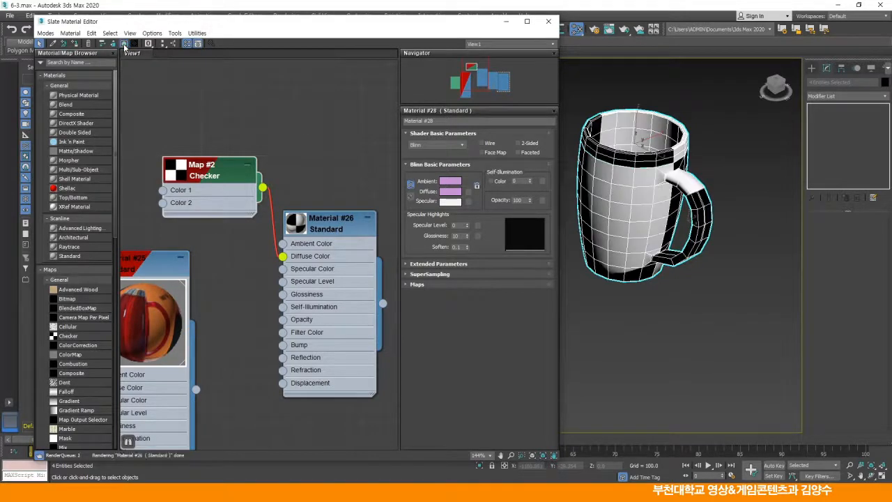
{"action": "middle_click_drag", "start_coordinate": [625, 229], "coordinate": [646, 231], "text": "alt"}
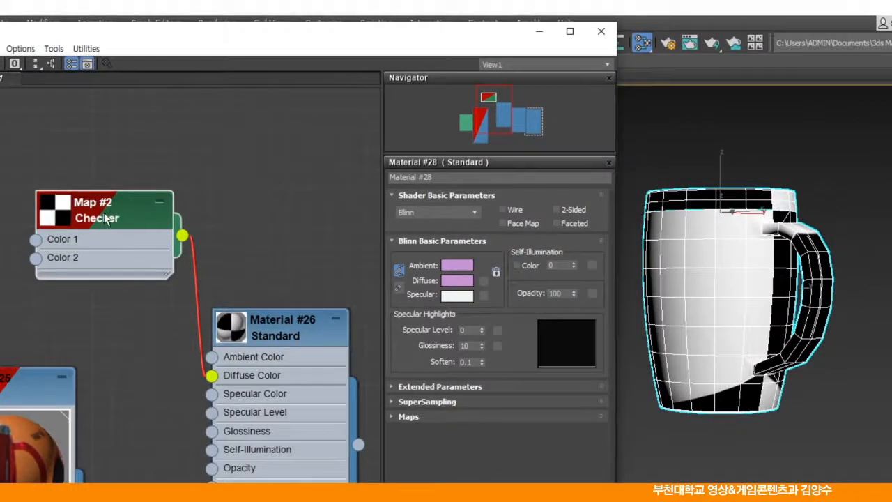
Set the Checker map's tiling to 20 in both U and V.
{"action": "double_click", "coordinate": [105, 218]}
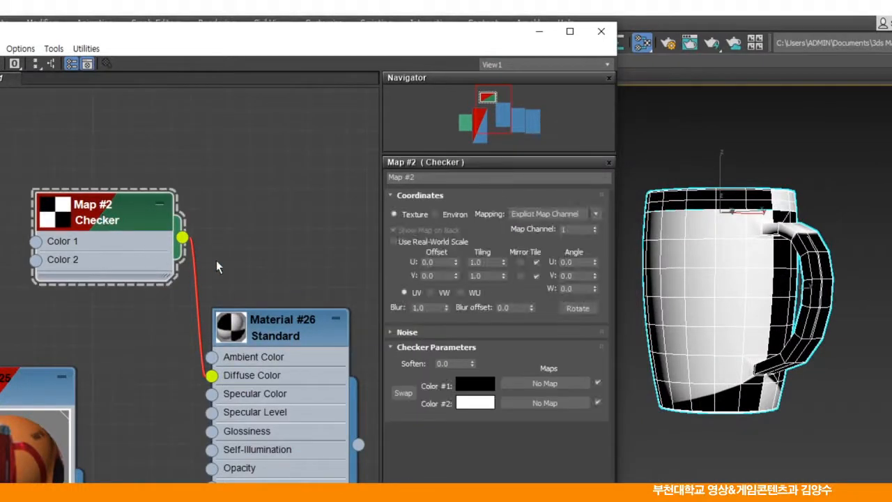
{"action": "left_click", "coordinate": [487, 262]}
{"action": "type", "text": "20"}
{"action": "key", "text": "Tab"}
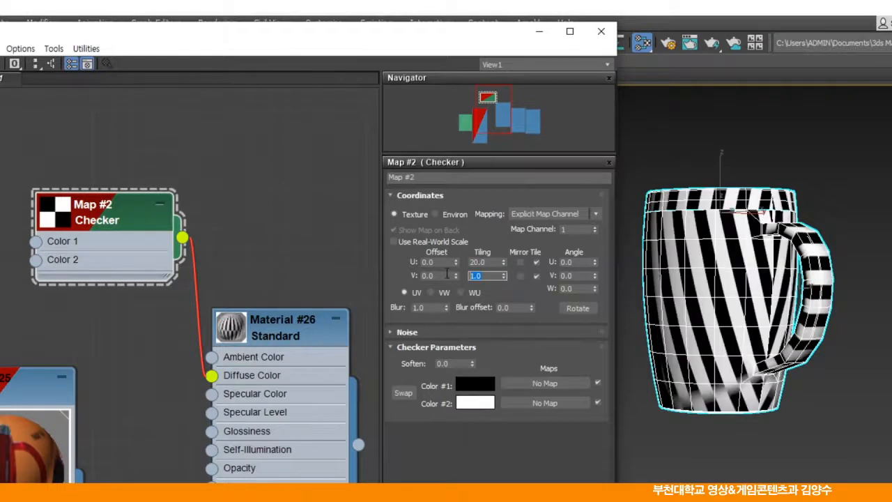
{"action": "type", "text": "20"}
{"action": "key", "text": "Return"}
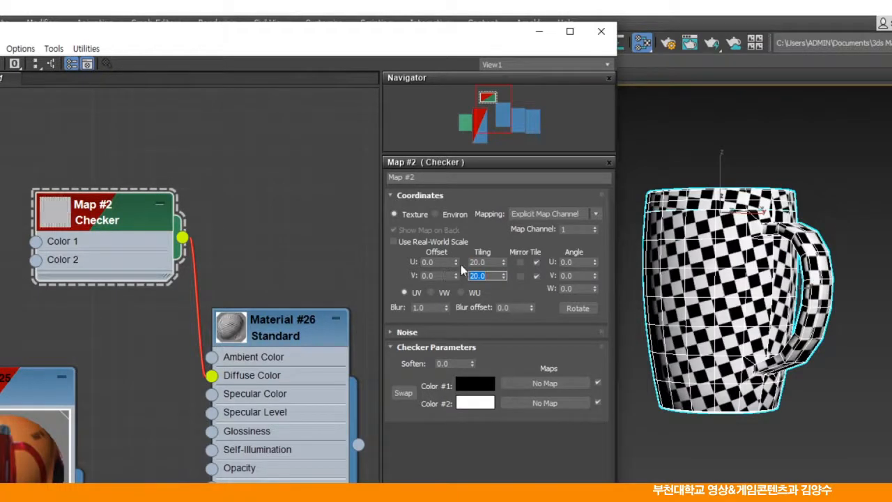
Close the material editor and examine the checker pattern on the mug's side, bottom, handle and interior for distortion.
{"action": "middle_click_drag", "start_coordinate": [783, 331], "coordinate": [801, 358]}
{"action": "middle_click_drag", "start_coordinate": [780, 285], "coordinate": [837, 304], "text": "alt"}
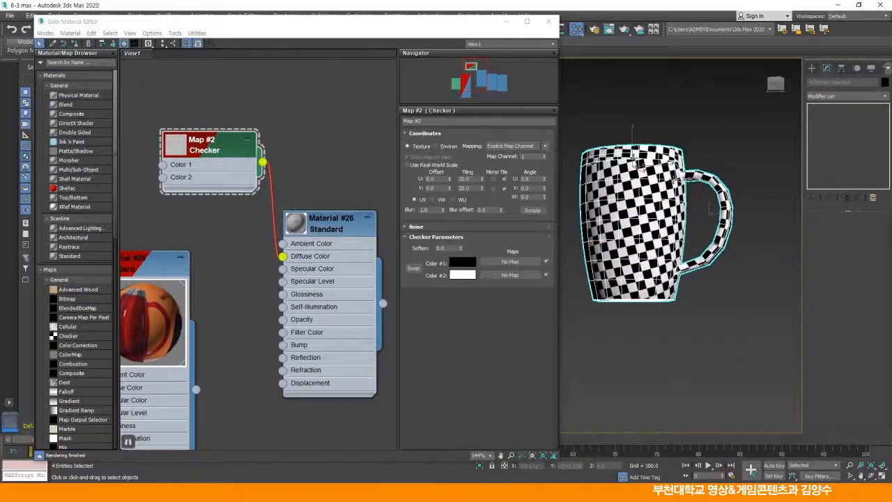
{"action": "scroll", "coordinate": [640, 165], "scroll_direction": "up", "scroll_amount": 8}
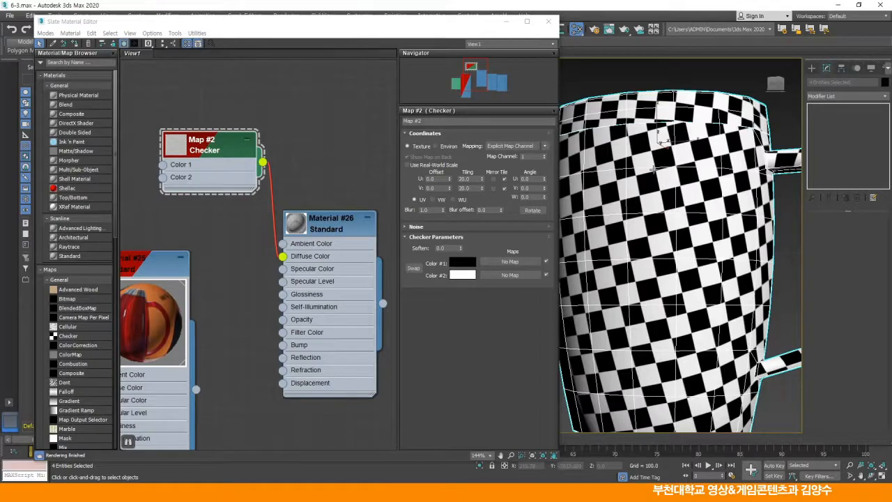
{"action": "left_click", "coordinate": [549, 21]}
{"action": "key", "text": "z"}
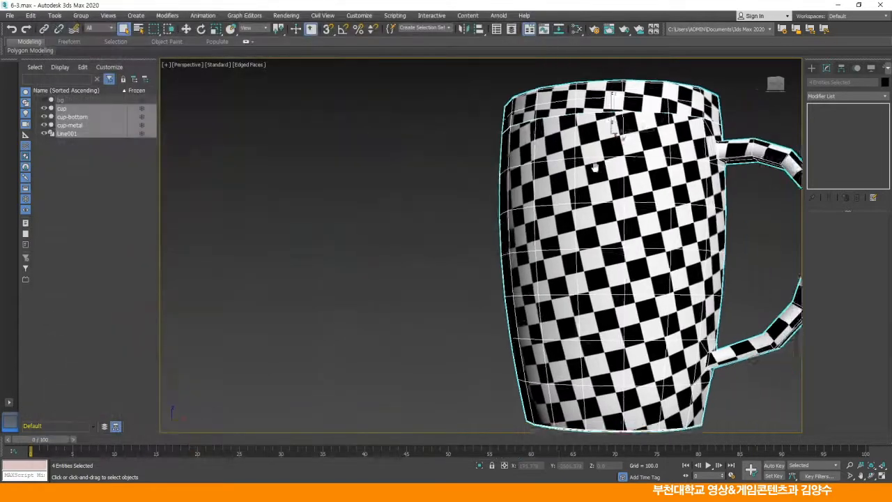
{"action": "middle_click_drag", "start_coordinate": [543, 163], "coordinate": [543, 66], "text": "alt"}
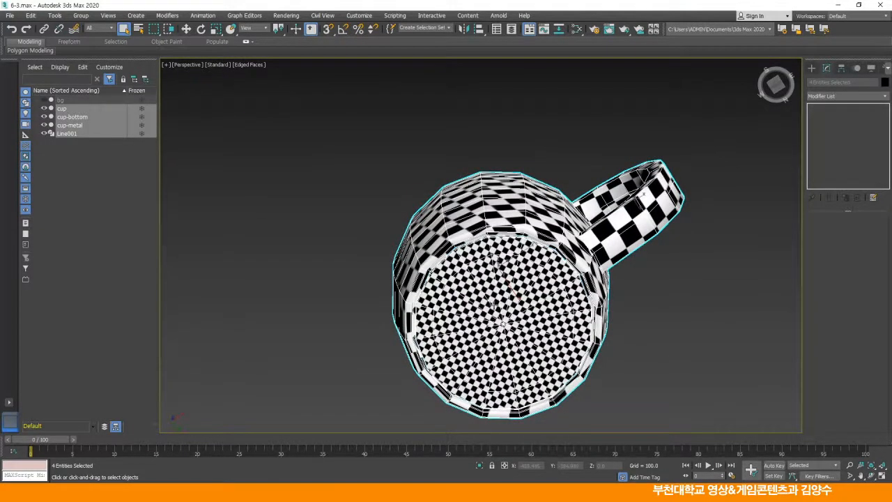
{"action": "middle_click_drag", "start_coordinate": [508, 296], "coordinate": [511, 282]}
{"action": "mouse_move", "coordinate": [515, 279]}
{"action": "middle_mouse_down", "text": "alt"}
{"action": "mouse_move", "coordinate": [516, 345]}
{"action": "mouse_move", "coordinate": [543, 235]}
{"action": "mouse_move", "coordinate": [529, 217]}
{"action": "mouse_move", "coordinate": [501, 217]}
{"action": "mouse_move", "coordinate": [495, 187]}
{"action": "mouse_move", "coordinate": [541, 210]}
{"action": "mouse_move", "coordinate": [527, 128]}
{"action": "mouse_move", "coordinate": [524, 254]}
{"action": "mouse_move", "coordinate": [527, 238]}
{"action": "middle_mouse_up", "text": "alt"}
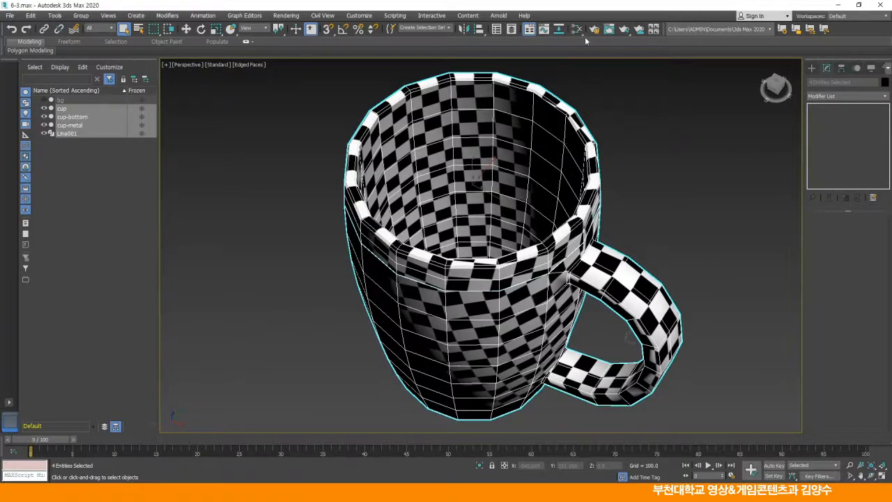
Reopen the Slate Material Editor and select only the cup-metal part of the mug.
{"action": "left_click", "coordinate": [587, 62]}
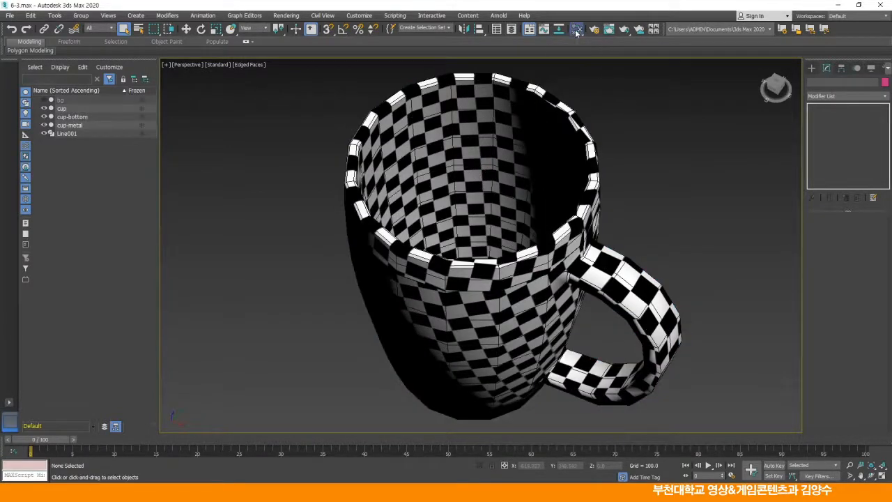
{"action": "left_click", "coordinate": [577, 29]}
{"action": "middle_click_drag", "start_coordinate": [336, 165], "coordinate": [262, 149]}
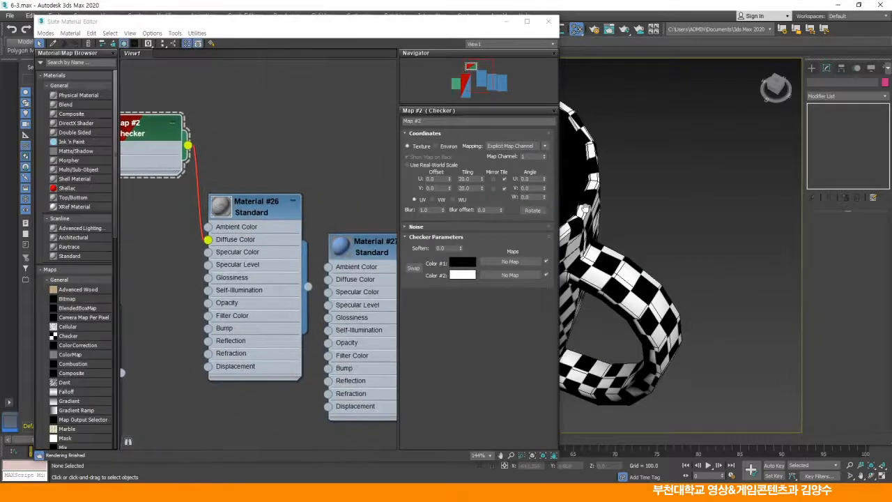
{"action": "left_click", "coordinate": [618, 202]}
{"action": "scroll", "coordinate": [627, 206], "scroll_direction": "up", "scroll_amount": 5}
{"action": "scroll", "coordinate": [648, 212], "scroll_direction": "down", "scroll_amount": 5}
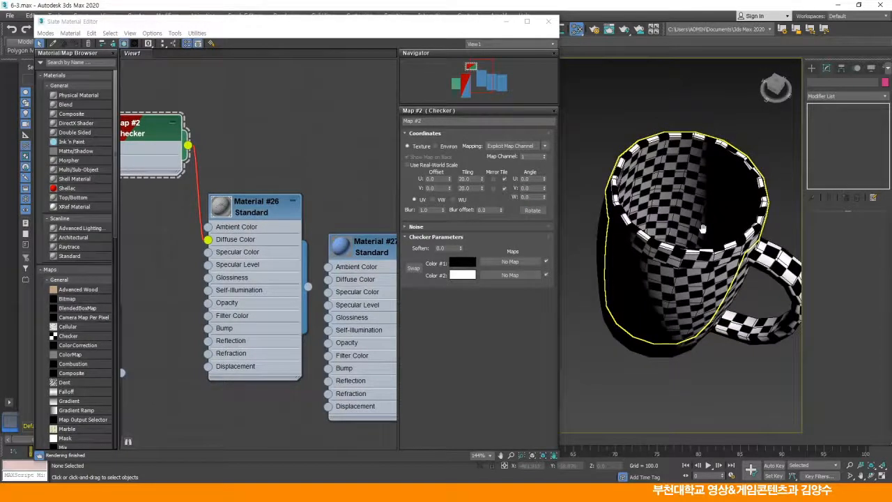
{"action": "left_click", "coordinate": [643, 143]}
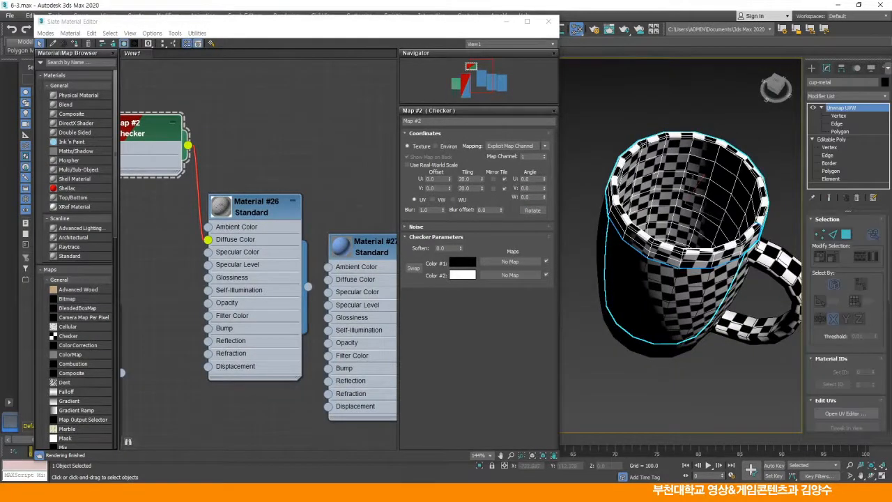
{"action": "middle_click_drag", "start_coordinate": [697, 251], "coordinate": [697, 216], "text": "alt"}
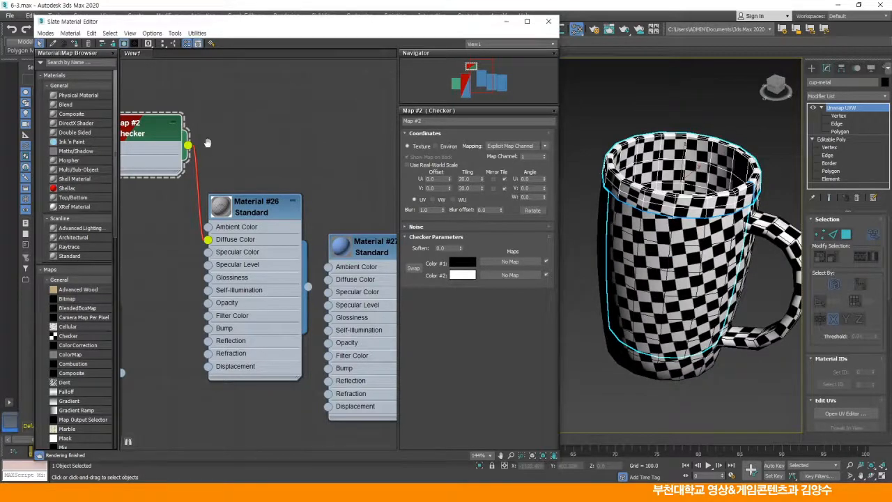
Disconnect the Checker map from Material #26's Diffuse Color and move its node clear of the material.
{"action": "middle_click_drag", "start_coordinate": [140, 131], "coordinate": [227, 119]}
{"action": "left_click_drag", "start_coordinate": [231, 113], "coordinate": [219, 122]}
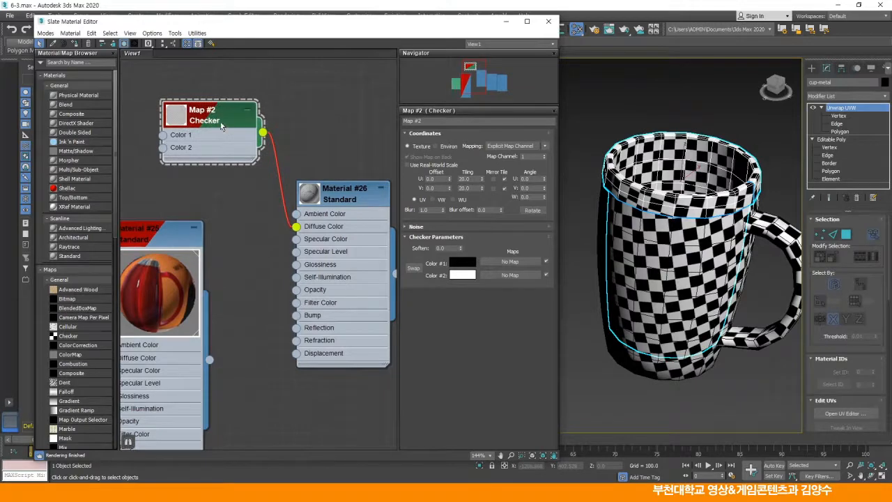
{"action": "left_click_drag", "start_coordinate": [297, 227], "coordinate": [254, 208]}
{"action": "left_click_drag", "start_coordinate": [220, 120], "coordinate": [190, 97]}
Connect a Bitmap map with the cup-metal image to Material #26's Diffuse Color and show it in the viewport.
{"action": "left_click_drag", "start_coordinate": [295, 227], "coordinate": [240, 196]}
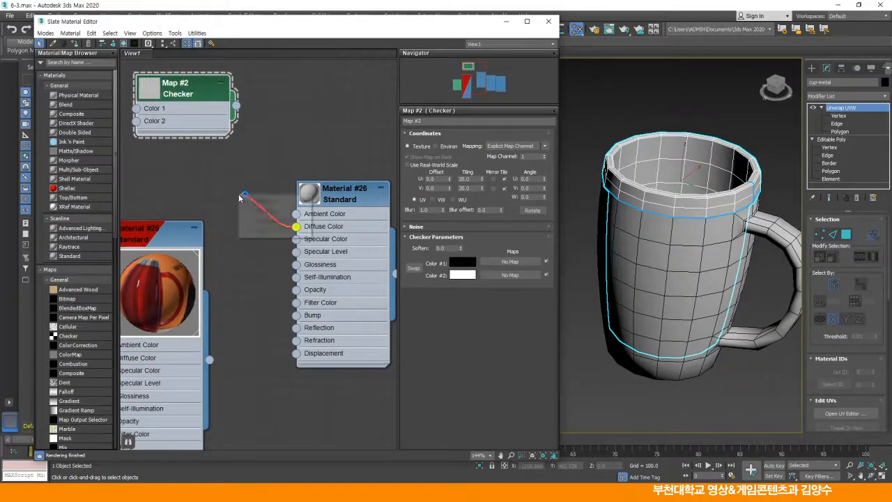
{"action": "mouse_move", "coordinate": [296, 198]}
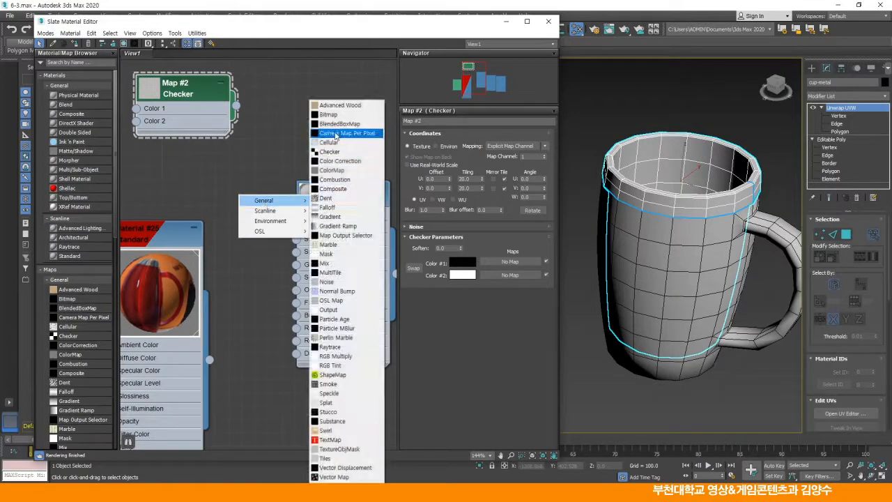
{"action": "left_click", "coordinate": [328, 114]}
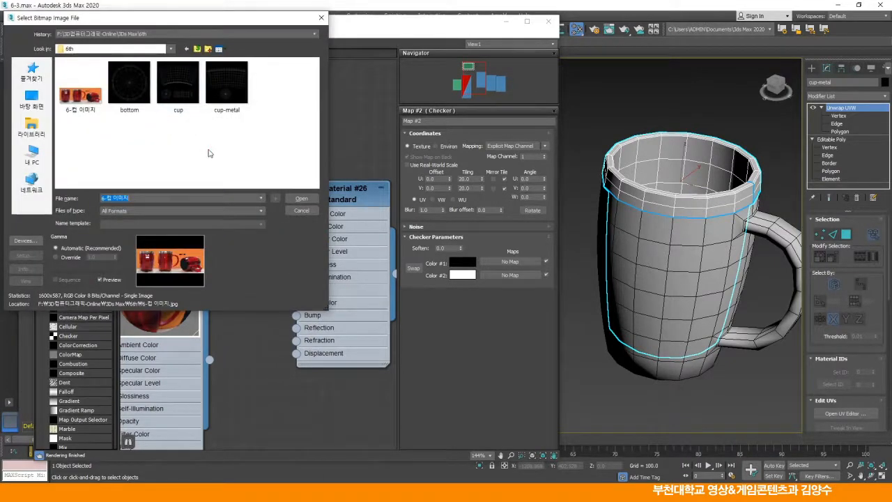
{"action": "left_click", "coordinate": [227, 87]}
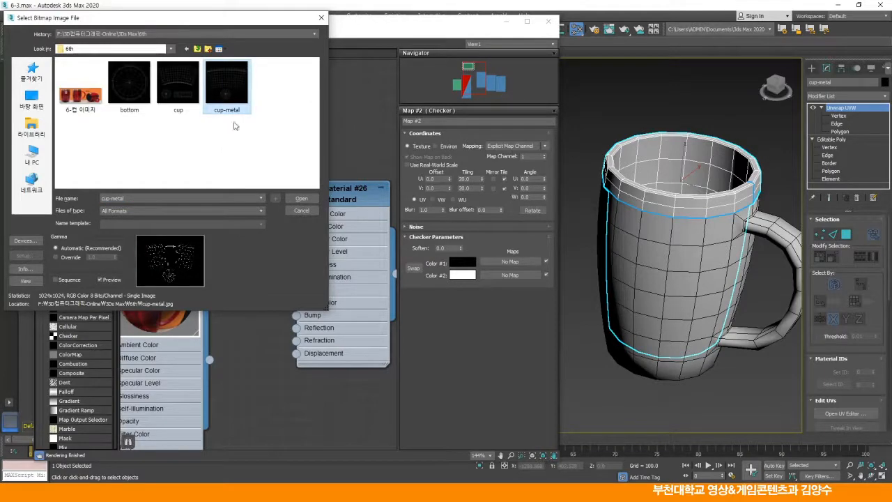
{"action": "left_click", "coordinate": [302, 200]}
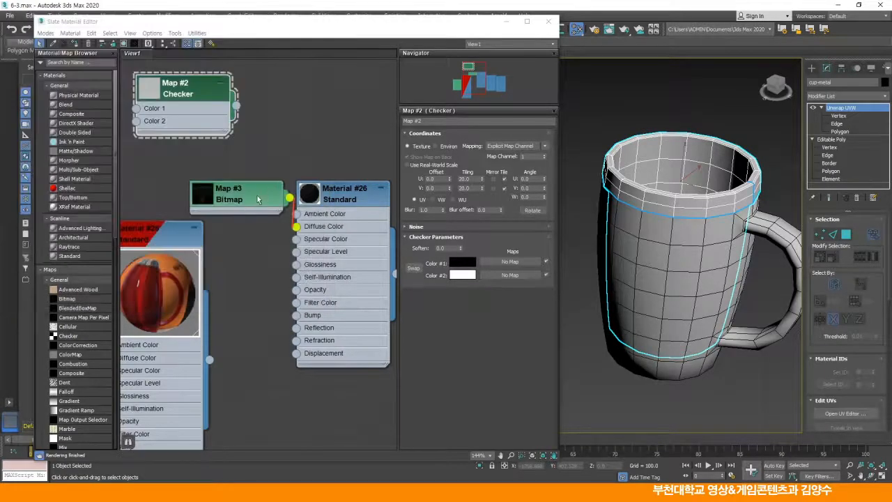
{"action": "left_click_drag", "start_coordinate": [255, 202], "coordinate": [216, 193]}
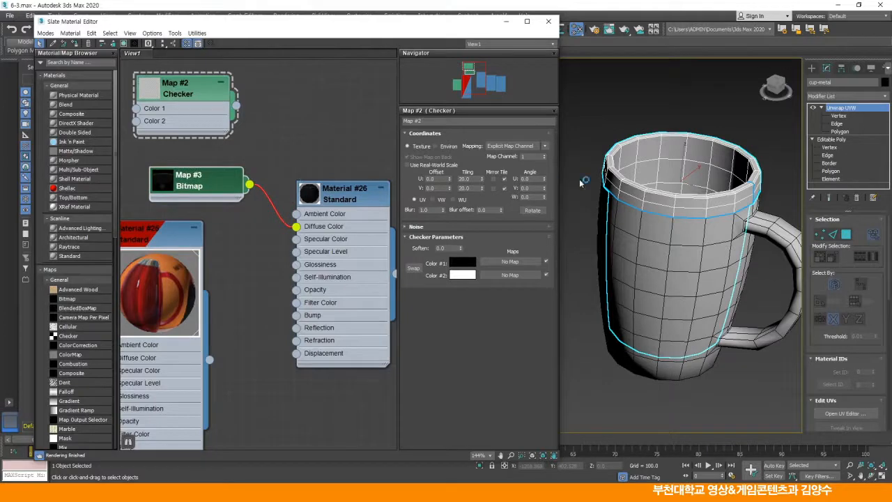
{"action": "left_click", "coordinate": [124, 44]}
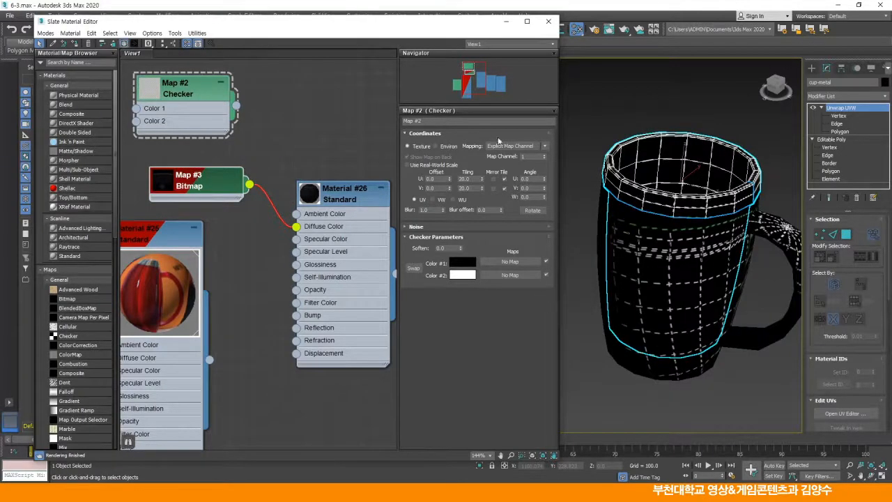
Move the Material #27 node into free space and assign this material to the cup object.
{"action": "left_click", "coordinate": [316, 124]}
{"action": "middle_click_drag", "start_coordinate": [306, 143], "coordinate": [200, 143]}
{"action": "left_click_drag", "start_coordinate": [269, 213], "coordinate": [299, 106]}
{"action": "middle_click_drag", "start_coordinate": [306, 113], "coordinate": [286, 116]}
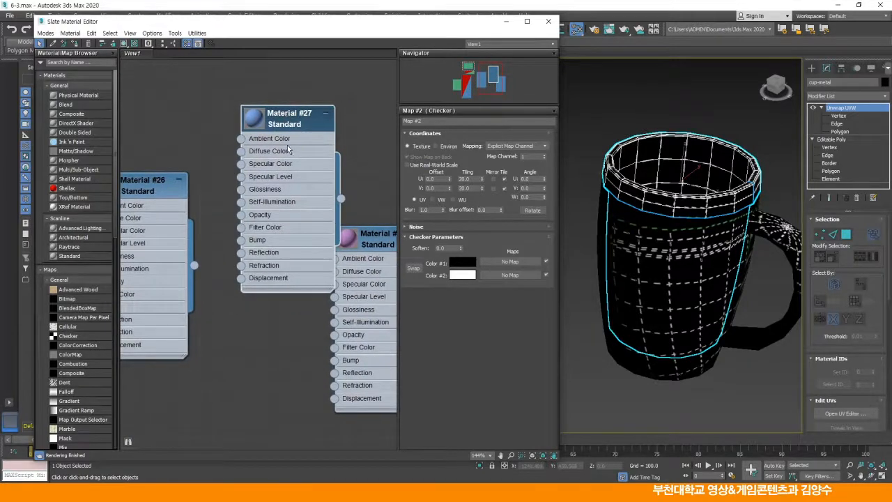
{"action": "left_click", "coordinate": [662, 261]}
{"action": "left_click", "coordinate": [293, 125]}
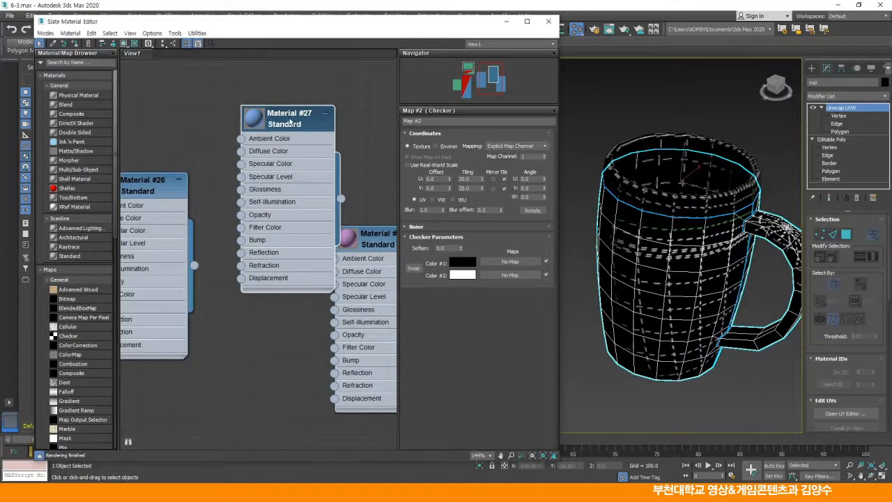
{"action": "left_click", "coordinate": [74, 44]}
{"action": "left_click_drag", "start_coordinate": [293, 122], "coordinate": [319, 123]}
Connect a Bitmap map with the cup image to Material #27's Diffuse Color and show it in the viewport.
{"action": "left_click_drag", "start_coordinate": [227, 151], "coordinate": [214, 141]}
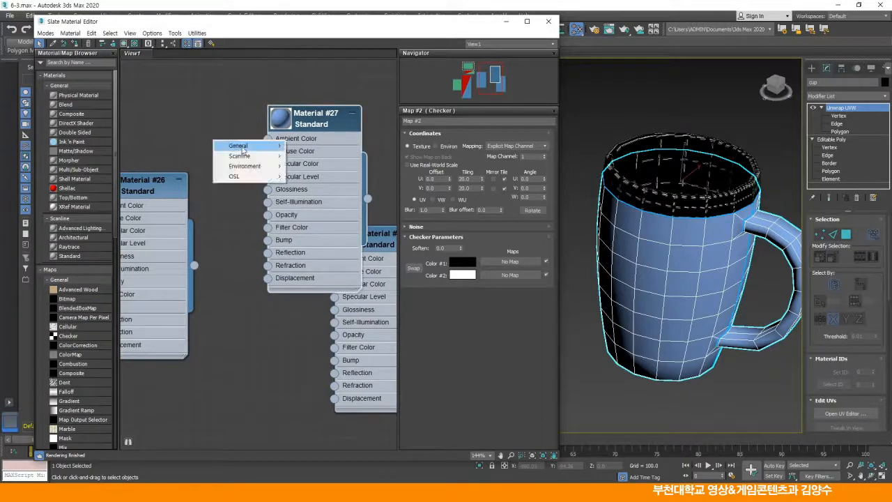
{"action": "mouse_move", "coordinate": [243, 146]}
{"action": "left_click", "coordinate": [303, 115]}
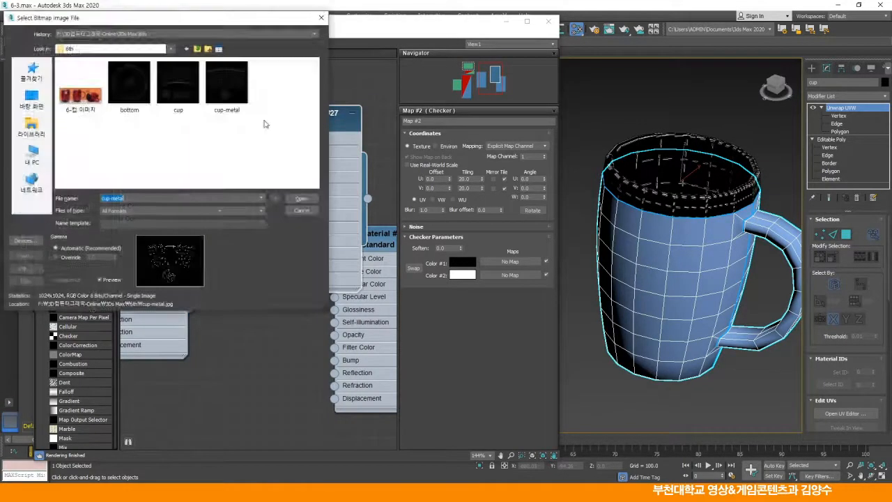
{"action": "left_click", "coordinate": [181, 88]}
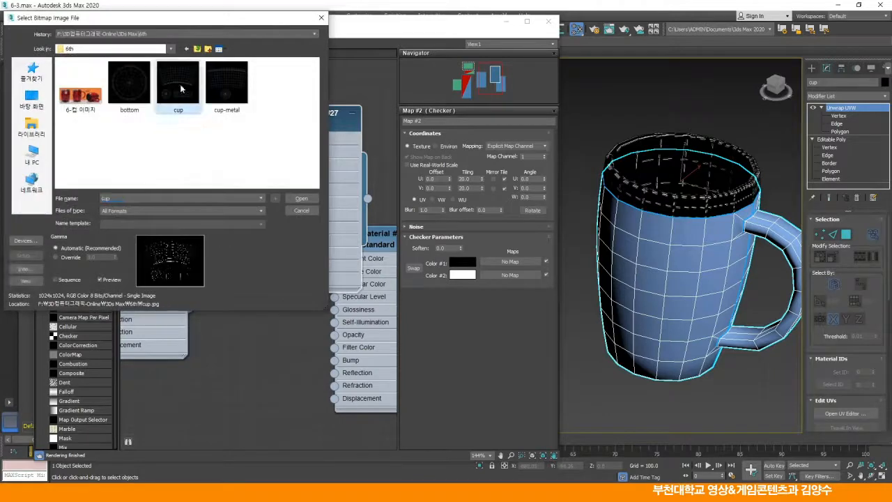
{"action": "left_click", "coordinate": [296, 198]}
{"action": "left_click_drag", "start_coordinate": [230, 149], "coordinate": [226, 133]}
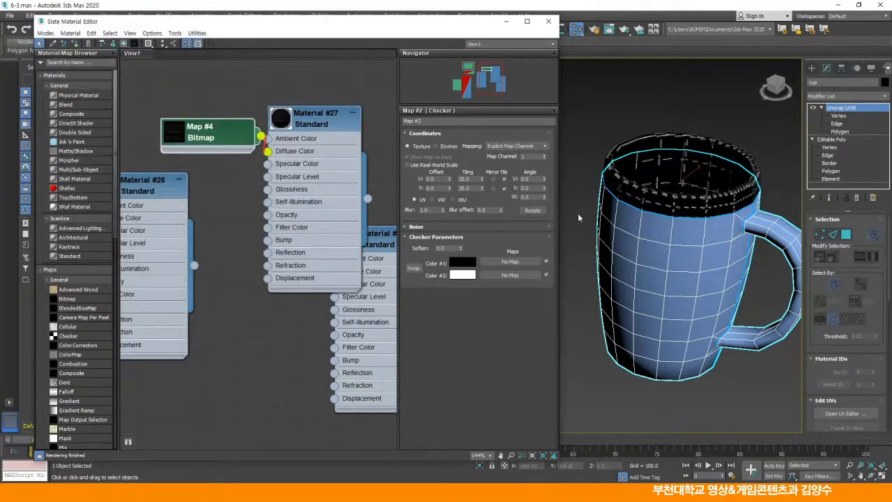
{"action": "left_click", "coordinate": [124, 44]}
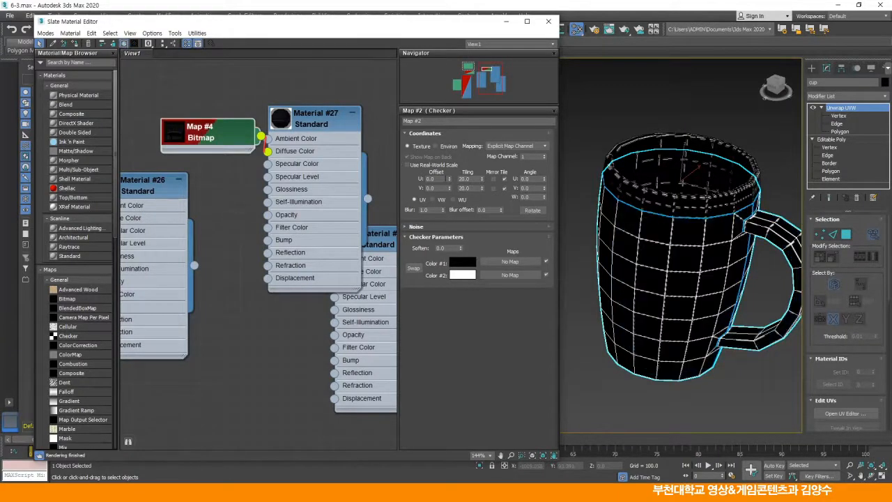
Move the Material #28 node into free space and assign this material to the cup-bottom object.
{"action": "middle_click_drag", "start_coordinate": [323, 153], "coordinate": [217, 150]}
{"action": "left_click_drag", "start_coordinate": [300, 232], "coordinate": [366, 177]}
{"action": "middle_click_drag", "start_coordinate": [281, 183], "coordinate": [145, 201]}
{"action": "left_click_drag", "start_coordinate": [206, 209], "coordinate": [272, 196]}
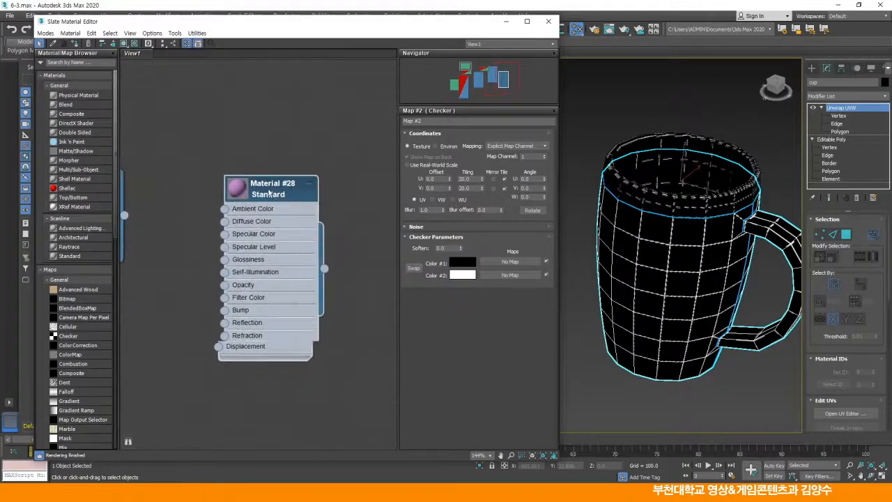
{"action": "middle_click_drag", "start_coordinate": [645, 295], "coordinate": [659, 241], "text": "alt"}
{"action": "left_click", "coordinate": [664, 315]}
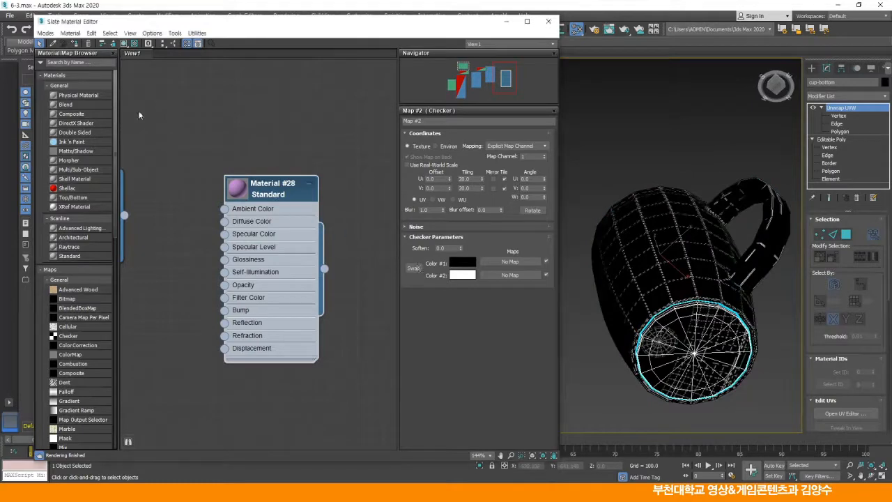
{"action": "left_click", "coordinate": [75, 44]}
Connect a Bitmap map with the bottom image to Material #28's Diffuse Color and show it in the viewport.
{"action": "left_click_drag", "start_coordinate": [285, 187], "coordinate": [311, 161]}
{"action": "left_click_drag", "start_coordinate": [249, 195], "coordinate": [194, 176]}
{"action": "mouse_move", "coordinate": [220, 181]}
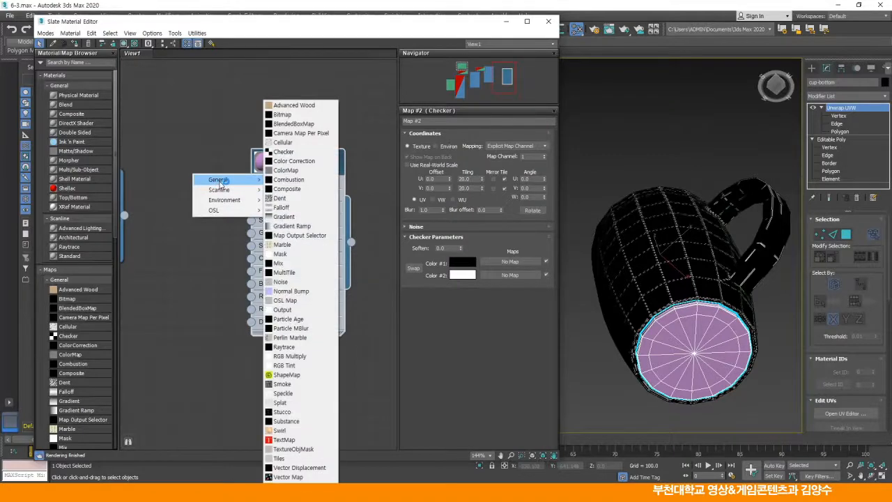
{"action": "left_click", "coordinate": [282, 114]}
{"action": "left_click", "coordinate": [137, 102]}
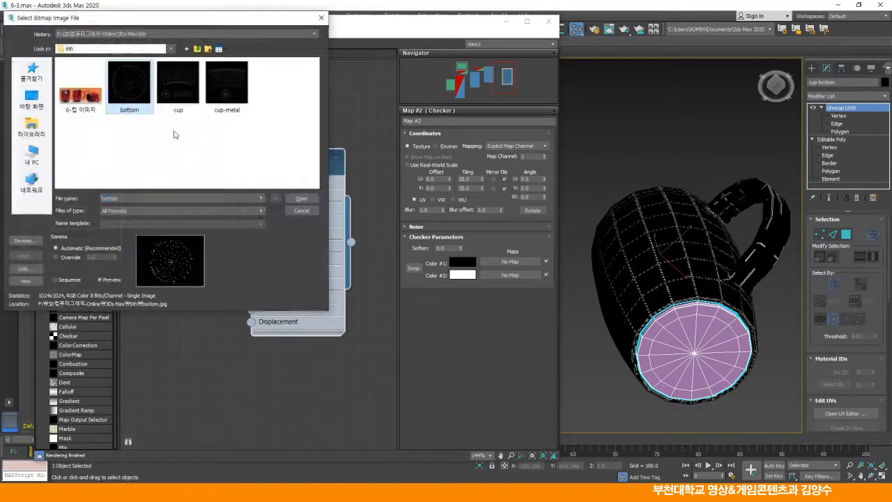
{"action": "left_click", "coordinate": [301, 198]}
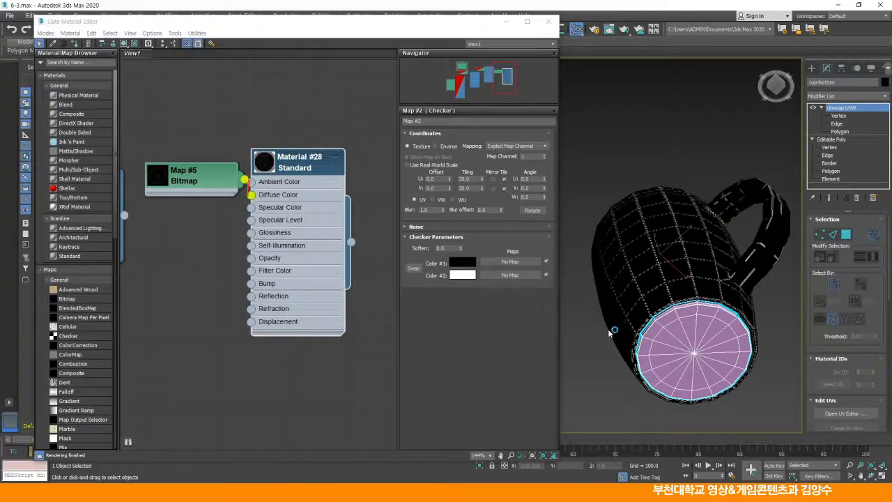
{"action": "left_click", "coordinate": [197, 182]}
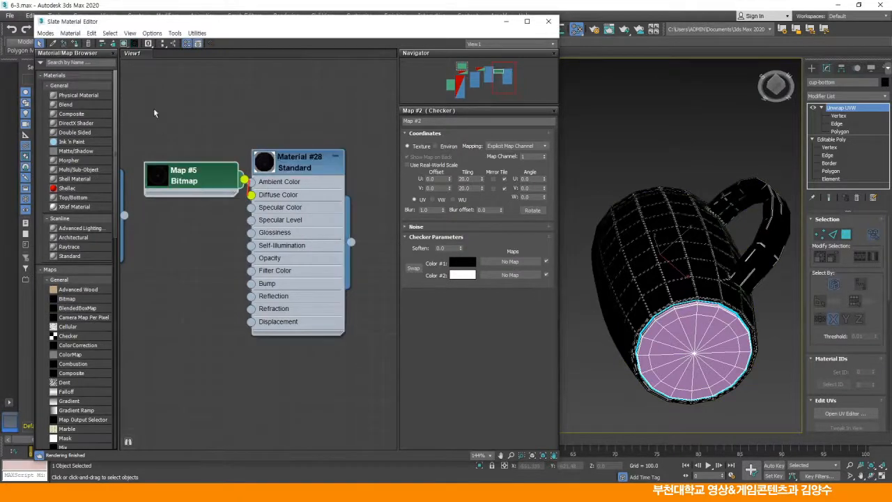
{"action": "left_click", "coordinate": [124, 45]}
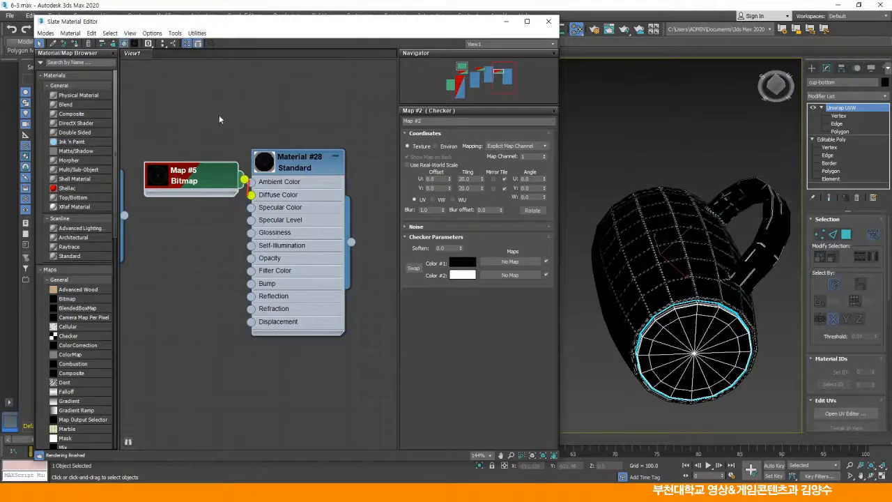
Maximize the material editor and move the Map #5 and Material #28 nodes into free space, clear of the other nodes.
{"action": "left_click_drag", "start_coordinate": [204, 170], "coordinate": [177, 156]}
{"action": "middle_click_drag", "start_coordinate": [223, 150], "coordinate": [613, 196]}
{"action": "left_click", "coordinate": [527, 20]}
{"action": "left_click_drag", "start_coordinate": [492, 169], "coordinate": [504, 110]}
{"action": "left_click_drag", "start_coordinate": [308, 158], "coordinate": [274, 139]}
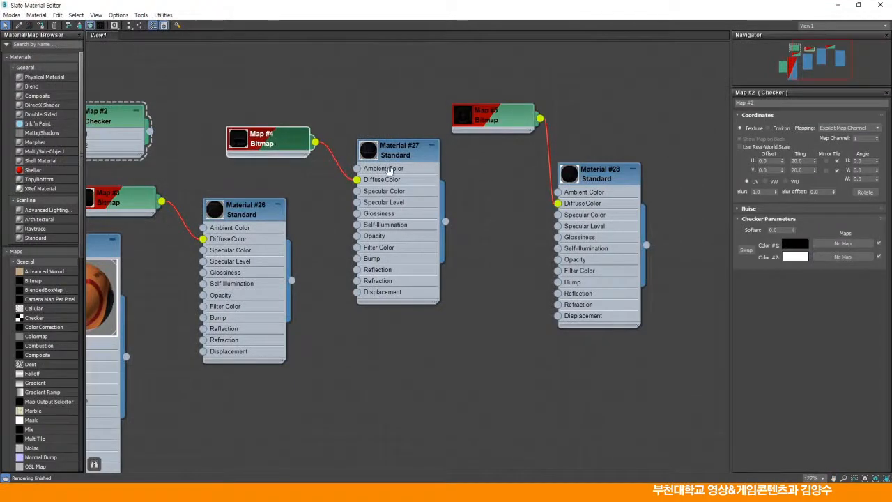
{"action": "middle_click_drag", "start_coordinate": [481, 174], "coordinate": [459, 191]}
{"action": "left_click_drag", "start_coordinate": [589, 190], "coordinate": [660, 202]}
{"action": "left_click_drag", "start_coordinate": [460, 143], "coordinate": [519, 154]}
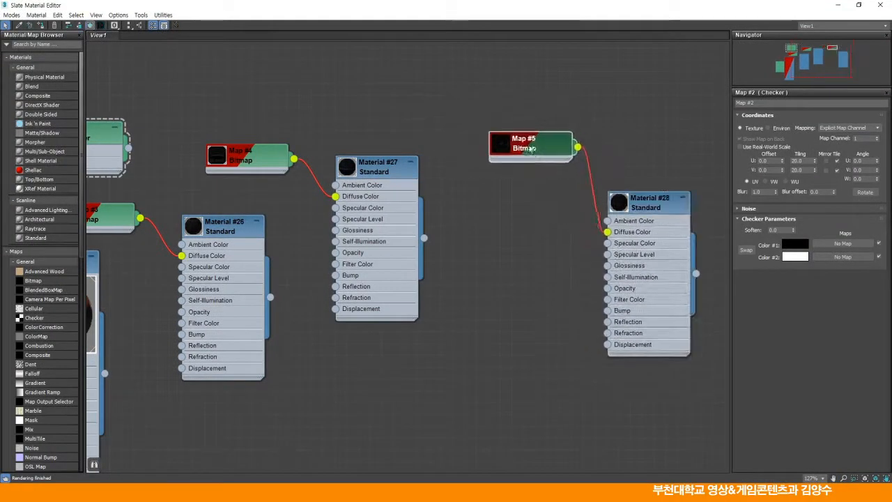
Space out the Material #27 and Material #26 nodes with their bitmap nodes beside Material #28, then close the material editor.
{"action": "left_click_drag", "start_coordinate": [380, 167], "coordinate": [474, 203]}
{"action": "left_click_drag", "start_coordinate": [296, 149], "coordinate": [377, 126]}
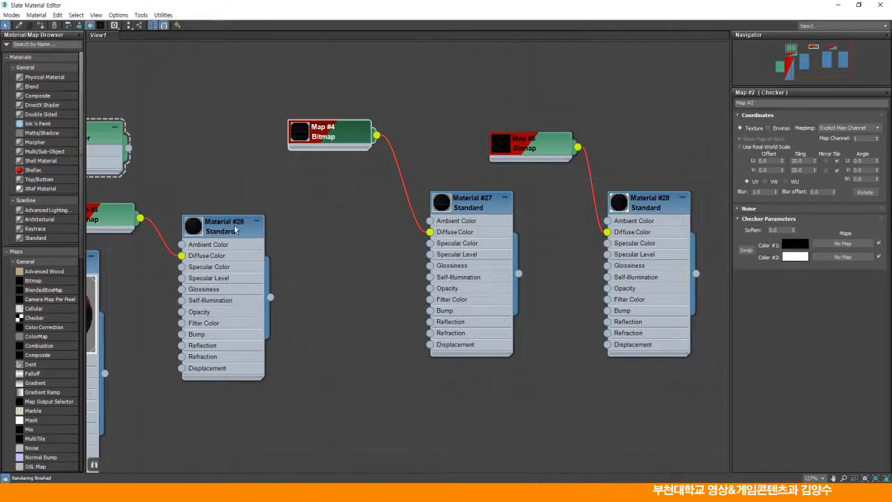
{"action": "left_click_drag", "start_coordinate": [253, 223], "coordinate": [325, 247]}
{"action": "left_click_drag", "start_coordinate": [106, 214], "coordinate": [219, 213]}
{"action": "left_click_drag", "start_coordinate": [293, 250], "coordinate": [327, 225]}
{"action": "middle_click_drag", "start_coordinate": [568, 217], "coordinate": [541, 223]}
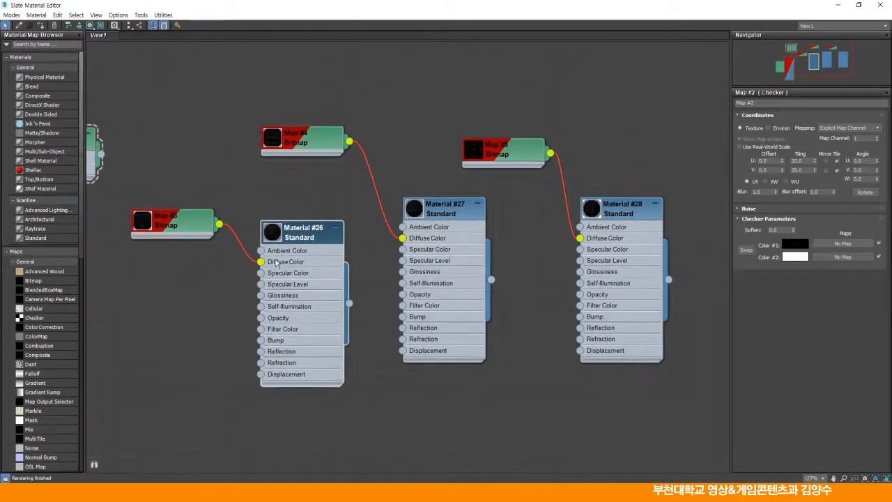
{"action": "left_click", "coordinate": [858, 5]}
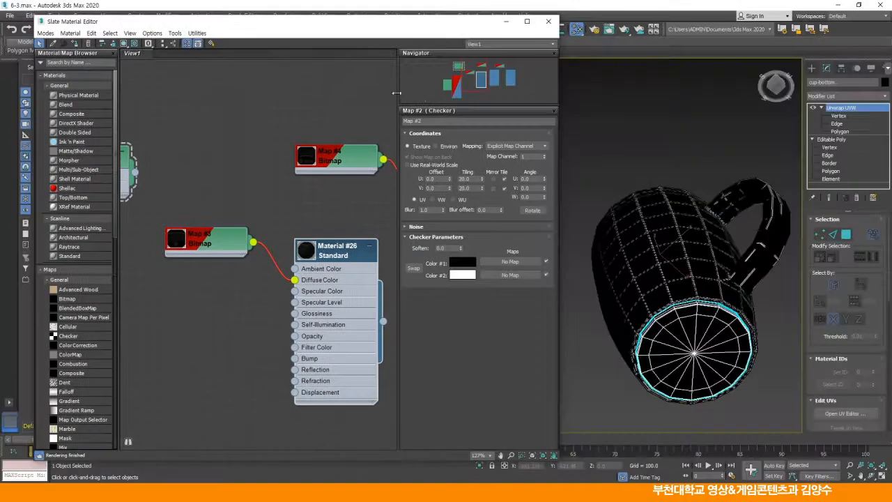
{"action": "left_click", "coordinate": [548, 21]}
Examine the UV template images on the upright mug with edged faces off and on and nothing selected.
{"action": "middle_click_drag", "start_coordinate": [361, 91], "coordinate": [486, 233], "text": "alt"}
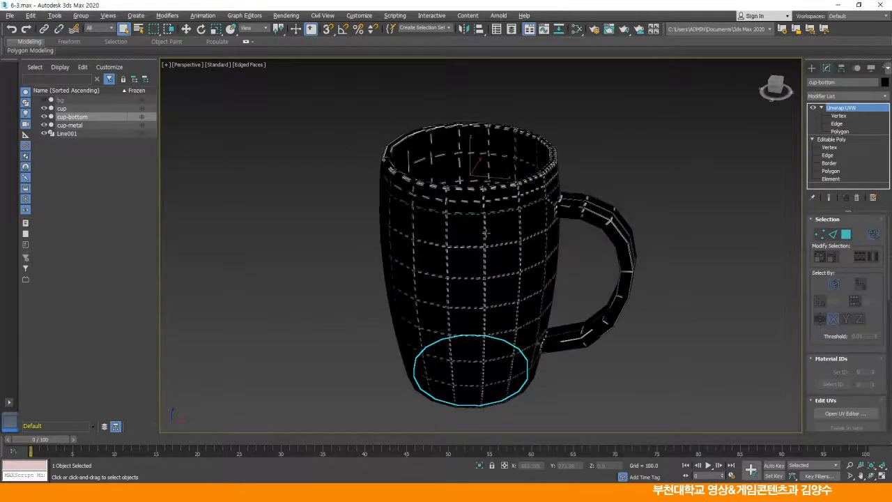
{"action": "key", "text": "F4"}
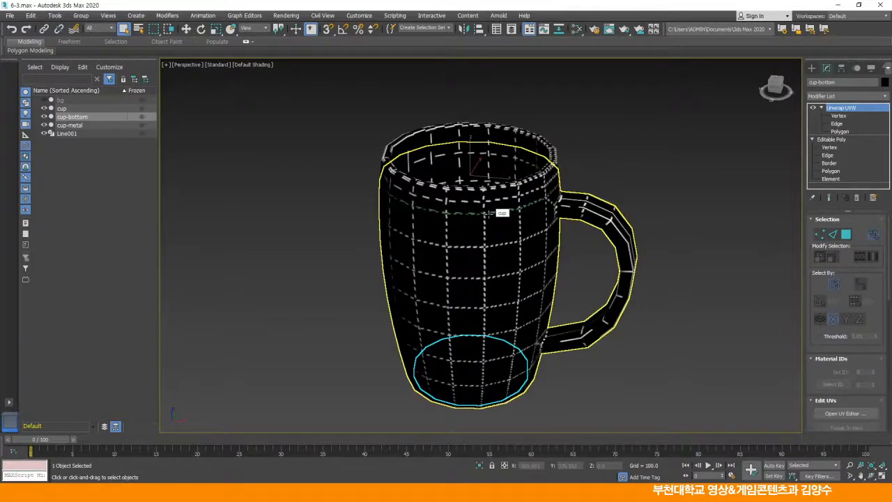
{"action": "left_click", "coordinate": [671, 214]}
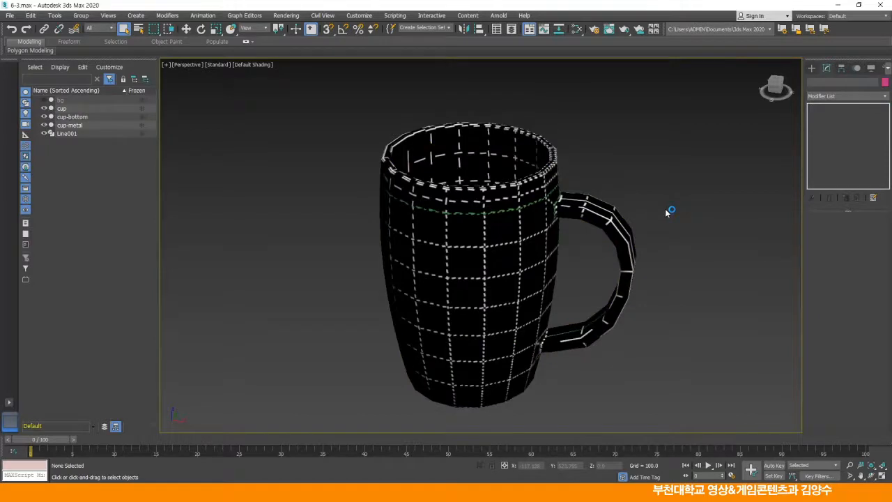
{"action": "key", "text": "i"}
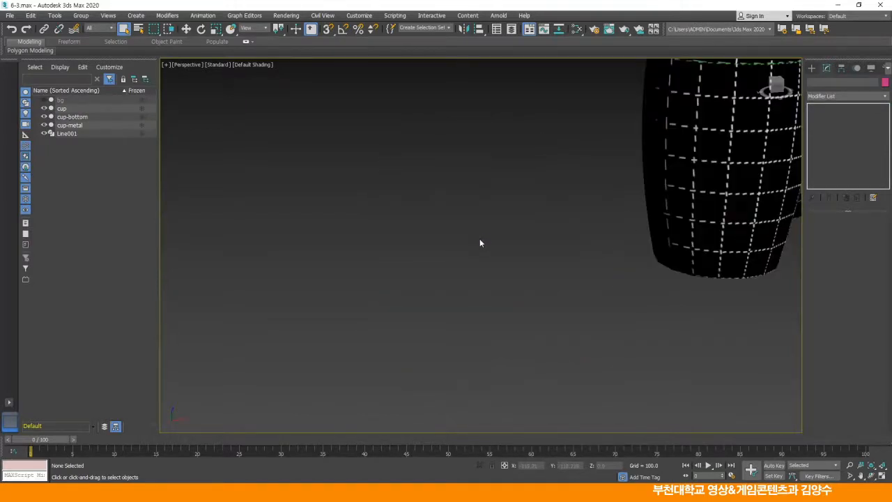
{"action": "key", "text": "z"}
{"action": "middle_click_drag", "start_coordinate": [441, 242], "coordinate": [463, 212], "text": "alt"}
{"action": "key", "text": "w"}
{"action": "key", "text": "F4"}
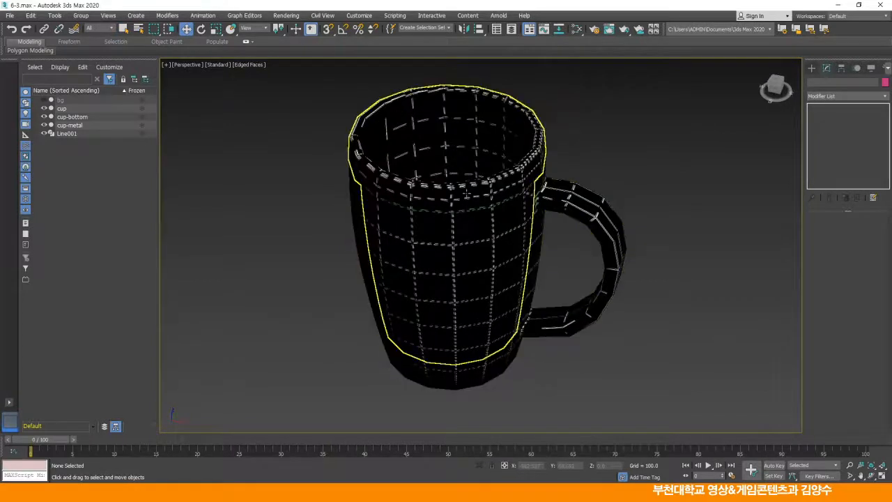
Add a MeshSmooth modifier to the cup-metal object and enable its render iterations at 2.
{"action": "left_click", "coordinate": [466, 193]}
{"action": "left_click", "coordinate": [879, 98]}
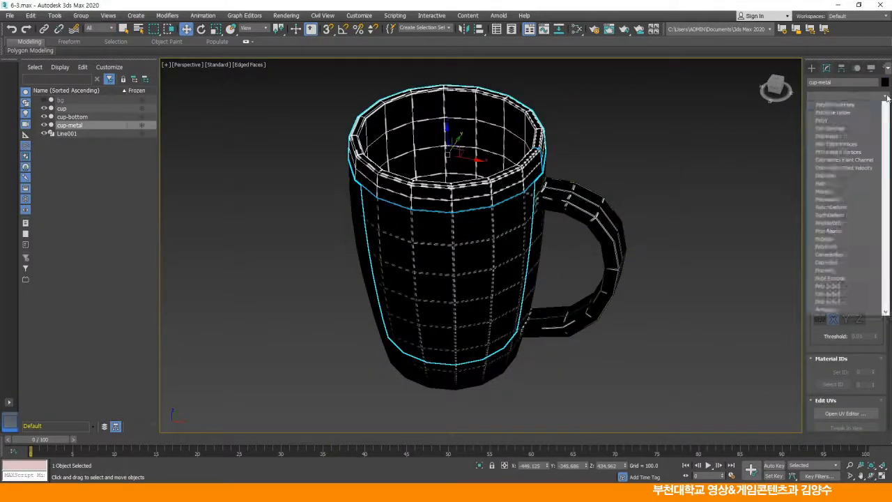
{"action": "scroll", "coordinate": [888, 260], "scroll_direction": "down", "scroll_amount": 10}
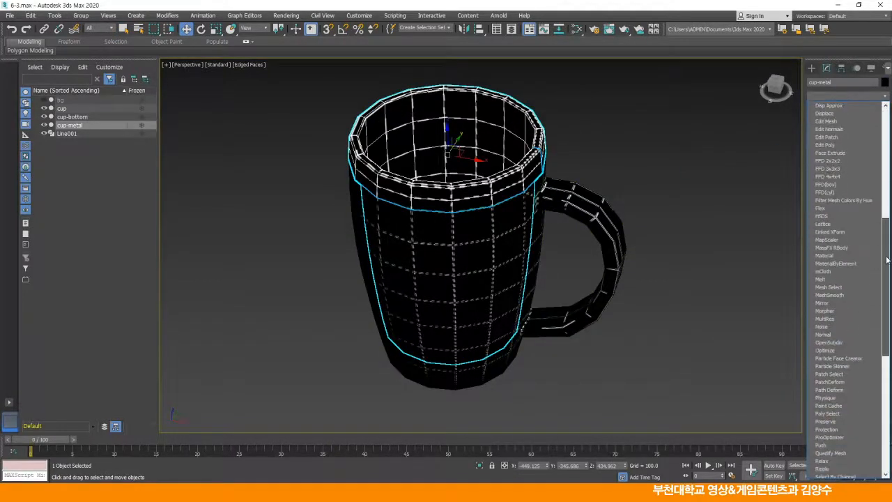
{"action": "left_click", "coordinate": [829, 295]}
{"action": "left_click", "coordinate": [817, 314]}
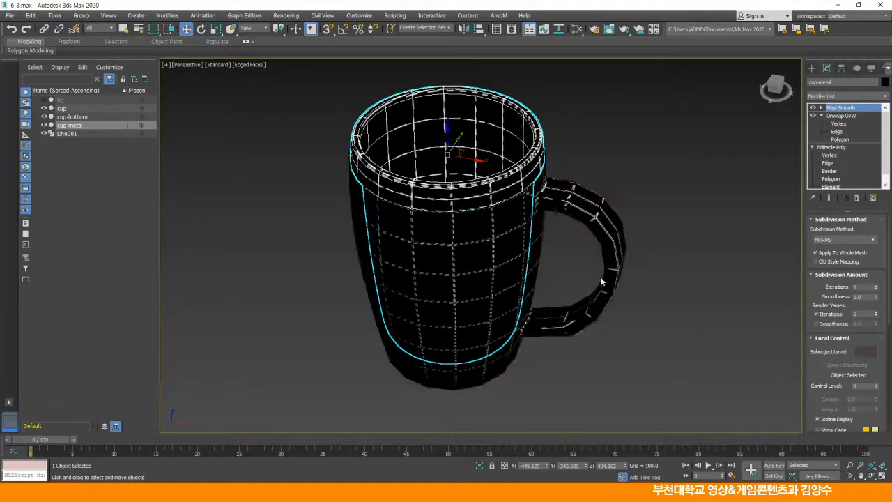
Add a MeshSmooth modifier to the cup object with render iterations enabled, then deselect it.
{"action": "left_click", "coordinate": [604, 228]}
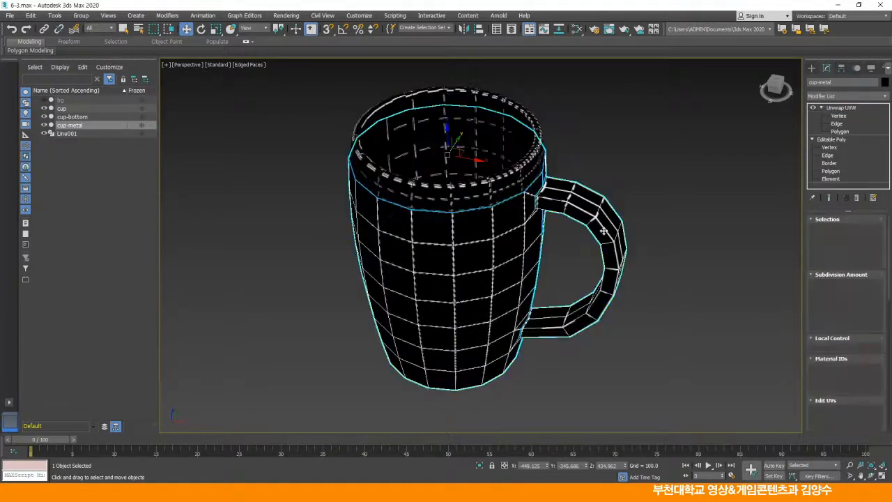
{"action": "left_click", "coordinate": [887, 97]}
{"action": "scroll", "coordinate": [864, 296], "scroll_direction": "down", "scroll_amount": 8}
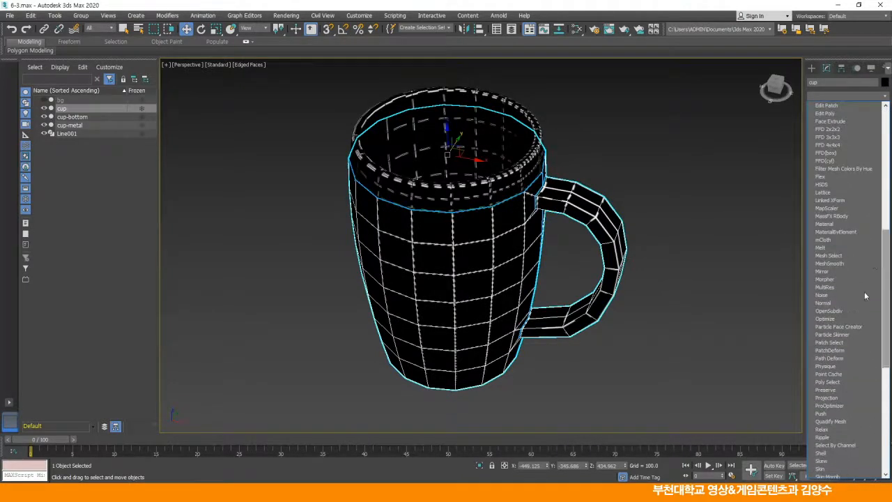
{"action": "left_click", "coordinate": [840, 264]}
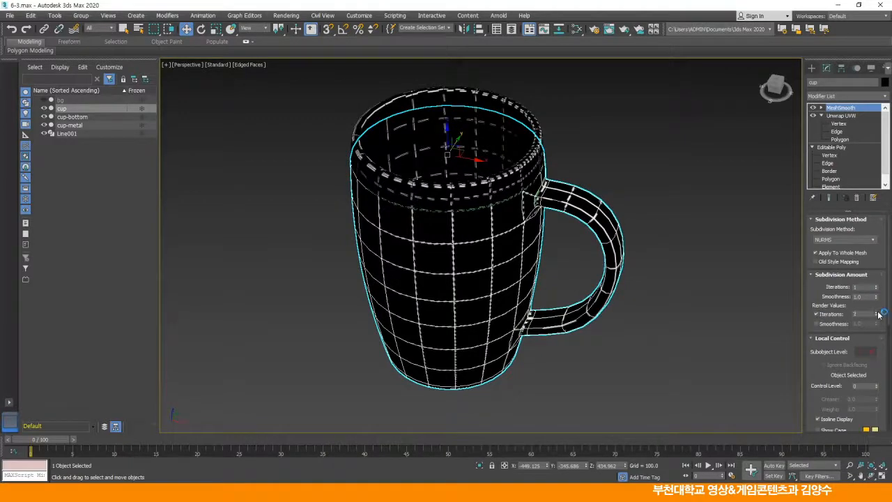
{"action": "left_click", "coordinate": [701, 300]}
Add a MeshSmooth modifier to the cup-bottom object on the mug's underside, enable its render iterations, and deselect it.
{"action": "middle_click_drag", "start_coordinate": [531, 315], "coordinate": [529, 216], "text": "alt"}
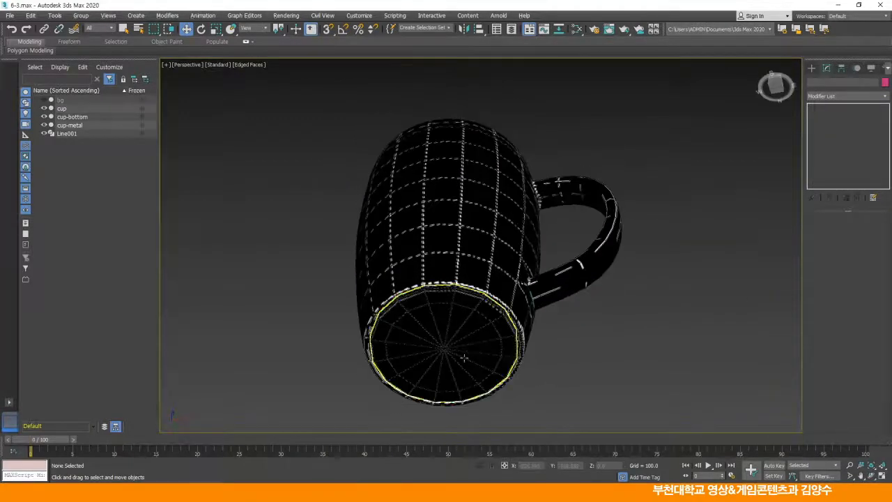
{"action": "left_click", "coordinate": [478, 354]}
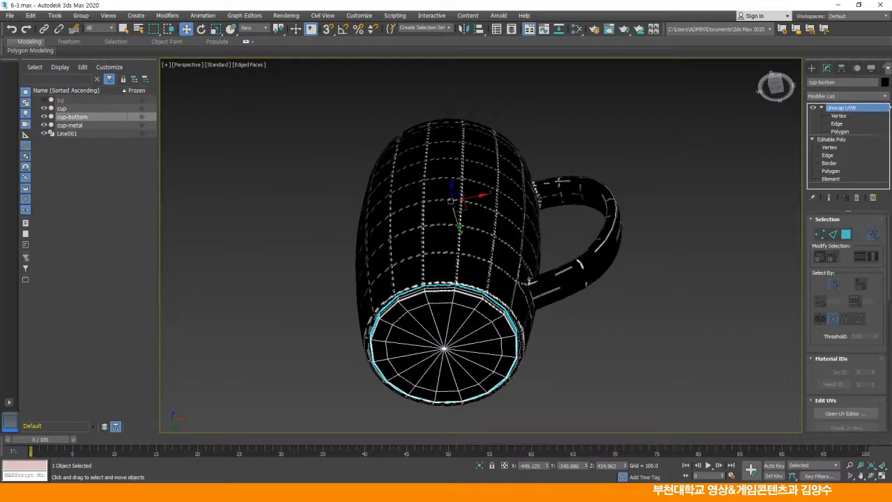
{"action": "left_click", "coordinate": [884, 96]}
{"action": "scroll", "coordinate": [890, 181], "scroll_direction": "down", "scroll_amount": 1}
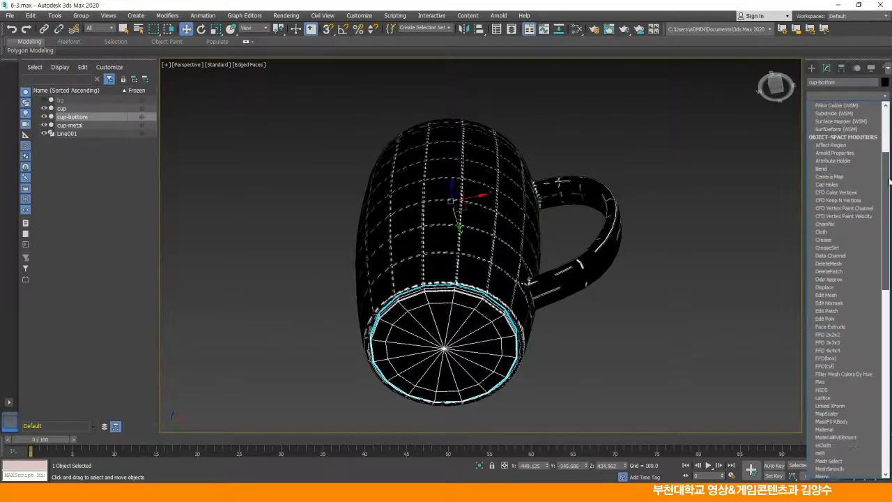
{"action": "scroll", "coordinate": [889, 181], "scroll_direction": "down", "scroll_amount": 3}
{"action": "left_click", "coordinate": [833, 355]}
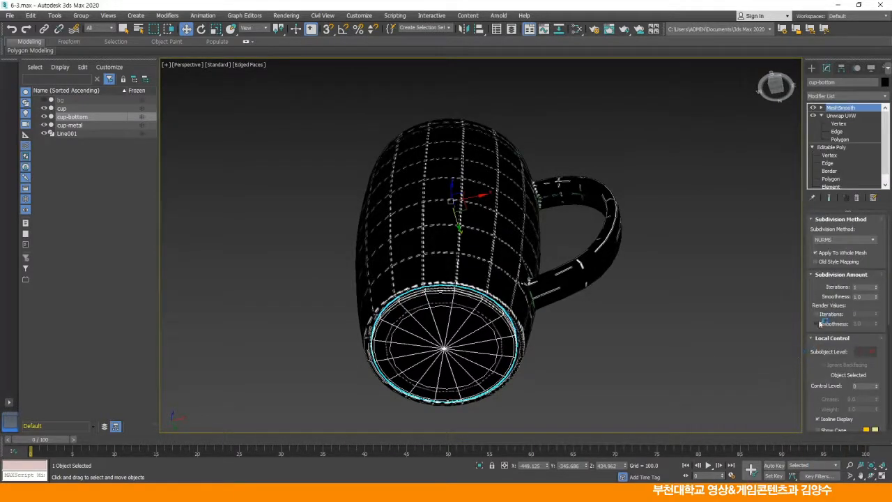
{"action": "left_click", "coordinate": [816, 314]}
{"action": "left_click", "coordinate": [661, 293]}
Render the smoothed mug from a low Perspective angle with edged faces off, then close the render windows and show four viewports.
{"action": "middle_click_drag", "start_coordinate": [660, 293], "coordinate": [562, 268], "text": "alt"}
{"action": "key", "text": "F4"}
{"action": "key", "text": "F4"}
{"action": "key", "text": "F4"}
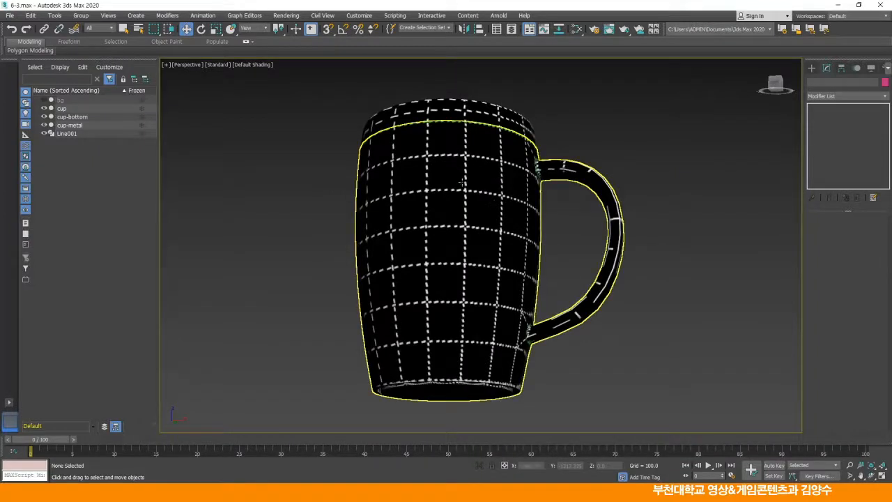
{"action": "middle_click_drag", "start_coordinate": [490, 232], "coordinate": [480, 208], "text": "alt"}
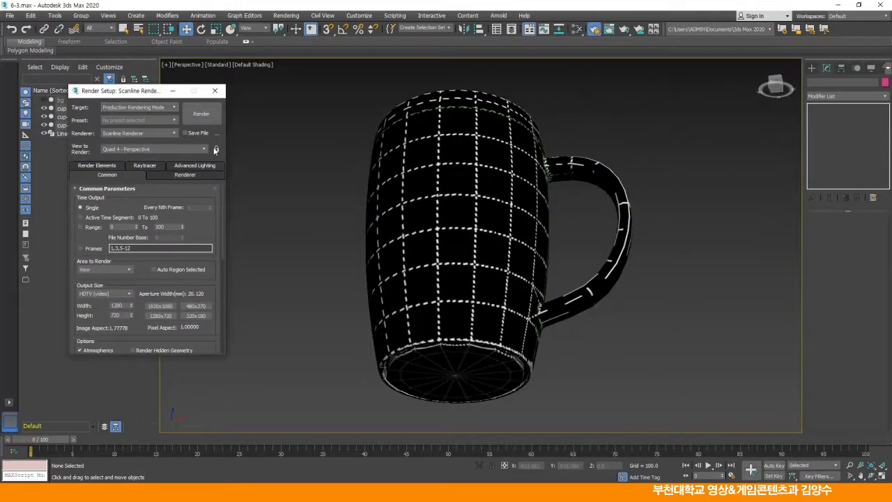
{"action": "left_click", "coordinate": [202, 114]}
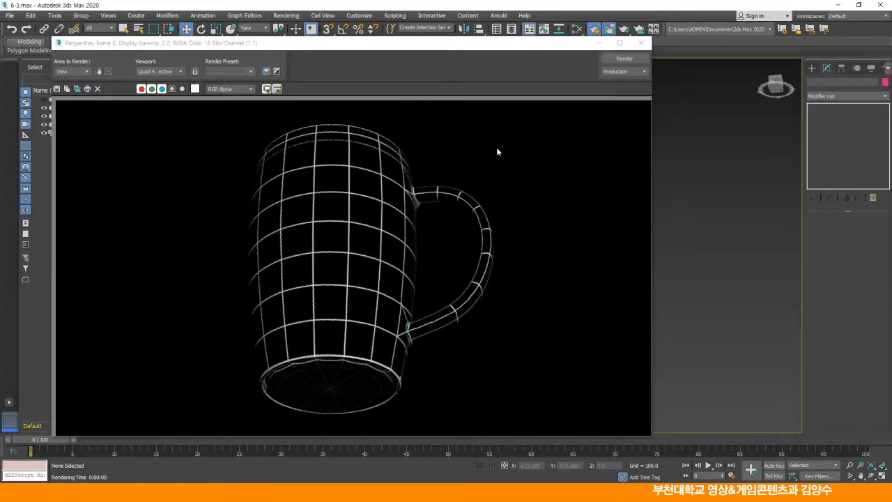
{"action": "left_click", "coordinate": [641, 43]}
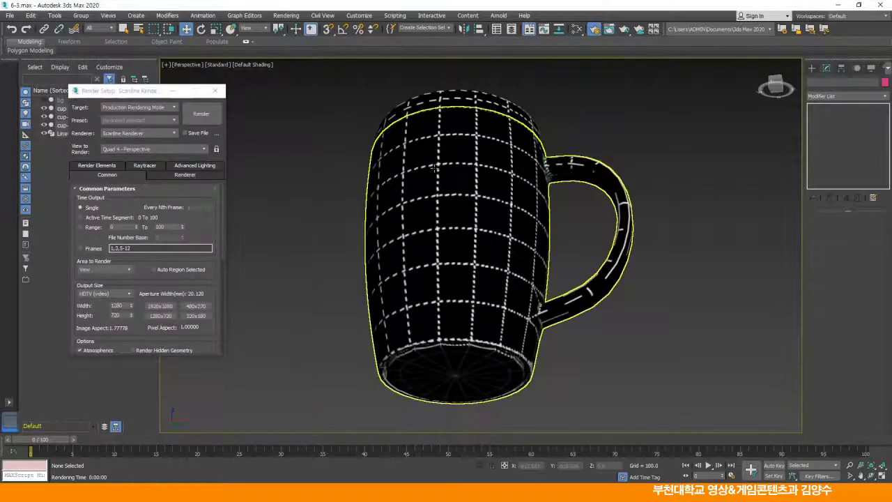
{"action": "key", "text": "alt+w"}
{"action": "left_click", "coordinate": [215, 92]}
Create a standard Omni light in the Bottom view, just beyond the mug's handle.
{"action": "scroll", "coordinate": [593, 122], "scroll_direction": "down", "scroll_amount": 2}
{"action": "middle_click_drag", "start_coordinate": [592, 124], "coordinate": [606, 191]}
{"action": "scroll", "coordinate": [606, 191], "scroll_direction": "down", "scroll_amount": 3}
{"action": "left_click", "coordinate": [812, 68]}
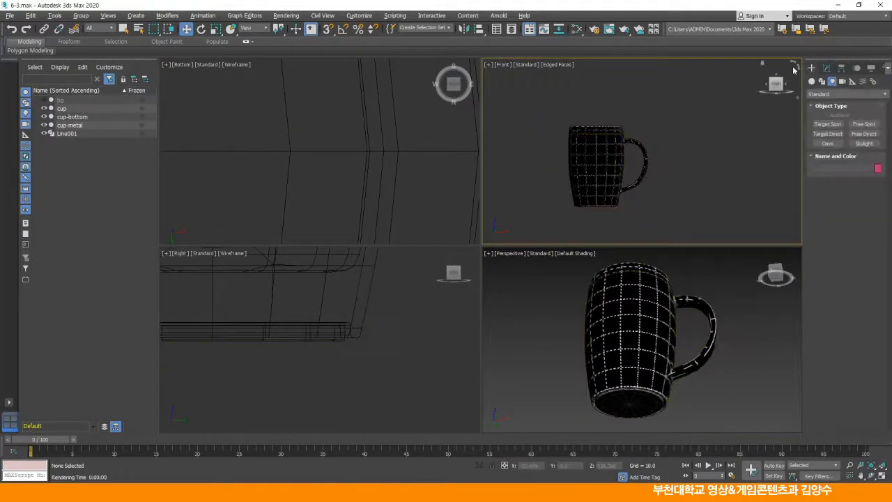
{"action": "left_click", "coordinate": [827, 143]}
{"action": "scroll", "coordinate": [310, 157], "scroll_direction": "down", "scroll_amount": 5}
{"action": "scroll", "coordinate": [306, 165], "scroll_direction": "down", "scroll_amount": 3}
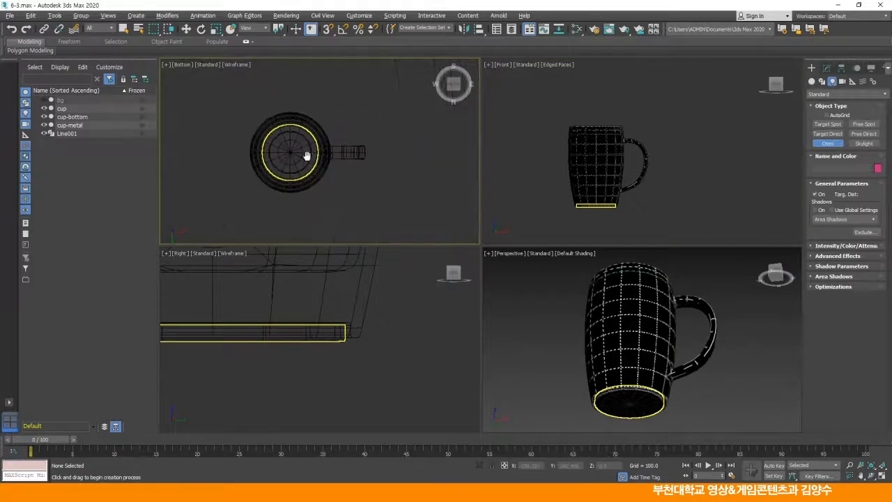
{"action": "left_click", "coordinate": [398, 149]}
Raise the Omni light well above the mug on its handle side in the Front view and show its parameters in two columns.
{"action": "left_click", "coordinate": [186, 29]}
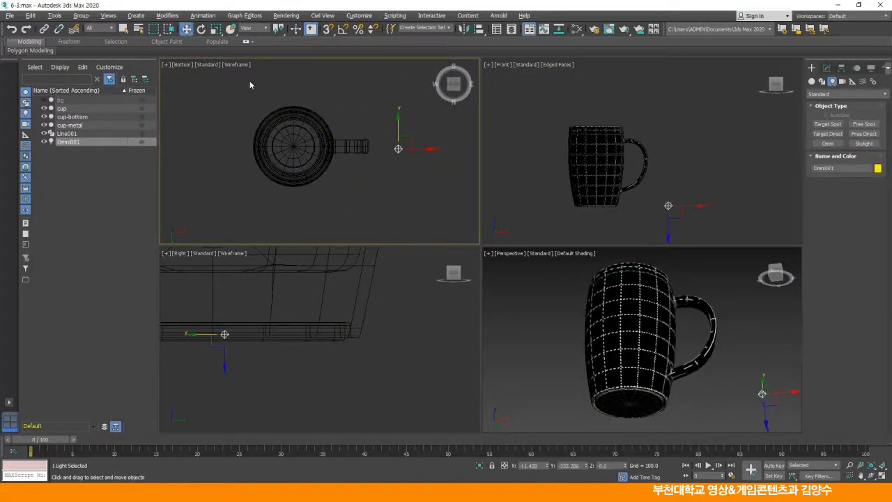
{"action": "left_click_drag", "start_coordinate": [683, 201], "coordinate": [692, 53]}
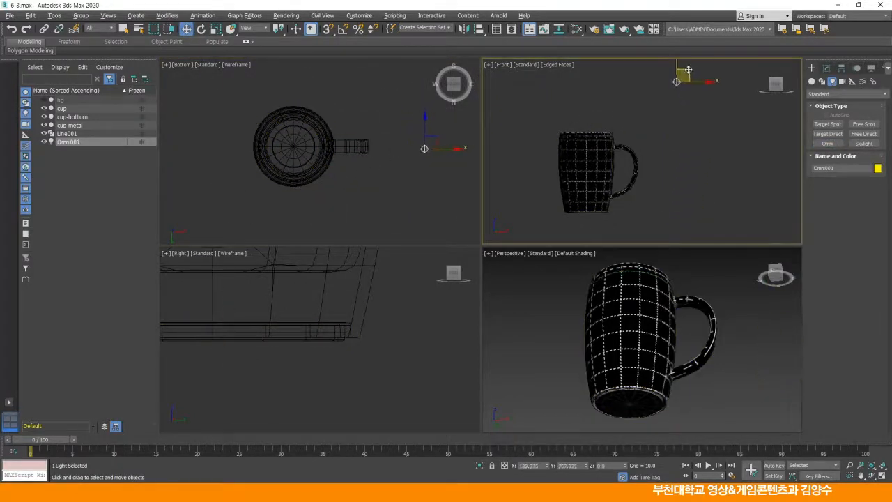
{"action": "left_click", "coordinate": [827, 68]}
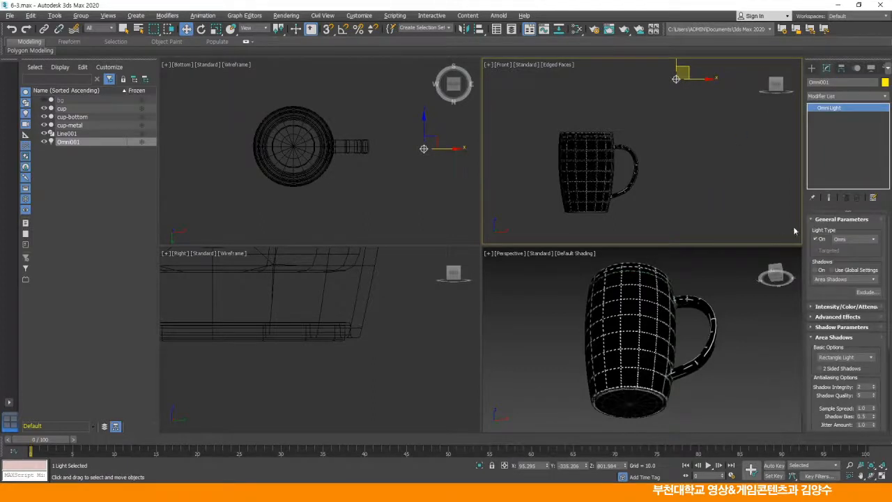
{"action": "left_click_drag", "start_coordinate": [802, 220], "coordinate": [664, 220]}
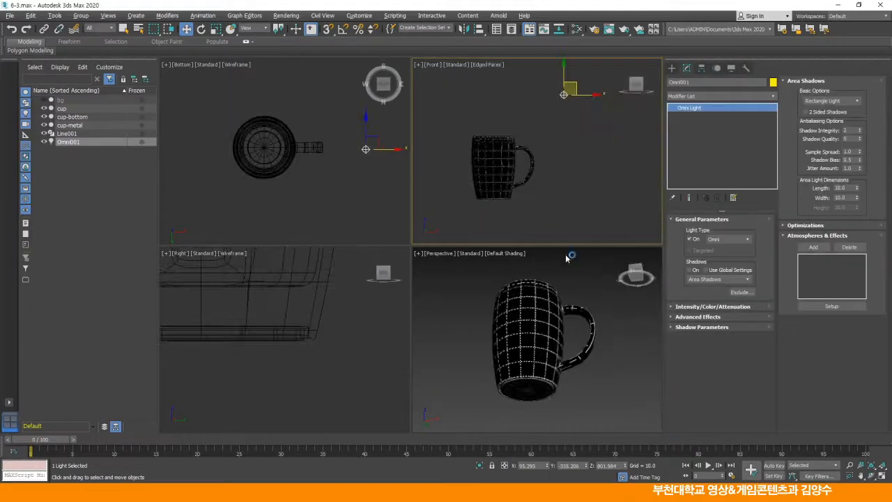
Enable the Omni light's area shadows with length and width 20, and copy the light to the mug's opposite side in the Bottom view.
{"action": "left_click", "coordinate": [708, 308]}
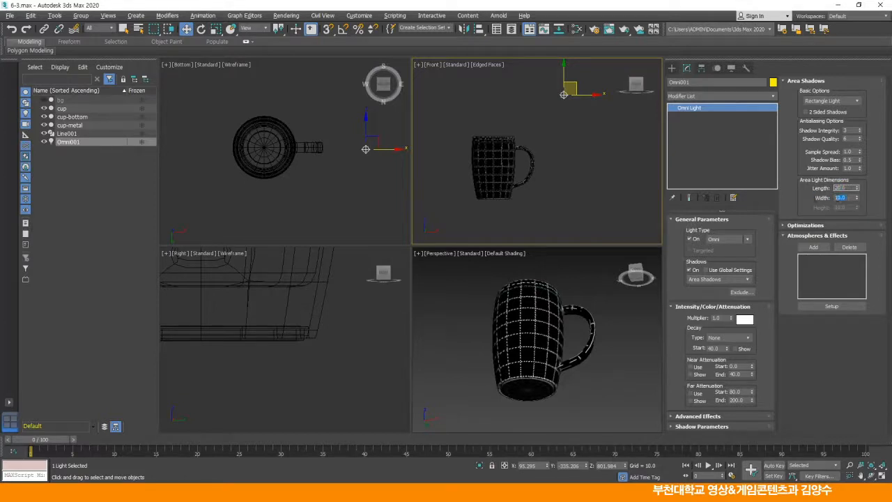
{"action": "middle_click_drag", "start_coordinate": [558, 189], "coordinate": [555, 181]}
{"action": "scroll", "coordinate": [556, 183], "scroll_direction": "up", "scroll_amount": 2}
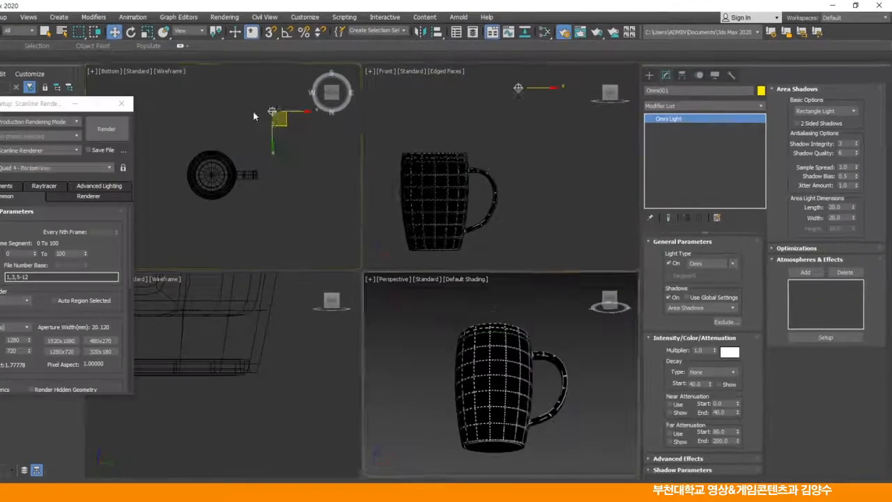
{"action": "scroll", "coordinate": [227, 151], "scroll_direction": "down", "scroll_amount": 2}
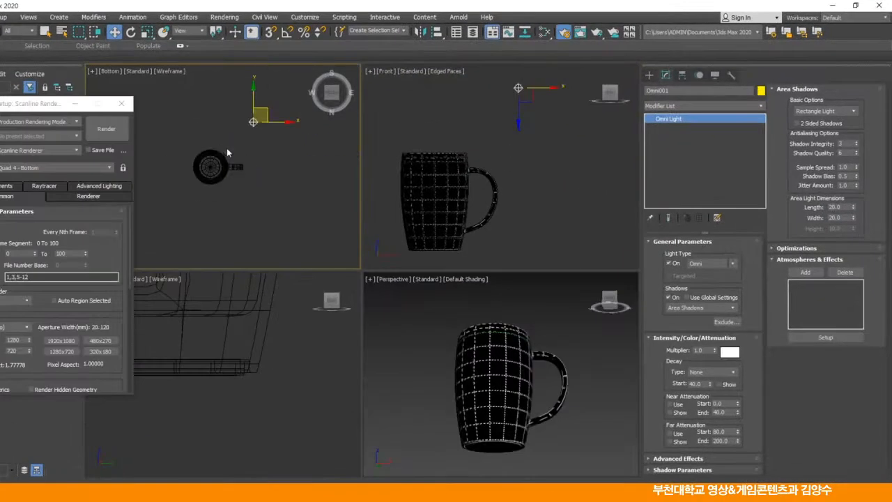
{"action": "mouse_move", "coordinate": [276, 114]}
{"action": "left_mouse_down", "text": "shift"}
{"action": "mouse_move", "coordinate": [186, 209]}
{"action": "mouse_move", "coordinate": [272, 226]}
{"action": "left_mouse_up", "text": "shift"}
{"action": "left_click", "coordinate": [400, 313]}
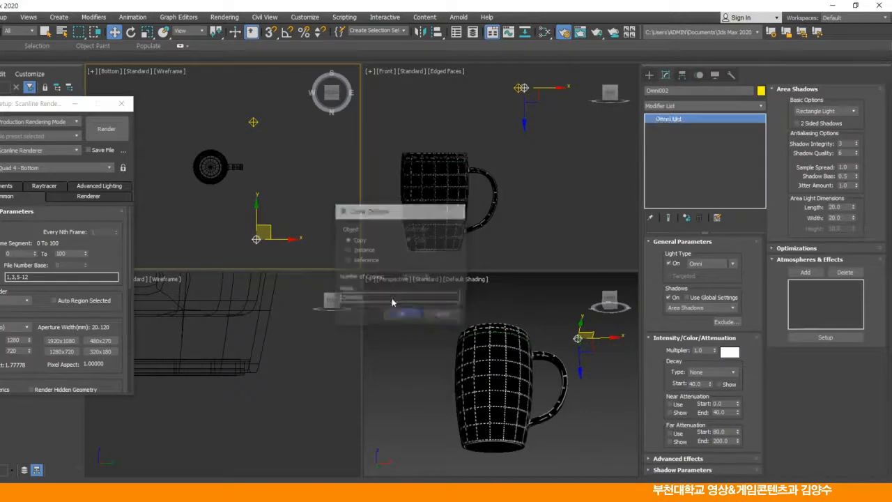
Render the lit mug from a side-on Perspective angle, then close the render window.
{"action": "middle_click_drag", "start_coordinate": [553, 394], "coordinate": [532, 386]}
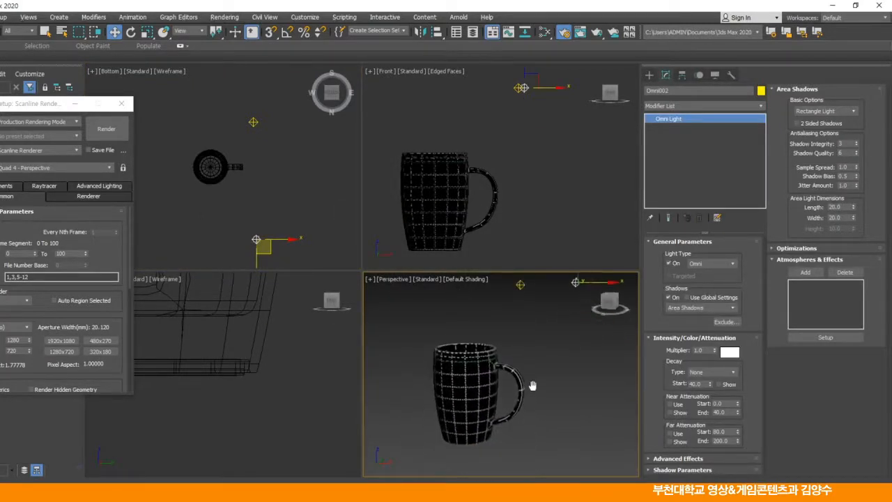
{"action": "scroll", "coordinate": [575, 367], "scroll_direction": "up", "scroll_amount": 5}
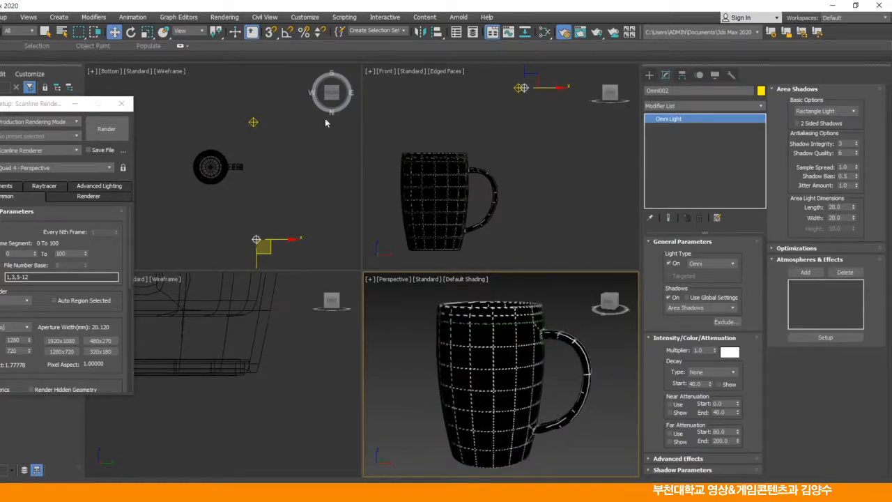
{"action": "left_click", "coordinate": [106, 129]}
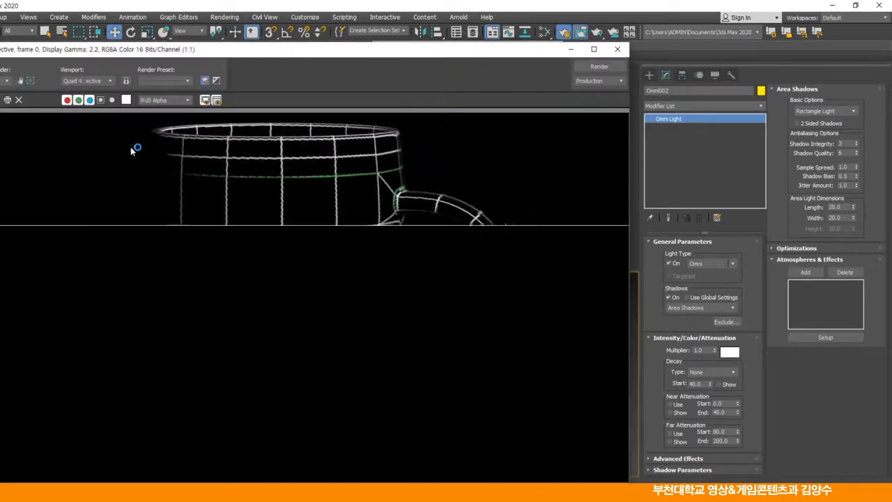
{"action": "left_click", "coordinate": [618, 53]}
Render a close Perspective view looking down into the mug, then close the render window.
{"action": "middle_click_drag", "start_coordinate": [614, 335], "coordinate": [603, 382], "text": "alt"}
{"action": "scroll", "coordinate": [520, 402], "scroll_direction": "up", "scroll_amount": 3}
{"action": "middle_click_drag", "start_coordinate": [519, 403], "coordinate": [524, 404]}
{"action": "scroll", "coordinate": [524, 403], "scroll_direction": "up", "scroll_amount": 5}
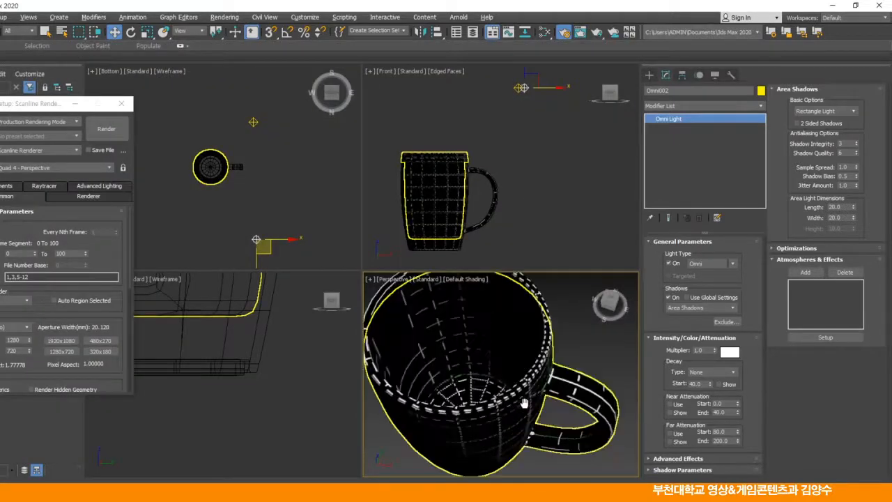
{"action": "left_click", "coordinate": [111, 129]}
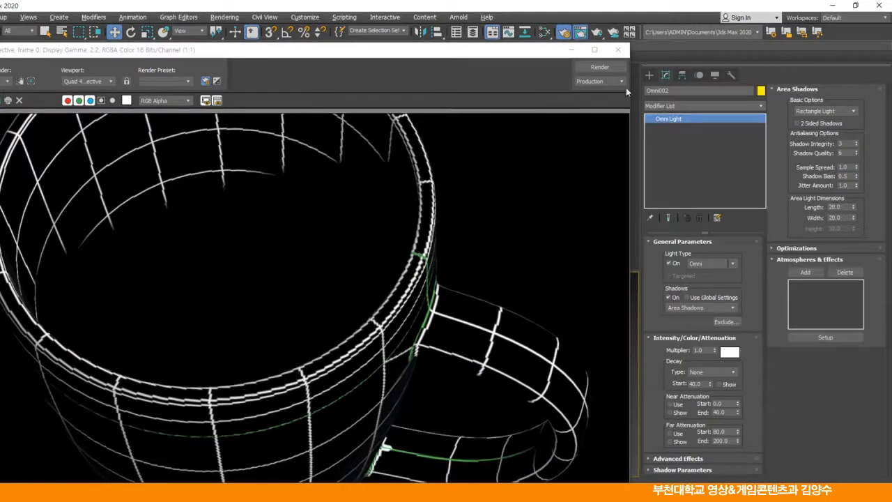
{"action": "left_click", "coordinate": [617, 49]}
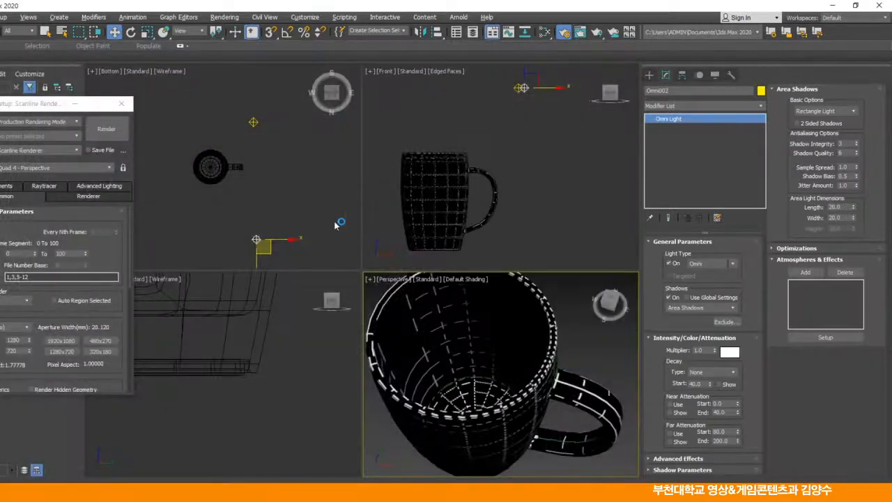
Delete both Omni lights, frame the mug in all viewports, and close the render setup window.
{"action": "left_click", "coordinate": [274, 169]}
{"action": "left_click", "coordinate": [253, 122]}
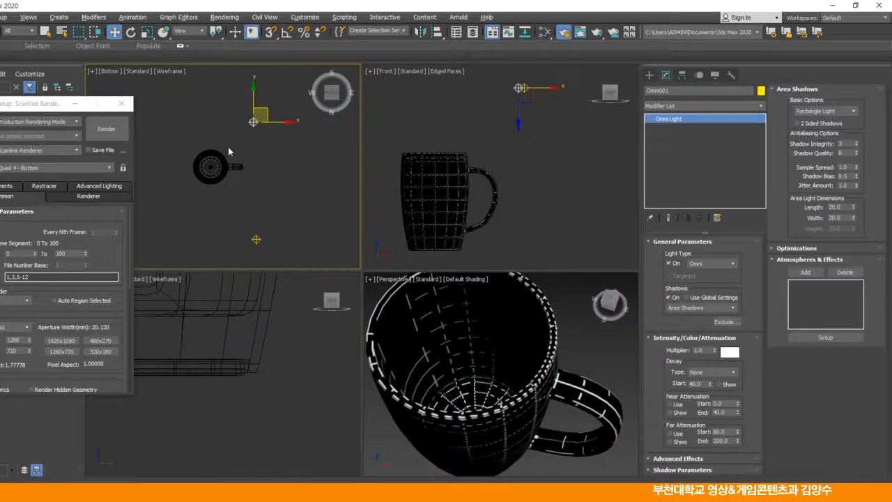
{"action": "key", "text": "Delete"}
{"action": "left_click", "coordinate": [257, 239]}
{"action": "key", "text": "Delete"}
{"action": "key", "text": "ctrl+shift+z"}
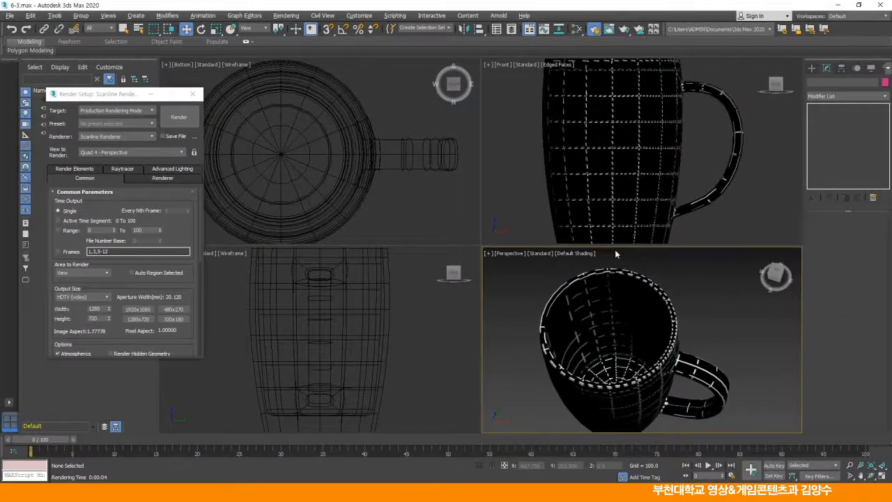
{"action": "key", "text": "ctrl+shift+z"}
{"action": "middle_click_drag", "start_coordinate": [613, 314], "coordinate": [620, 337]}
{"action": "left_click_drag", "start_coordinate": [129, 94], "coordinate": [117, 107]}
{"action": "left_click", "coordinate": [180, 107]}
Change the Bottom viewport to the Top view, with the mug small and plenty of space around it.
{"action": "middle_click_drag", "start_coordinate": [613, 329], "coordinate": [612, 321]}
{"action": "left_click", "coordinate": [371, 190]}
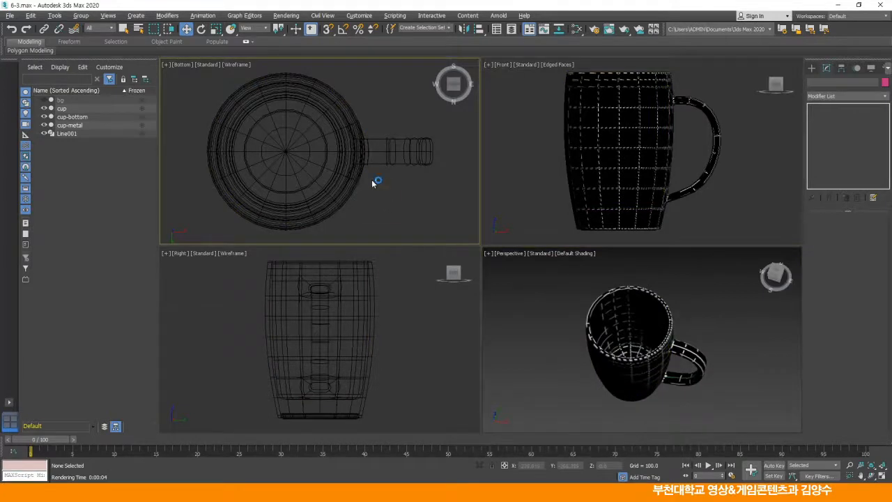
{"action": "left_click", "coordinate": [193, 66]}
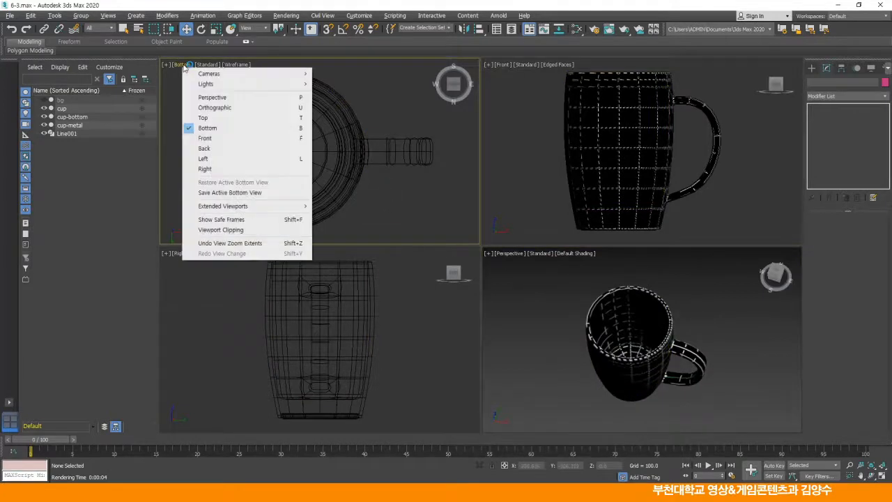
{"action": "left_click", "coordinate": [209, 118]}
{"action": "scroll", "coordinate": [352, 157], "scroll_direction": "down", "scroll_amount": 10}
{"action": "middle_click_drag", "start_coordinate": [352, 161], "coordinate": [333, 177]}
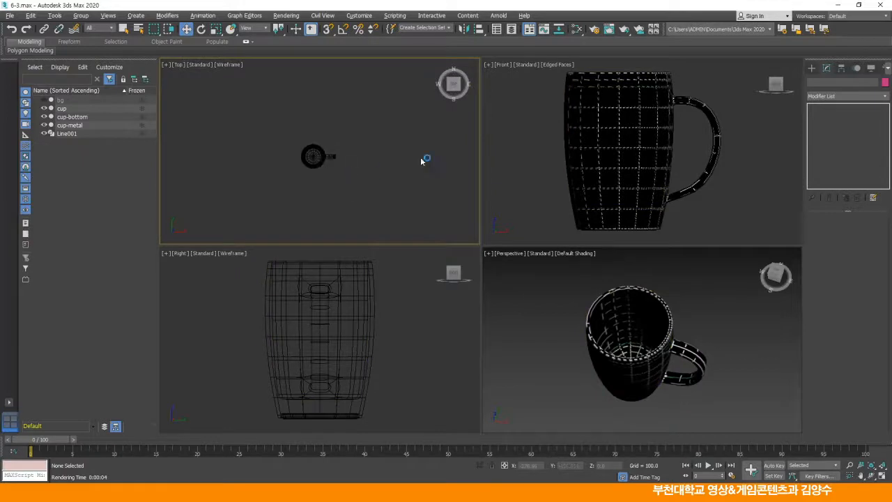
Create a Plane about 4312 by 4469 units around the mug in the Top view, with 4 length and 4 width segments.
{"action": "left_click", "coordinate": [812, 69]}
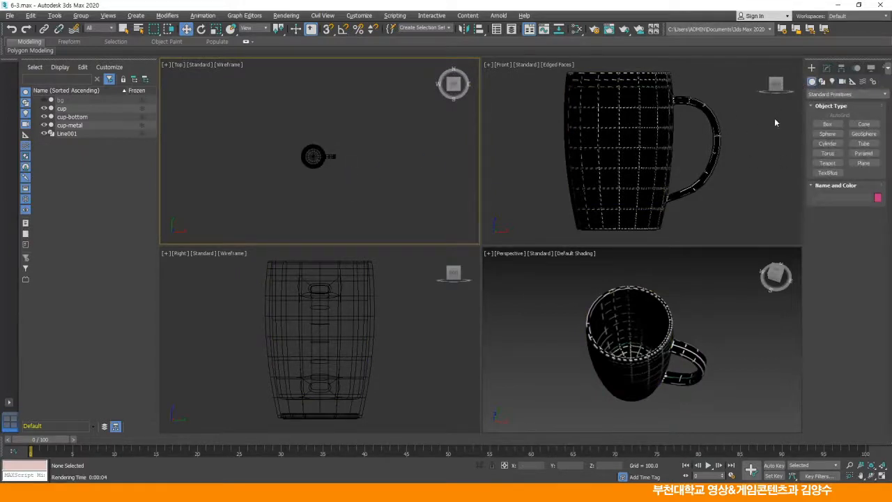
{"action": "left_click", "coordinate": [864, 162]}
{"action": "left_click_drag", "start_coordinate": [243, 91], "coordinate": [404, 239]}
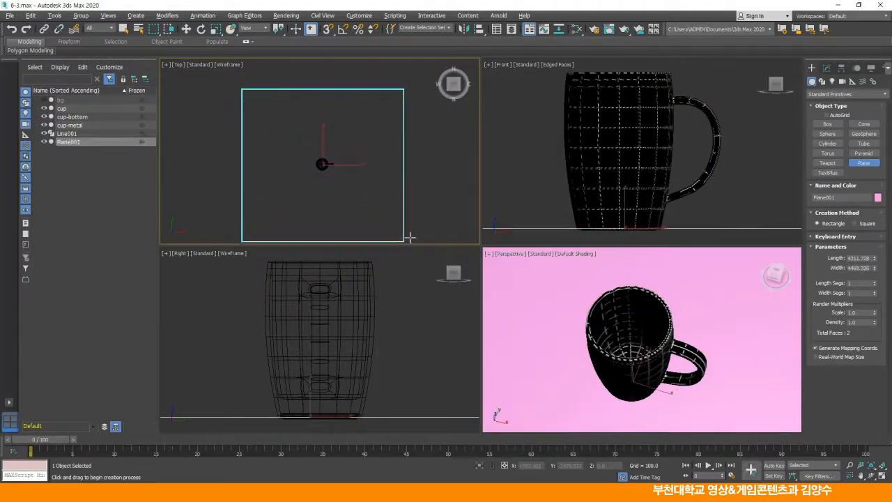
{"action": "type", "text": "4"}
{"action": "key", "text": "Tab"}
{"action": "key", "text": "Return"}
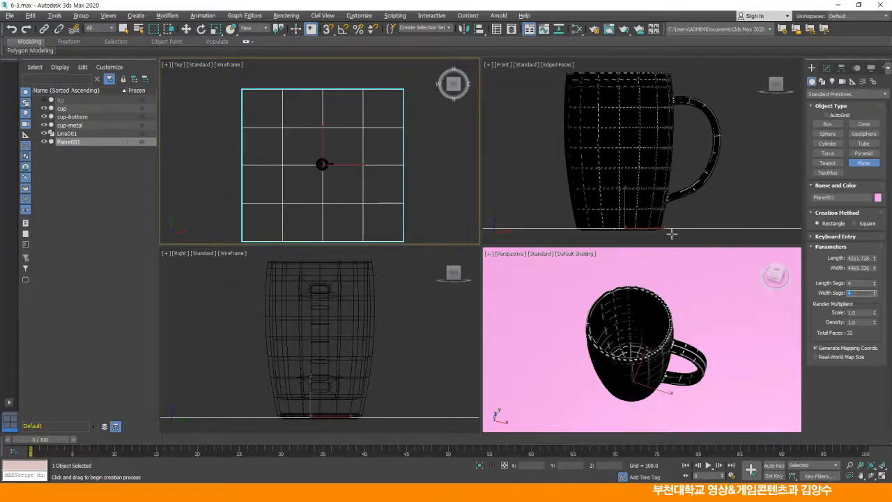
Examine in the enlarged Front view how the mug's base sits against the ground plane.
{"action": "middle_click_drag", "start_coordinate": [353, 155], "coordinate": [349, 132]}
{"action": "left_click", "coordinate": [186, 29]}
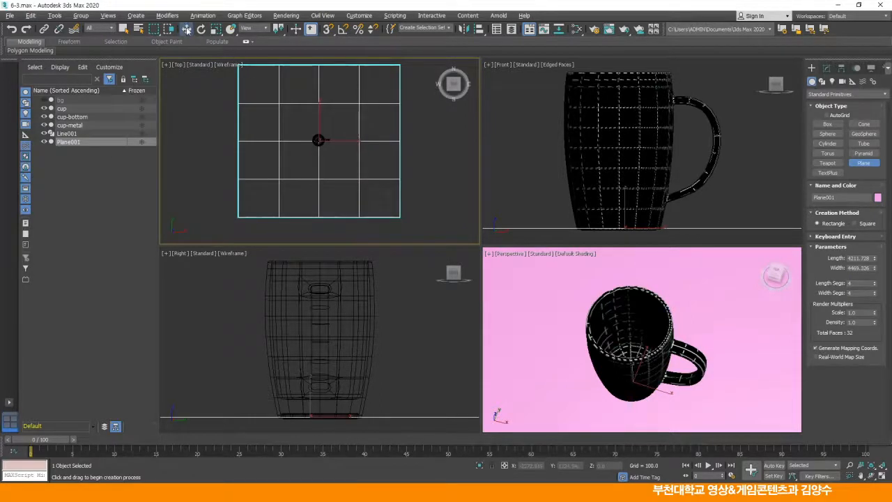
{"action": "left_click", "coordinate": [318, 140]}
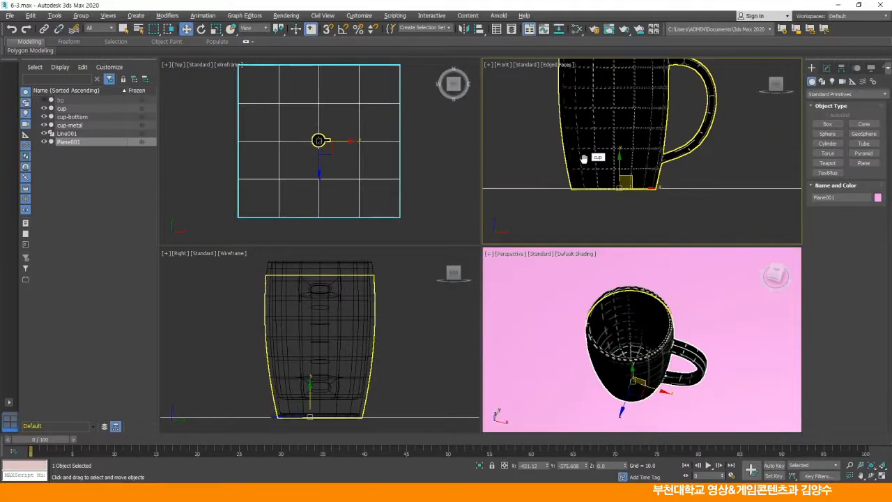
{"action": "key", "text": "alt+w"}
{"action": "scroll", "coordinate": [460, 280], "scroll_direction": "up", "scroll_amount": 3}
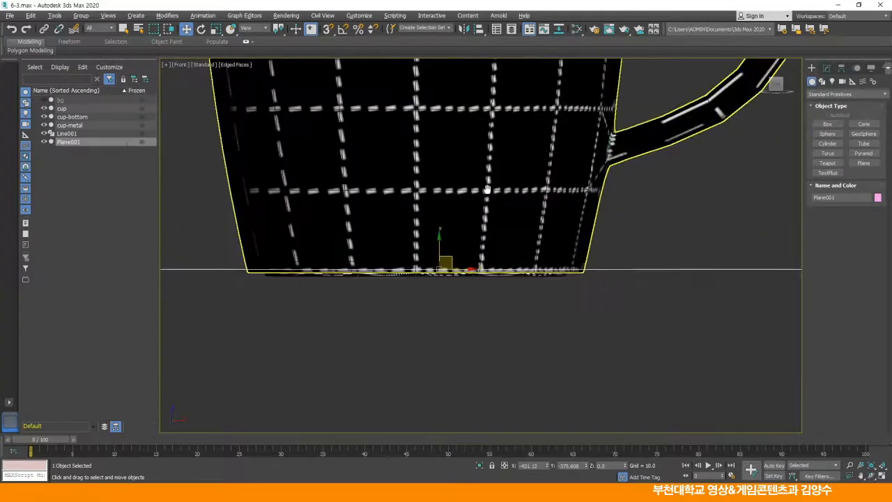
{"action": "scroll", "coordinate": [354, 271], "scroll_direction": "up", "scroll_amount": 2}
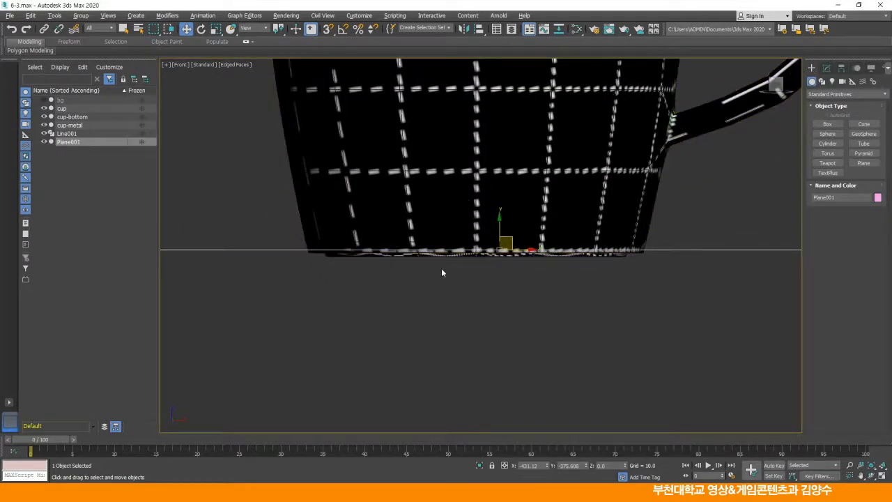
{"action": "left_click", "coordinate": [399, 238]}
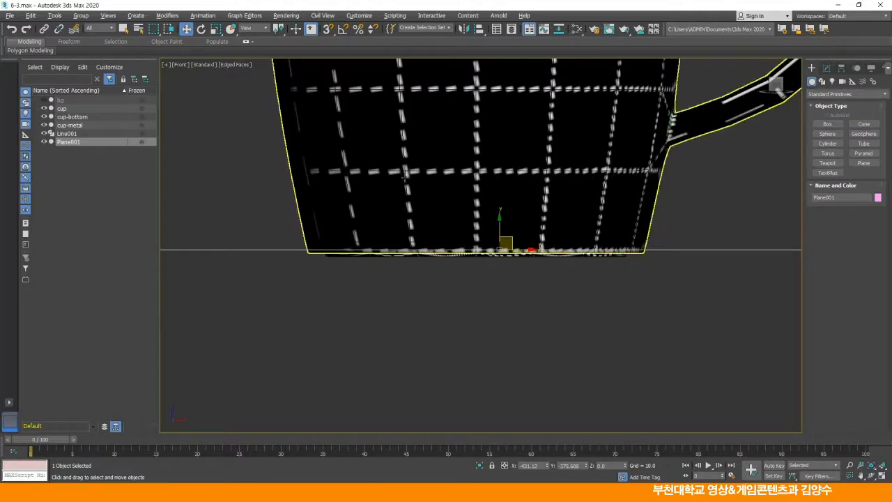
{"action": "scroll", "coordinate": [393, 231], "scroll_direction": "down", "scroll_amount": 5}
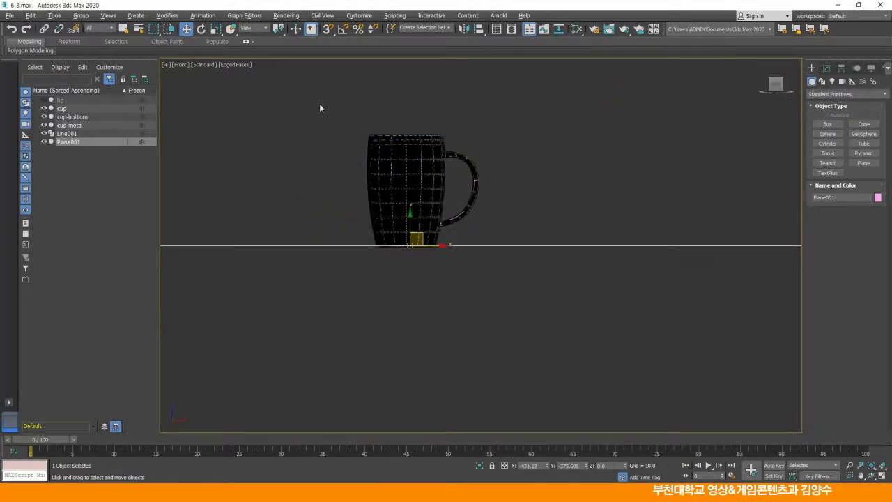
Raise the cup, cup-bottom and cup-metal together by about 7 units so the mug's base rests on the plane.
{"action": "left_click_drag", "start_coordinate": [320, 102], "coordinate": [484, 177]}
{"action": "scroll", "coordinate": [405, 266], "scroll_direction": "up", "scroll_amount": 3}
{"action": "middle_click_drag", "start_coordinate": [405, 266], "coordinate": [423, 280]}
{"action": "scroll", "coordinate": [406, 230], "scroll_direction": "up", "scroll_amount": 2}
{"action": "scroll", "coordinate": [419, 266], "scroll_direction": "up", "scroll_amount": 3}
{"action": "middle_click_drag", "start_coordinate": [370, 254], "coordinate": [382, 266]}
{"action": "left_click", "coordinate": [382, 247], "text": "ctrl"}
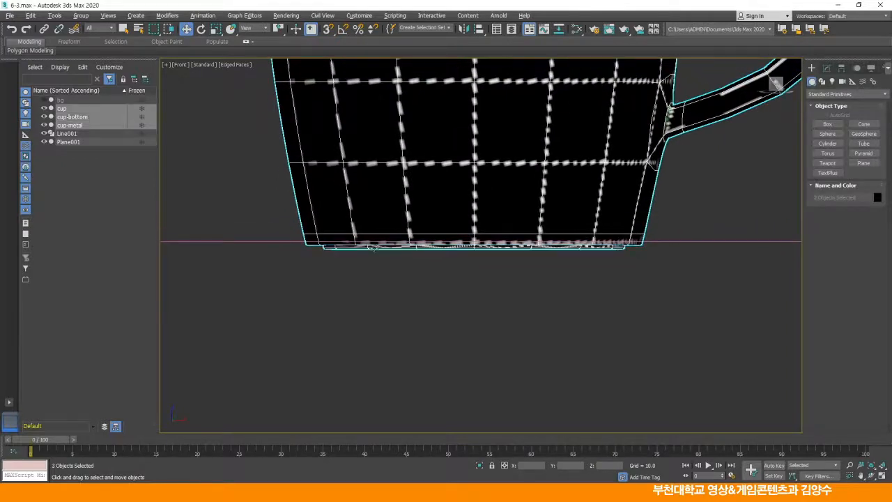
{"action": "middle_click_drag", "start_coordinate": [479, 270], "coordinate": [471, 347]}
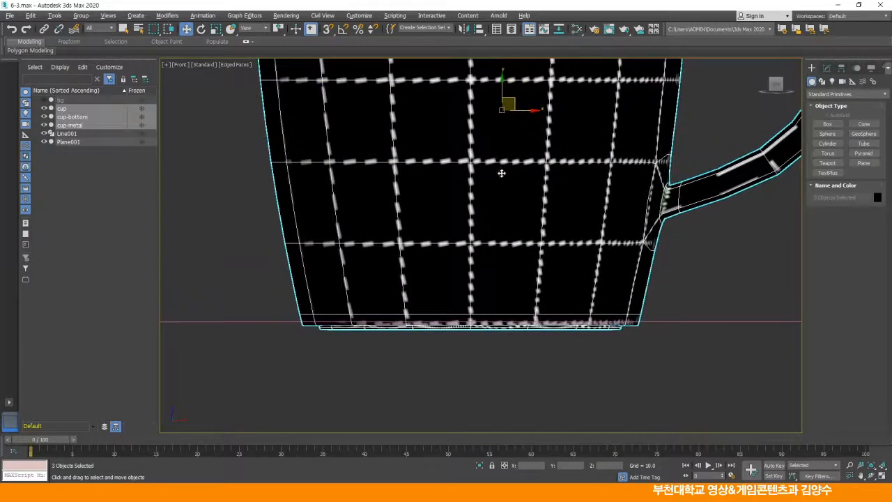
{"action": "left_click_drag", "start_coordinate": [504, 95], "coordinate": [501, 81]}
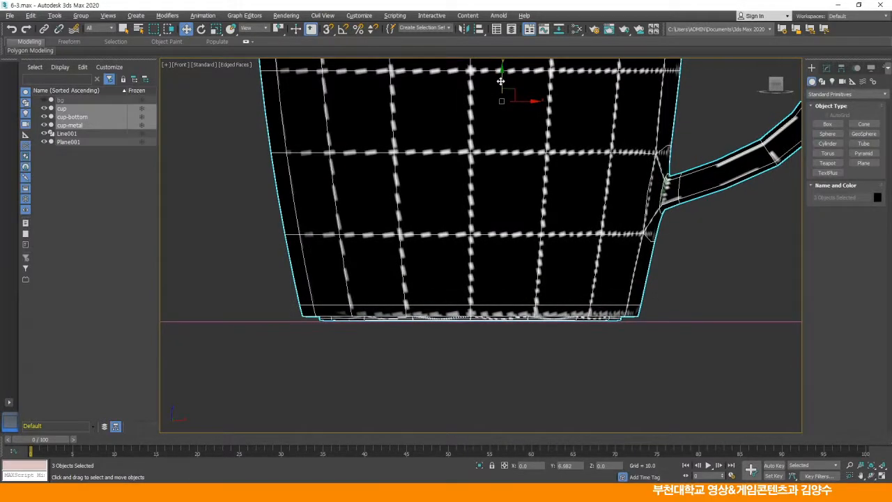
{"action": "left_click", "coordinate": [537, 360]}
{"action": "scroll", "coordinate": [480, 241], "scroll_direction": "down", "scroll_amount": 5}
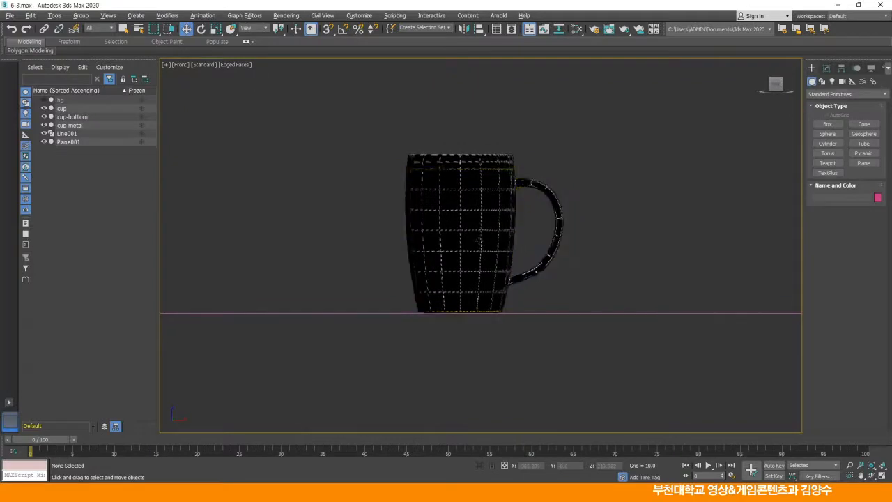
{"action": "key", "text": "alt+w"}
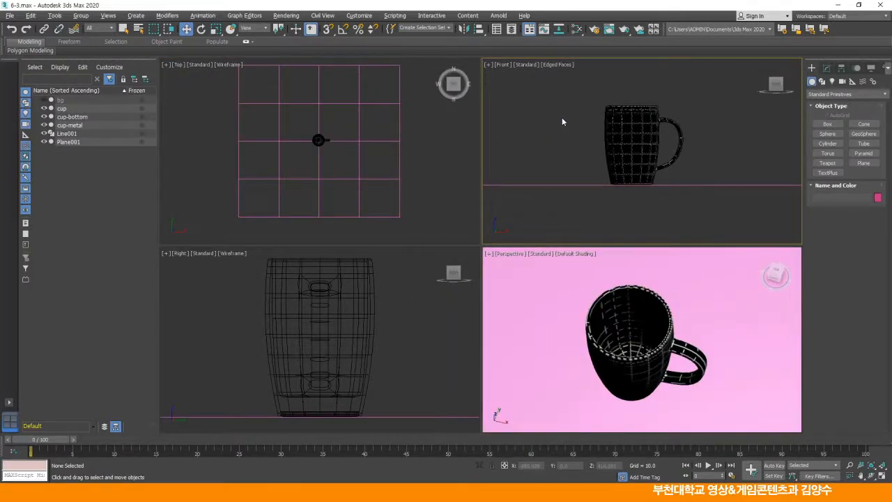
Copy the cup, cup-bottom and cup-metal together about 537 units along X beside the original mug in the enlarged Front view.
{"action": "key", "text": "alt+w"}
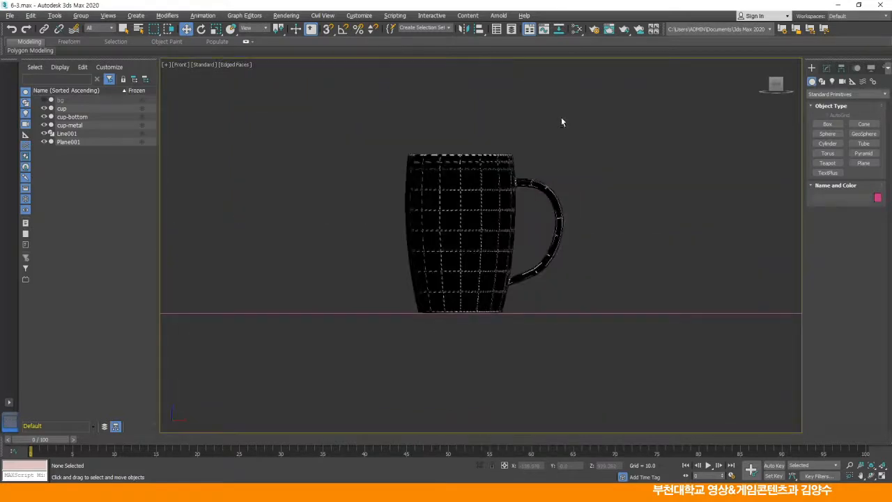
{"action": "left_click_drag", "start_coordinate": [532, 205], "coordinate": [616, 295]}
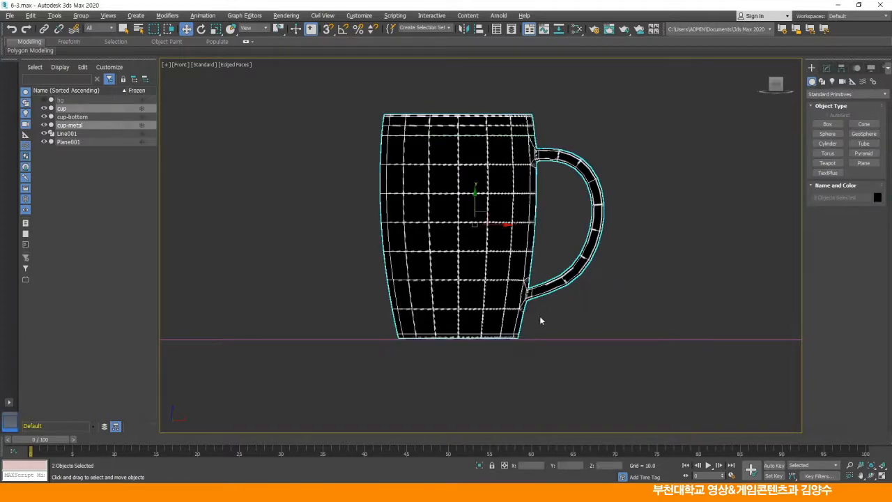
{"action": "scroll", "coordinate": [540, 316], "scroll_direction": "up", "scroll_amount": 5}
{"action": "middle_click_drag", "start_coordinate": [523, 251], "coordinate": [525, 238]}
{"action": "scroll", "coordinate": [431, 338], "scroll_direction": "up", "scroll_amount": 6}
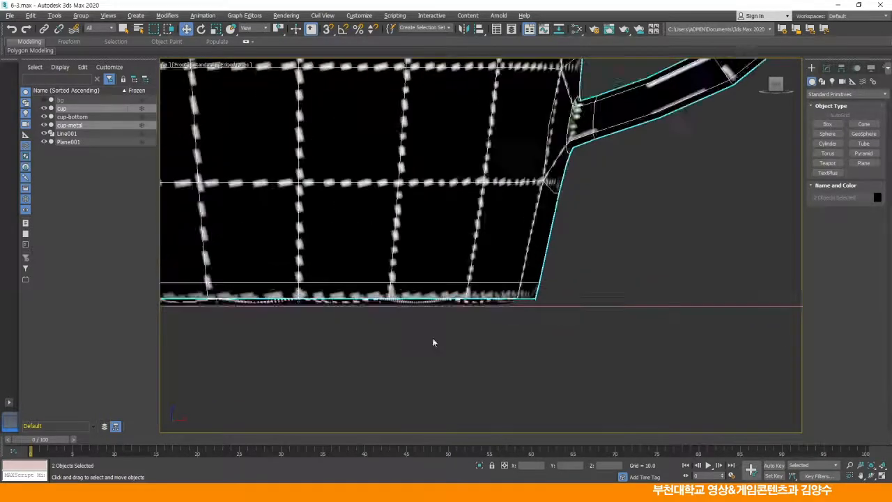
{"action": "left_click", "coordinate": [457, 259], "text": "ctrl"}
{"action": "scroll", "coordinate": [542, 235], "scroll_direction": "down", "scroll_amount": 8}
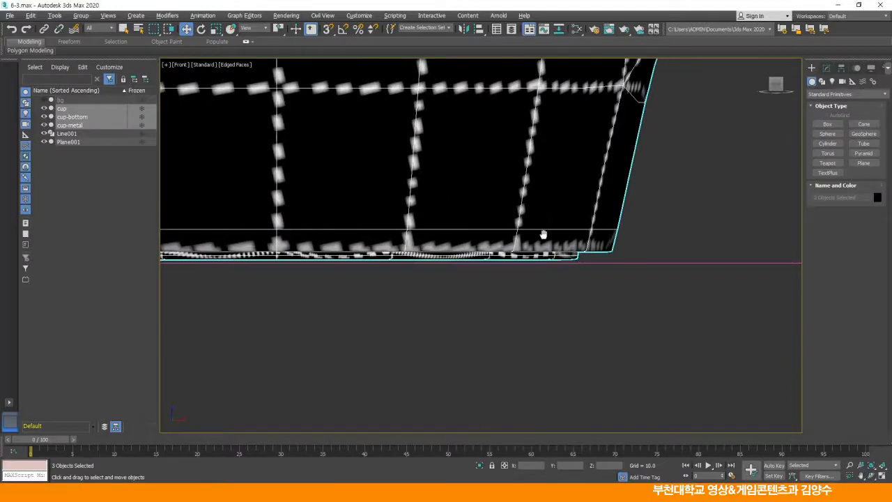
{"action": "middle_click_drag", "start_coordinate": [444, 237], "coordinate": [438, 239]}
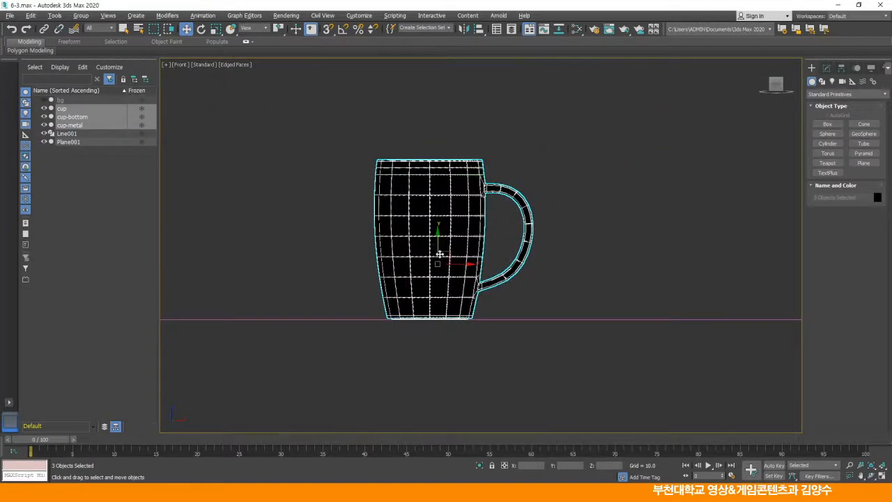
{"action": "left_click_drag", "start_coordinate": [458, 263], "coordinate": [633, 263], "text": "shift"}
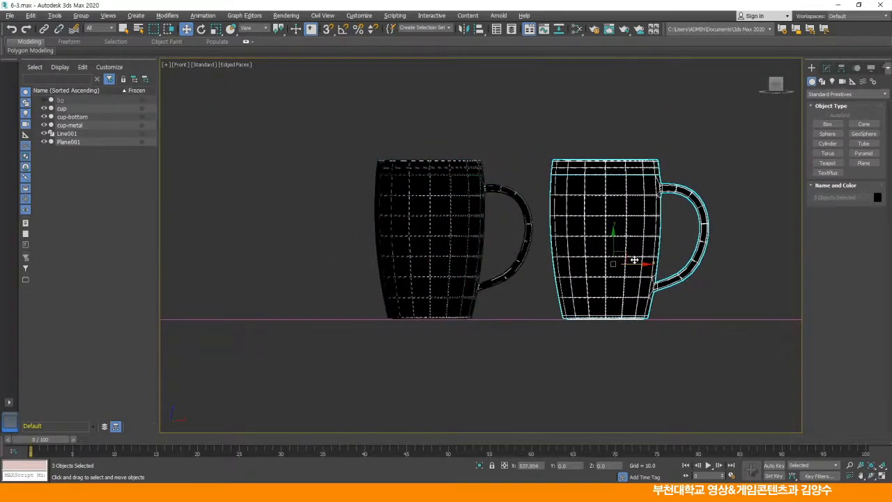
{"action": "left_click", "coordinate": [447, 285]}
{"action": "middle_click_drag", "start_coordinate": [593, 256], "coordinate": [540, 249]}
{"action": "scroll", "coordinate": [585, 249], "scroll_direction": "down", "scroll_amount": 3}
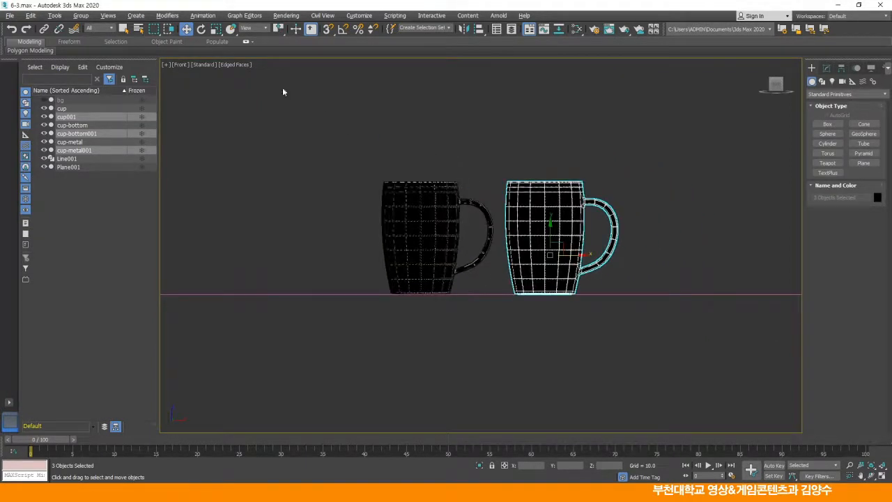
Tip the copied mug onto its side with its opening facing the front and rest it on the ground plane.
{"action": "left_click", "coordinate": [201, 29]}
{"action": "left_click_drag", "start_coordinate": [543, 226], "coordinate": [542, 307]}
{"action": "left_click", "coordinate": [186, 28]}
{"action": "scroll", "coordinate": [548, 253], "scroll_direction": "up", "scroll_amount": 5}
{"action": "left_click_drag", "start_coordinate": [513, 161], "coordinate": [512, 168]}
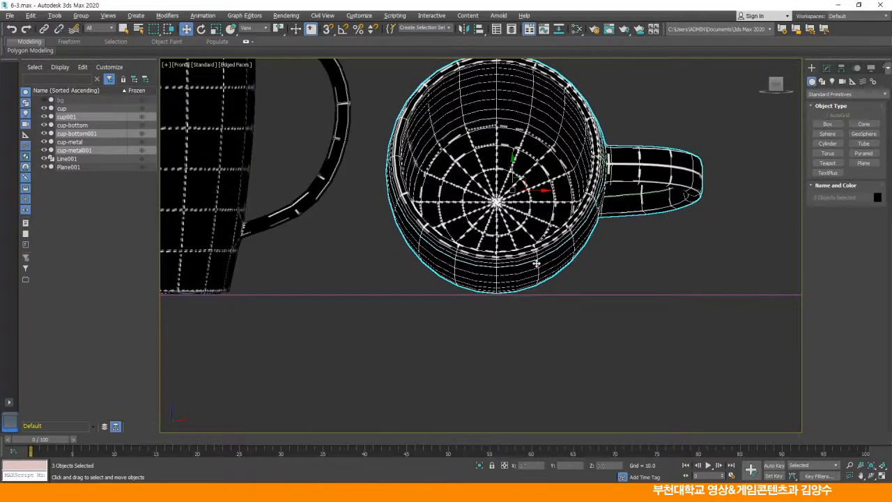
Turn the lying mug copy so its opening angles towards the standing mug.
{"action": "middle_click_drag", "start_coordinate": [530, 251], "coordinate": [541, 297]}
{"action": "key", "text": "e"}
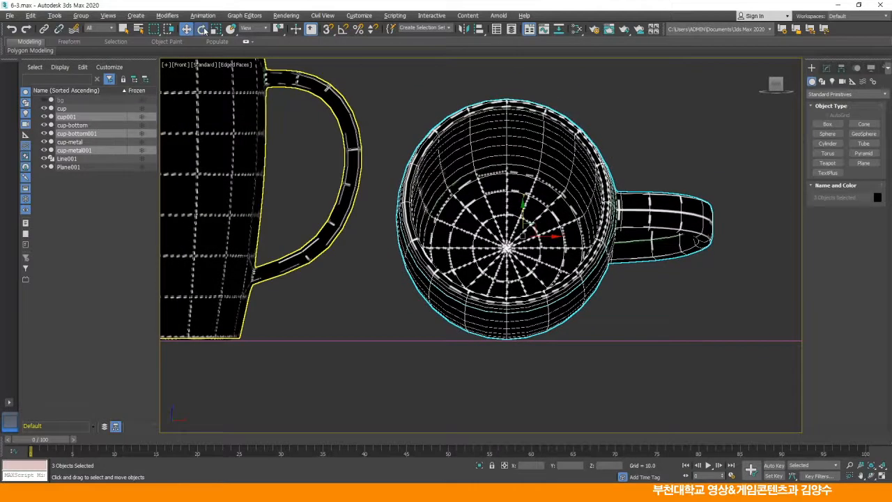
{"action": "left_click_drag", "start_coordinate": [538, 237], "coordinate": [524, 234]}
{"action": "key", "text": "w"}
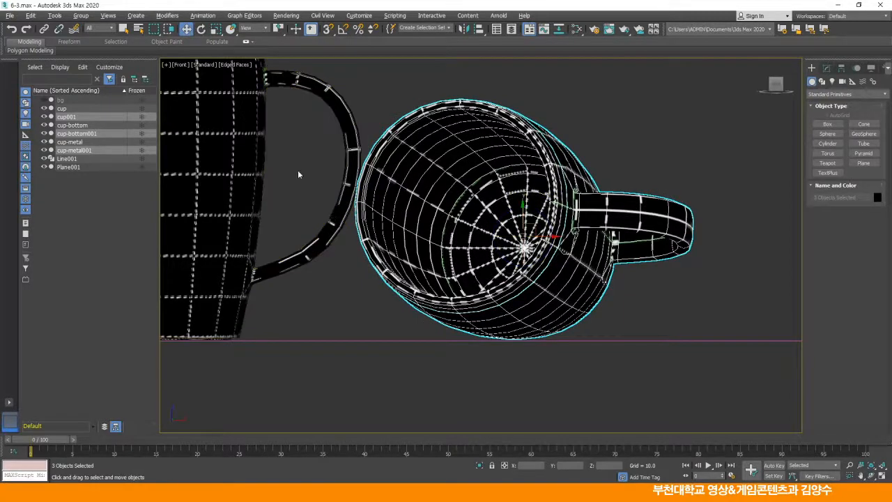
{"action": "left_click", "coordinate": [351, 275]}
Frame both mugs closely in an enlarged Perspective view and turn on its safe frames.
{"action": "key", "text": "alt+w"}
{"action": "scroll", "coordinate": [331, 170], "scroll_direction": "up", "scroll_amount": 3}
{"action": "middle_click_drag", "start_coordinate": [331, 169], "coordinate": [321, 178]}
{"action": "middle_click_drag", "start_coordinate": [644, 338], "coordinate": [602, 301]}
{"action": "middle_click_drag", "start_coordinate": [611, 340], "coordinate": [668, 355], "text": "alt"}
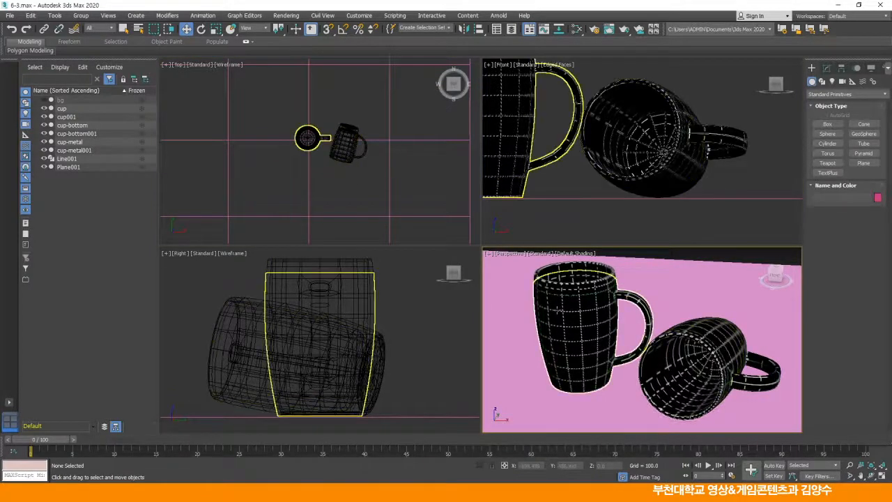
{"action": "key", "text": "alt+w"}
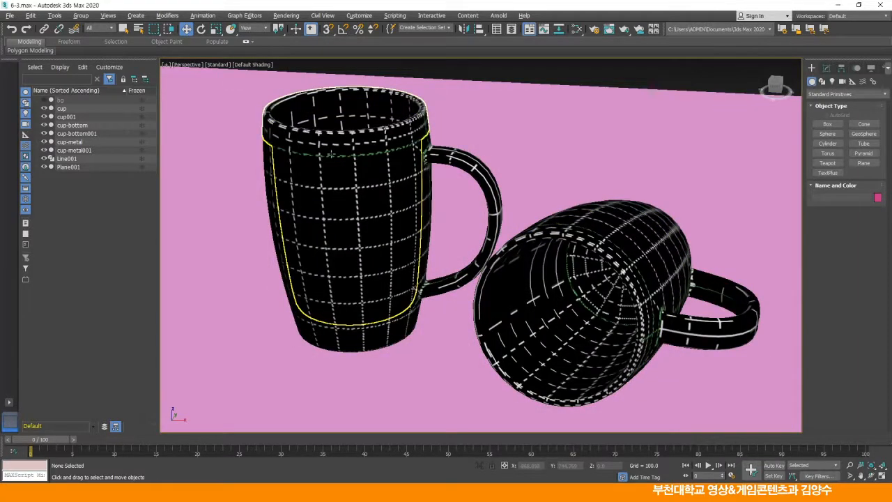
{"action": "left_click", "coordinate": [188, 65]}
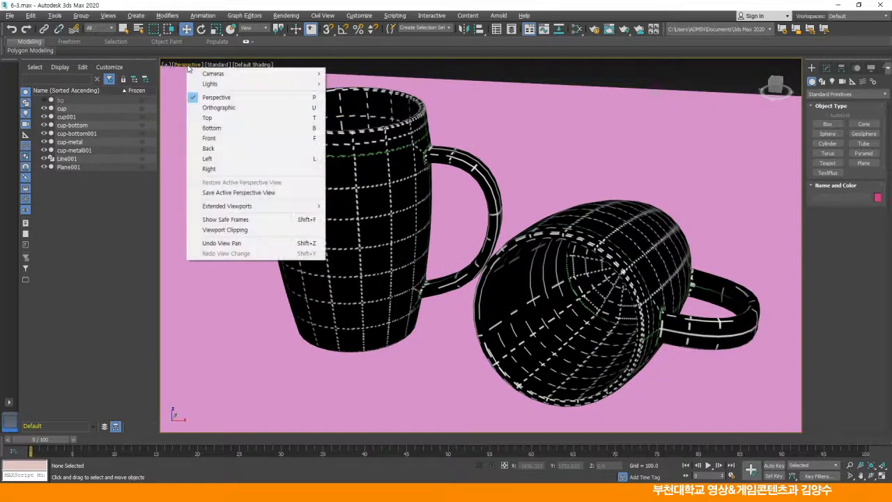
{"action": "left_click", "coordinate": [220, 219]}
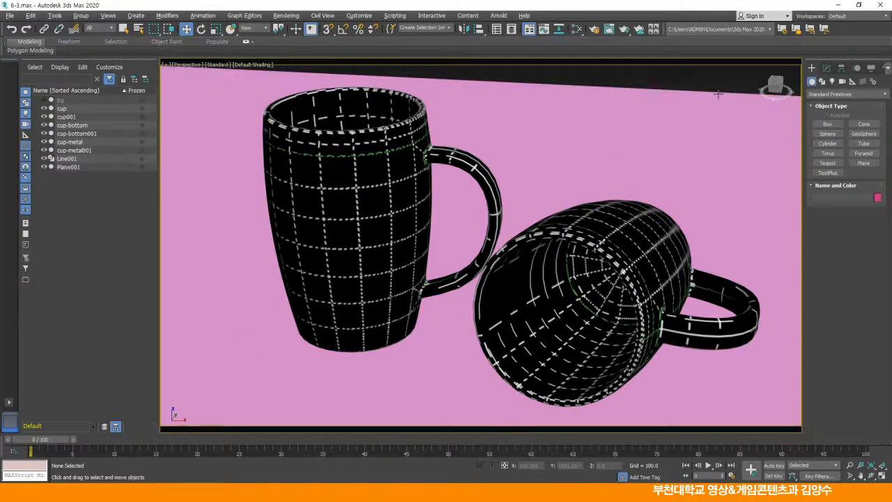
Move the ground plane back behind the mugs in the Top view until it fills the Perspective background.
{"action": "left_click", "coordinate": [648, 129]}
{"action": "key", "text": "alt+w"}
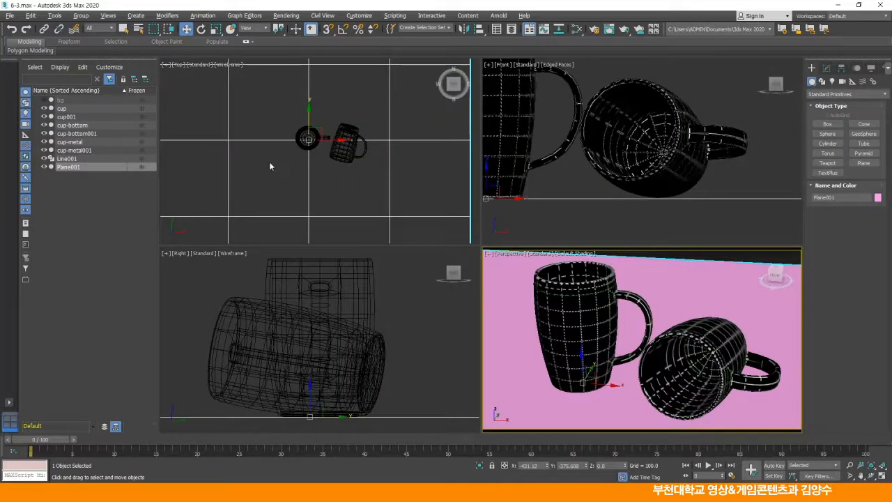
{"action": "scroll", "coordinate": [275, 171], "scroll_direction": "down", "scroll_amount": 4}
{"action": "left_click_drag", "start_coordinate": [295, 151], "coordinate": [299, 134]}
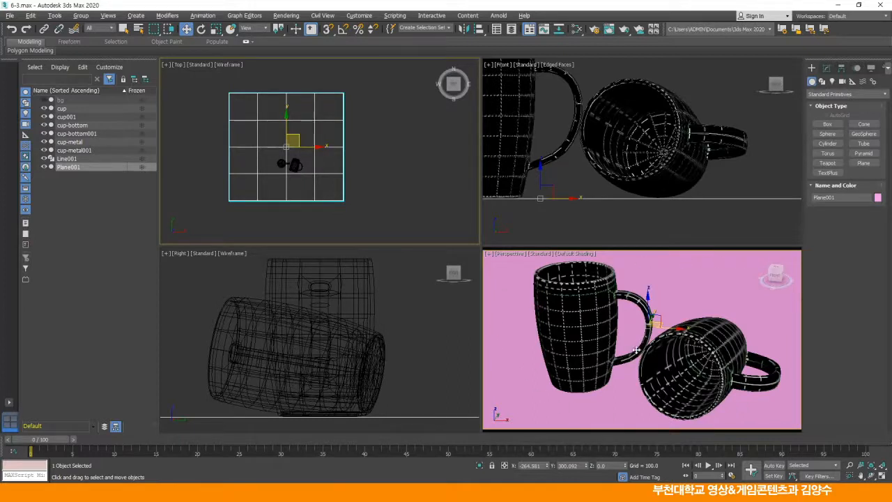
Create a physical camera from the current Perspective view of the two mugs.
{"action": "left_click", "coordinate": [577, 177]}
{"action": "scroll", "coordinate": [577, 177], "scroll_direction": "down", "scroll_amount": 3}
{"action": "middle_click_drag", "start_coordinate": [577, 175], "coordinate": [627, 191]}
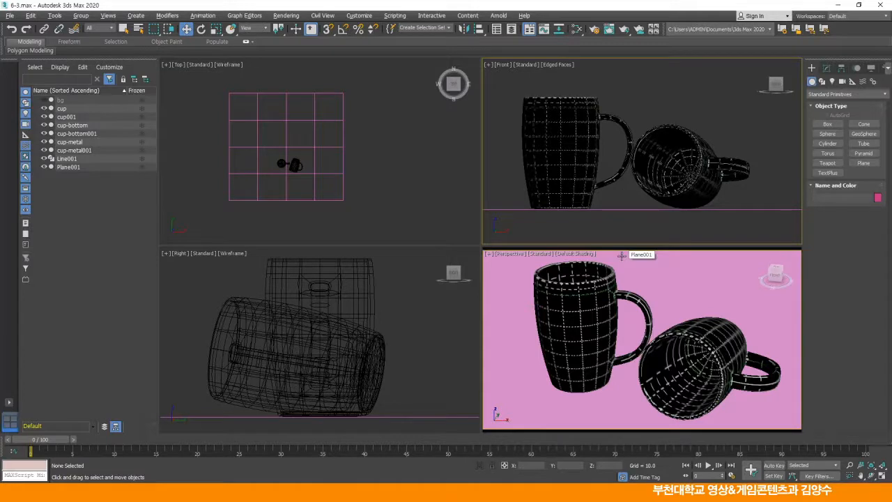
{"action": "middle_click_drag", "start_coordinate": [678, 108], "coordinate": [684, 118]}
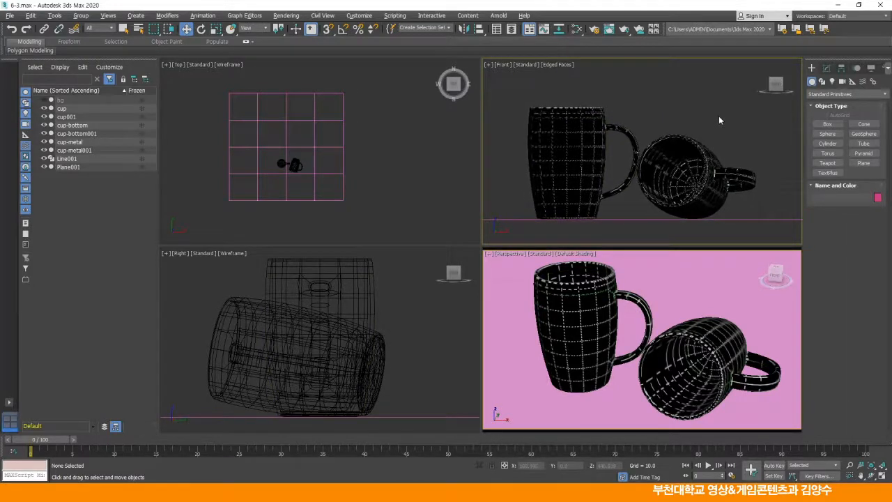
{"action": "left_click", "coordinate": [832, 81]}
{"action": "scroll", "coordinate": [614, 208], "scroll_direction": "down", "scroll_amount": 3}
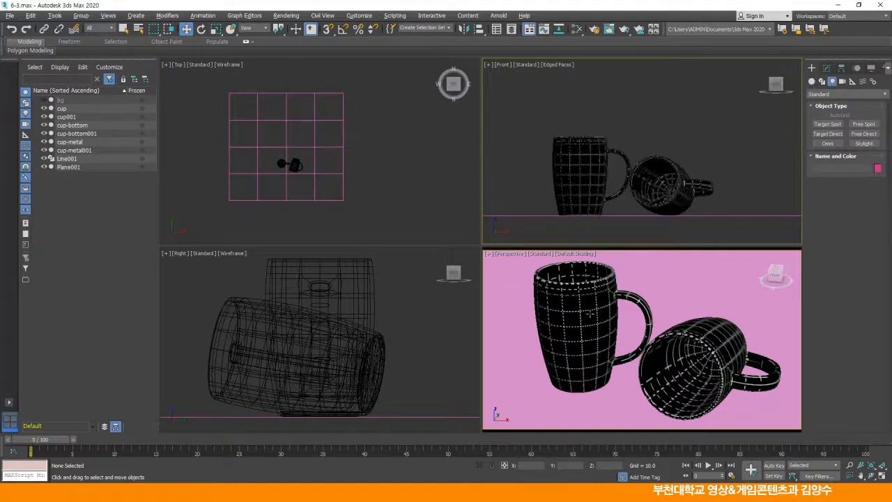
{"action": "left_click", "coordinate": [618, 333]}
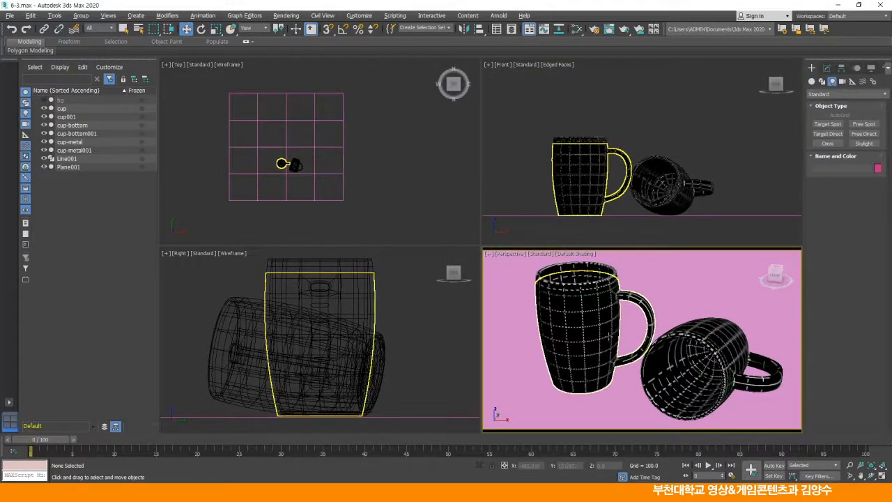
{"action": "left_click", "coordinate": [663, 332]}
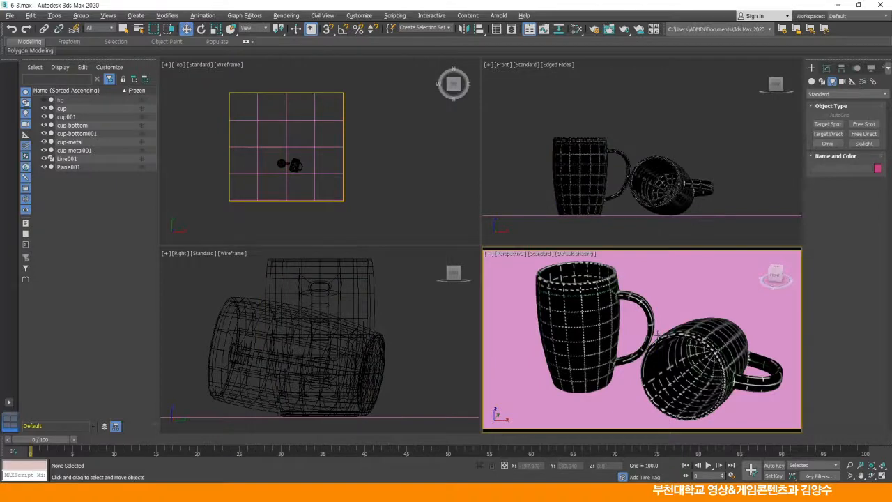
{"action": "key", "text": "ctrl+c"}
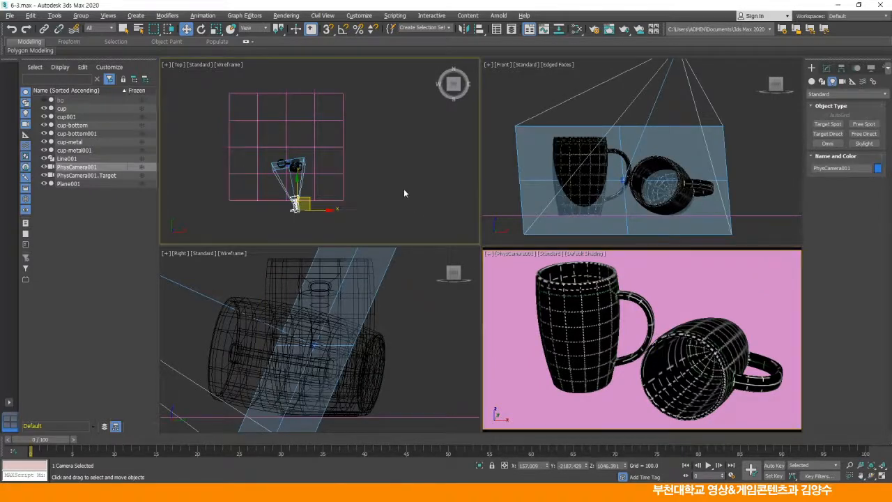
Create a Target Spot light in the Front view, high above the lying mug and aimed between the mugs, about 1254 units away.
{"action": "left_click", "coordinate": [405, 193]}
{"action": "scroll", "coordinate": [654, 177], "scroll_direction": "down", "scroll_amount": 4}
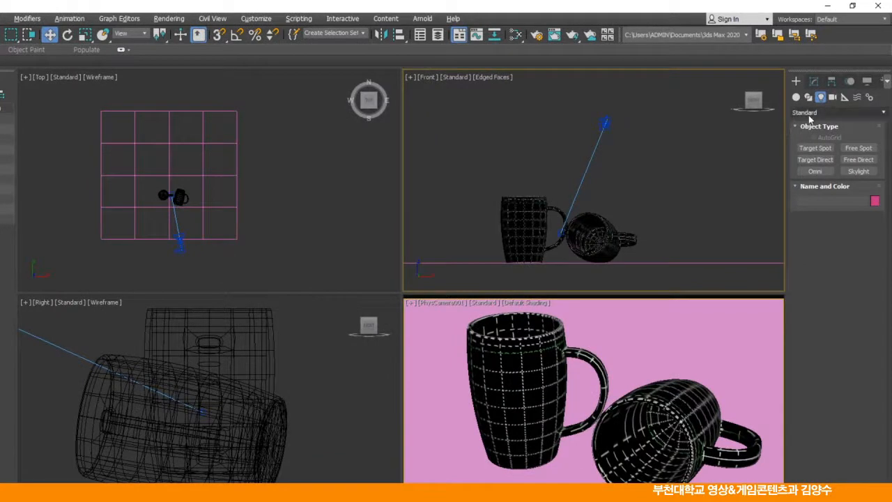
{"action": "left_click", "coordinate": [815, 148]}
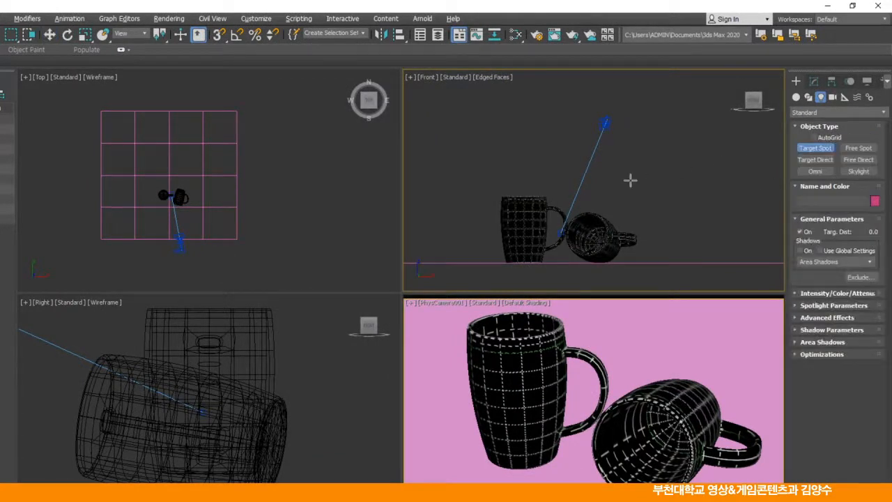
{"action": "left_click_drag", "start_coordinate": [638, 92], "coordinate": [567, 238]}
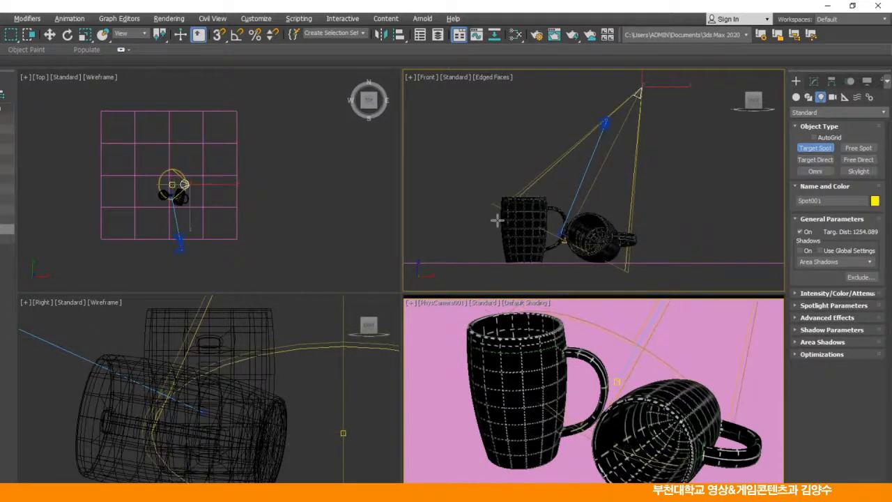
Move the spotlight and its target together along Y in the Top view so the cone is centred over both mugs.
{"action": "left_click", "coordinate": [49, 34]}
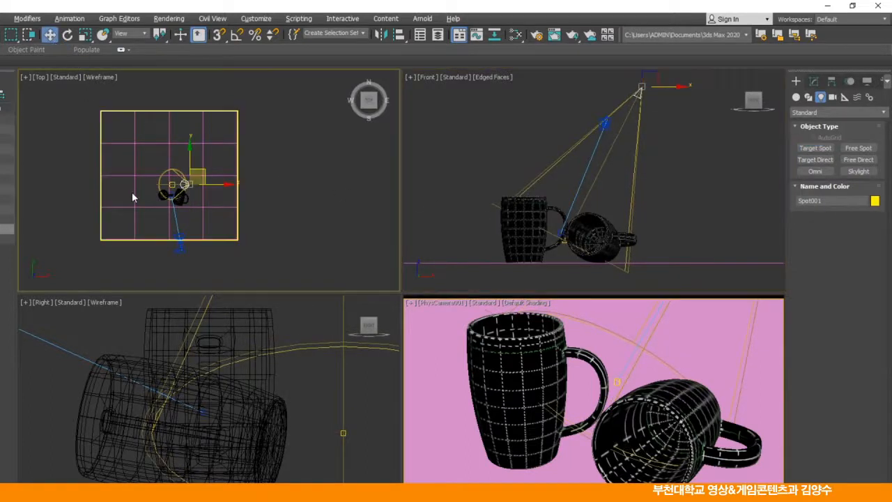
{"action": "scroll", "coordinate": [132, 194], "scroll_direction": "up", "scroll_amount": 5}
{"action": "scroll", "coordinate": [139, 196], "scroll_direction": "up", "scroll_amount": 3}
{"action": "middle_click_drag", "start_coordinate": [155, 200], "coordinate": [115, 195]}
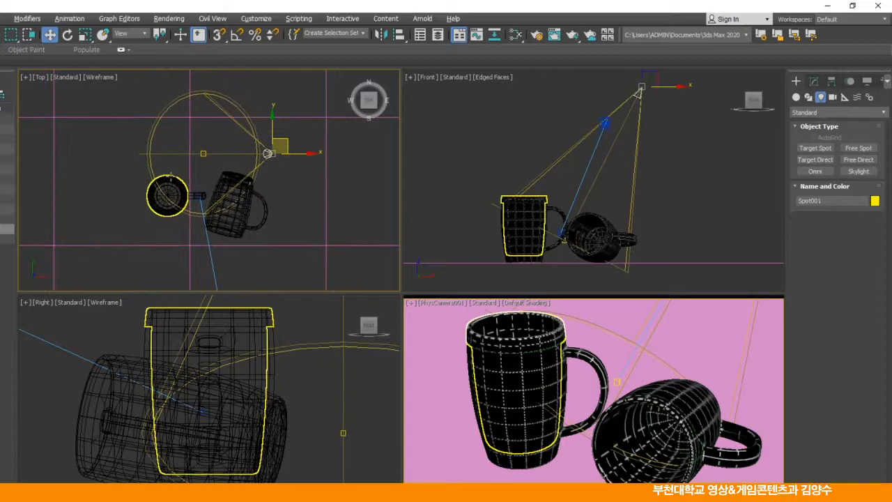
{"action": "left_click", "coordinate": [223, 155]}
{"action": "left_click_drag", "start_coordinate": [235, 130], "coordinate": [235, 178]}
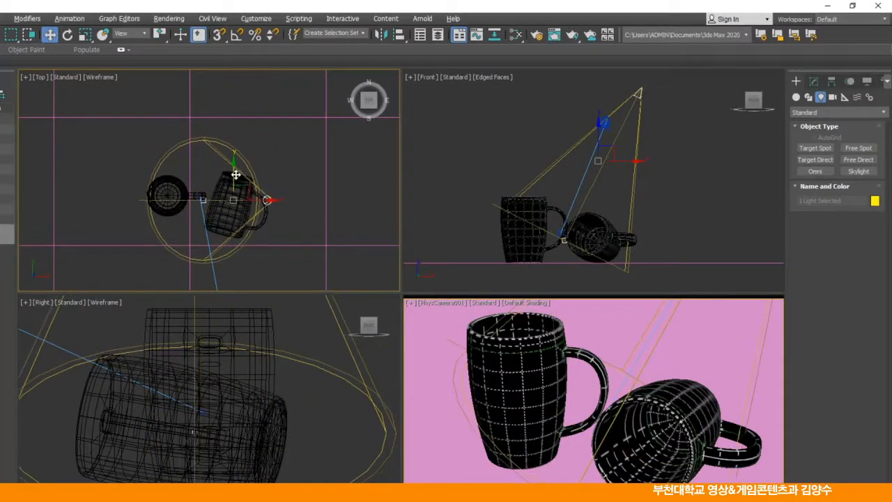
{"action": "left_click", "coordinate": [274, 262]}
Move only the spotlight source farther out past the lying mug's handle and slightly forward in the Top view.
{"action": "left_click", "coordinate": [268, 200]}
{"action": "left_click_drag", "start_coordinate": [290, 191], "coordinate": [322, 210]}
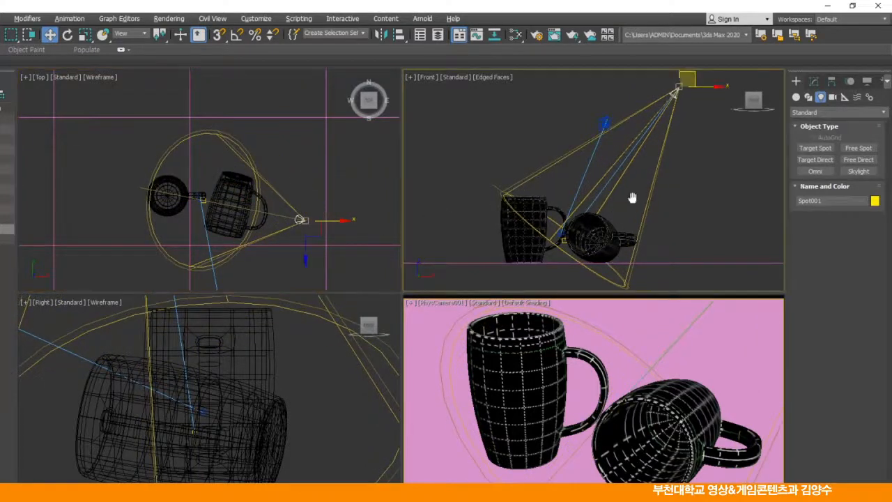
{"action": "middle_click_drag", "start_coordinate": [633, 195], "coordinate": [613, 202]}
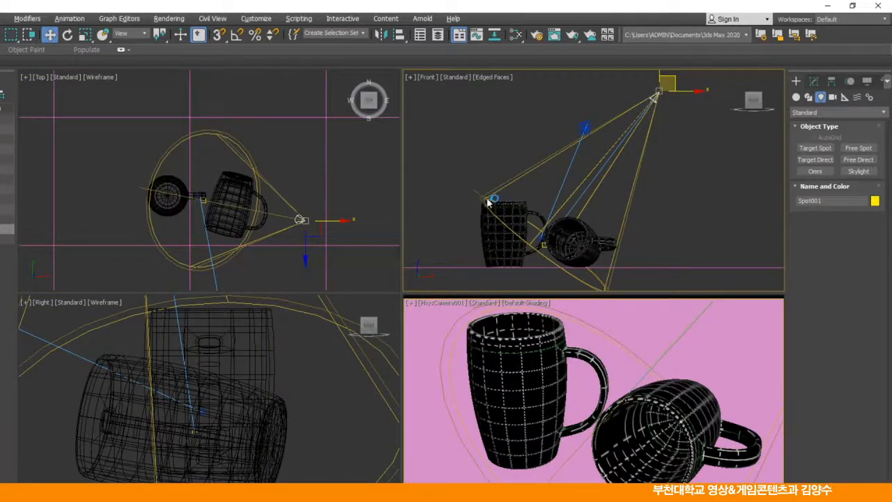
Widen the spotlight's cone to a Hotspot/Beam of 64.8 and a Falloff/Field of 102.1.
{"action": "left_click", "coordinate": [814, 82]}
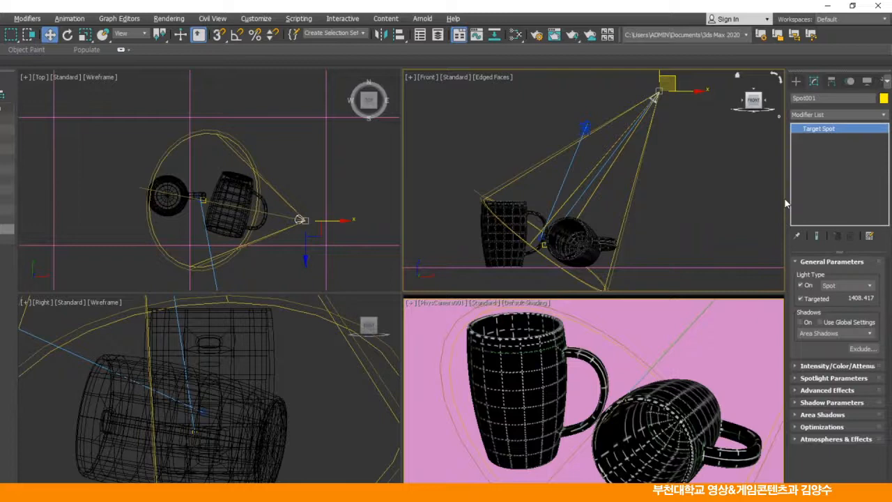
{"action": "left_click_drag", "start_coordinate": [784, 198], "coordinate": [649, 197]}
{"action": "left_click", "coordinate": [689, 377]}
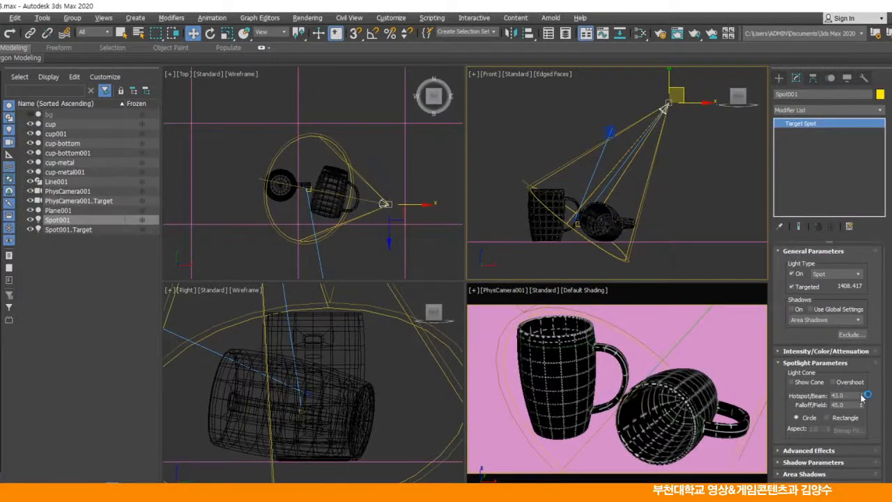
{"action": "left_click_drag", "start_coordinate": [862, 396], "coordinate": [870, 274]}
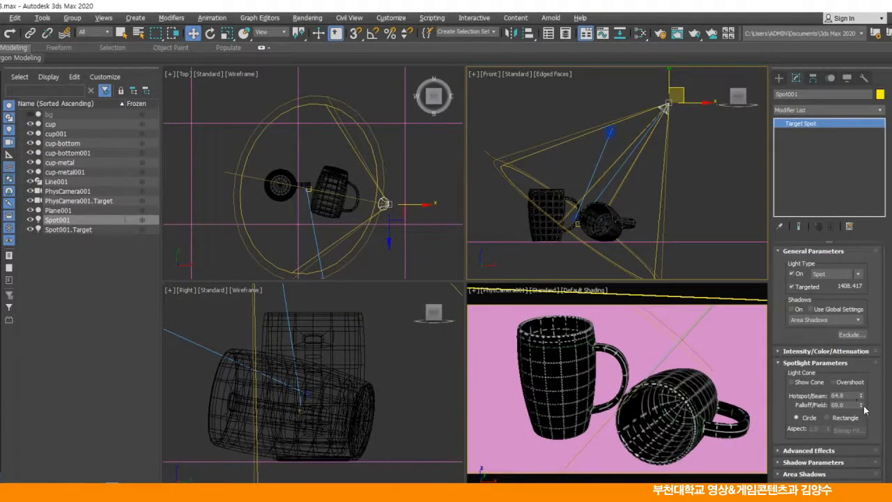
{"action": "left_click_drag", "start_coordinate": [862, 405], "coordinate": [876, 230]}
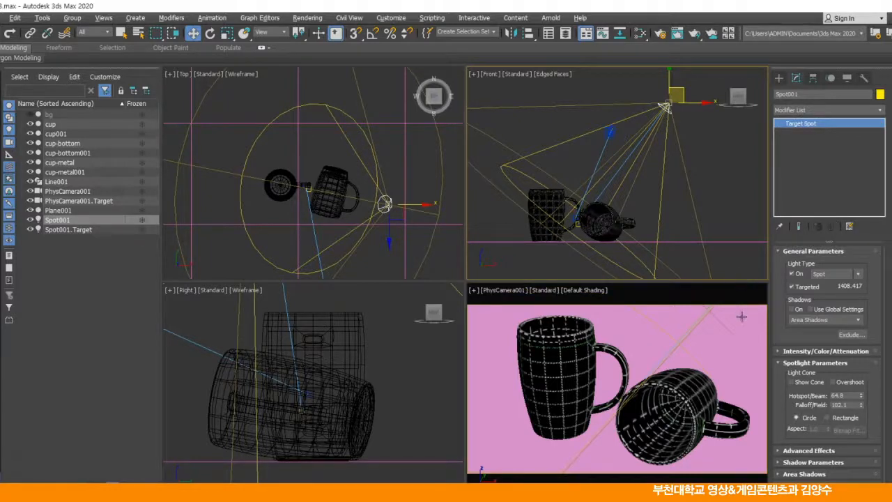
{"action": "left_click", "coordinate": [780, 78]}
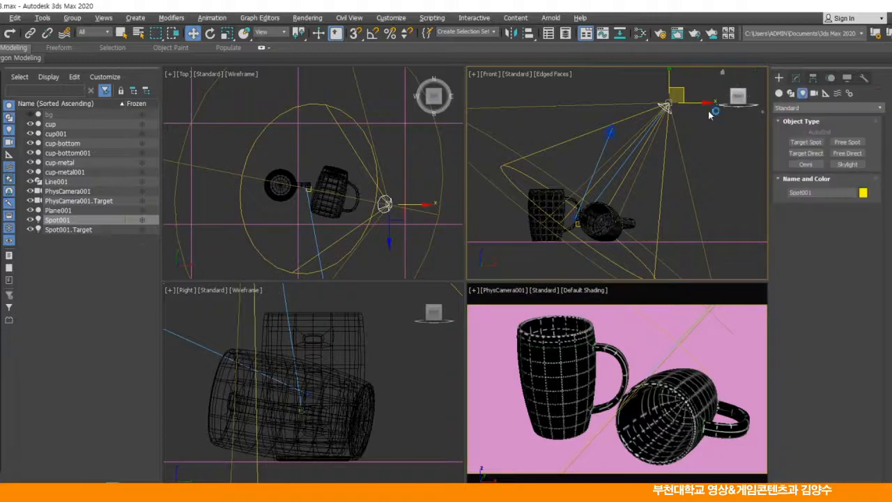
Create an Omni light on the ground plane in the Top view, in front of the mugs and off to the standing mug's side.
{"action": "left_click", "coordinate": [805, 164]}
{"action": "scroll", "coordinate": [338, 205], "scroll_direction": "down", "scroll_amount": 4}
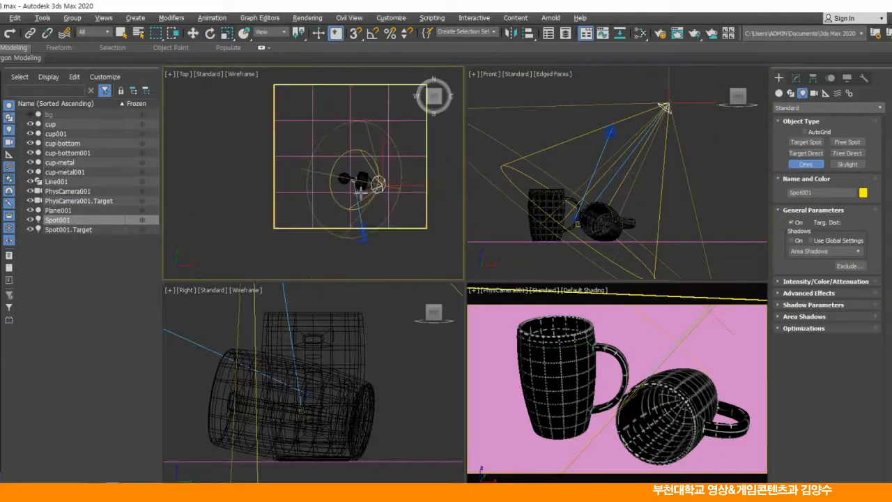
{"action": "scroll", "coordinate": [326, 206], "scroll_direction": "up", "scroll_amount": 1}
{"action": "scroll", "coordinate": [308, 226], "scroll_direction": "up", "scroll_amount": 1}
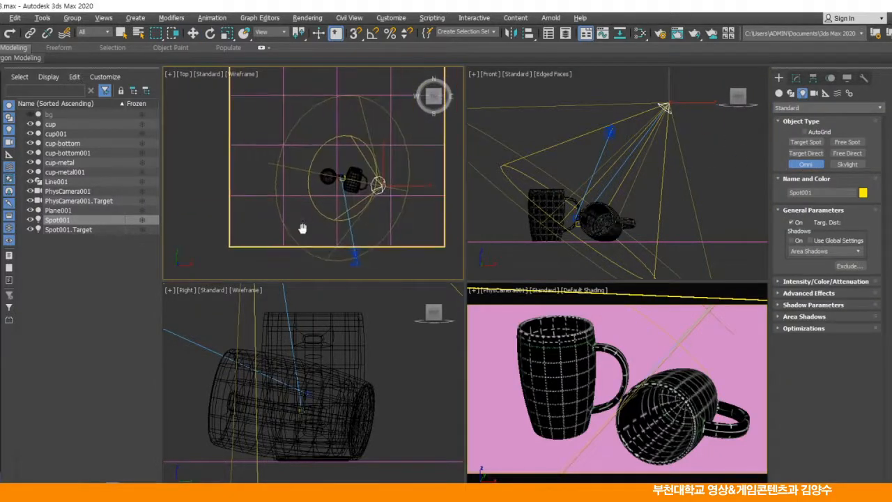
{"action": "left_click", "coordinate": [301, 226]}
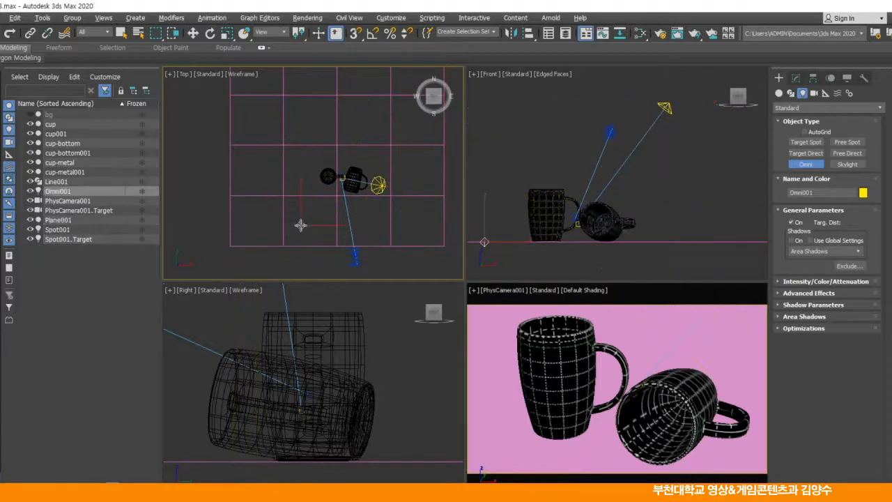
Raise the Omni light slightly above the ground plane in the Front view and set its Multiplier to 0.1.
{"action": "left_click", "coordinate": [193, 34]}
{"action": "left_click_drag", "start_coordinate": [485, 230], "coordinate": [482, 199]}
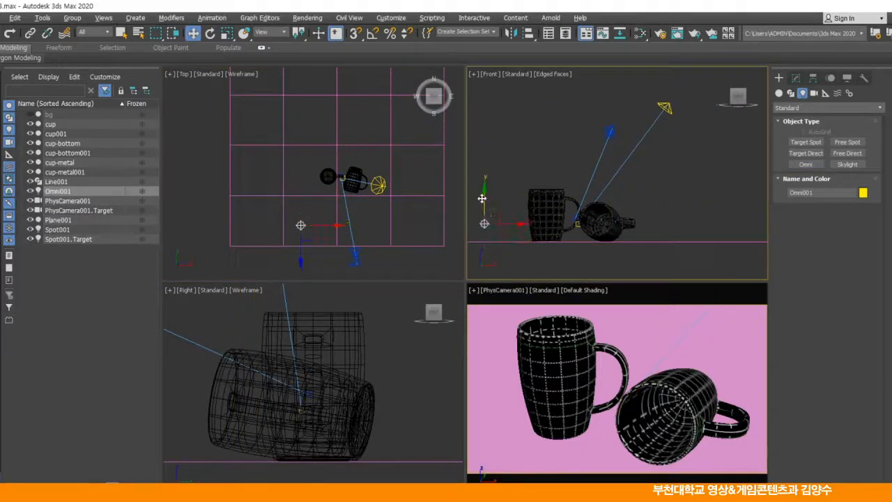
{"action": "left_click", "coordinate": [796, 78]}
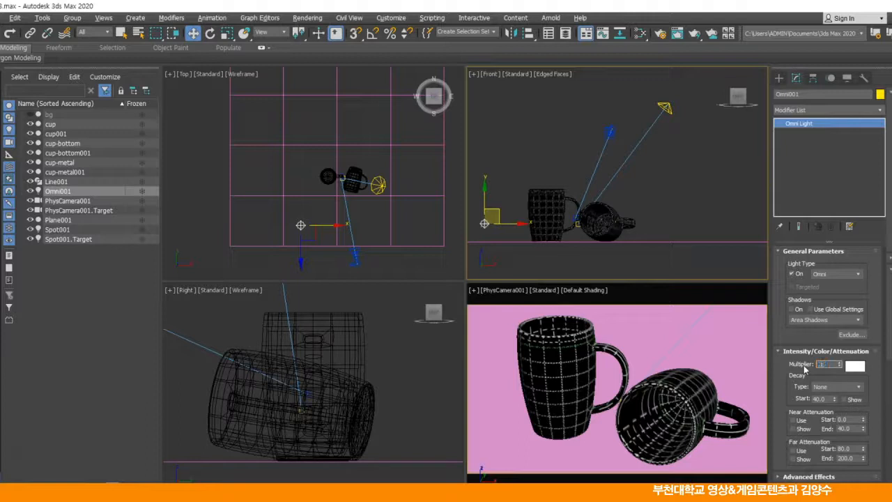
{"action": "type", "text": "0.1"}
Turn on shadows for the spotlight above the mugs, using the Area Shadows type.
{"action": "left_click", "coordinate": [665, 107]}
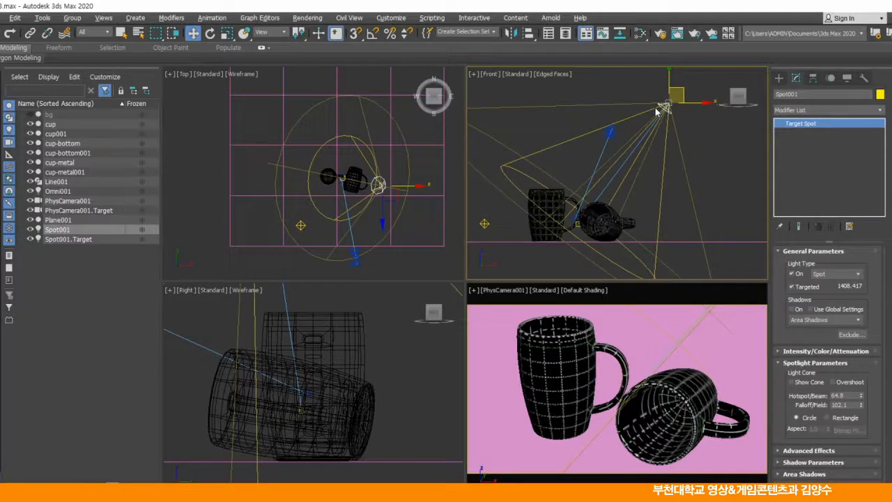
{"action": "left_click", "coordinate": [794, 309]}
{"action": "left_click", "coordinate": [811, 319]}
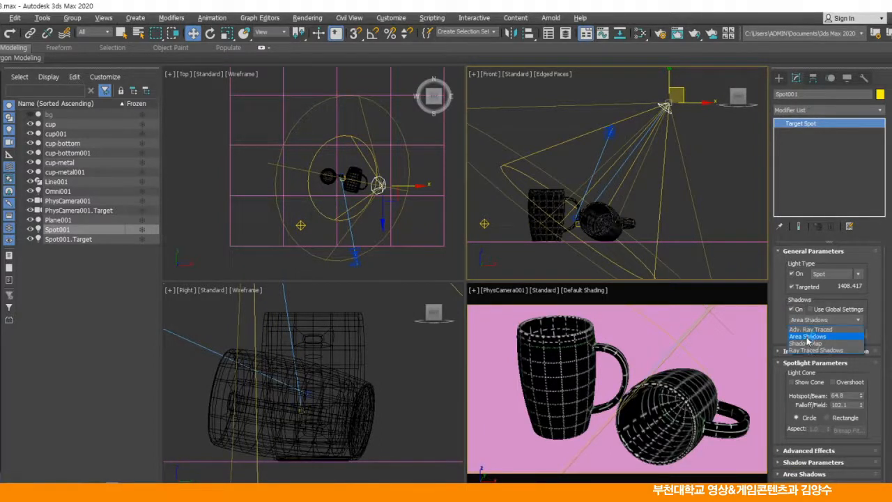
{"action": "left_click", "coordinate": [807, 337]}
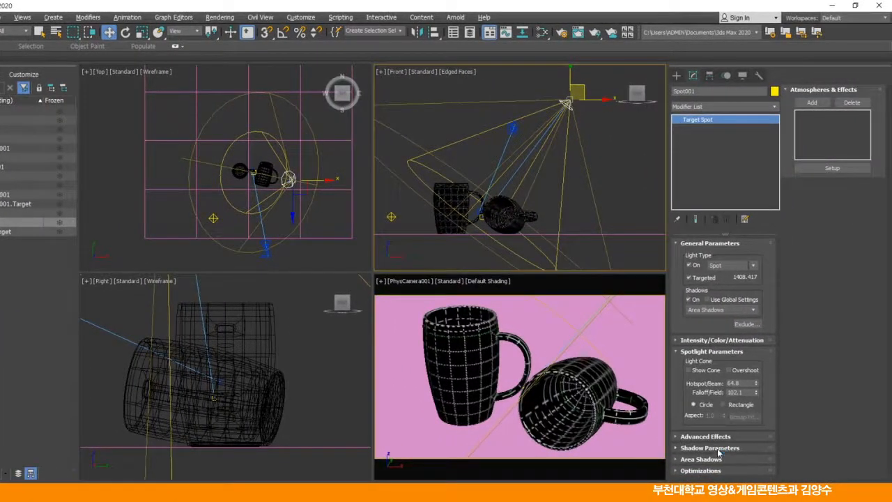
Set the spotlight's Area Shadows to Shadow Integrity 3, Shadow Quality 6, and area light Length and Width 25.
{"action": "left_click", "coordinate": [718, 448]}
{"action": "left_click", "coordinate": [810, 186]}
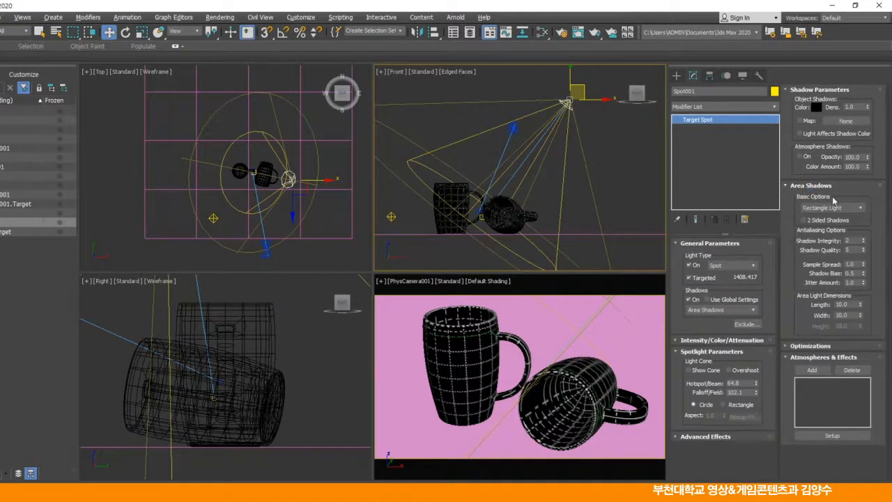
{"action": "left_click", "coordinate": [863, 238]}
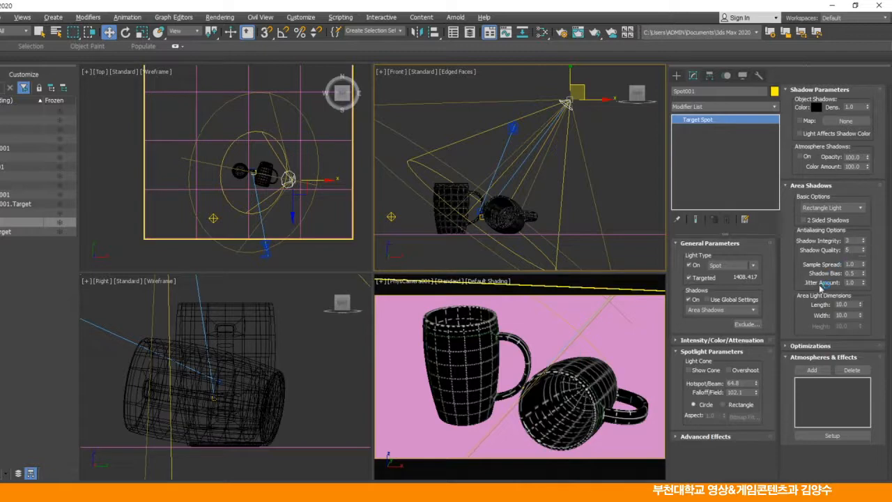
{"action": "double_click", "coordinate": [845, 305]}
{"action": "type", "text": "25"}
Render the PhysCamera001 view with the Scanline Renderer to check the area shadows.
{"action": "right_click", "coordinate": [593, 299]}
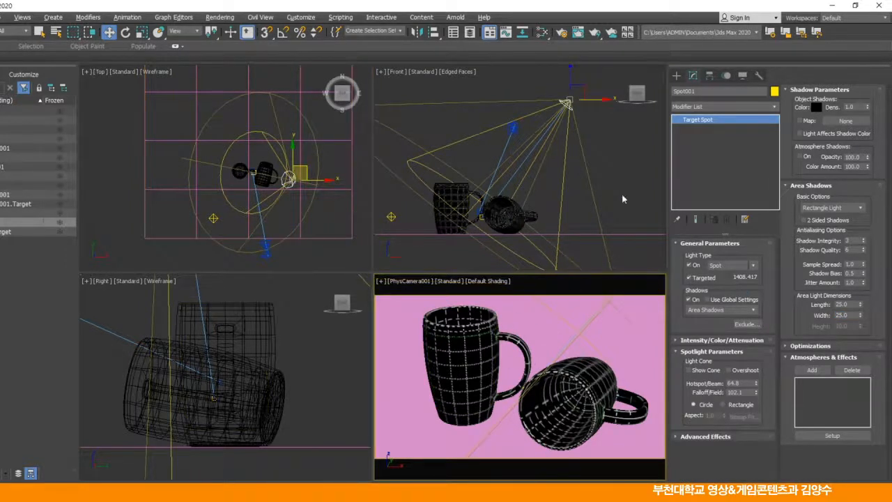
{"action": "left_click", "coordinate": [562, 33]}
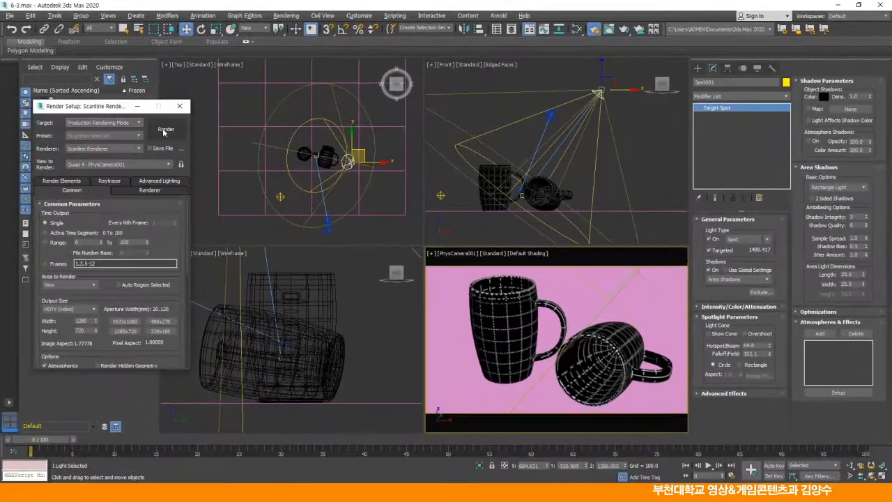
{"action": "left_click", "coordinate": [163, 129]}
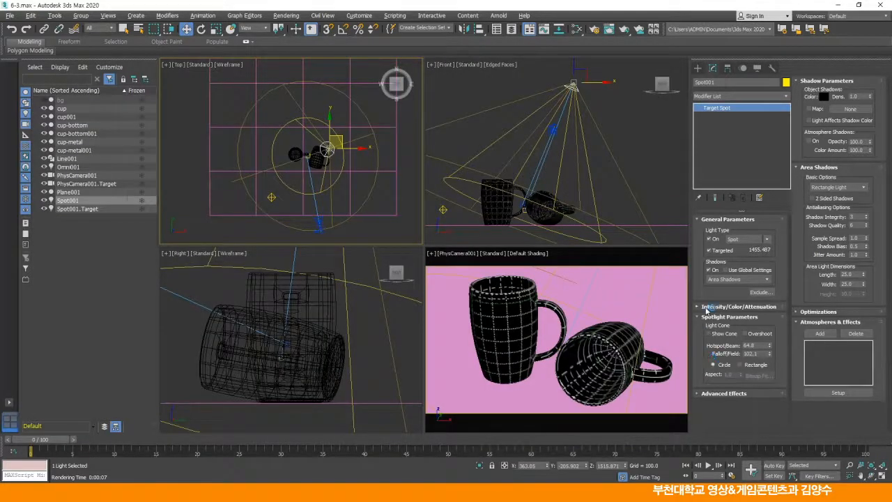
Turn on Use and Show for the spotlight's Far Attenuation and enlarge the Front view to work on its range.
{"action": "left_click", "coordinate": [706, 307]}
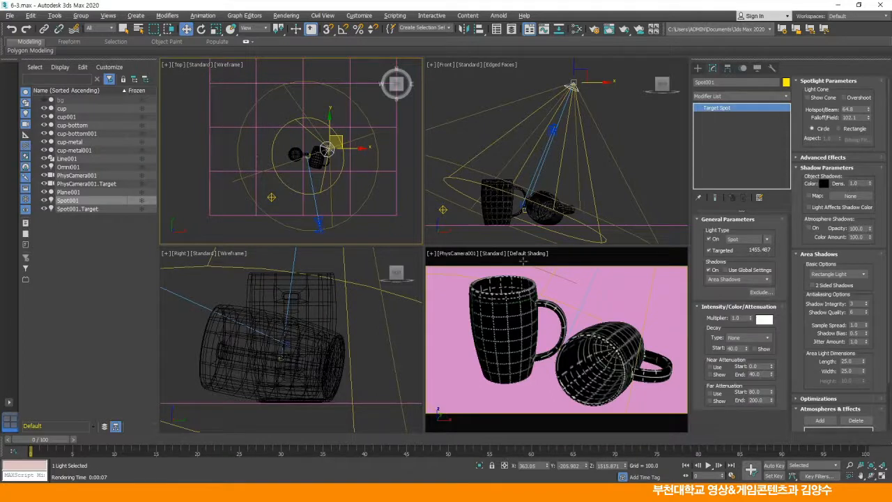
{"action": "left_click", "coordinate": [710, 394]}
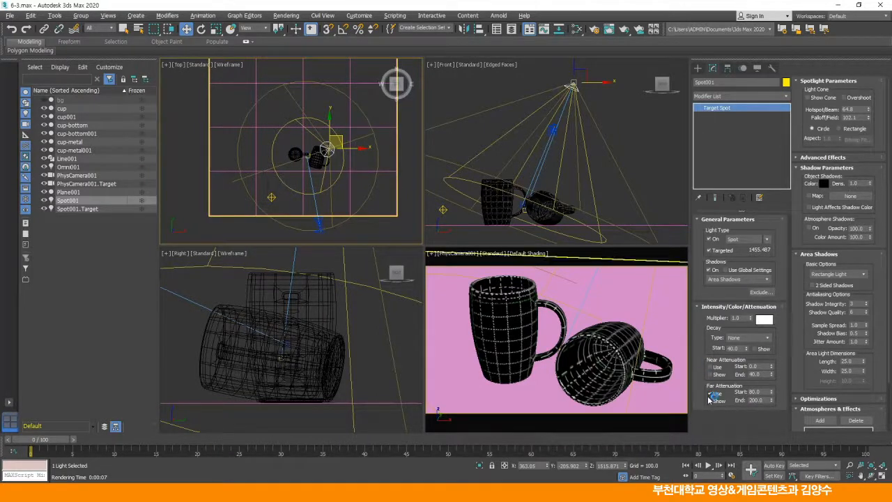
{"action": "middle_click_drag", "start_coordinate": [593, 208], "coordinate": [613, 207]}
{"action": "key", "text": "alt+w"}
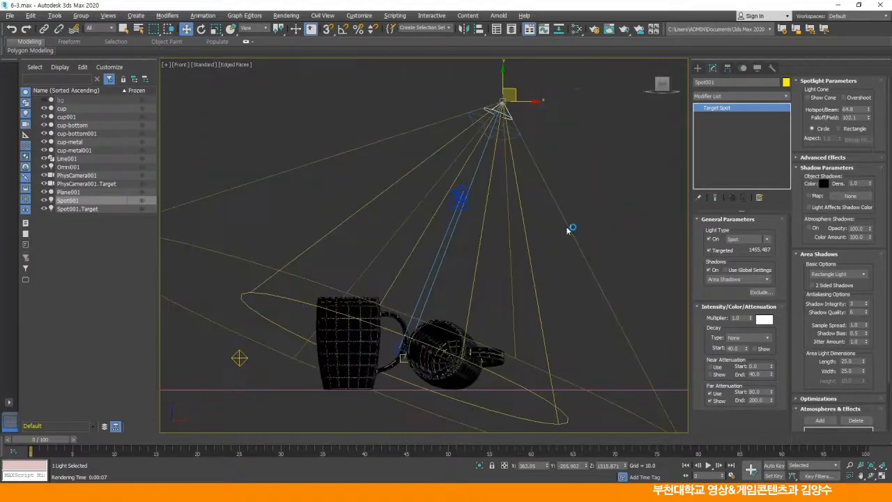
{"action": "scroll", "coordinate": [503, 273], "scroll_direction": "up", "scroll_amount": 4}
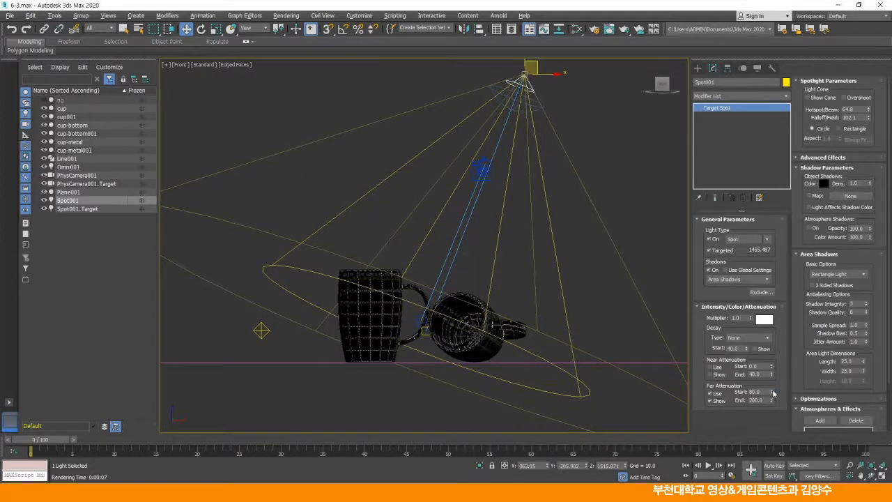
Extend the spotlight's Far Attenuation past the mugs, with Start at about 1894.4 and End at about 2595.32.
{"action": "left_click_drag", "start_coordinate": [772, 393], "coordinate": [770, 239]}
{"action": "left_click_drag", "start_coordinate": [782, 54], "coordinate": [788, 442]}
{"action": "left_click_drag", "start_coordinate": [816, 308], "coordinate": [820, 290]}
{"action": "left_click_drag", "start_coordinate": [771, 400], "coordinate": [777, 381]}
{"action": "key", "text": "alt+w"}
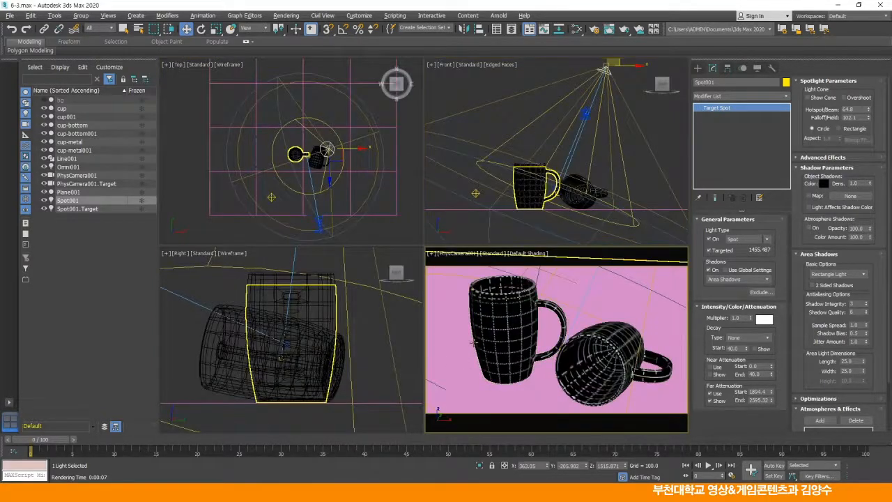
Render the camera view to check the spotlight's attenuation, and close the rendered image.
{"action": "left_click", "coordinate": [593, 29]}
{"action": "left_click", "coordinate": [166, 131]}
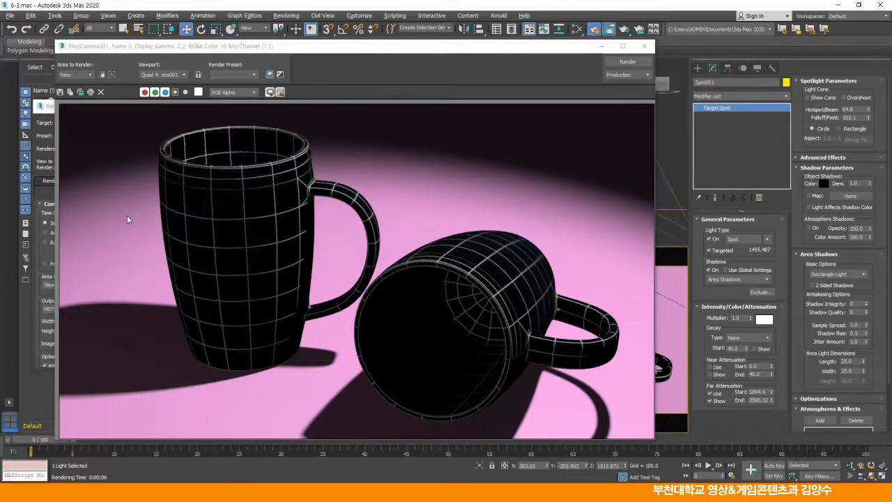
{"action": "left_click", "coordinate": [645, 46]}
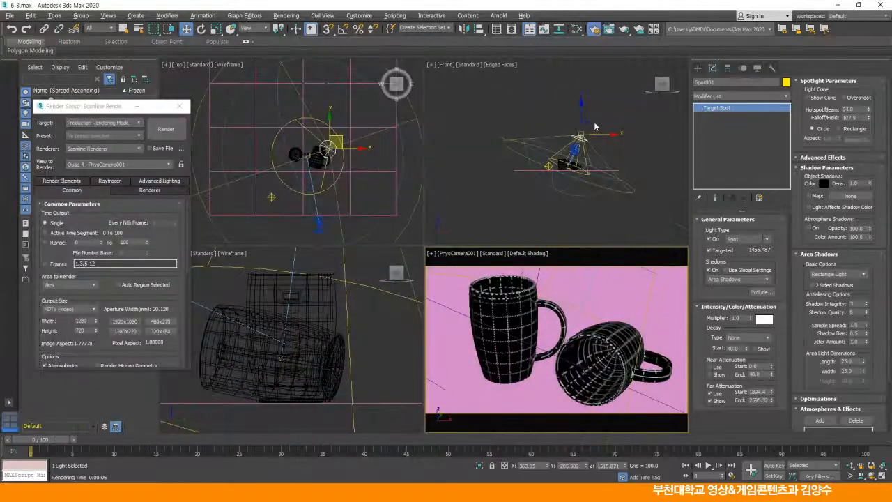
Move the spotlight source up and in over the mugs in the Front view, with its Falloff/Field widened to 127.9.
{"action": "left_click", "coordinate": [596, 126]}
{"action": "left_click_drag", "start_coordinate": [593, 123], "coordinate": [586, 120]}
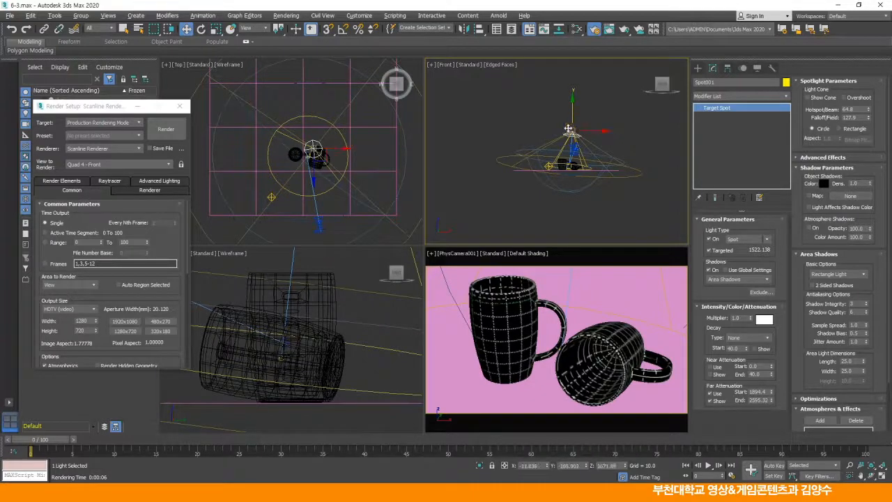
Render the PhysCamera001 view with the repositioned spotlight and close the rendered image.
{"action": "right_click", "coordinate": [383, 243]}
{"action": "left_click", "coordinate": [166, 129]}
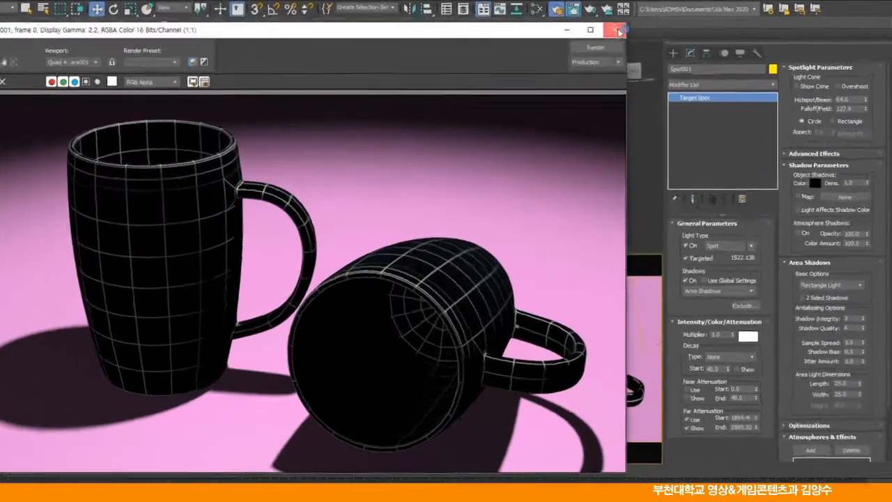
{"action": "left_click", "coordinate": [645, 48]}
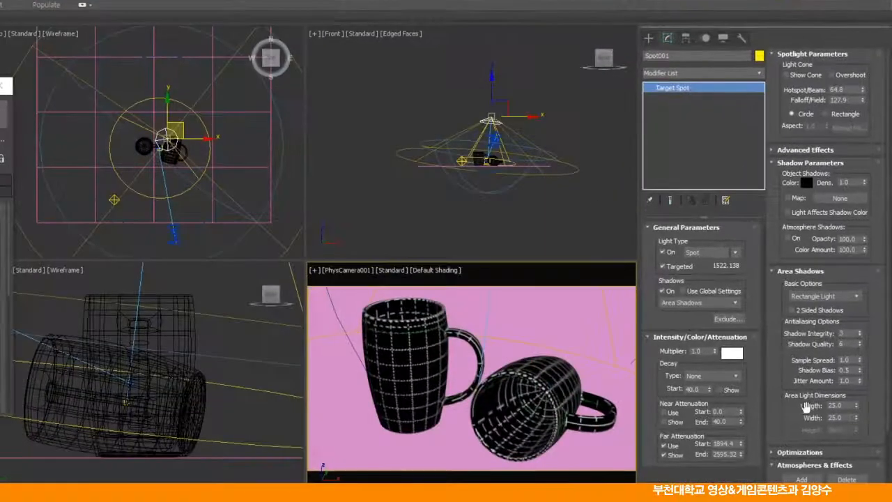
Set the spotlight's area light Length and Width to 40 for softer shadows.
{"action": "double_click", "coordinate": [836, 406]}
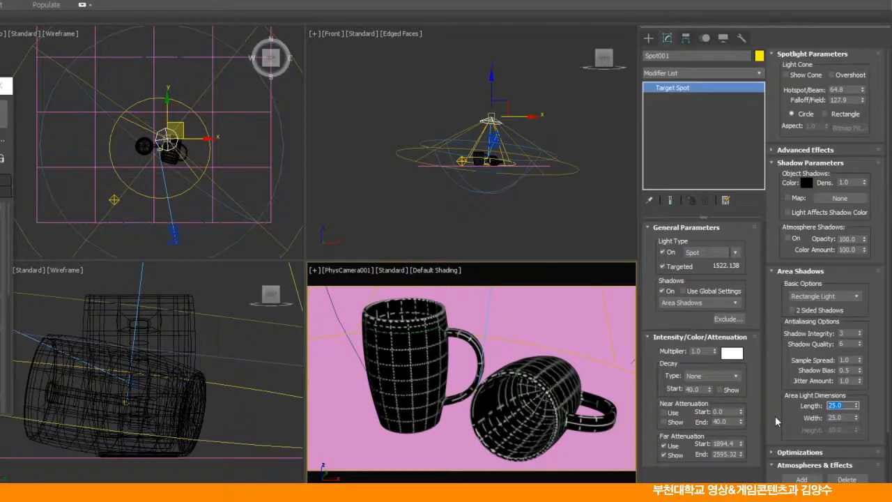
{"action": "type", "text": "40"}
{"action": "key", "text": "Tab"}
{"action": "type", "text": "40"}
{"action": "key", "text": "Return"}
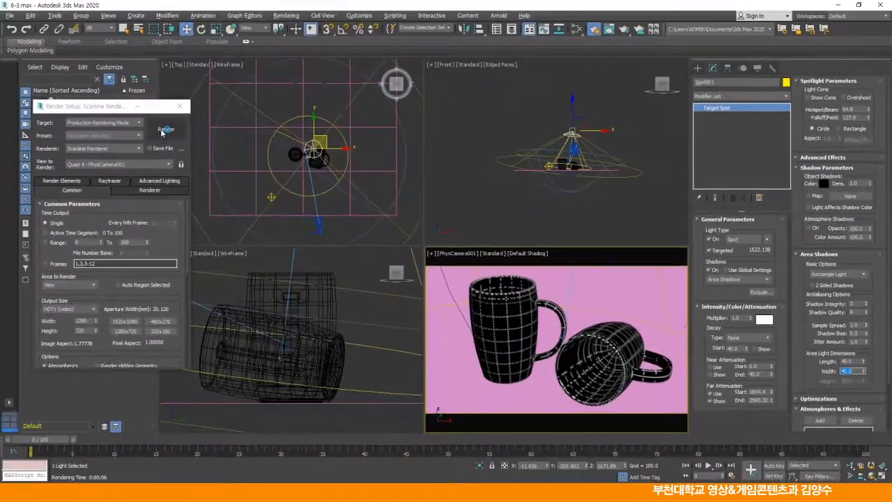
Render the camera view to inspect the shadow softness around both mugs, and close the rendered image.
{"action": "left_click", "coordinate": [163, 130]}
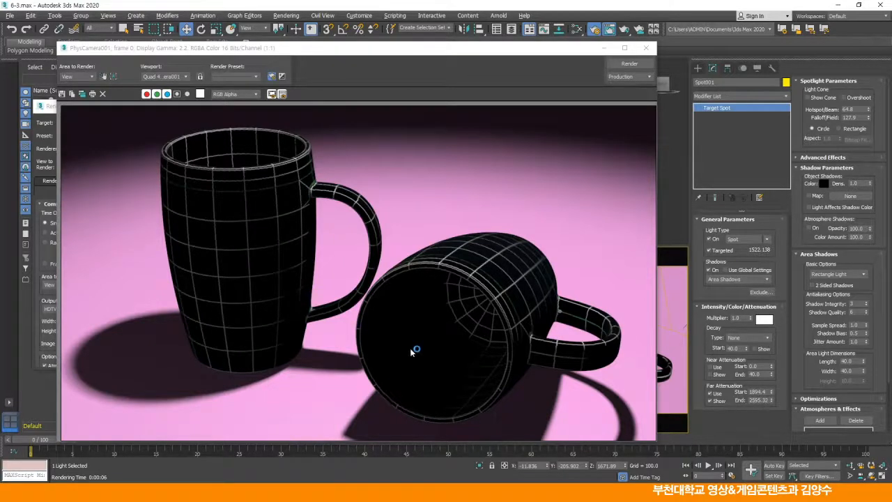
{"action": "left_click_drag", "start_coordinate": [514, 48], "coordinate": [531, 25]}
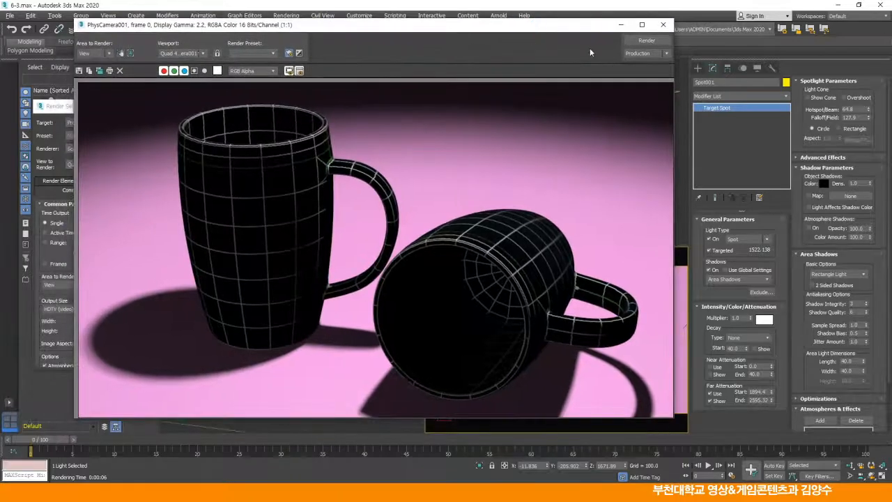
{"action": "left_click", "coordinate": [663, 24]}
Select the Omni light beside the standing mug in the Front view and set its Multiplier to 0.2.
{"action": "scroll", "coordinate": [522, 178], "scroll_direction": "up", "scroll_amount": 5}
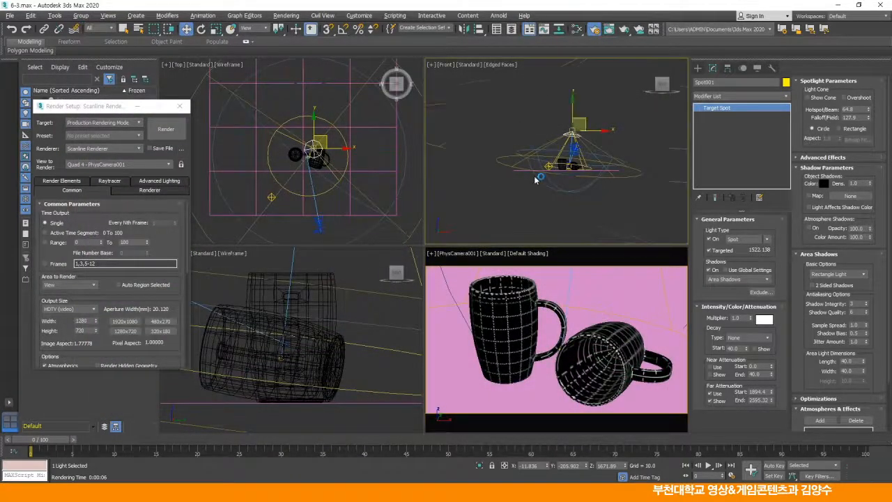
{"action": "left_click", "coordinate": [586, 149]}
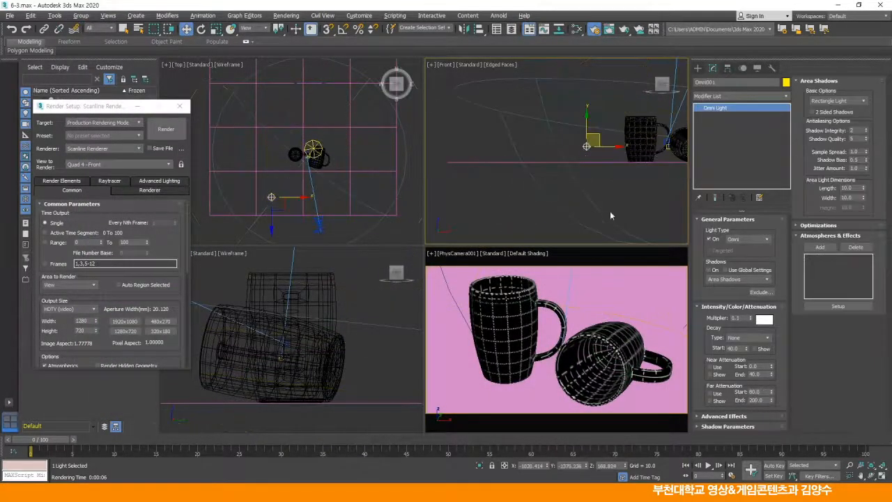
{"action": "double_click", "coordinate": [740, 318]}
{"action": "key", "text": "Return"}
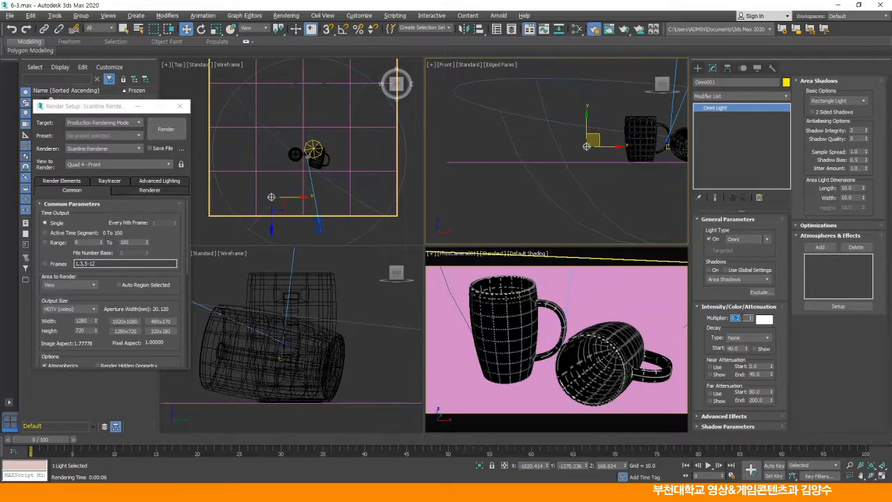
Change the Omni light's colour to a light blue with a Hue of 141.
{"action": "left_click", "coordinate": [764, 320]}
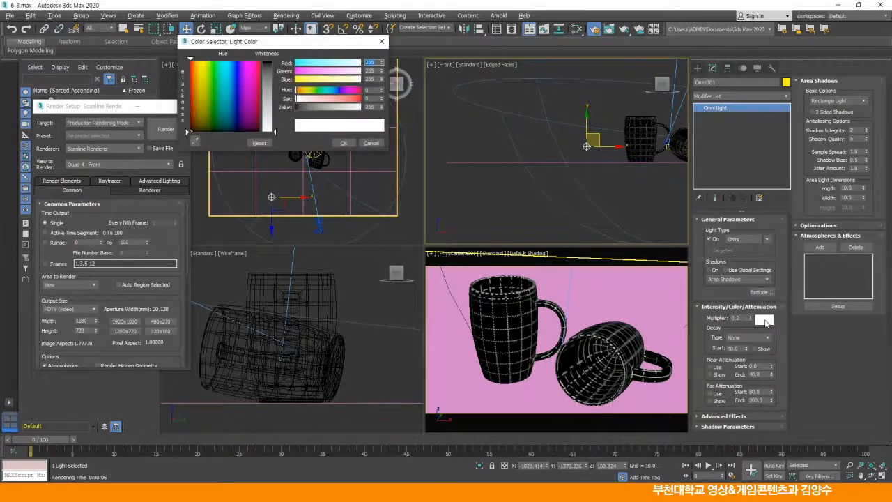
{"action": "left_click_drag", "start_coordinate": [218, 73], "coordinate": [229, 72]}
{"action": "left_click_drag", "start_coordinate": [268, 109], "coordinate": [268, 84]}
{"action": "left_click", "coordinate": [343, 144]}
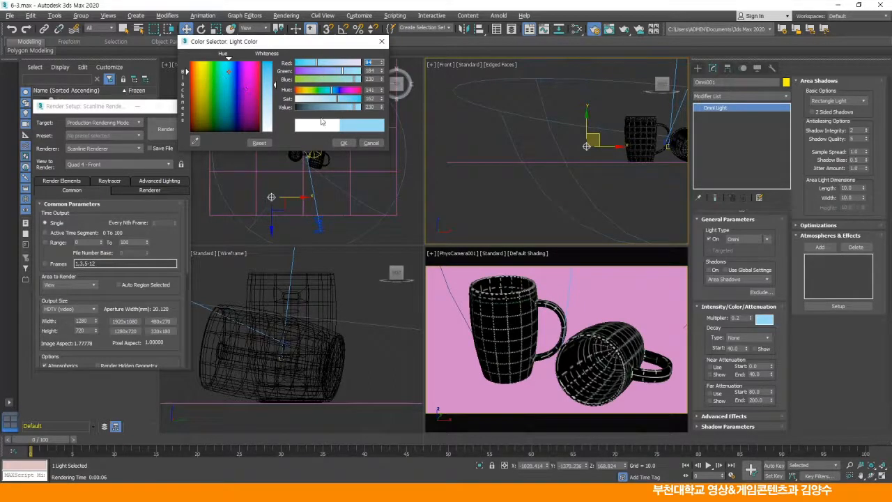
{"action": "left_click", "coordinate": [343, 143]}
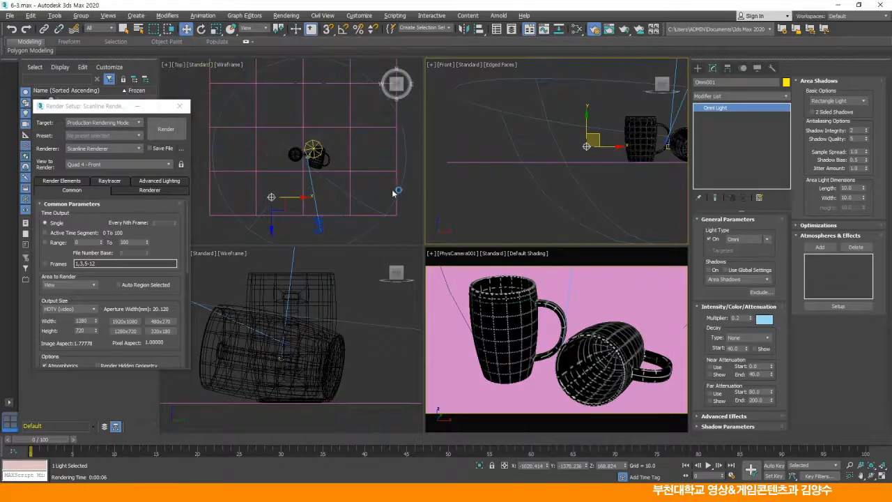
Render the PhysCamera001 view with the light blue Omni fill light.
{"action": "left_click", "coordinate": [175, 130]}
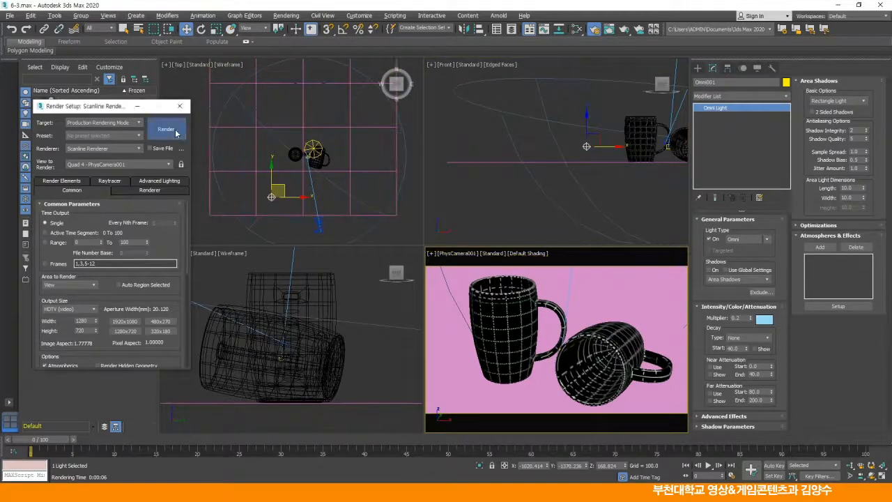